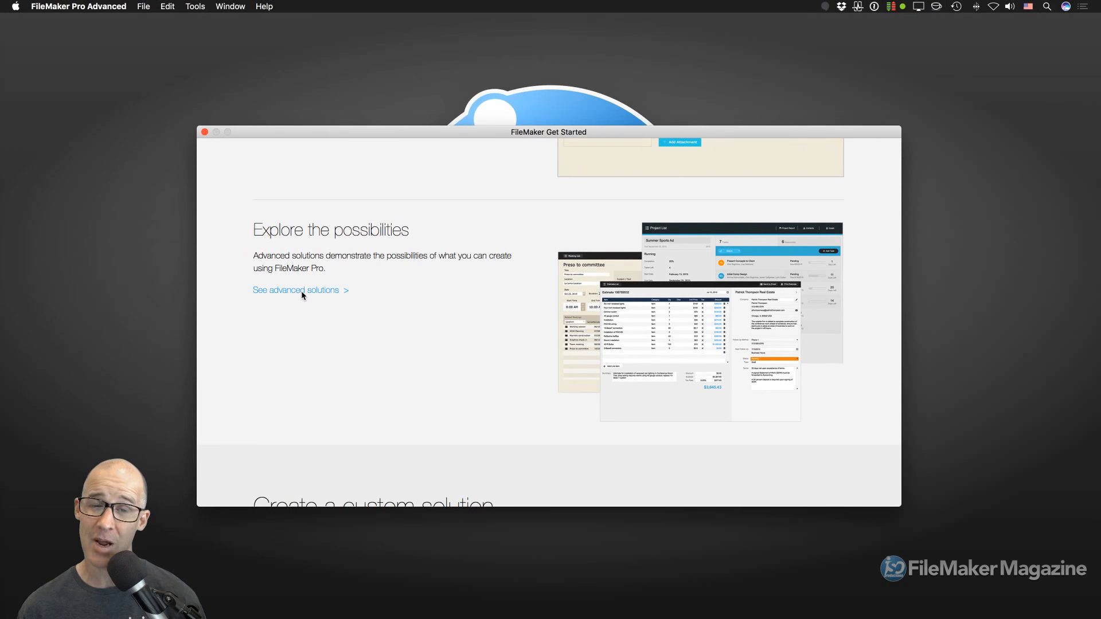
Create a database from the Invoices starter solution and save it on the Desktop as "Invoices 2.fmp12".
{"action": "left_click", "coordinate": [301, 291]}
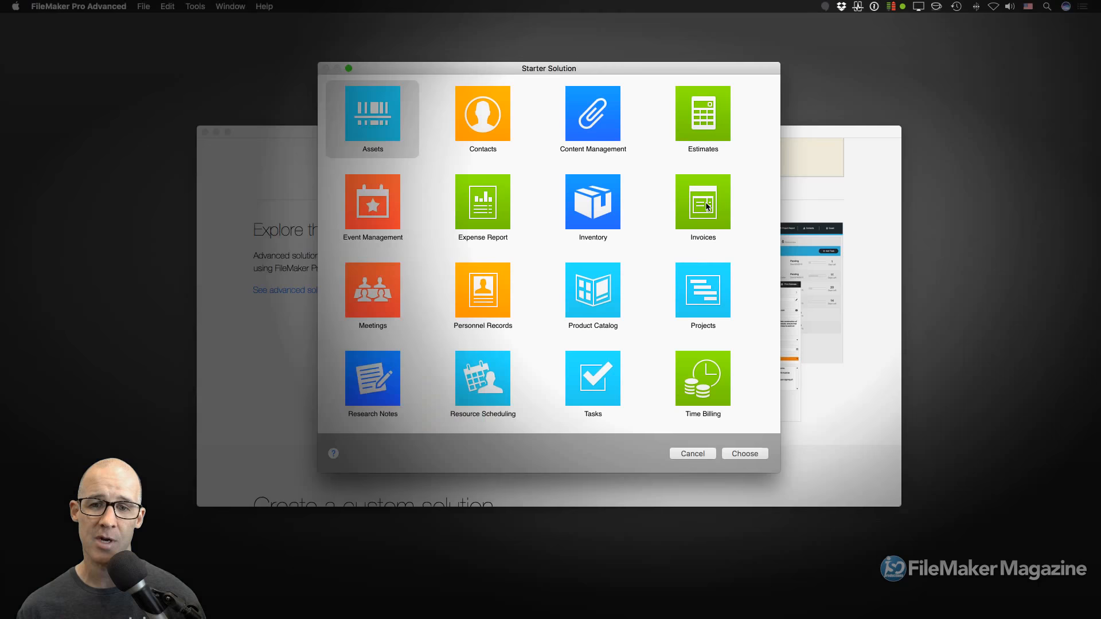
{"action": "left_click", "coordinate": [704, 209]}
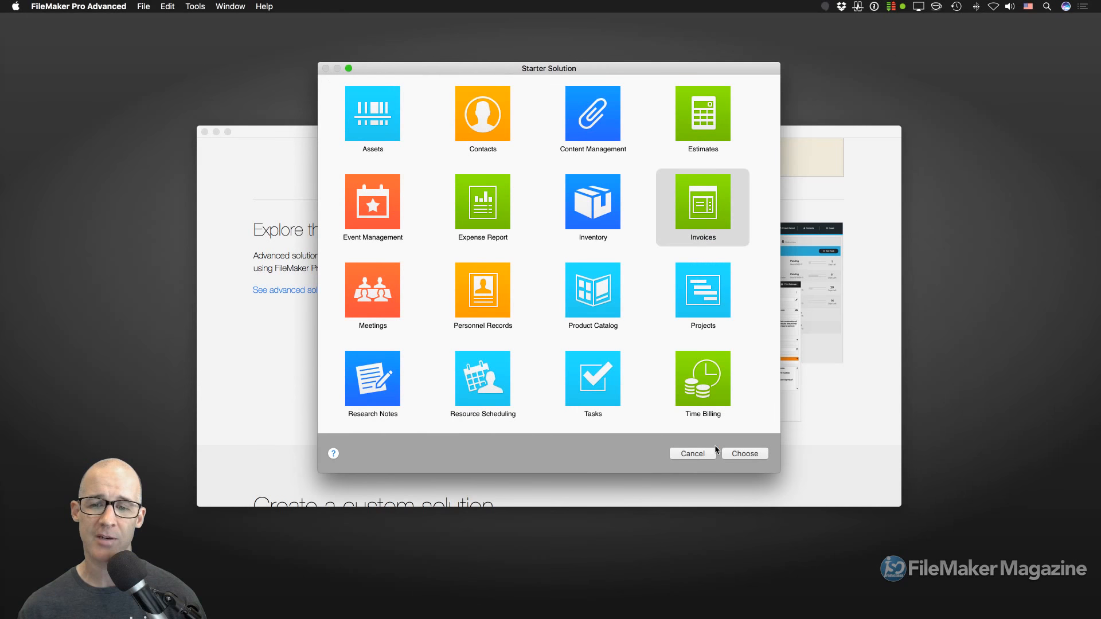
{"action": "left_click", "coordinate": [748, 456]}
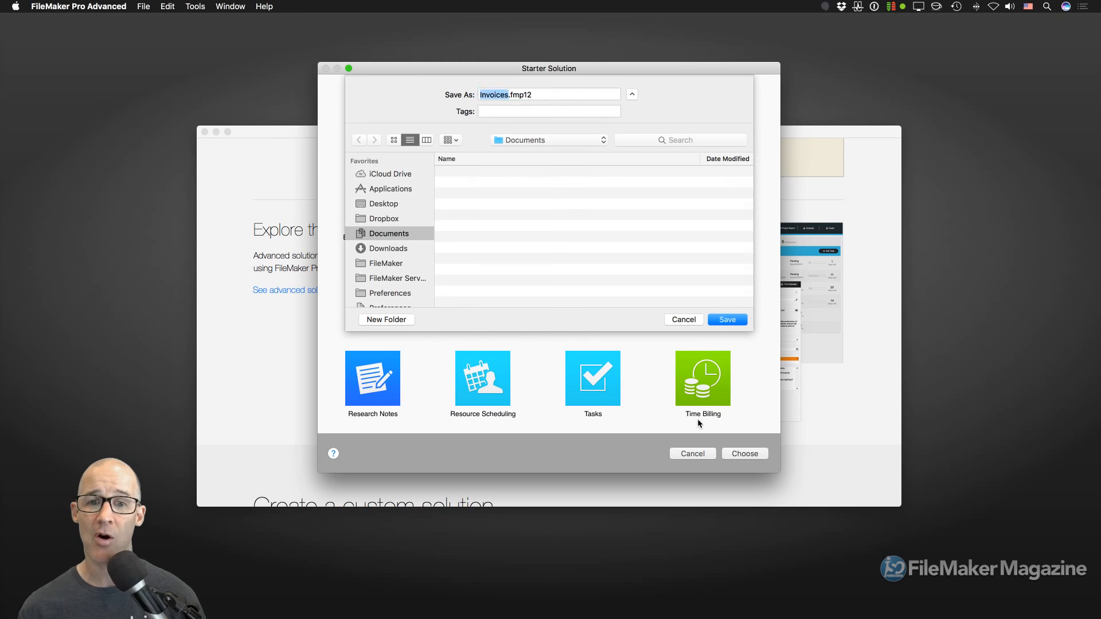
{"action": "key", "text": "super+d"}
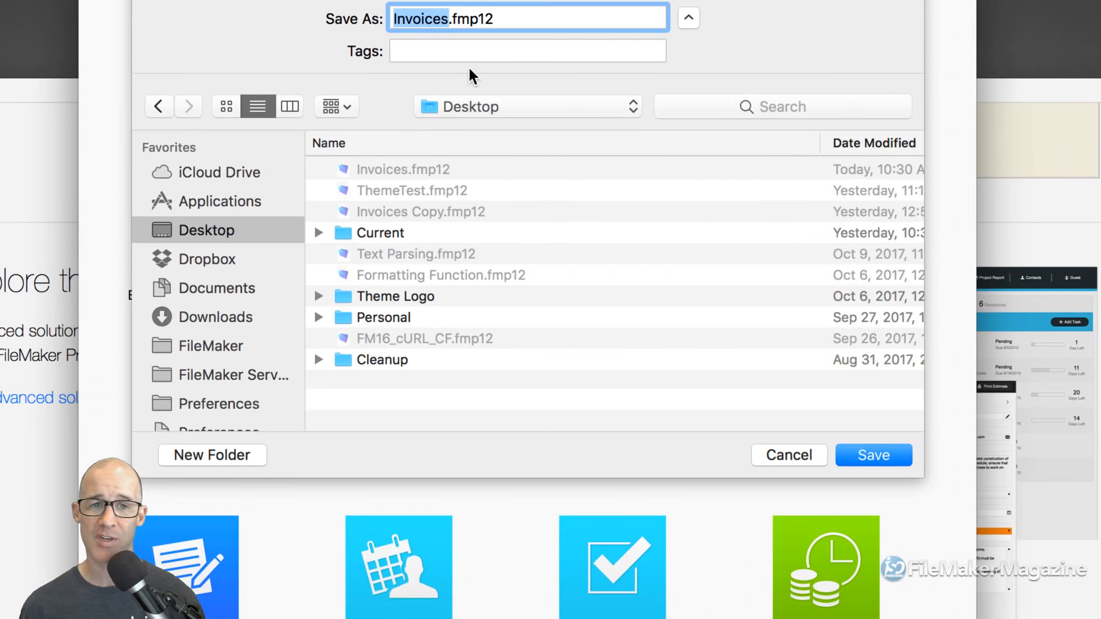
{"action": "key", "text": "Right"}
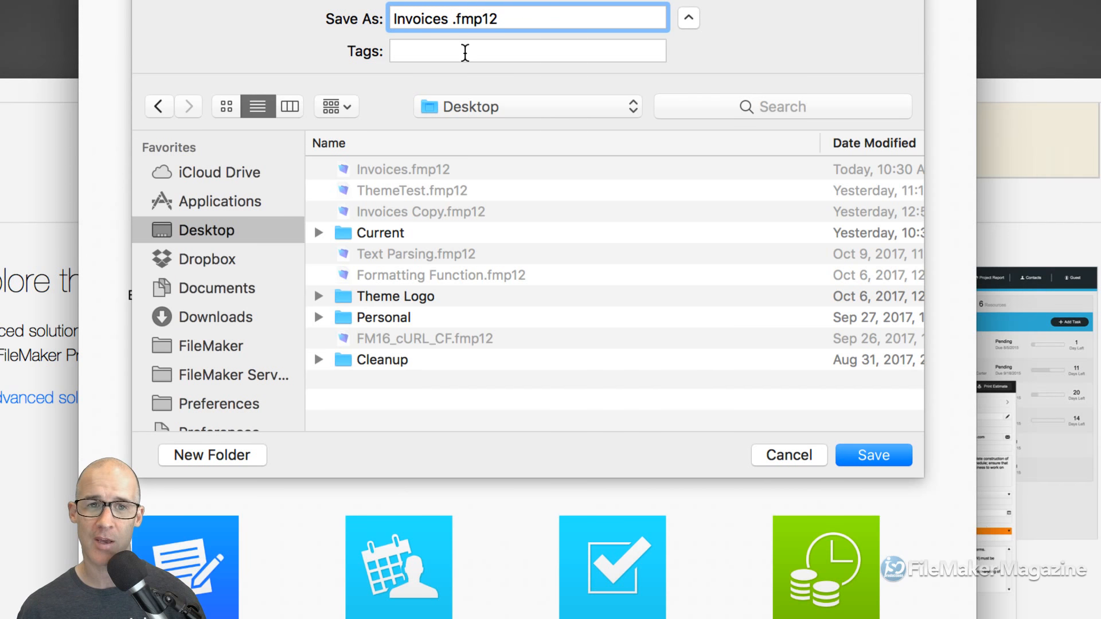
{"action": "type", "text": "2"}
{"action": "left_click", "coordinate": [872, 453]}
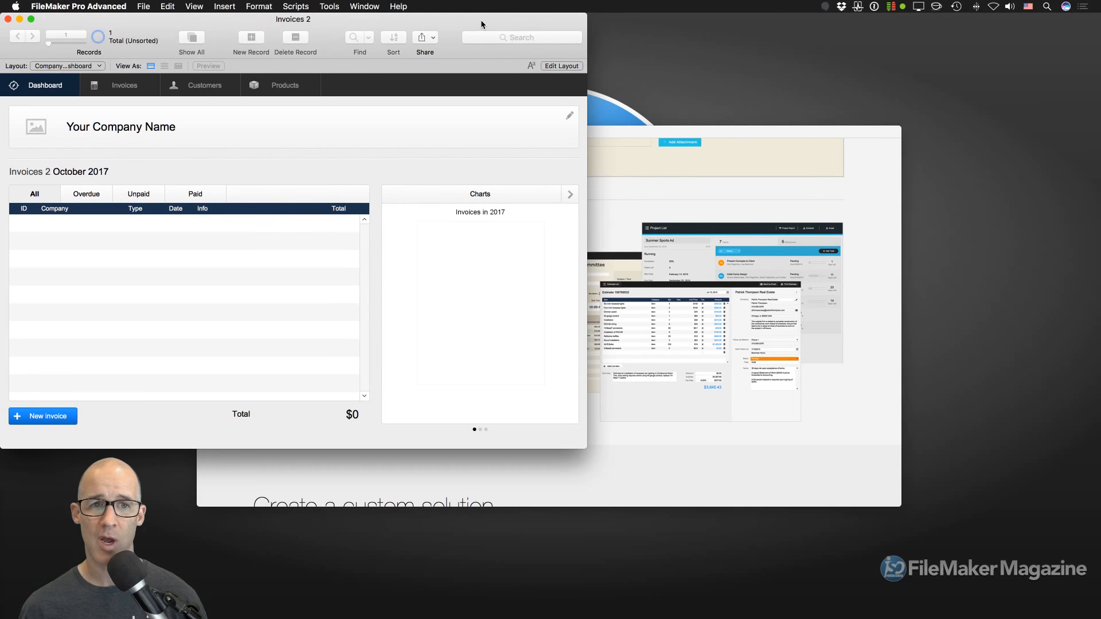
Reposition the Invoices 2 window and close the FileMaker Get Started window.
{"action": "left_click_drag", "start_coordinate": [481, 20], "coordinate": [563, 36]}
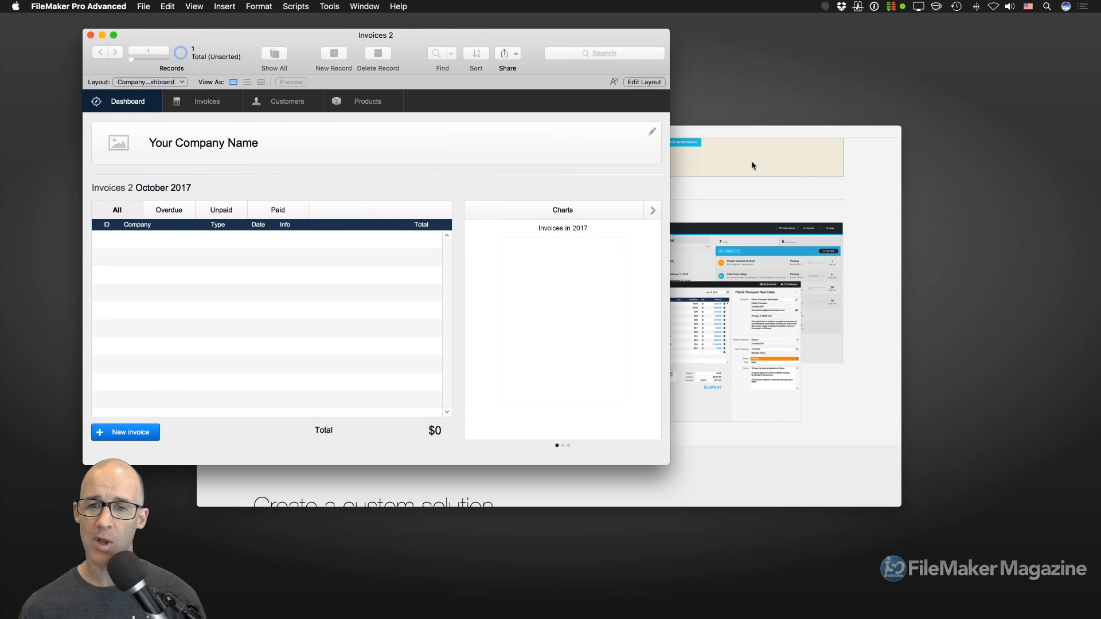
{"action": "left_click", "coordinate": [736, 134]}
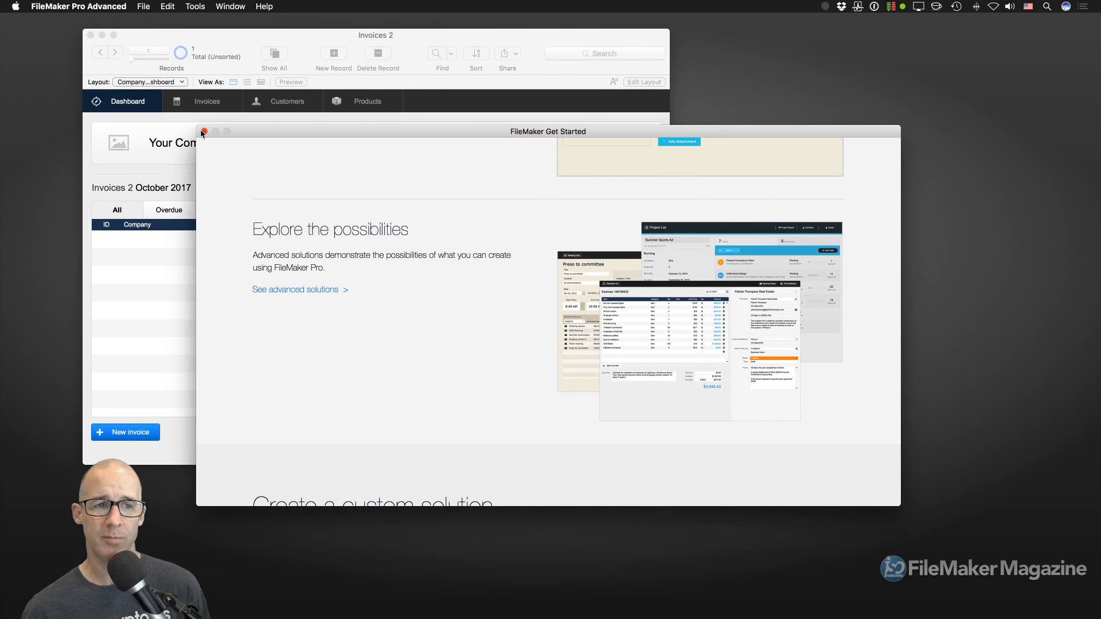
{"action": "left_click", "coordinate": [204, 132]}
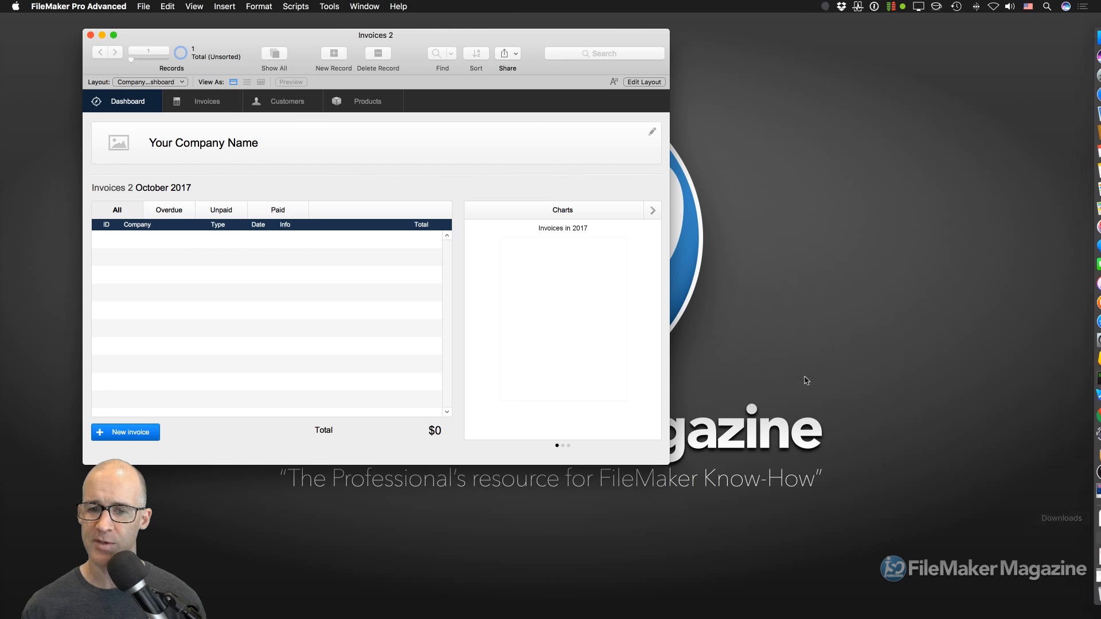
Switch to Safari, show the filemakerstandards.fmfn gist in raw form and copy all of its code.
{"action": "key", "text": "super+Tab"}
{"action": "left_click", "coordinate": [447, 331]}
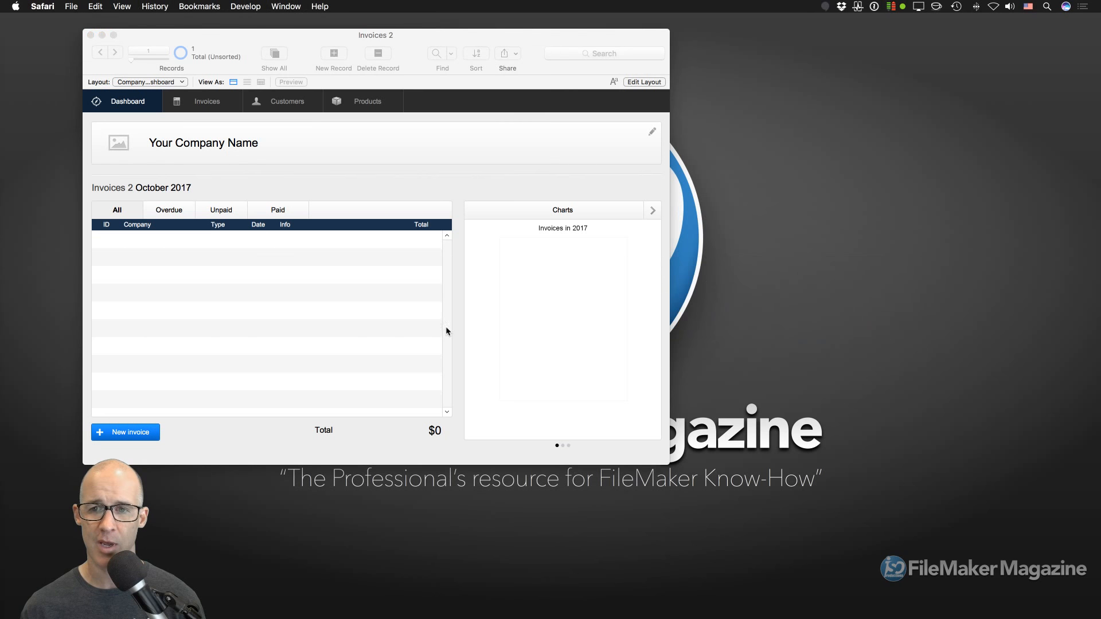
{"action": "left_click", "coordinate": [1089, 579]}
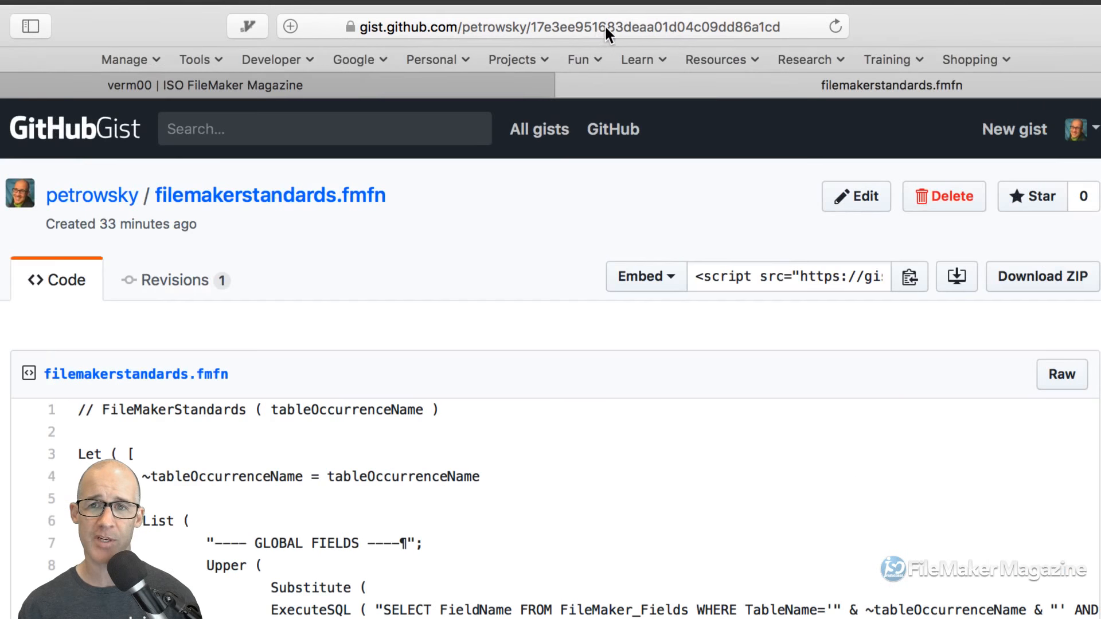
{"action": "left_click", "coordinate": [605, 25]}
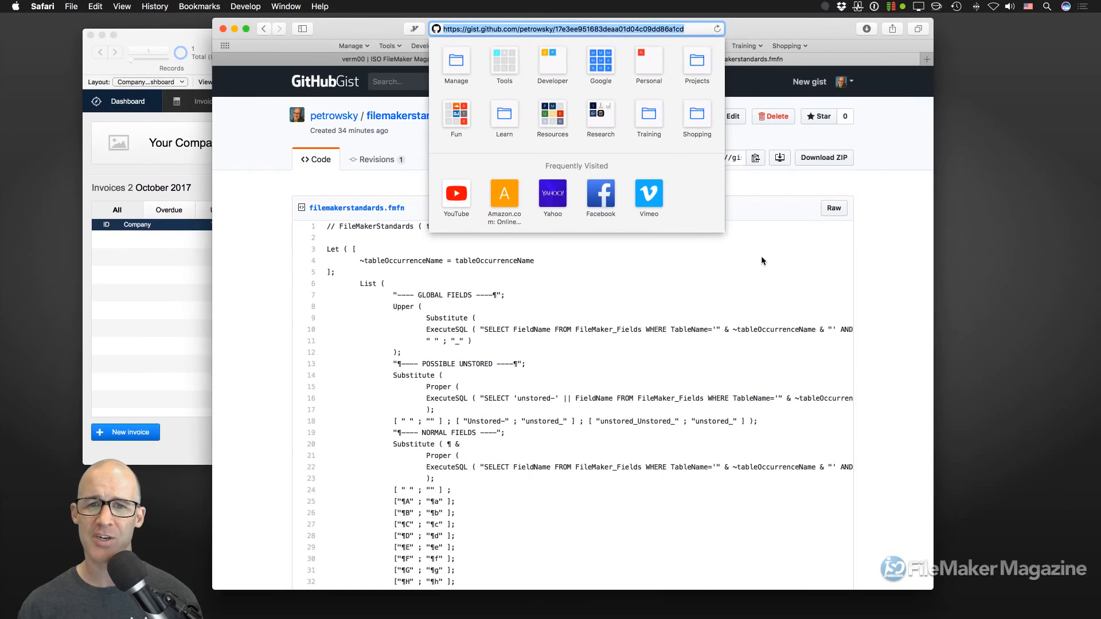
{"action": "left_click", "coordinate": [762, 256]}
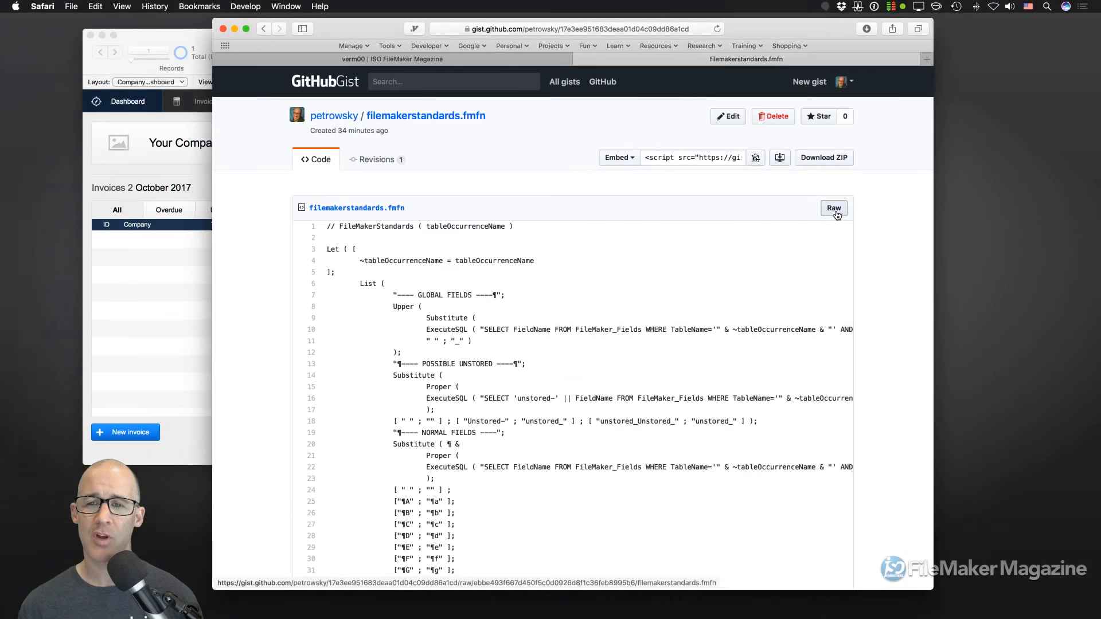
{"action": "left_click", "coordinate": [835, 201]}
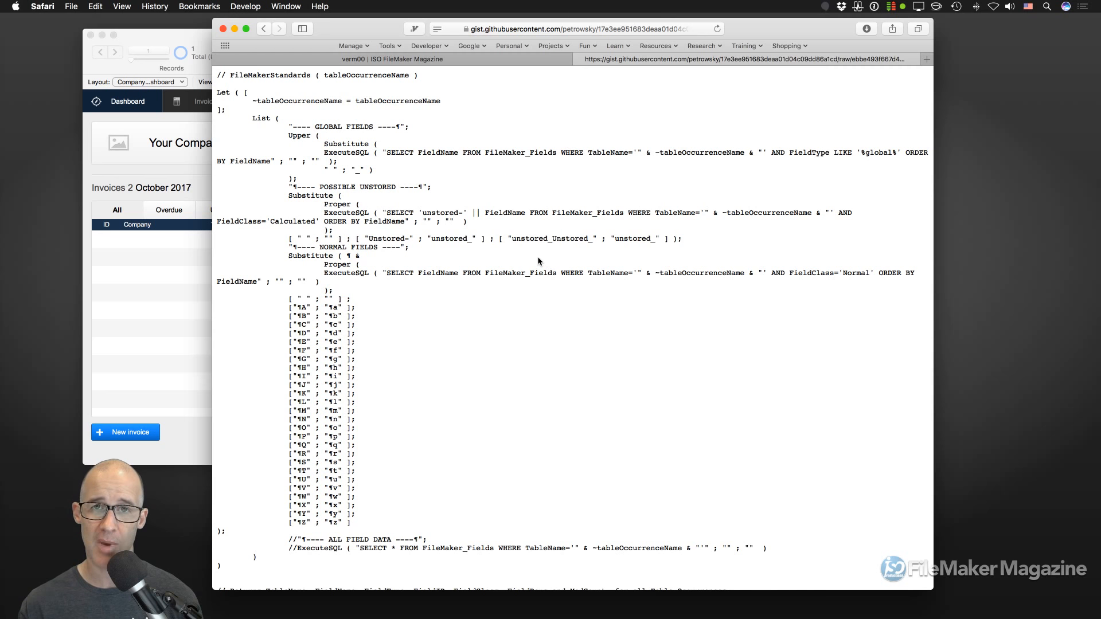
{"action": "key", "text": "super+a"}
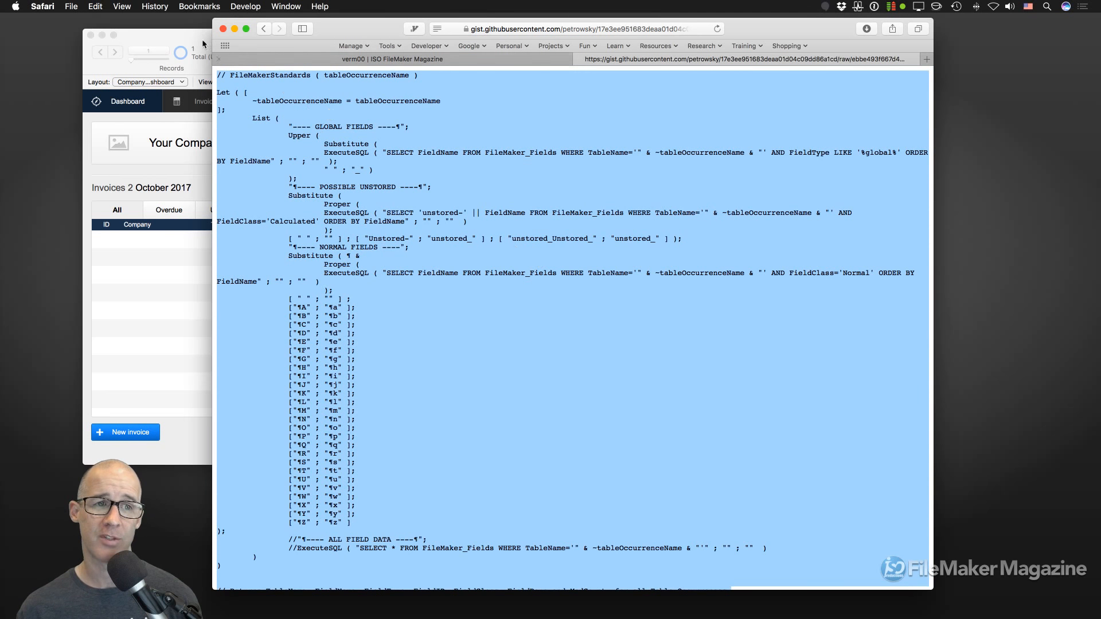
Close the browser window with the gist and return to the Invoices 2 database in FileMaker Pro Advanced.
{"action": "left_click_drag", "start_coordinate": [218, 37], "coordinate": [395, 54]}
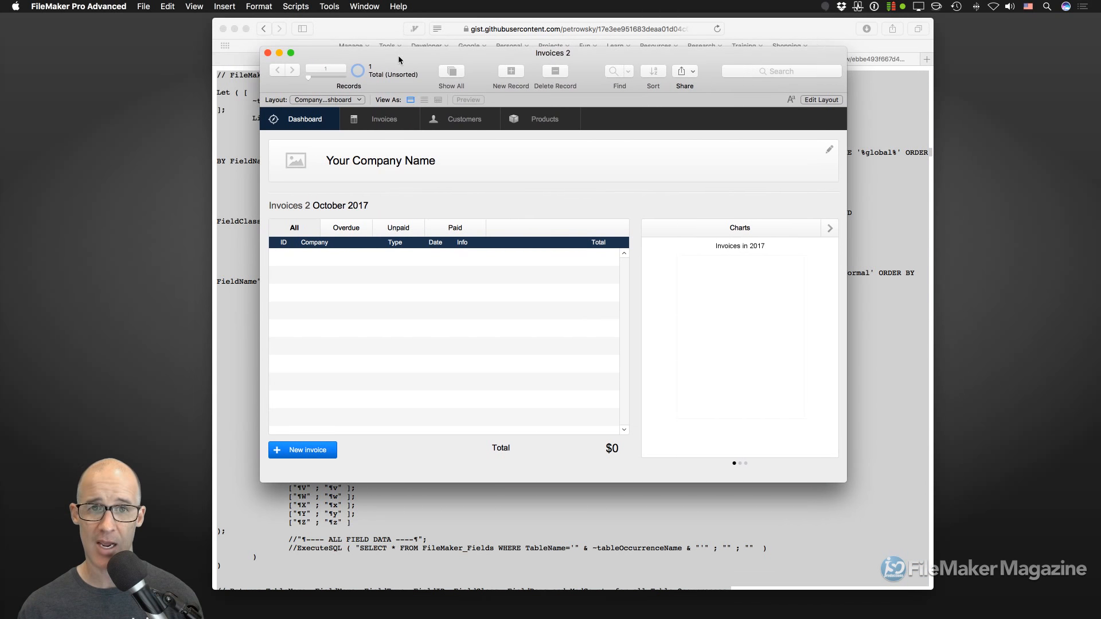
{"action": "left_click", "coordinate": [362, 32]}
{"action": "left_click", "coordinate": [223, 28]}
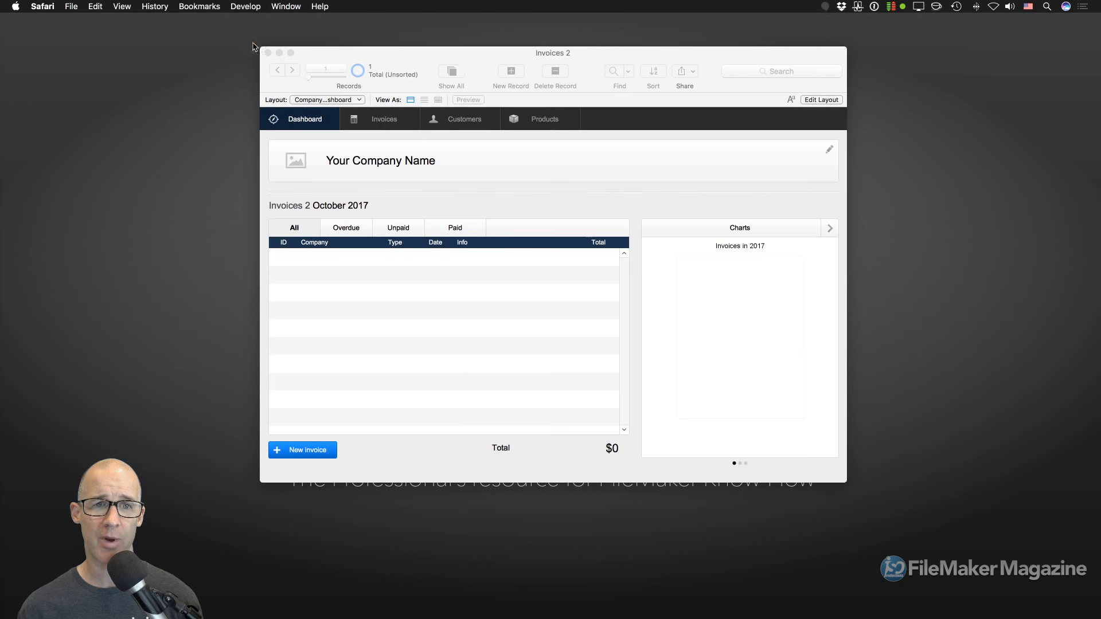
{"action": "left_click", "coordinate": [467, 52]}
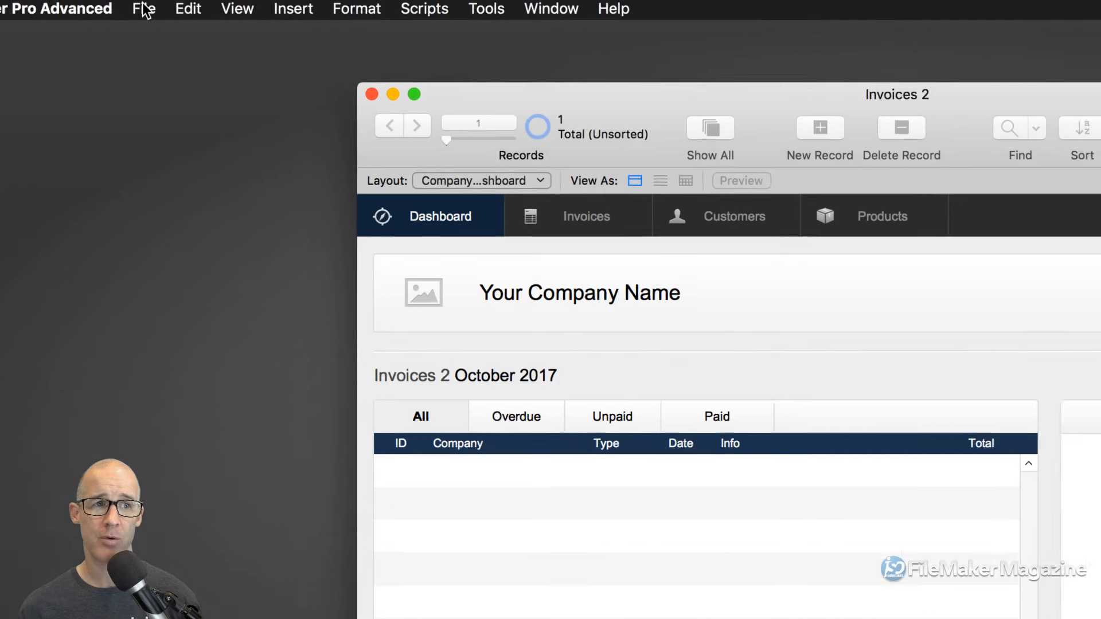
Create a new custom function in Invoices 2 and paste the copied gist code as its calculation.
{"action": "left_click", "coordinate": [145, 7]}
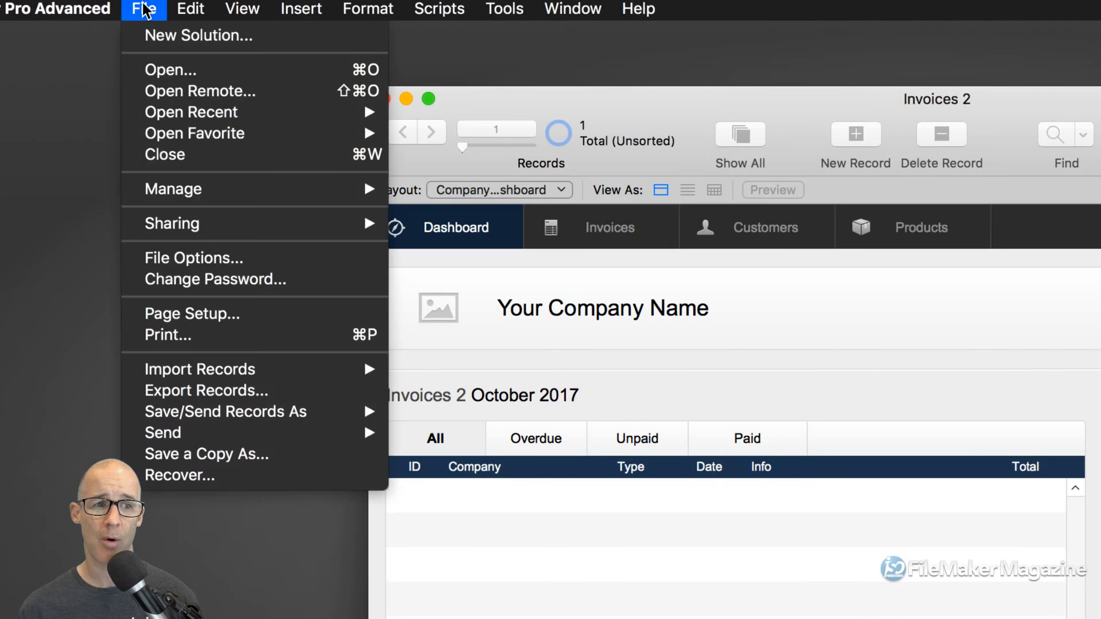
{"action": "mouse_move", "coordinate": [229, 190]}
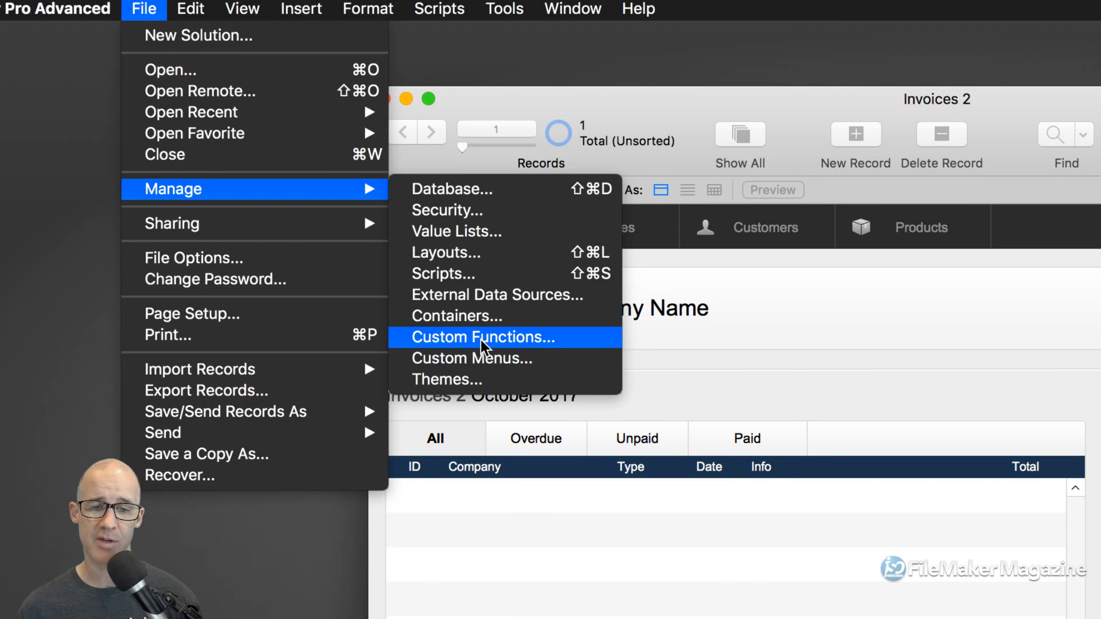
{"action": "left_click", "coordinate": [582, 347]}
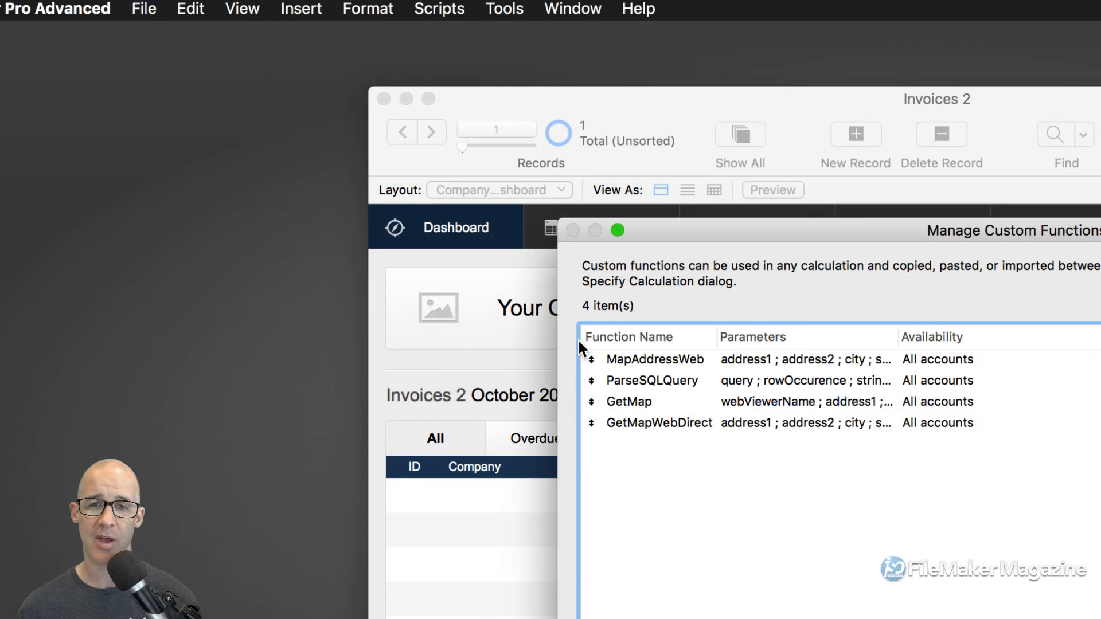
{"action": "left_click_drag", "start_coordinate": [489, 129], "coordinate": [448, 75]}
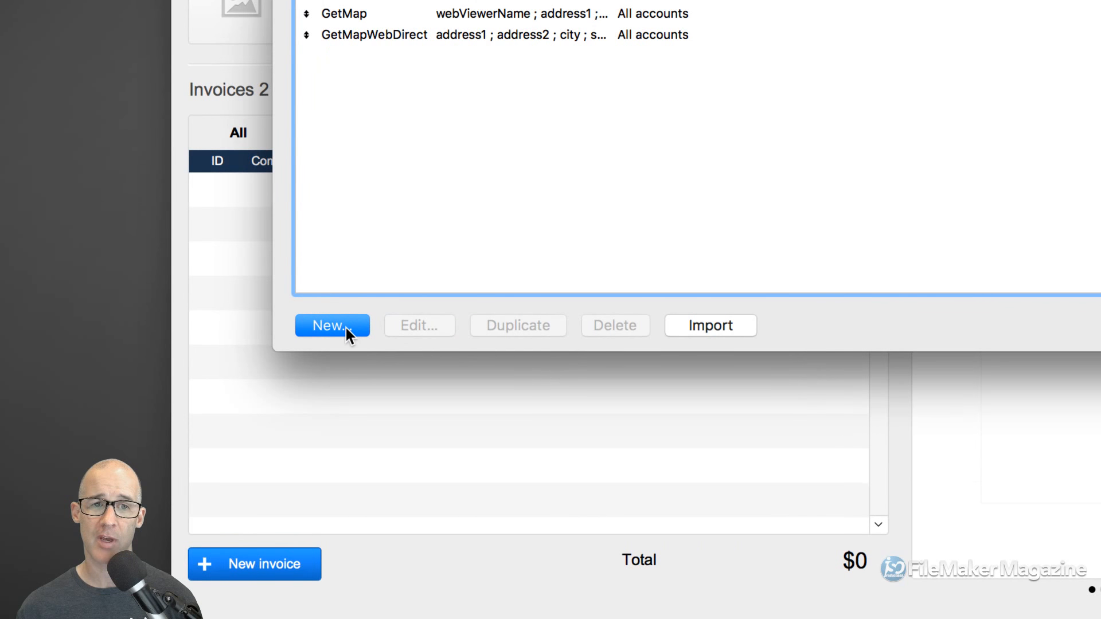
{"action": "left_click", "coordinate": [346, 328]}
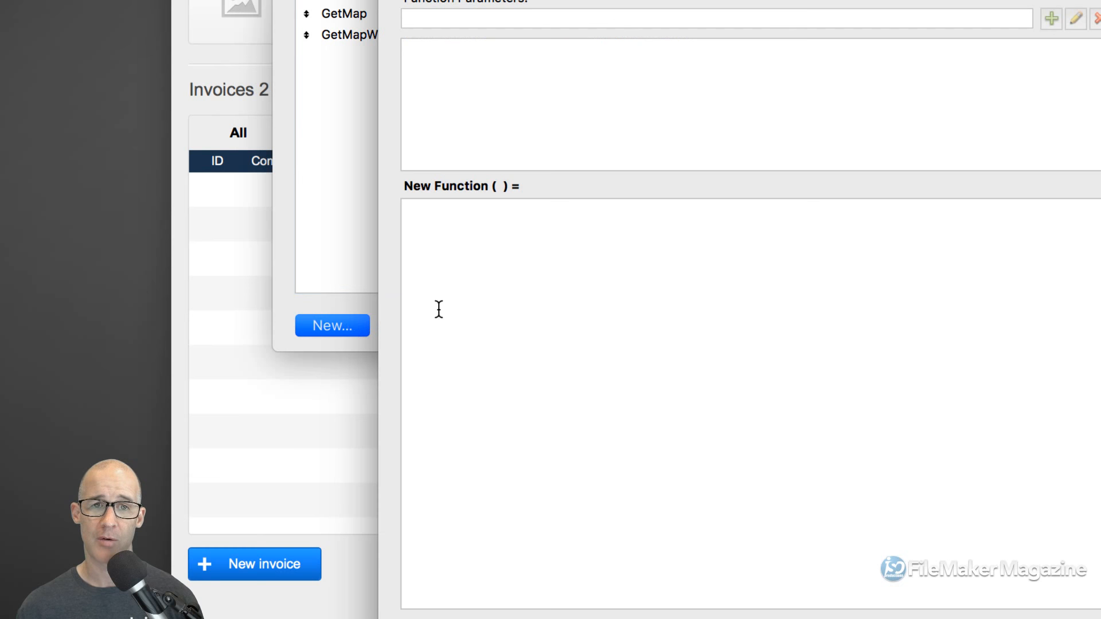
{"action": "left_click", "coordinate": [465, 213]}
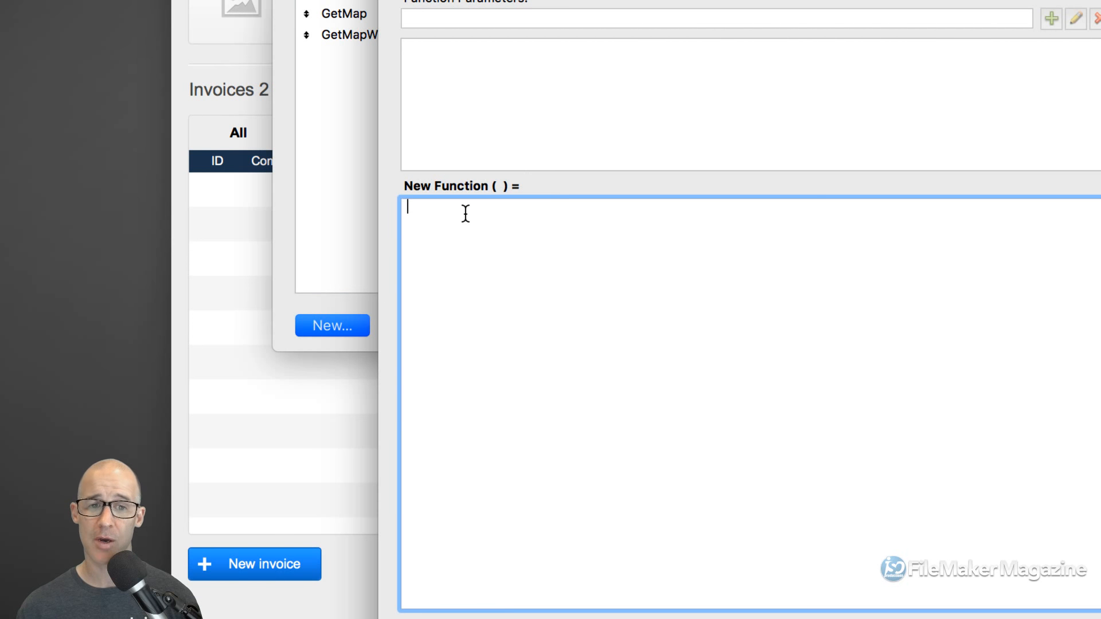
{"action": "key", "text": "super+v"}
{"action": "scroll", "coordinate": [500, 283], "scroll_direction": "up", "scroll_amount": 15}
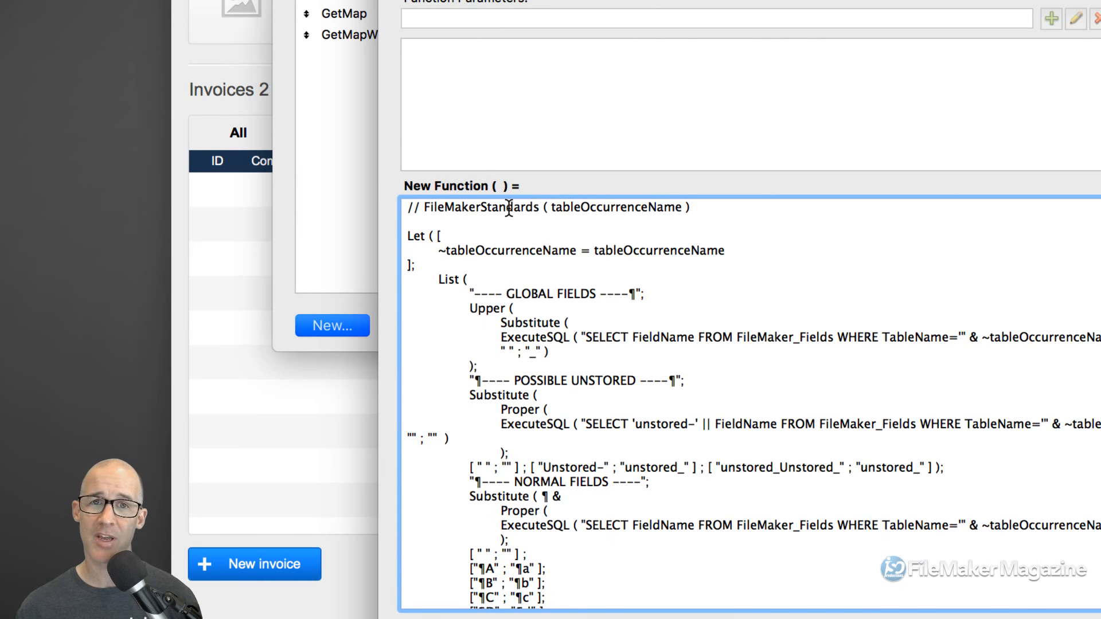
Name the custom function FileMakerStandards, copying the name from the comment line of its code.
{"action": "double_click", "coordinate": [509, 207]}
{"action": "key", "text": "super+c"}
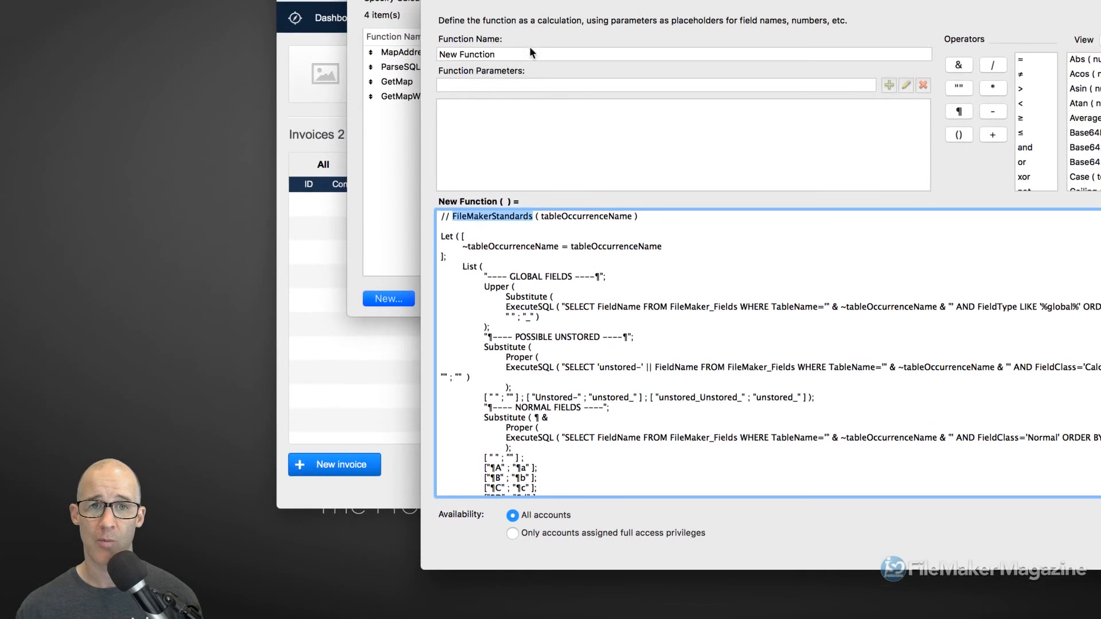
{"action": "left_click", "coordinate": [501, 54]}
{"action": "key", "text": "super+a"}
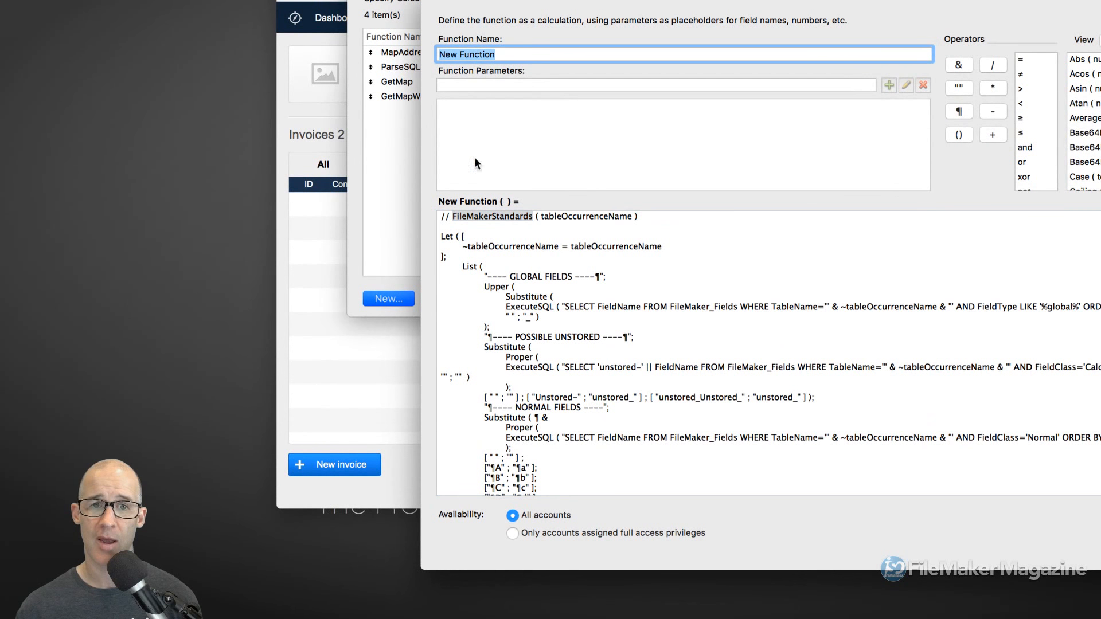
{"action": "key", "text": "super+v"}
Add the parameter tableOccurrenceName to the function, then save it and close the custom function manager.
{"action": "double_click", "coordinate": [591, 216]}
{"action": "key", "text": "super+c"}
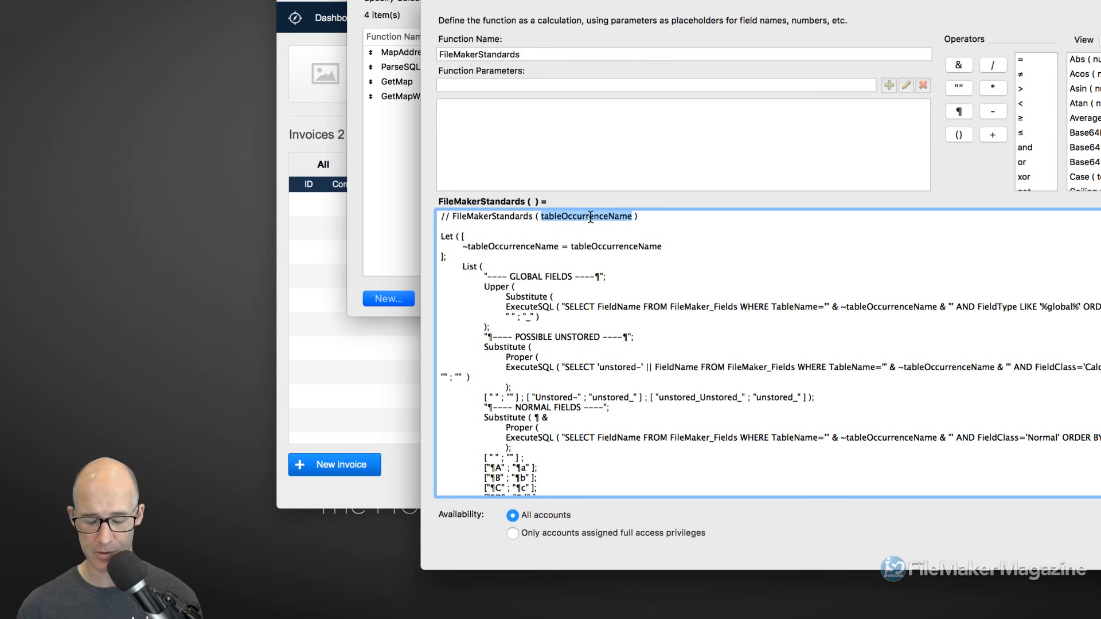
{"action": "left_click", "coordinate": [506, 85]}
{"action": "key", "text": "super+v"}
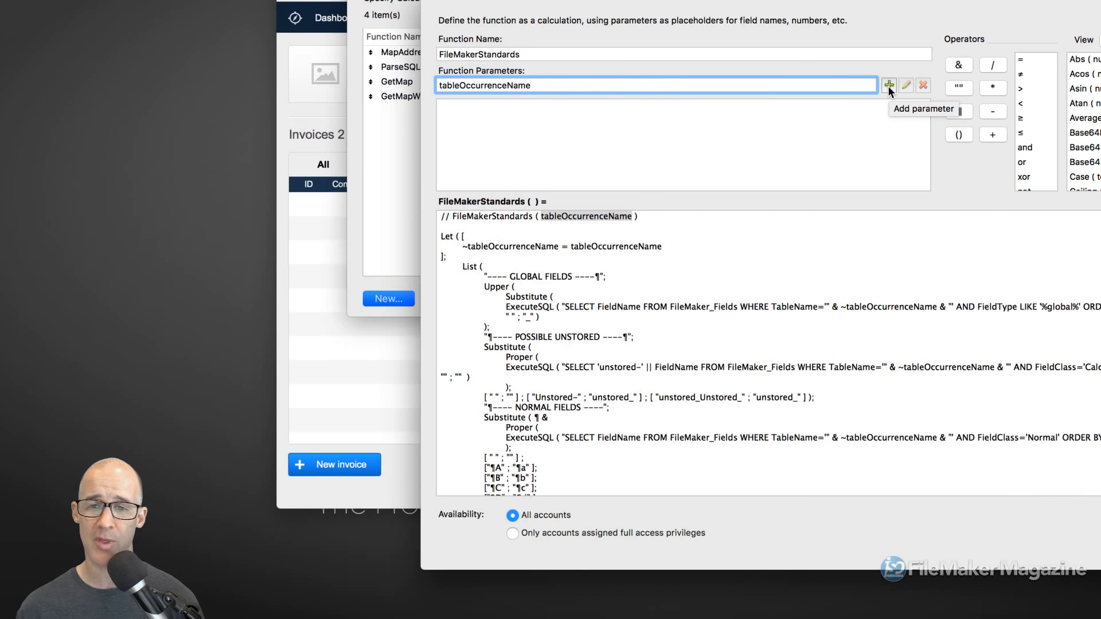
{"action": "left_click", "coordinate": [888, 85]}
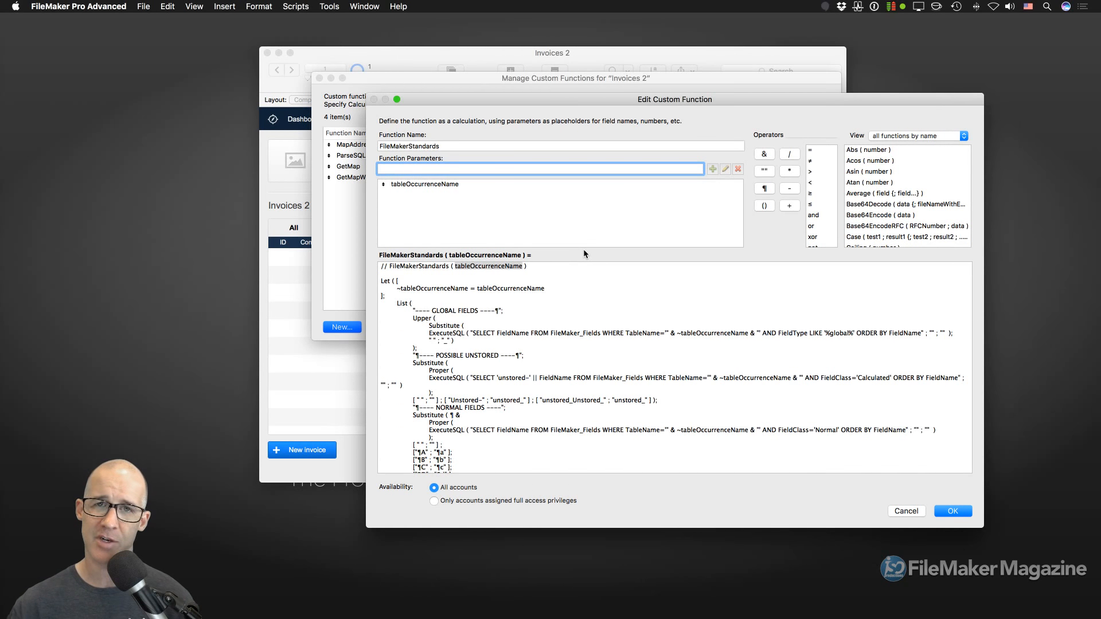
{"action": "left_click", "coordinate": [953, 511]}
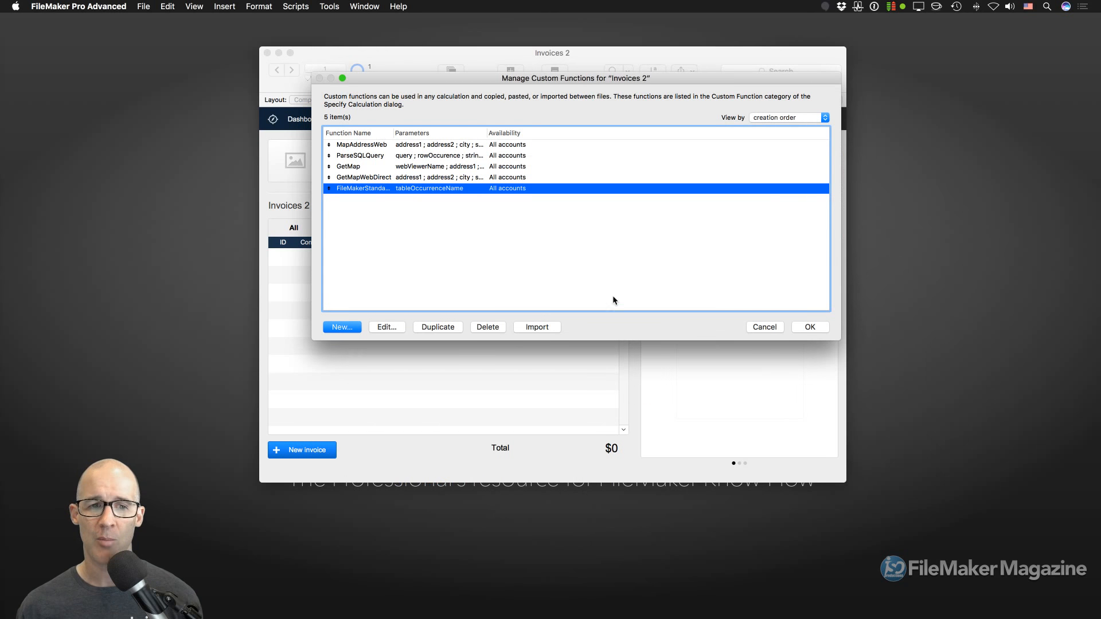
{"action": "left_click", "coordinate": [810, 327]}
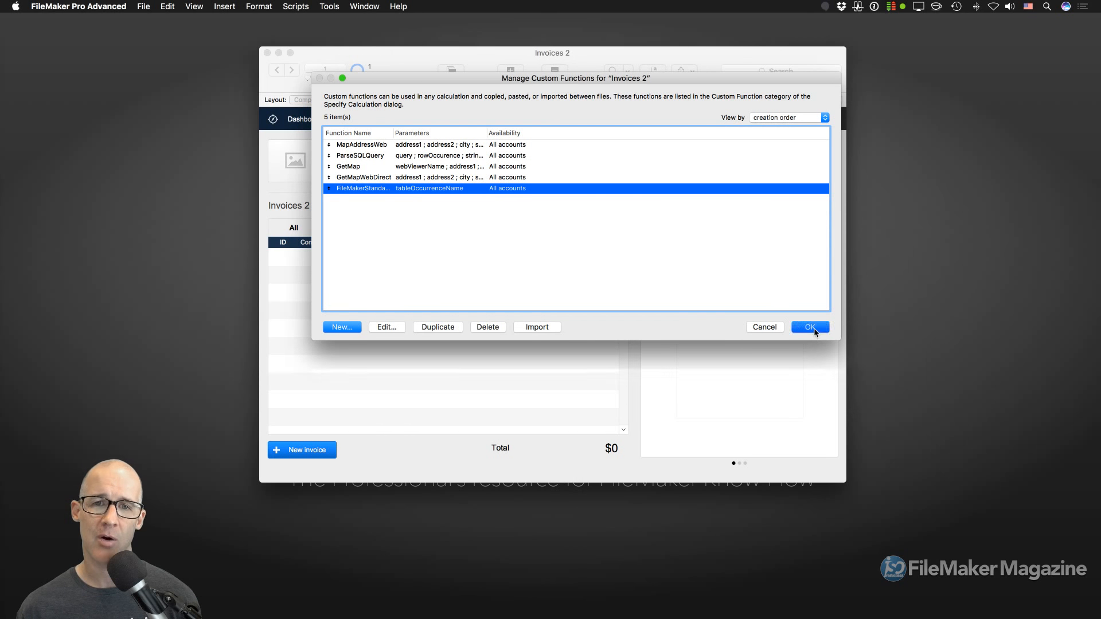
Reposition the Invoices 2 window and open the Data Viewer.
{"action": "left_click_drag", "start_coordinate": [582, 54], "coordinate": [544, 51]}
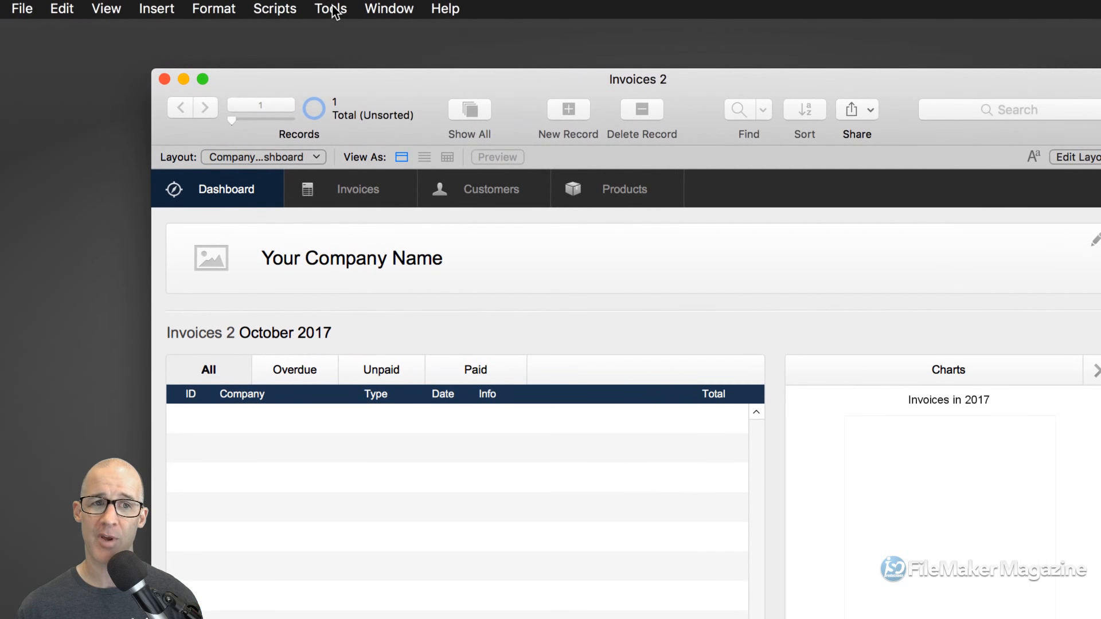
{"action": "left_click", "coordinate": [331, 9]}
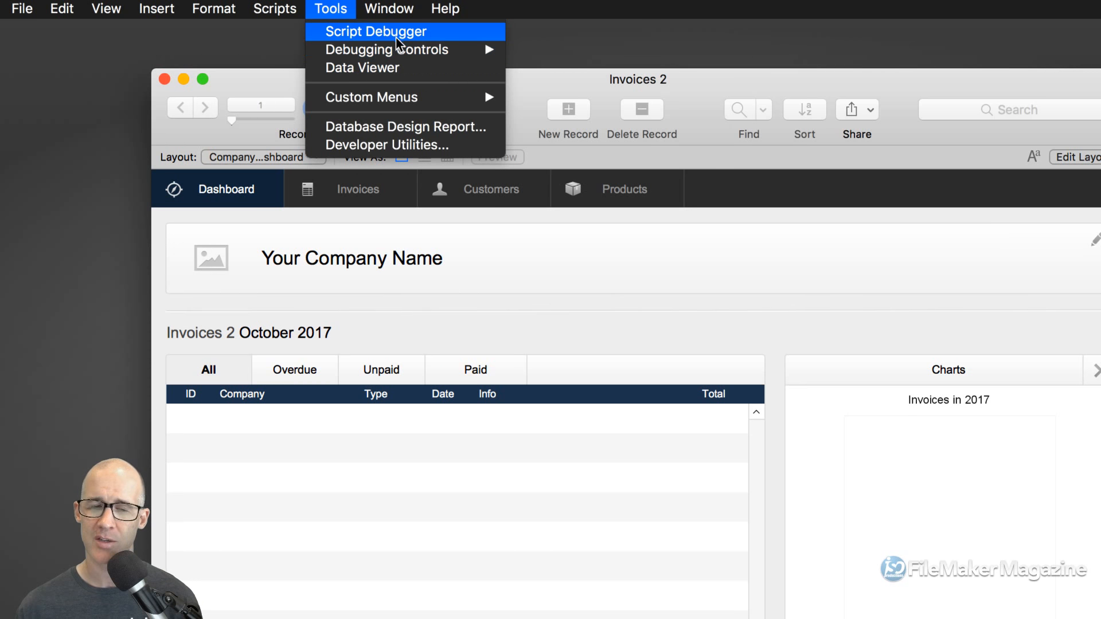
{"action": "left_click", "coordinate": [395, 70]}
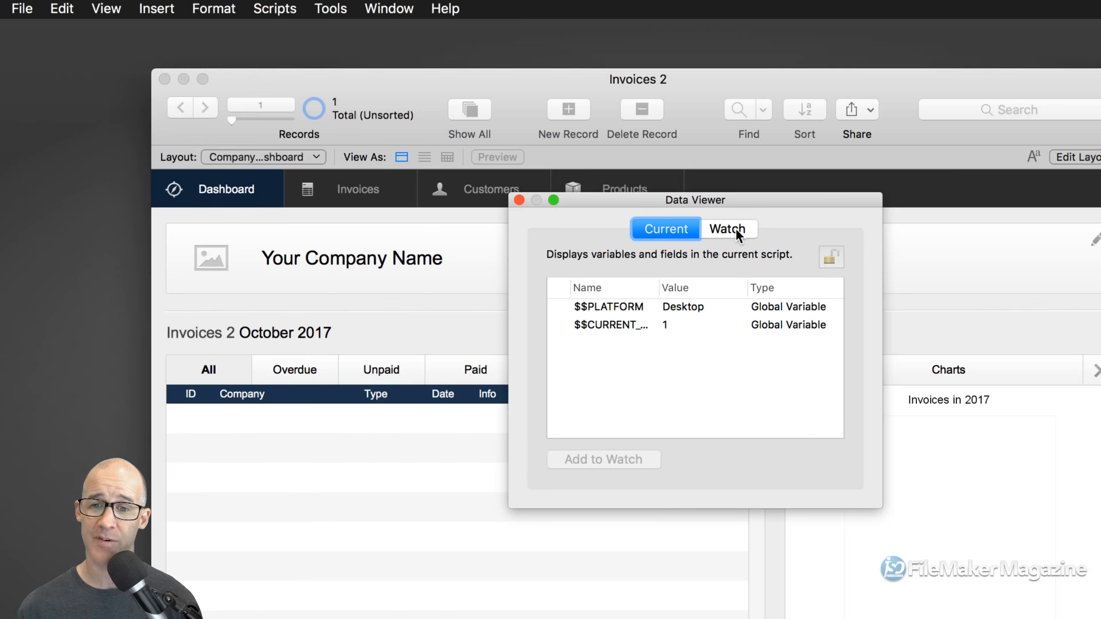
{"action": "left_click", "coordinate": [738, 229]}
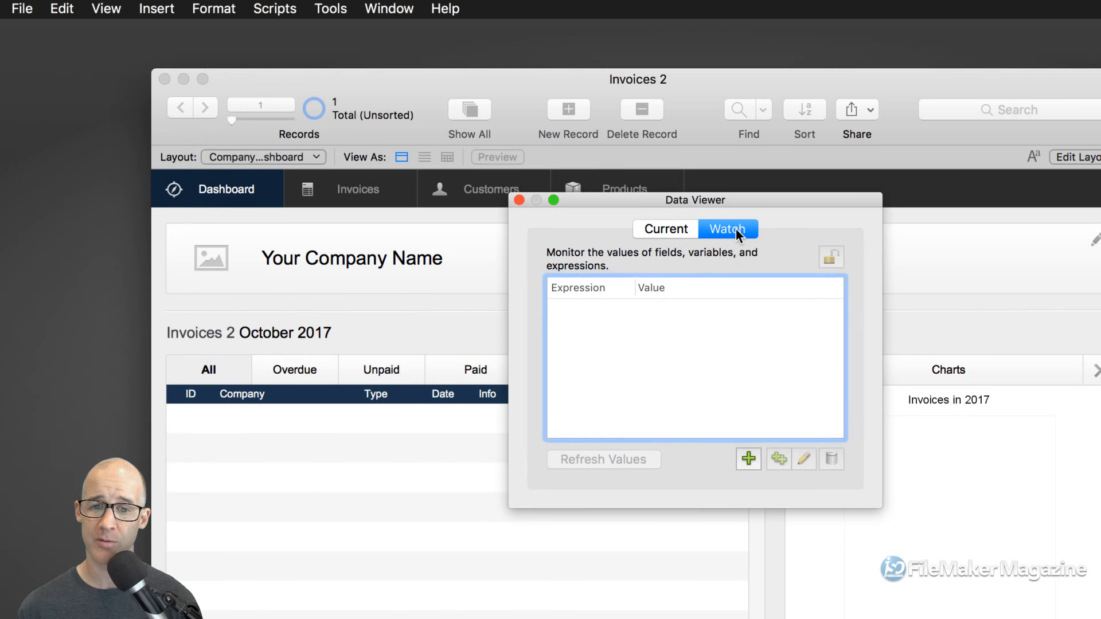
{"action": "left_click", "coordinate": [749, 459]}
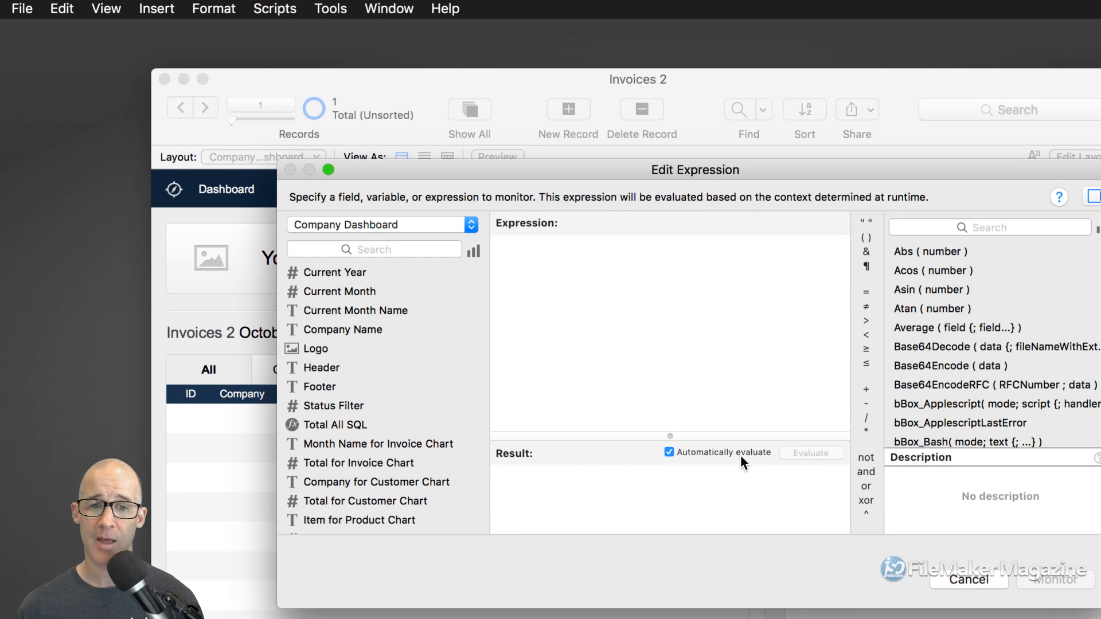
{"action": "left_click_drag", "start_coordinate": [672, 173], "coordinate": [618, 73]}
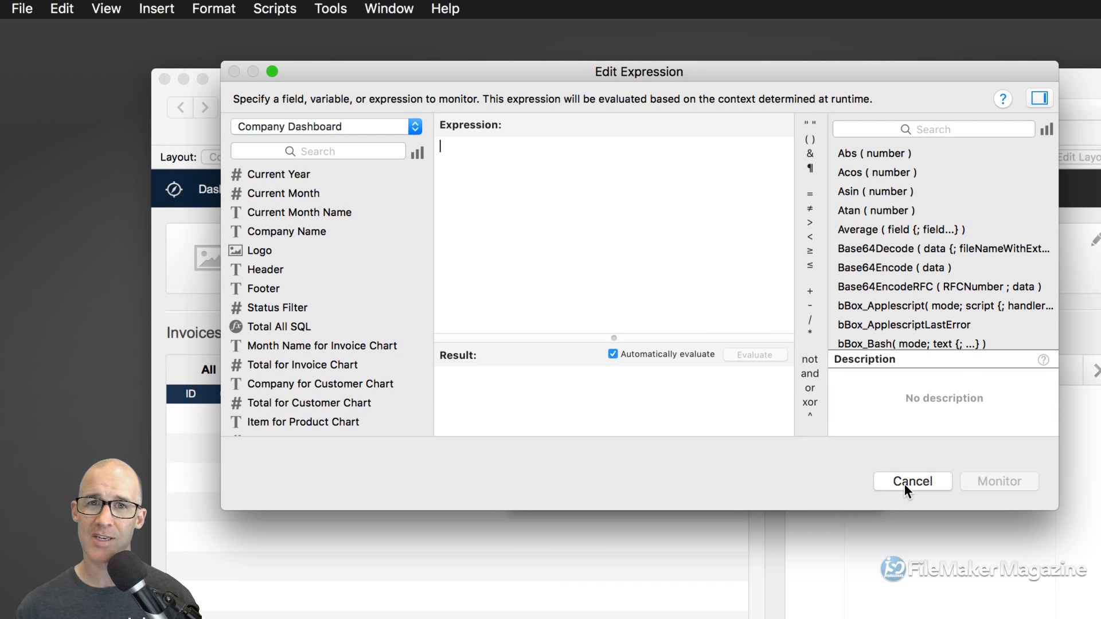
{"action": "left_click_drag", "start_coordinate": [904, 484], "coordinate": [731, 367]}
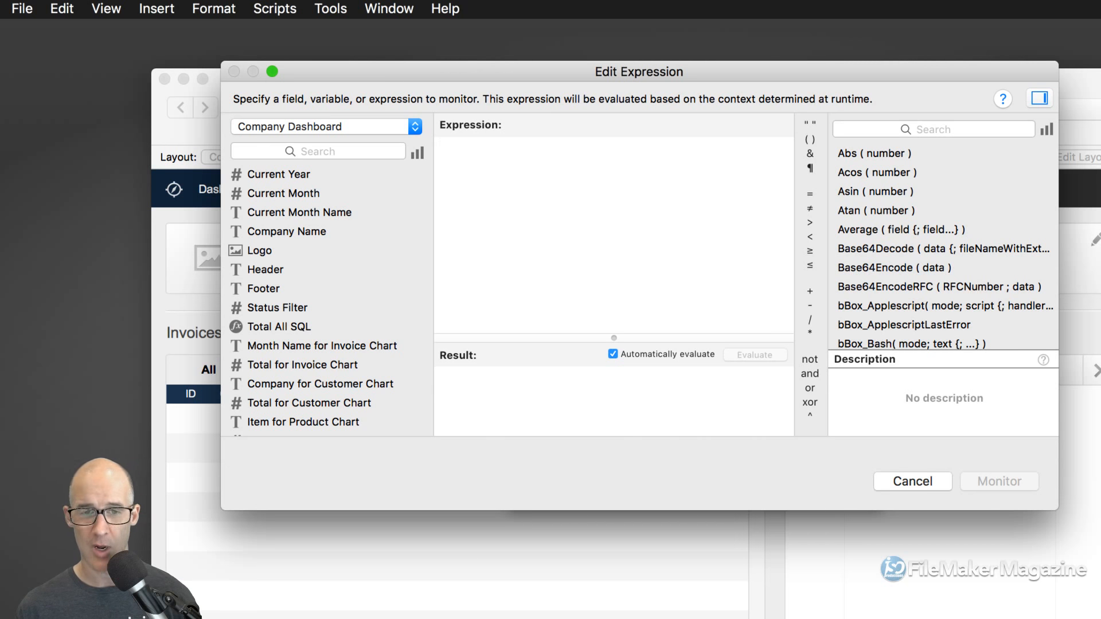
{"action": "type", "text": "filemak"}
{"action": "key", "text": "Down"}
{"action": "key", "text": "Return"}
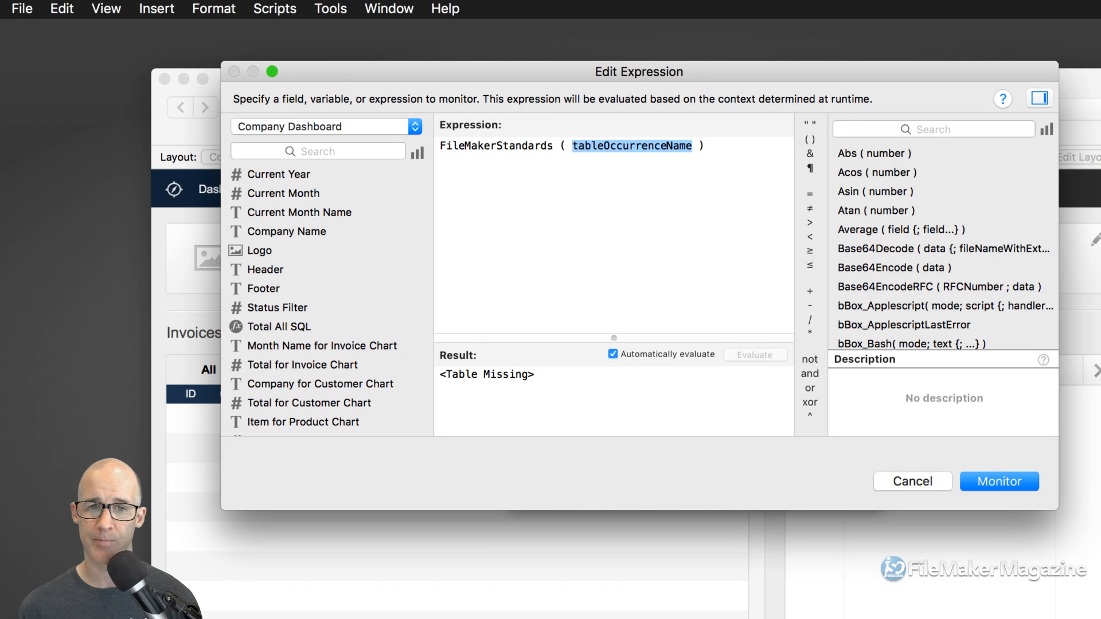
{"action": "left_click", "coordinate": [645, 162]}
{"action": "double_click", "coordinate": [631, 148]}
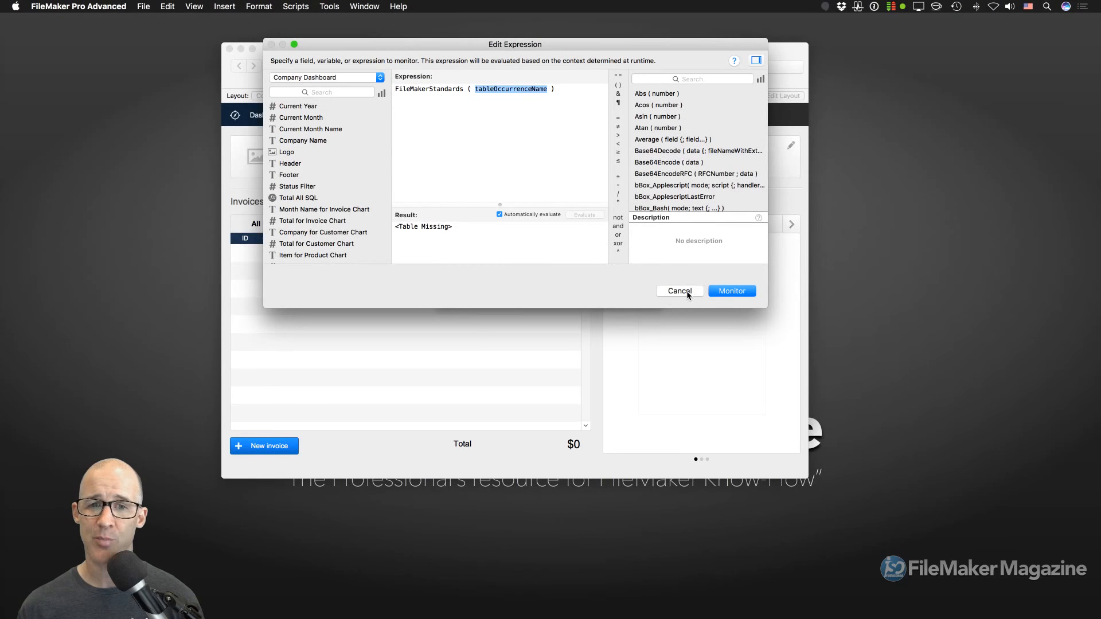
{"action": "left_click", "coordinate": [680, 292]}
Close the Data Viewer, open the database manager for Invoices 2, and review its tables and the table occurrences in the relationships graph.
{"action": "left_click", "coordinate": [538, 50]}
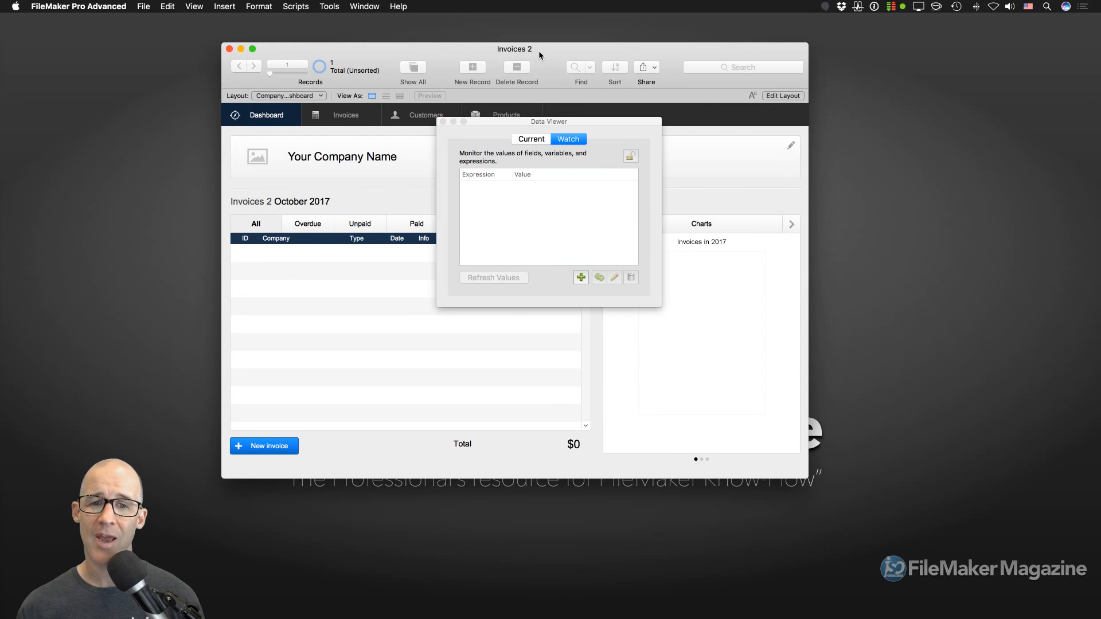
{"action": "left_click", "coordinate": [443, 122]}
{"action": "key", "text": "super+shift+d"}
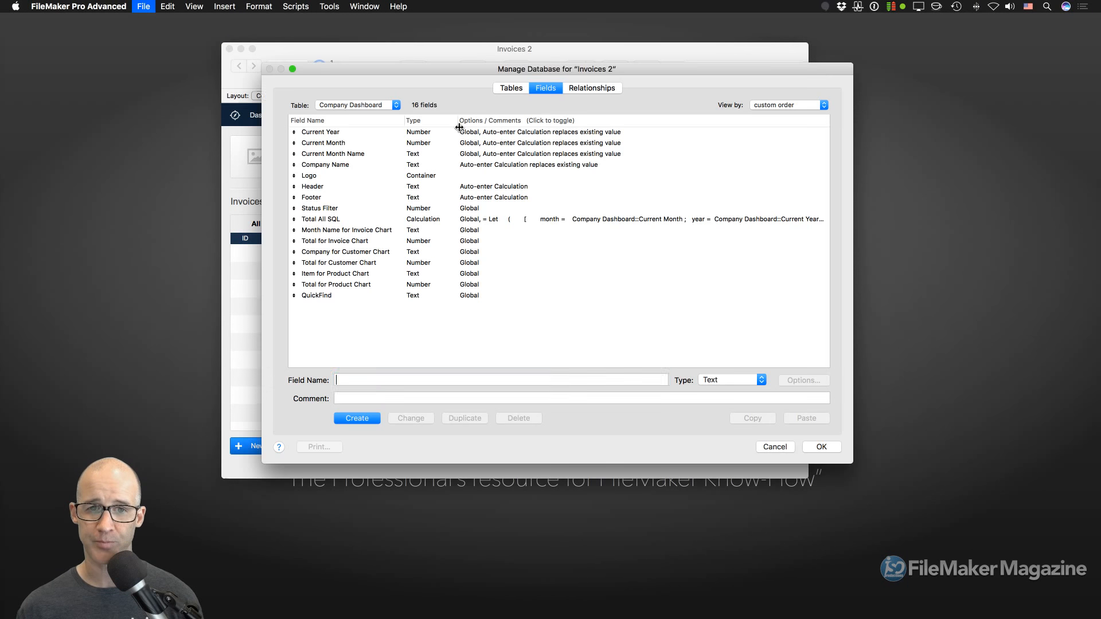
{"action": "left_click", "coordinate": [512, 88]}
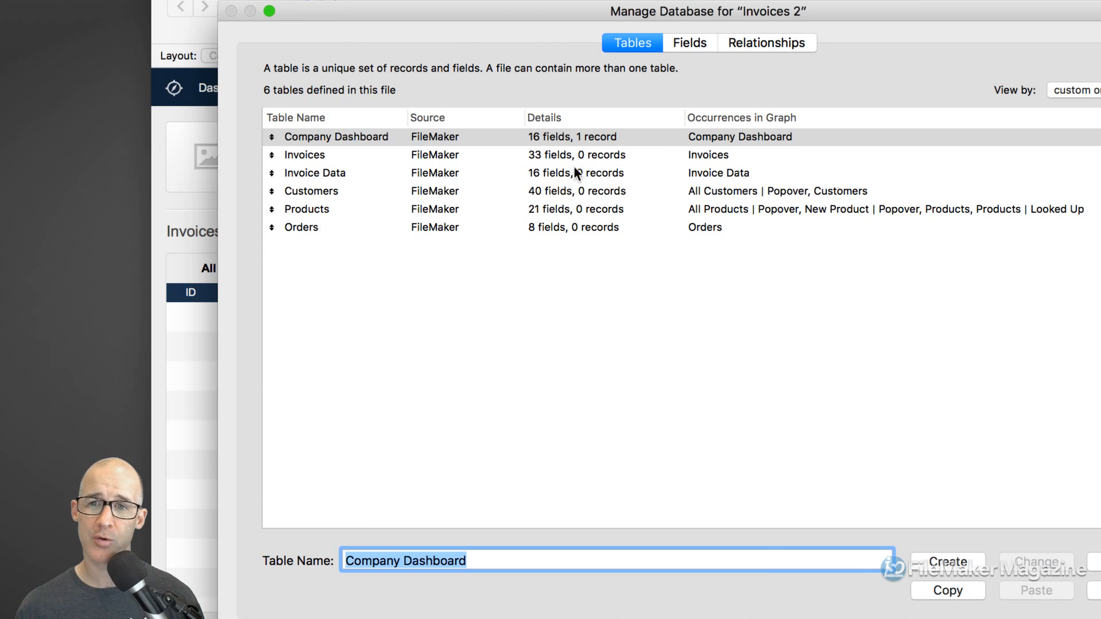
{"action": "left_click", "coordinate": [783, 43]}
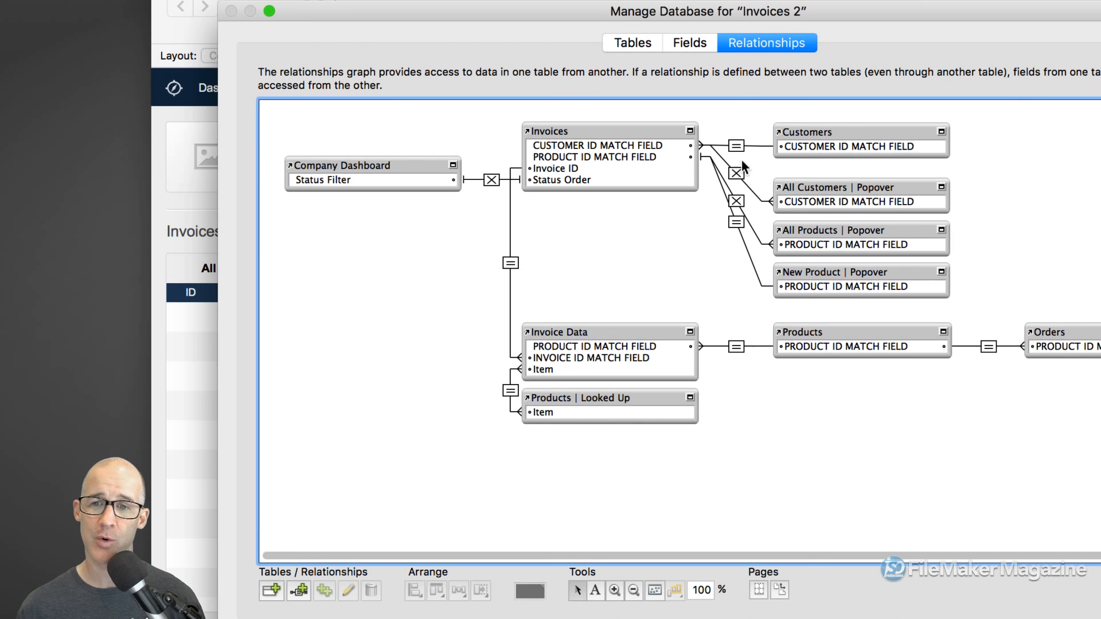
{"action": "left_click_drag", "start_coordinate": [396, 129], "coordinate": [964, 460]}
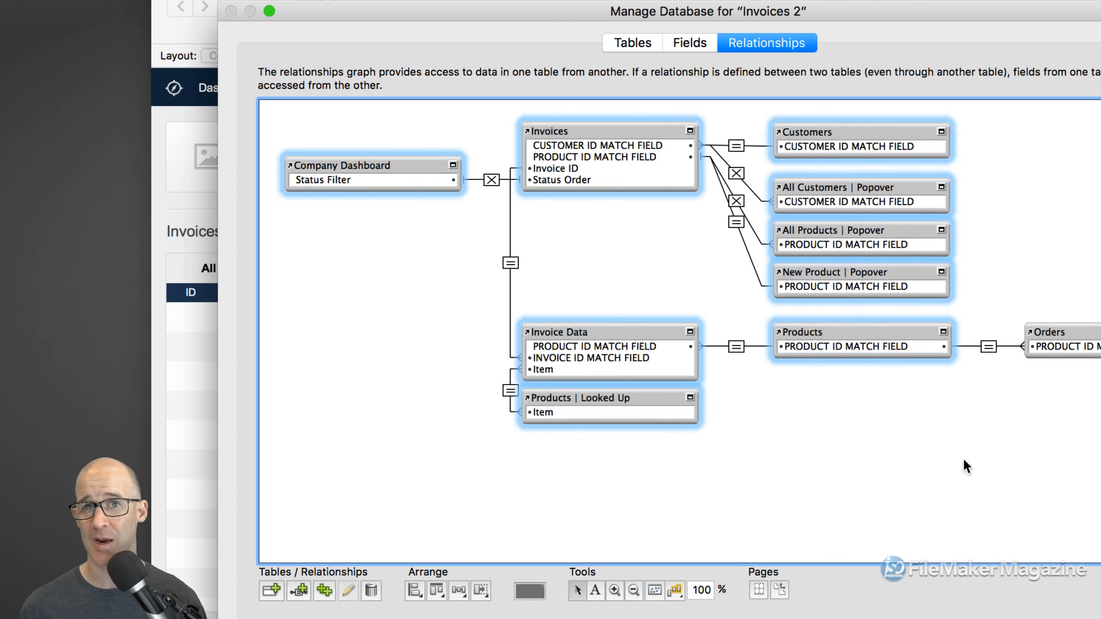
{"action": "left_click", "coordinate": [640, 290]}
Rename the Invoices table occurrence in the relationships graph to Invoices Blah.
{"action": "left_click", "coordinate": [588, 133]}
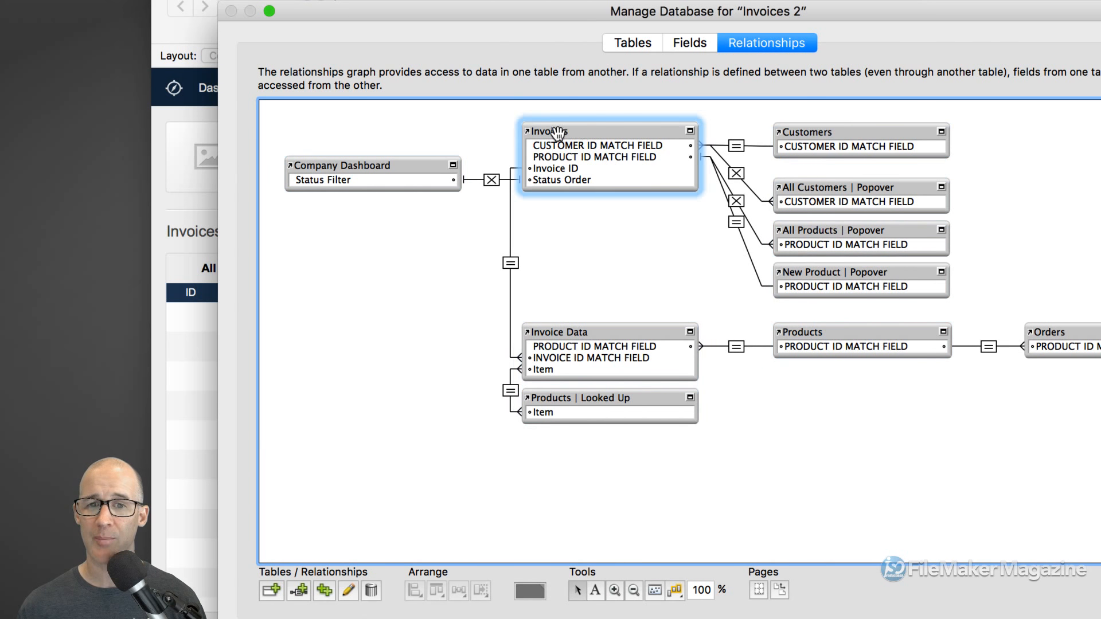
{"action": "double_click", "coordinate": [592, 133]}
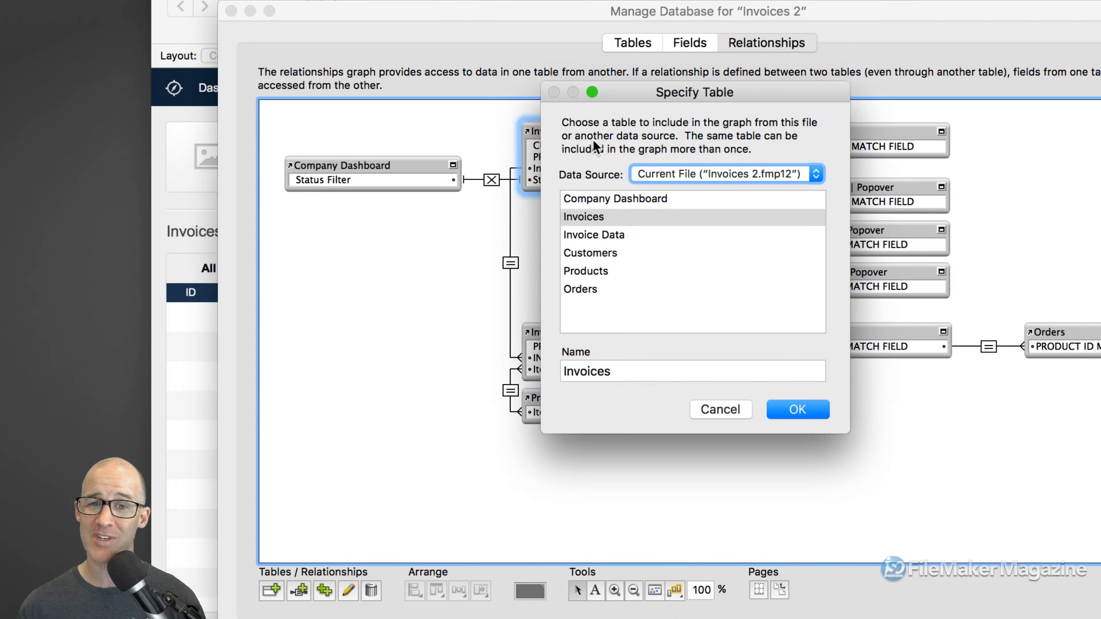
{"action": "left_click", "coordinate": [627, 373]}
{"action": "type", "text": "Blah"}
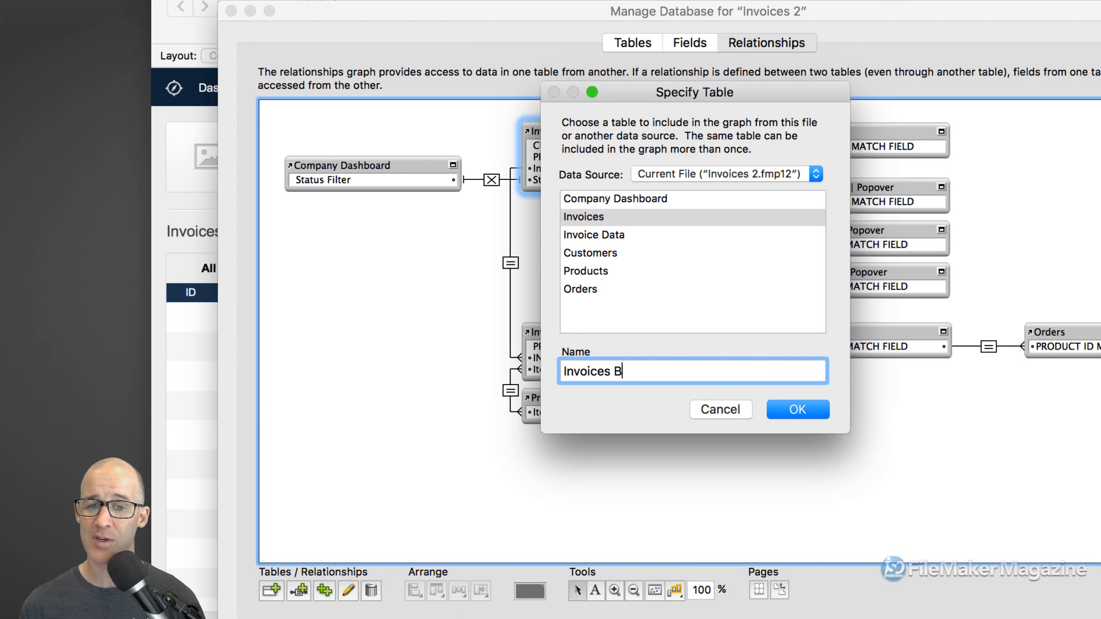
{"action": "left_click", "coordinate": [799, 410]}
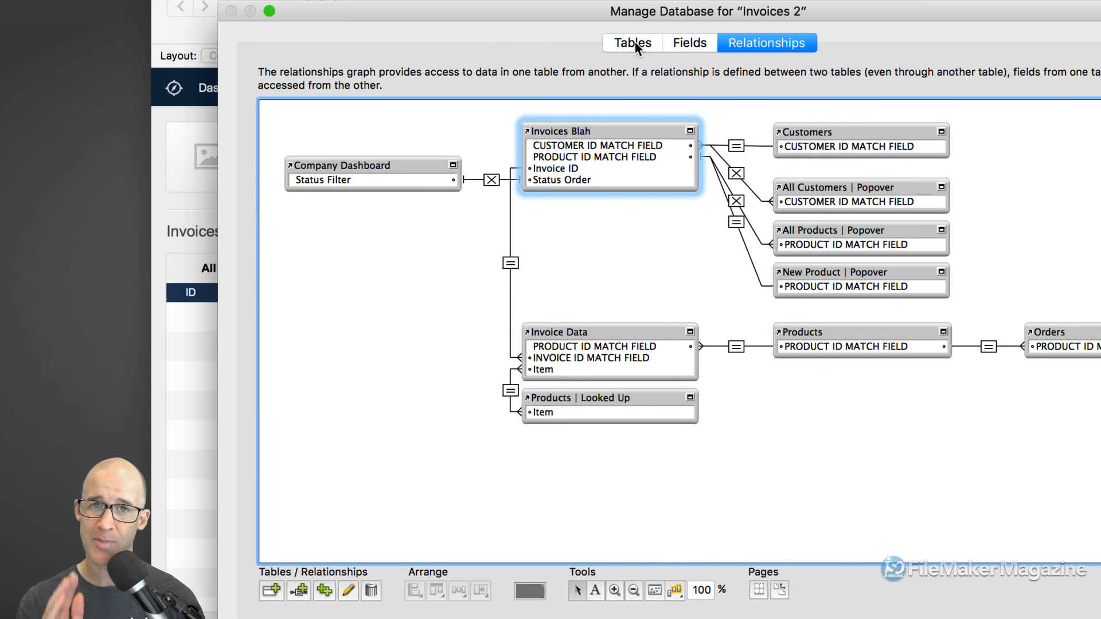
Rename the Invoices Blah table occurrence back to Invoices, then save and close the database manager.
{"action": "double_click", "coordinate": [593, 131]}
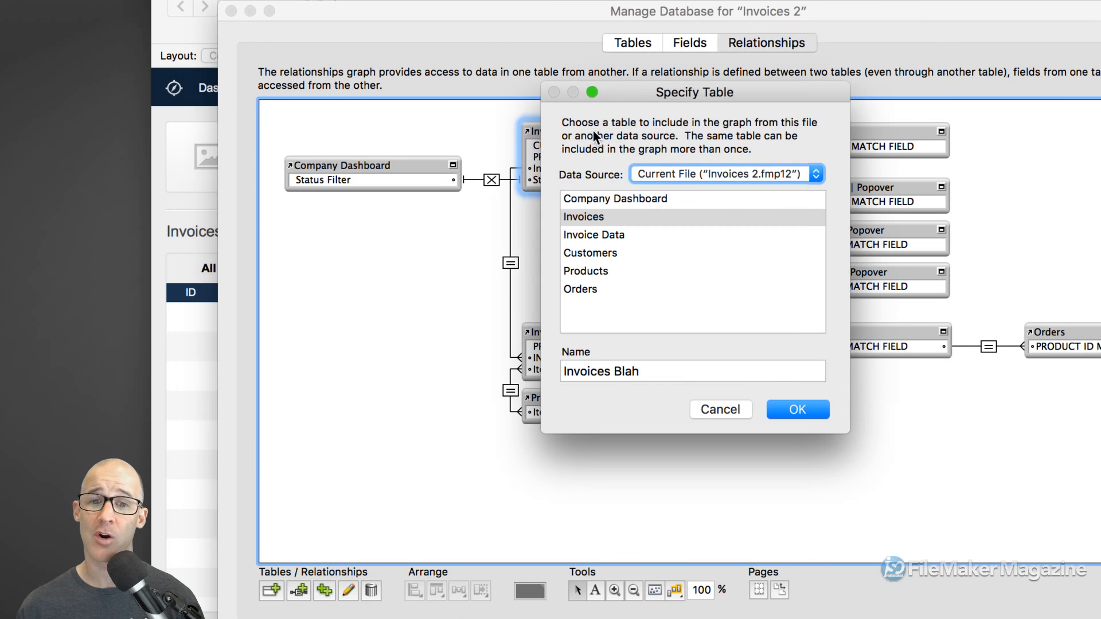
{"action": "double_click", "coordinate": [621, 372]}
{"action": "key", "text": "BackSpace"}
{"action": "key", "text": "BackSpace"}
{"action": "key", "text": "BackSpace"}
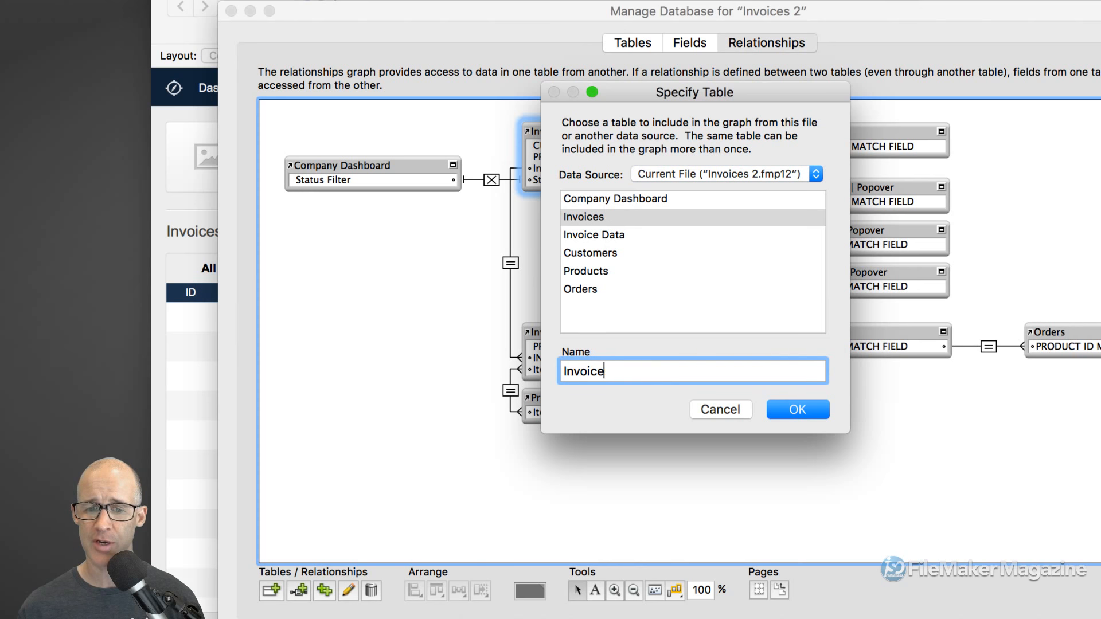
{"action": "type", "text": "s"}
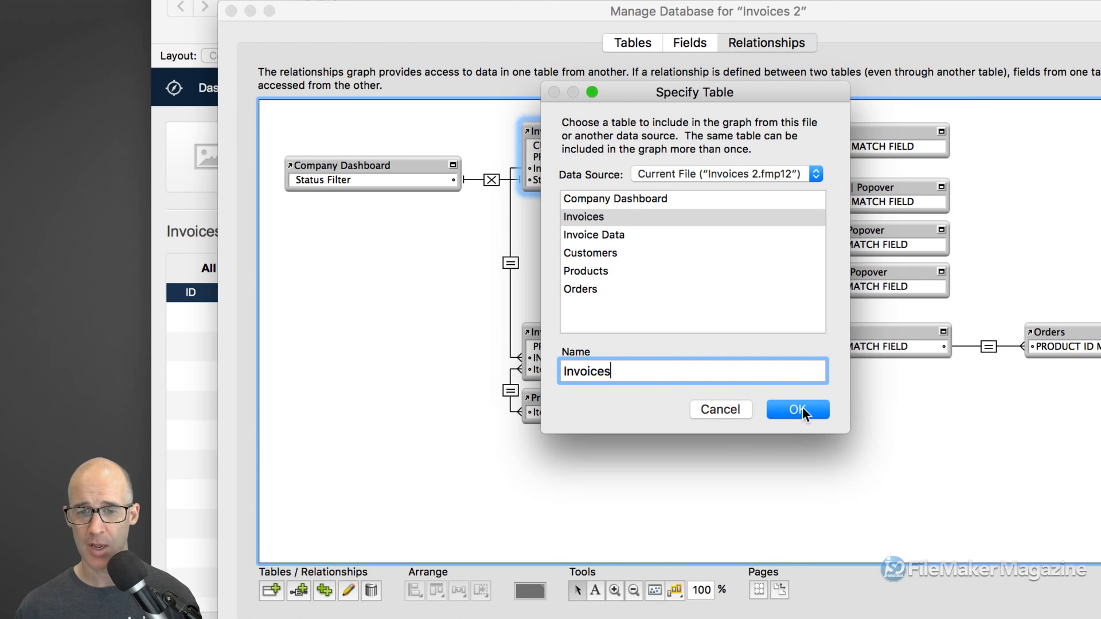
{"action": "left_click", "coordinate": [801, 409]}
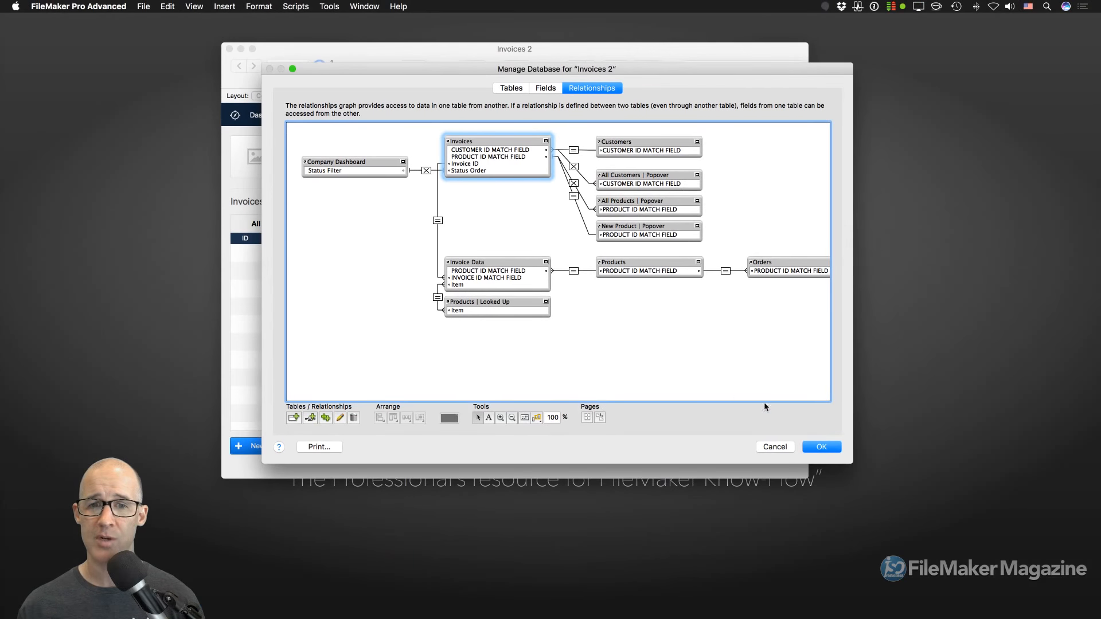
{"action": "left_click", "coordinate": [822, 446]}
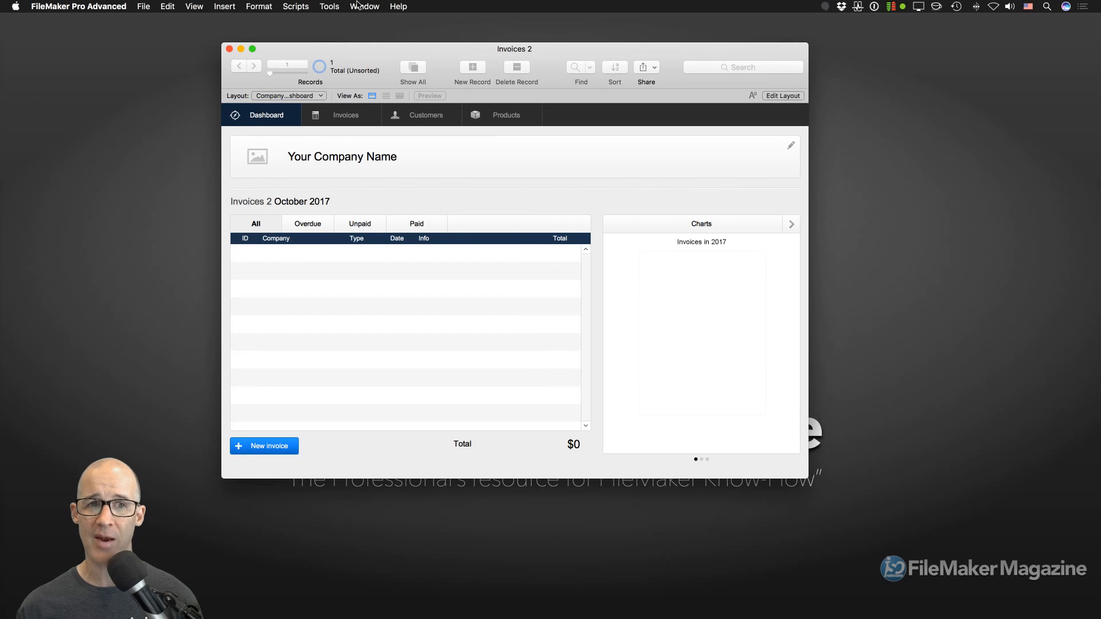
Reopen the Data Viewer and enter a new watch expression FileMakerStandards ( "Invoices" ).
{"action": "left_click", "coordinate": [325, 5]}
{"action": "left_click", "coordinate": [349, 43]}
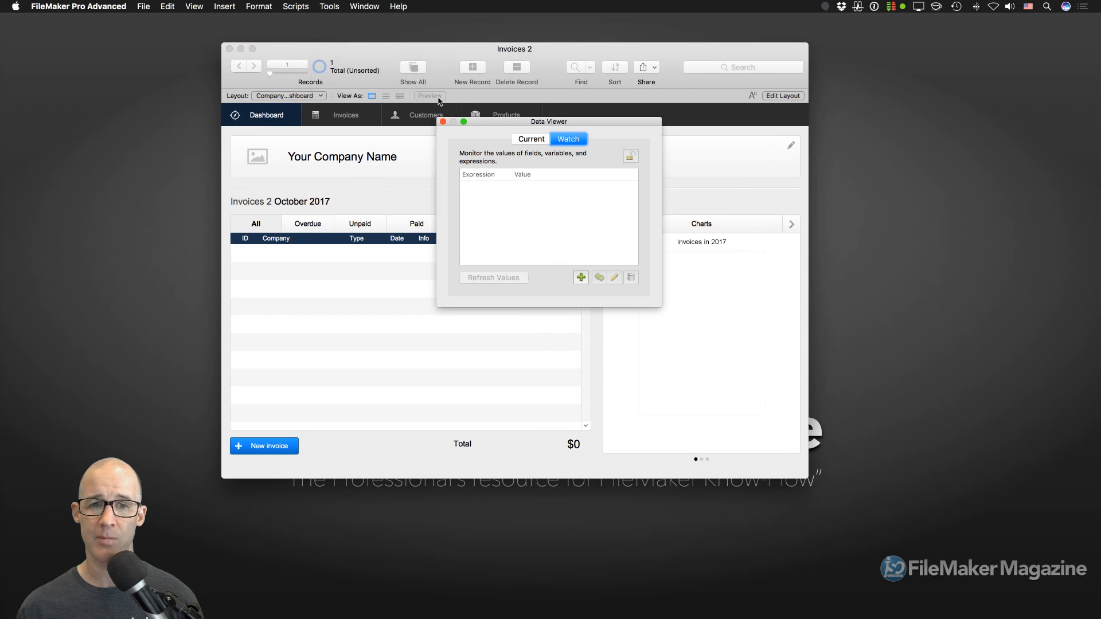
{"action": "left_click", "coordinate": [581, 277]}
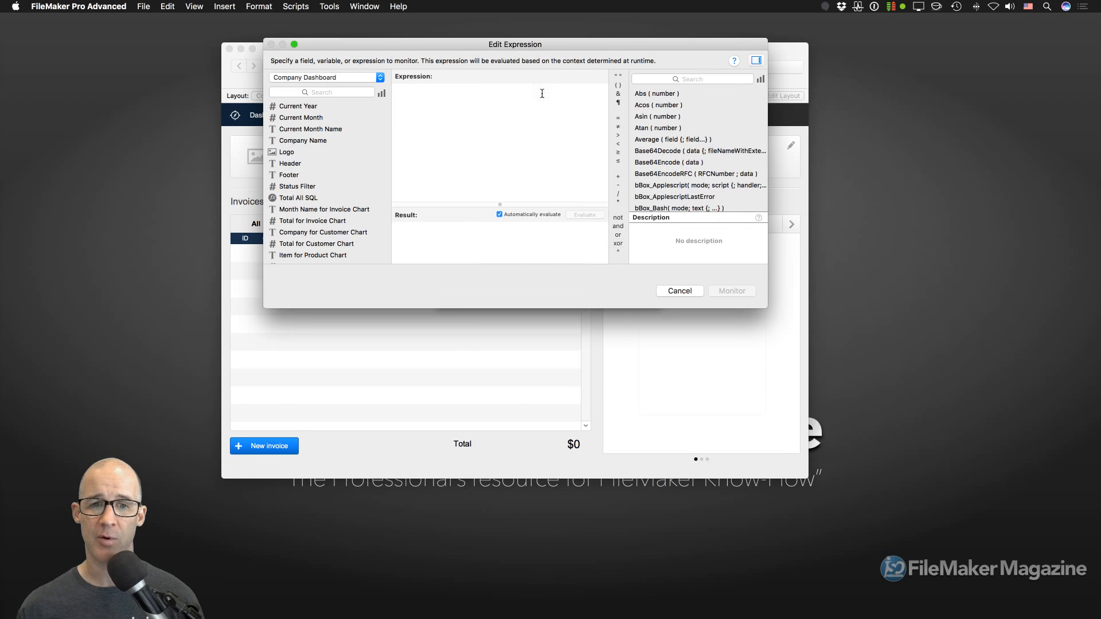
{"action": "left_click_drag", "start_coordinate": [552, 42], "coordinate": [633, 103]}
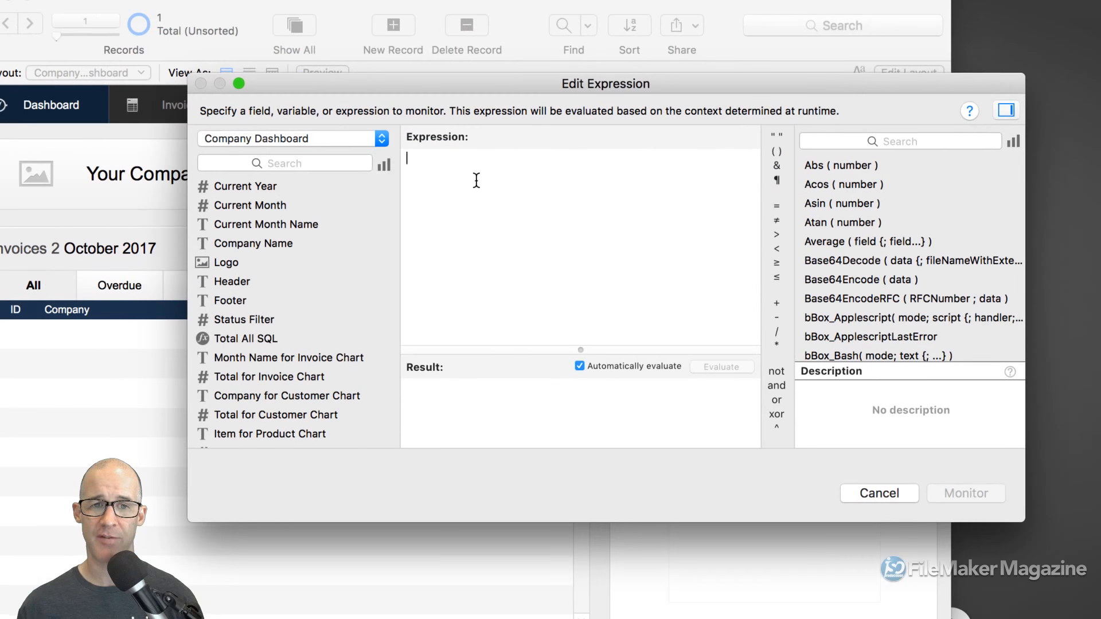
{"action": "type", "text": "filemaker"}
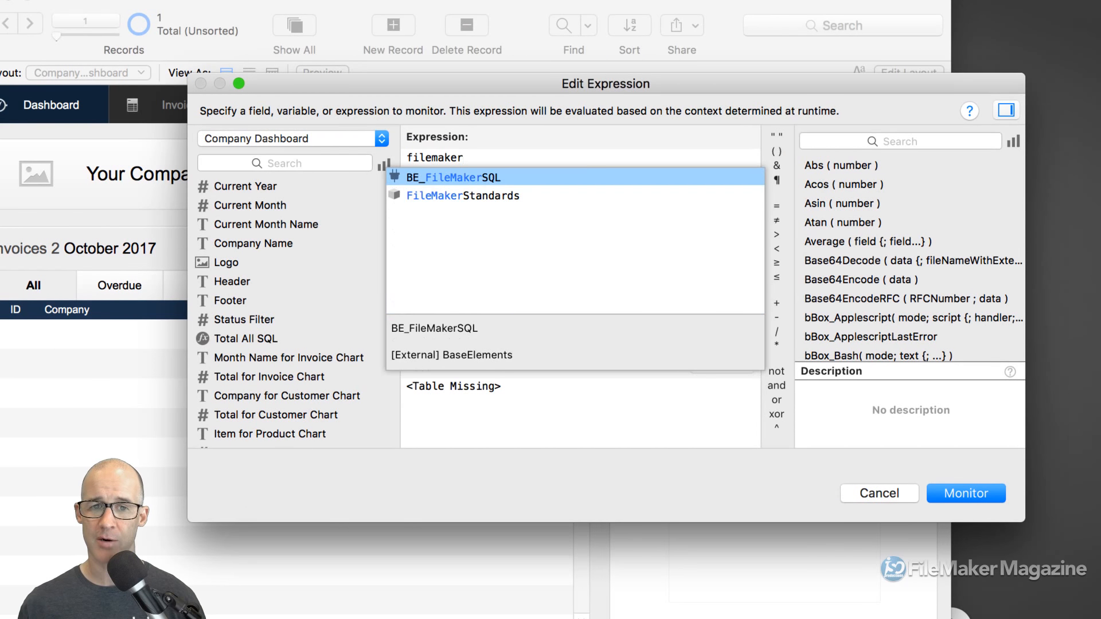
{"action": "key", "text": "Down"}
{"action": "key", "text": "Return"}
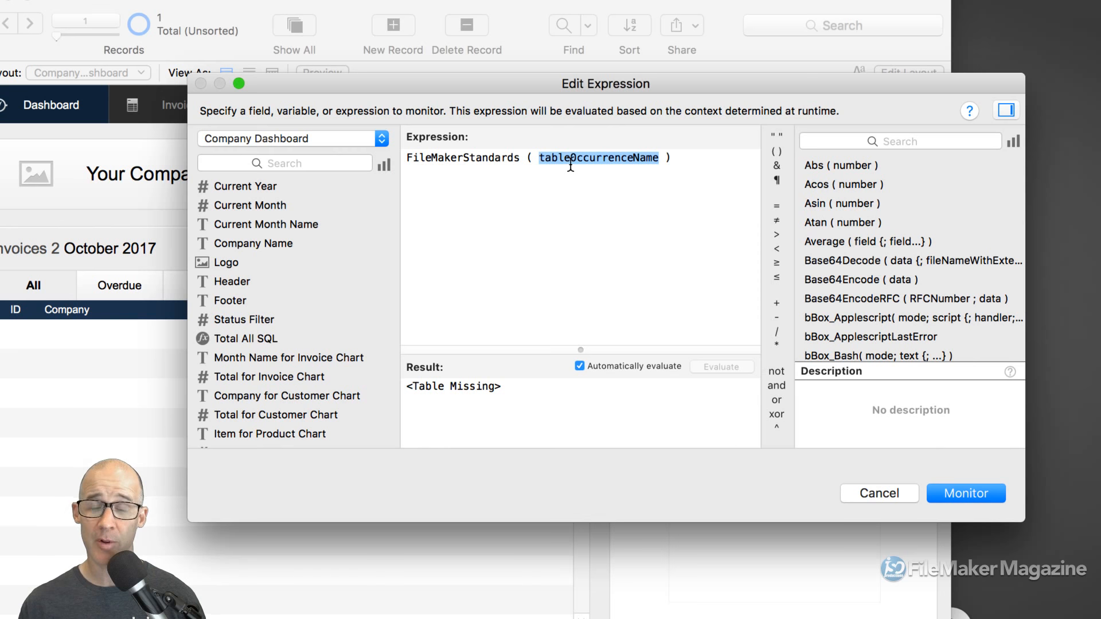
{"action": "type", "text": "\"Invoic"}
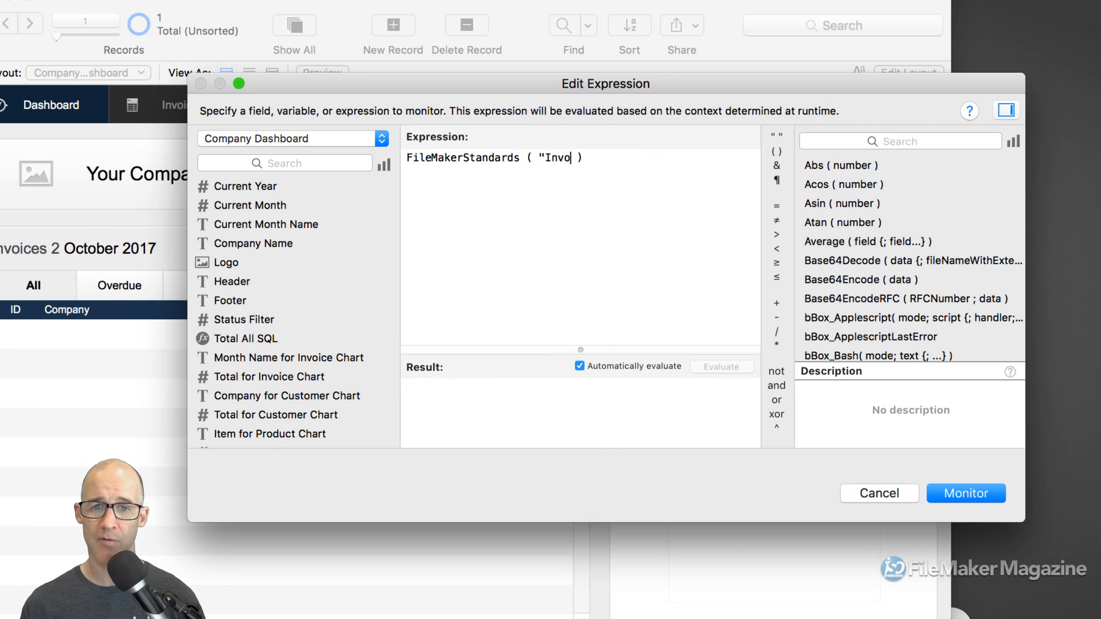
{"action": "type", "text": "es\""}
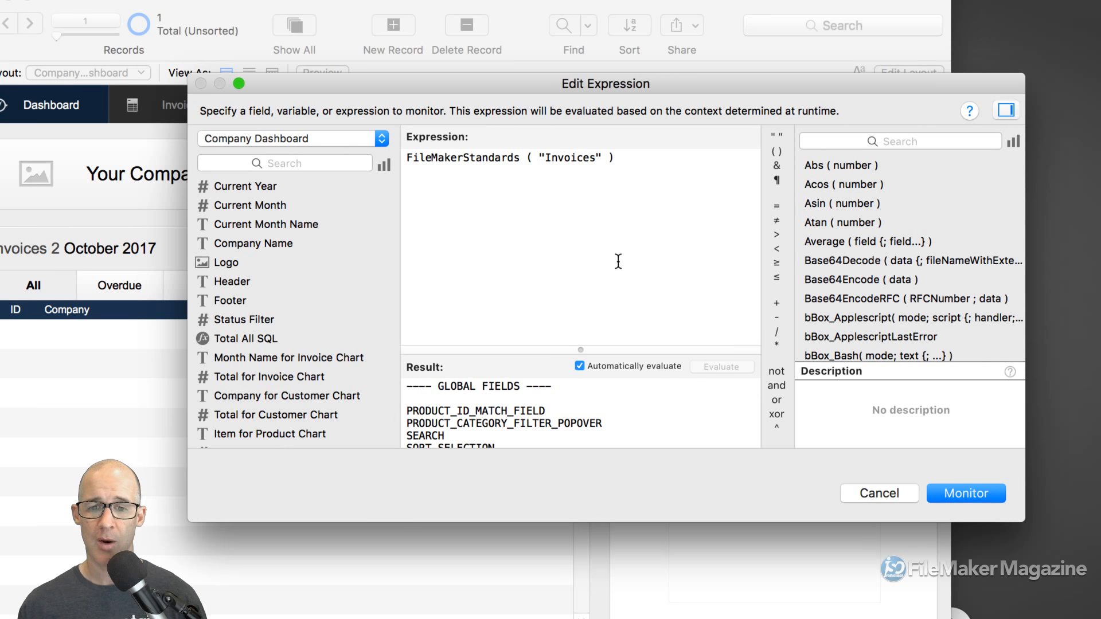
Enlarge the result area and examine the generated field names in the global, possible unstored and normal groups.
{"action": "left_click_drag", "start_coordinate": [581, 356], "coordinate": [581, 223]}
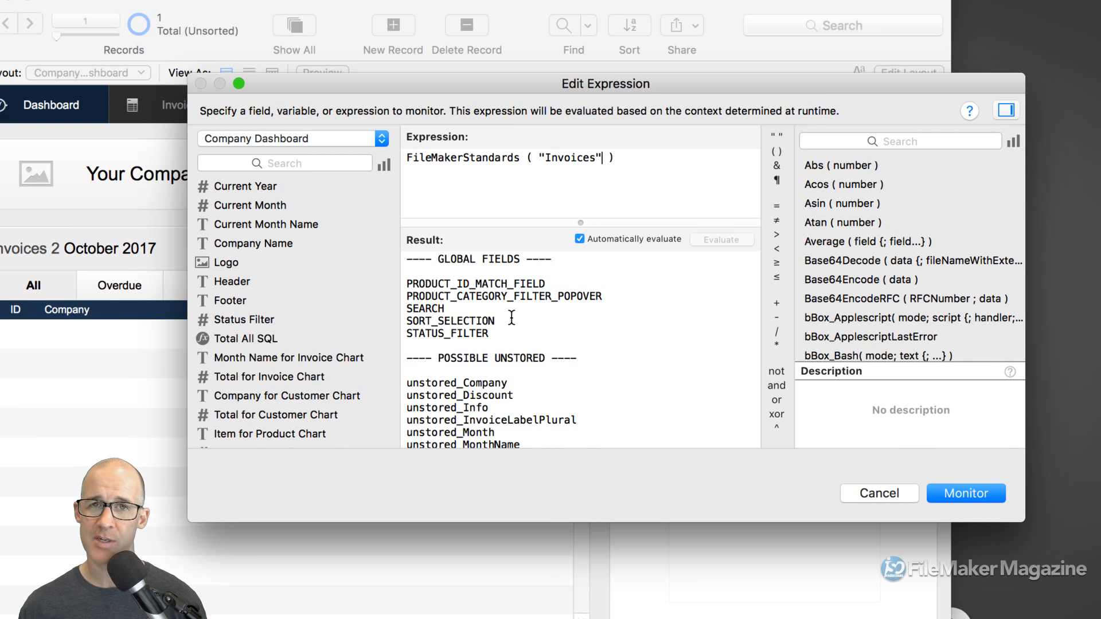
{"action": "scroll", "coordinate": [511, 317], "scroll_direction": "down", "scroll_amount": 1}
{"action": "scroll", "coordinate": [512, 317], "scroll_direction": "down", "scroll_amount": 1}
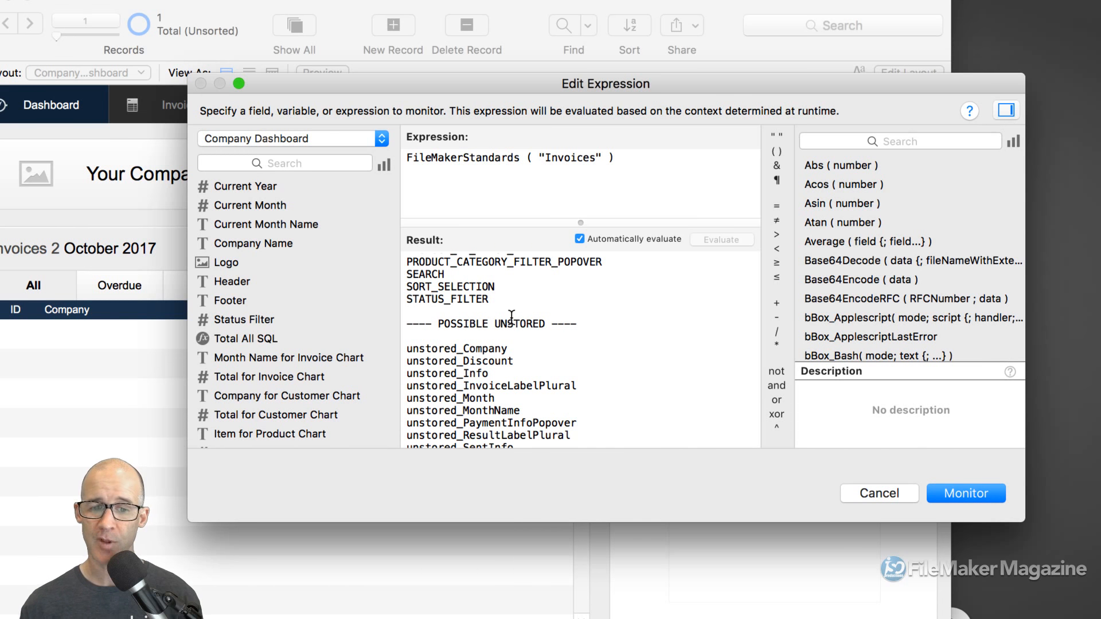
{"action": "scroll", "coordinate": [512, 317], "scroll_direction": "down", "scroll_amount": 10}
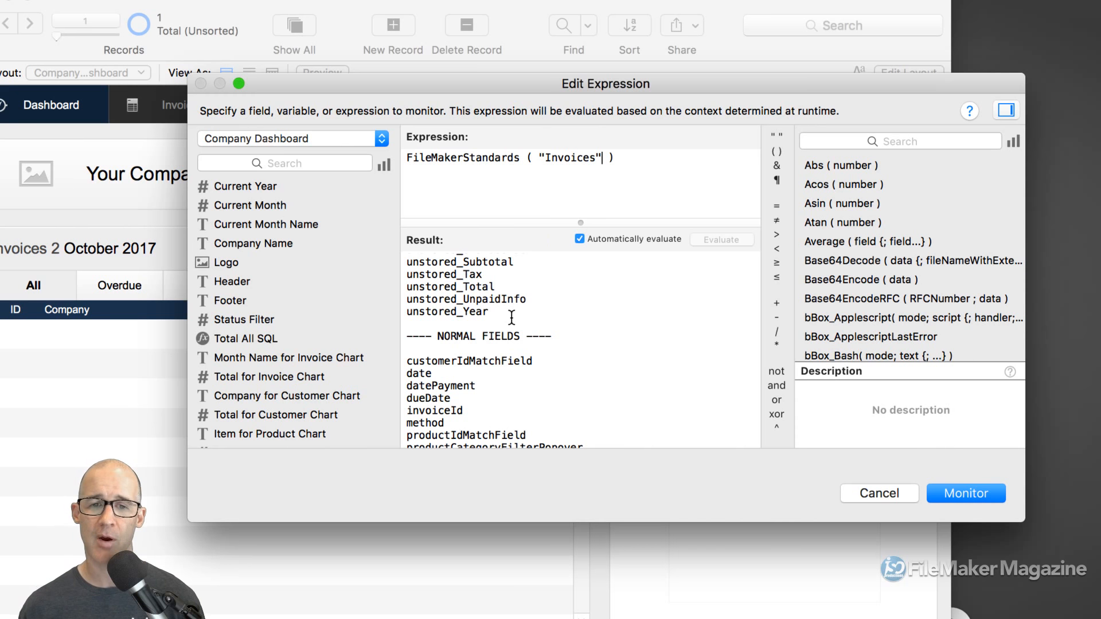
Return to the global fields, highlight PRODUCT_ID_MATCH_FIELD, and inspect the naming of the possible unstored fields in the result.
{"action": "scroll", "coordinate": [545, 310], "scroll_direction": "up", "scroll_amount": 5}
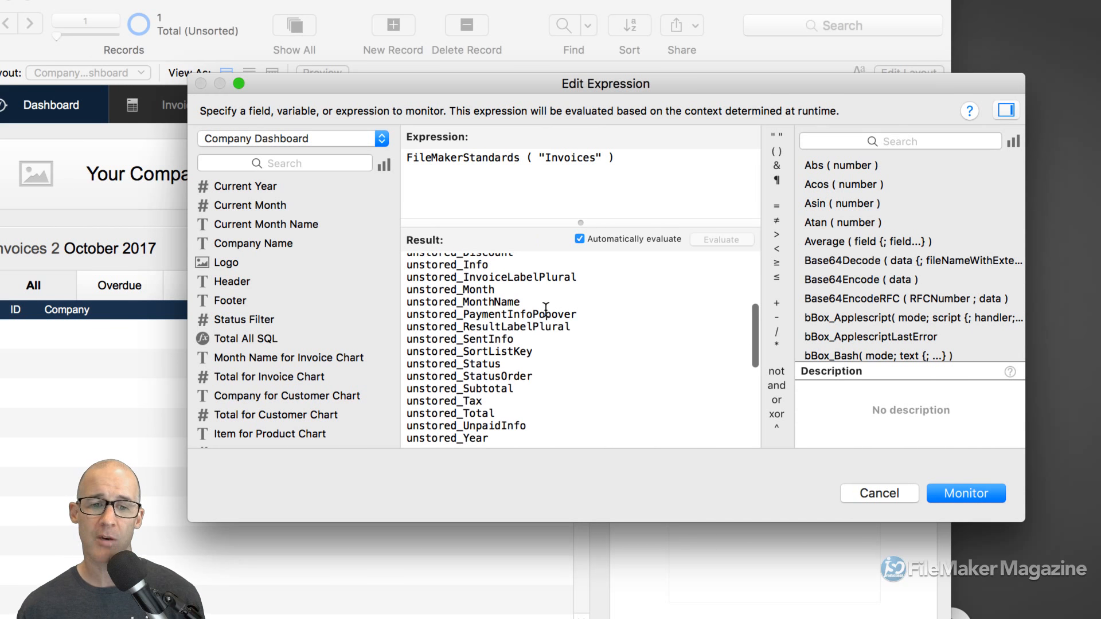
{"action": "scroll", "coordinate": [544, 321], "scroll_direction": "up", "scroll_amount": 4}
{"action": "scroll", "coordinate": [541, 332], "scroll_direction": "up", "scroll_amount": 2}
{"action": "double_click", "coordinate": [435, 284]}
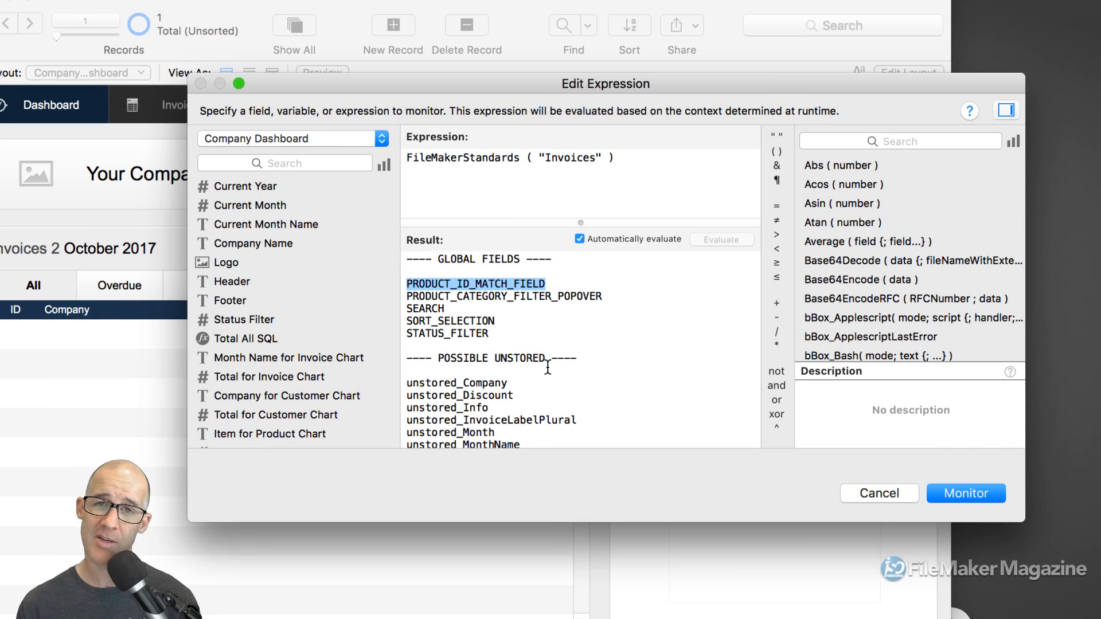
{"action": "left_click", "coordinate": [453, 290]}
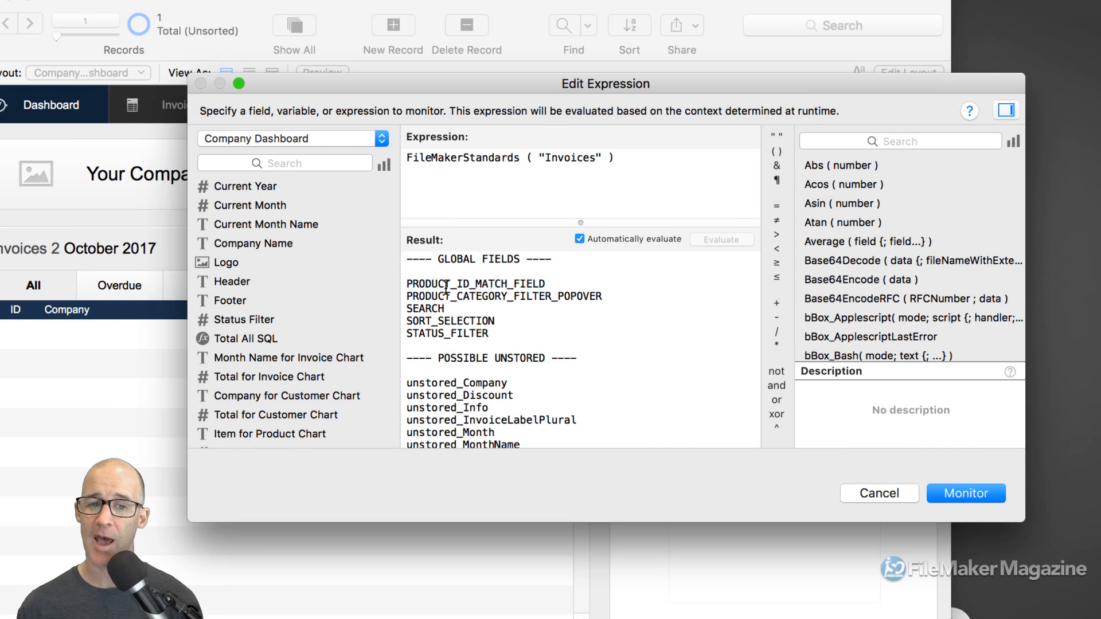
{"action": "left_click_drag", "start_coordinate": [449, 287], "coordinate": [455, 287]}
{"action": "scroll", "coordinate": [485, 310], "scroll_direction": "down", "scroll_amount": 5}
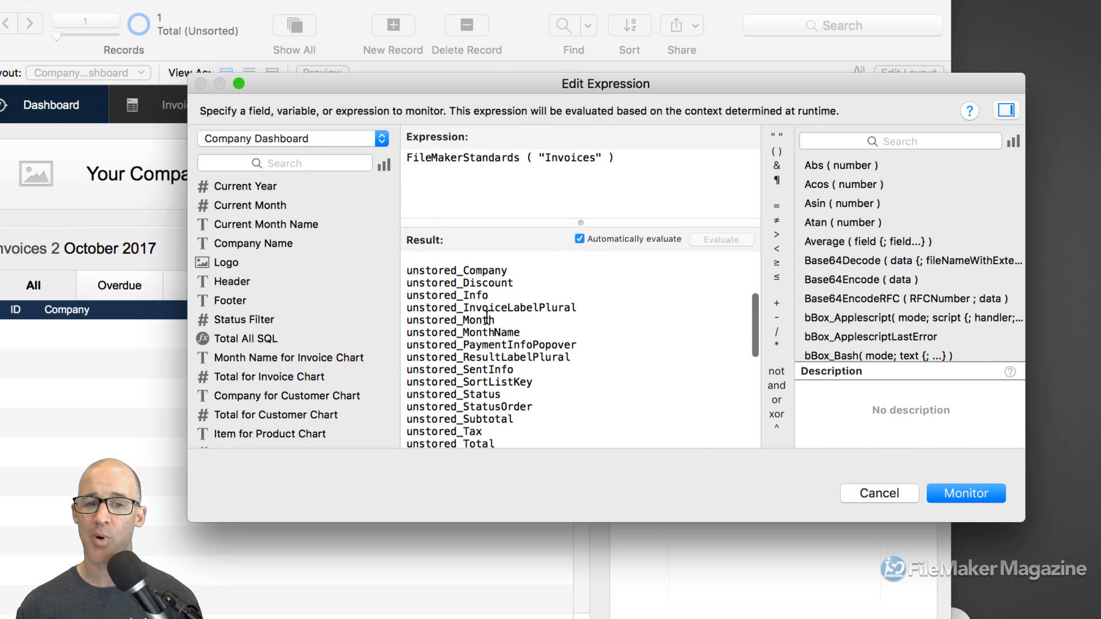
{"action": "double_click", "coordinate": [427, 331]}
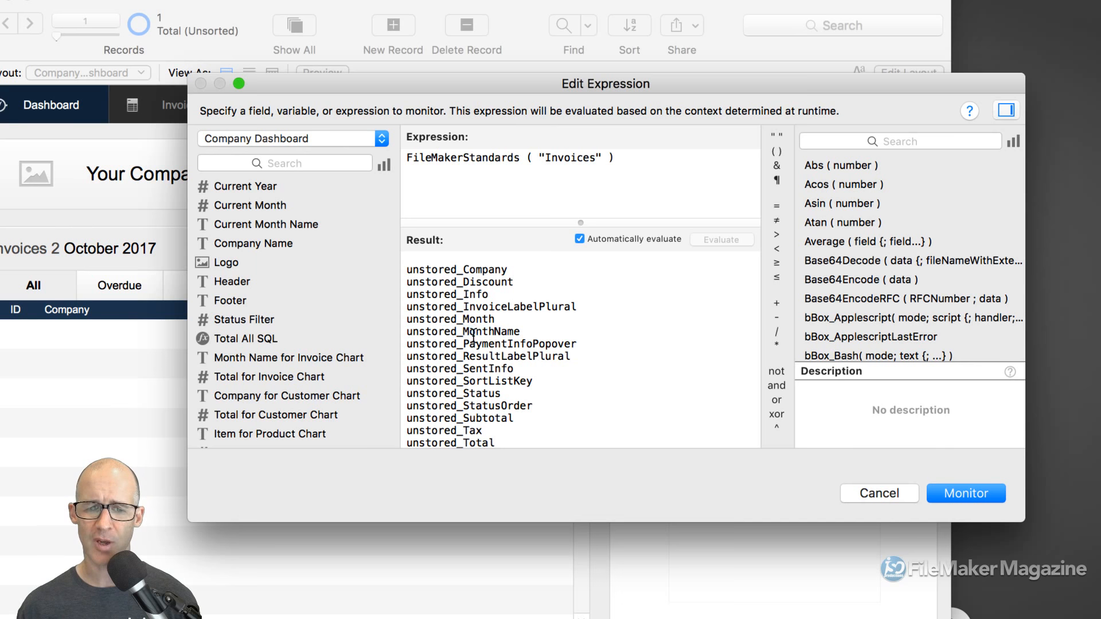
Copy the generated name unstored_InvoiceLabelPlural from the result and save the watch expression.
{"action": "left_click", "coordinate": [466, 331]}
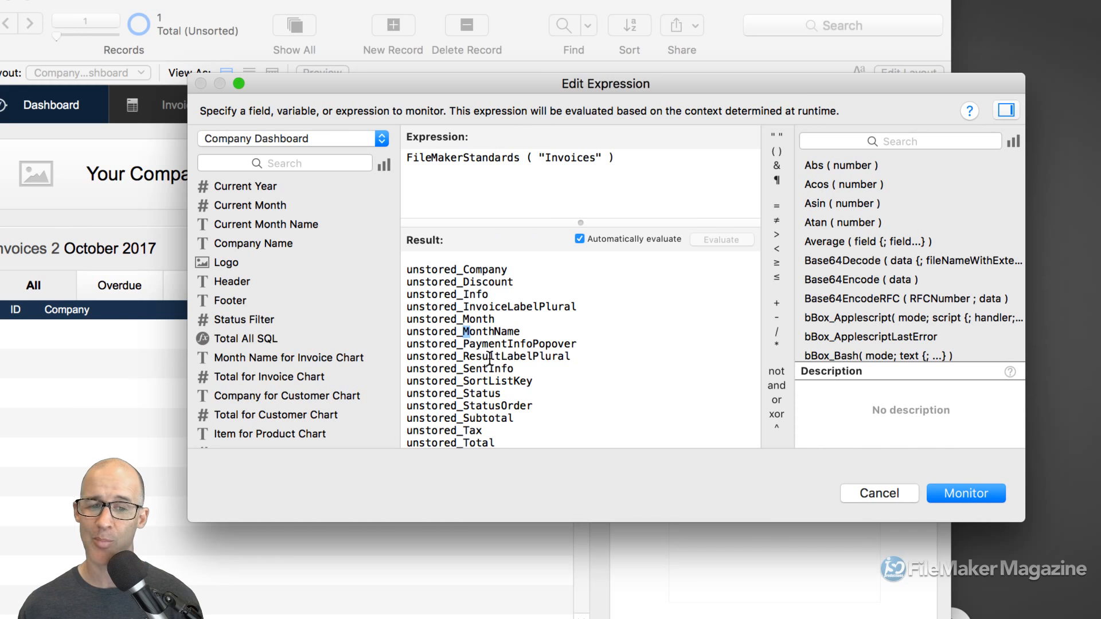
{"action": "triple_click", "coordinate": [433, 344]}
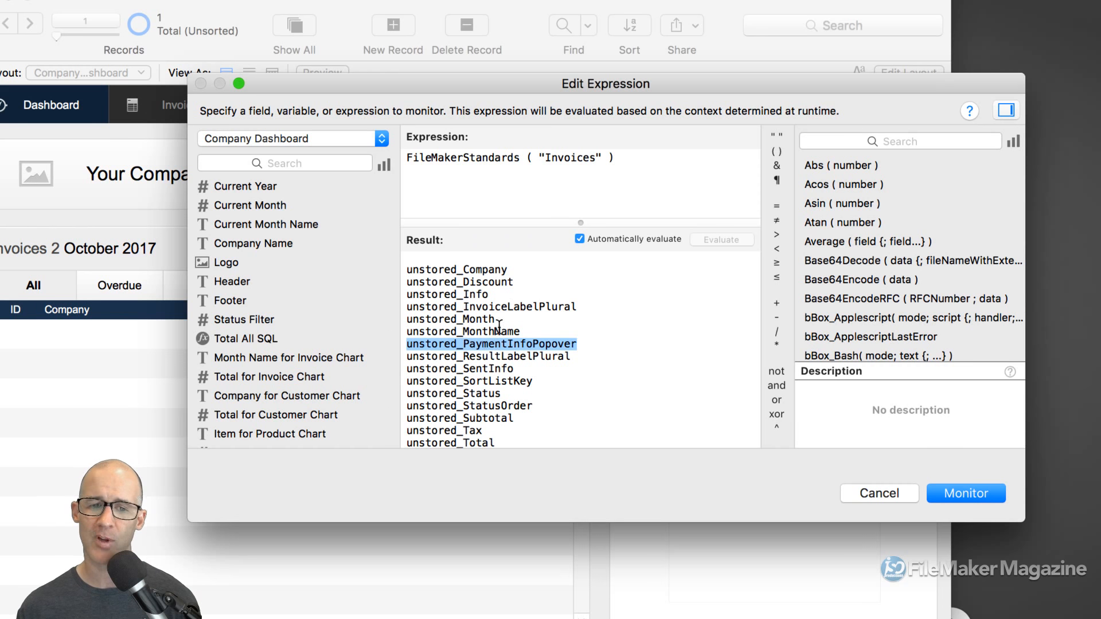
{"action": "triple_click", "coordinate": [470, 307]}
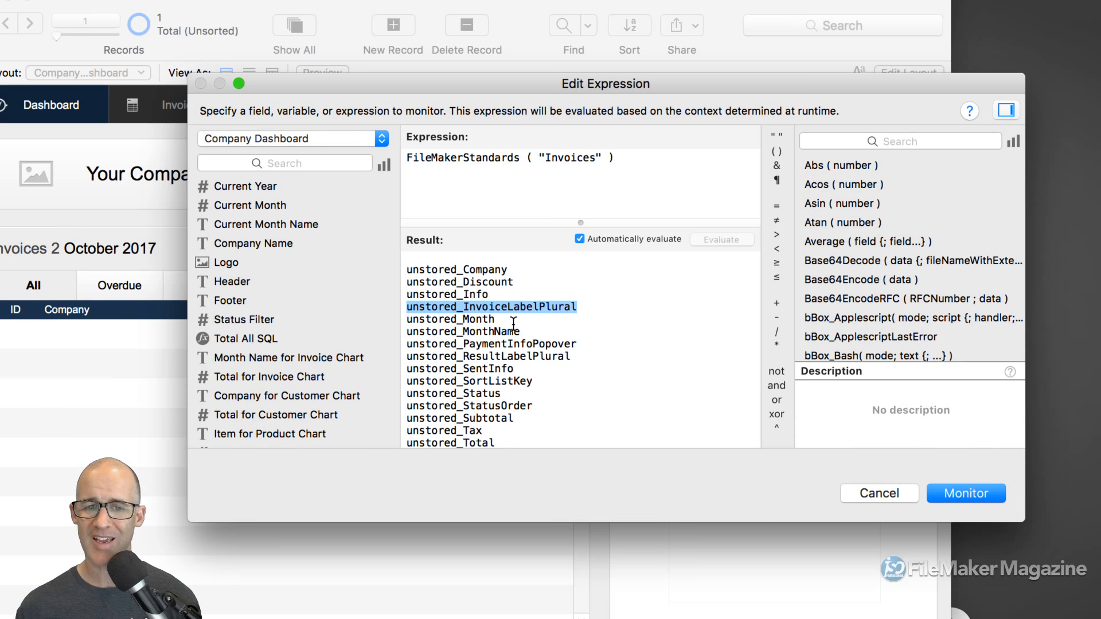
{"action": "left_click", "coordinate": [512, 313]}
{"action": "key", "text": "super+a"}
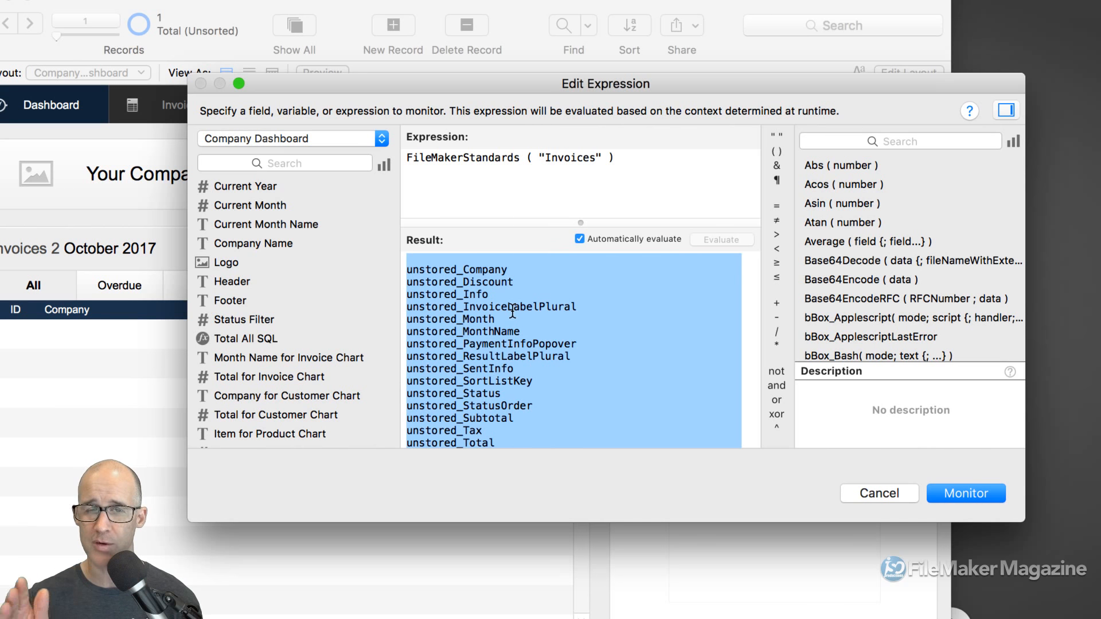
{"action": "double_click", "coordinate": [513, 312]}
{"action": "key", "text": "super+c"}
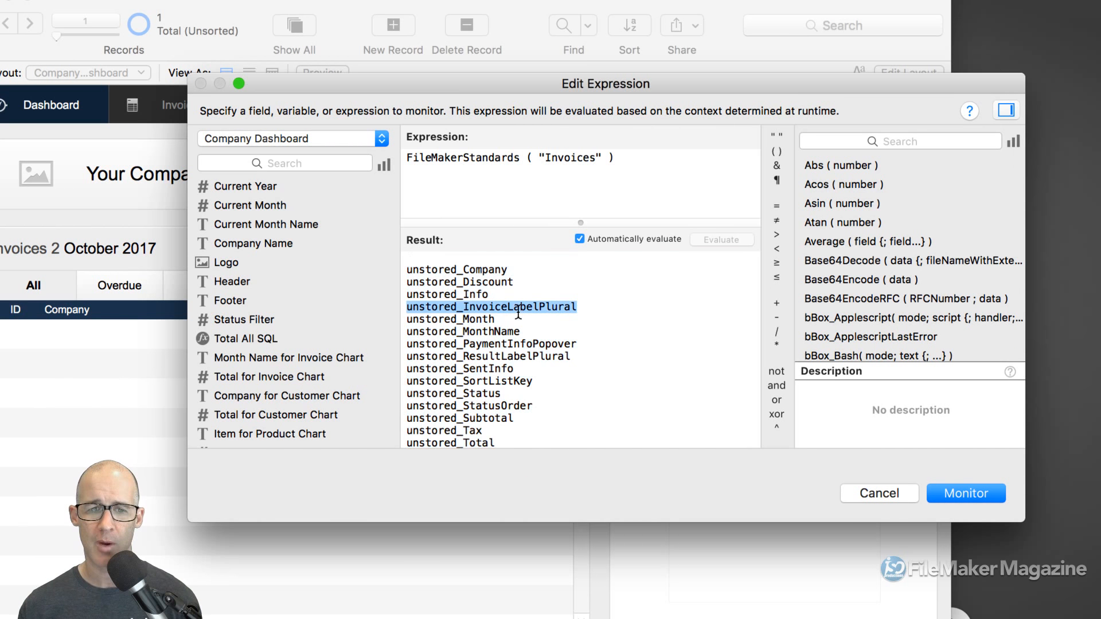
{"action": "left_click", "coordinate": [967, 494]}
Open the database manager and list the fields of the Invoices table sorted by field type.
{"action": "left_click", "coordinate": [767, 210]}
{"action": "key", "text": "super+shift+d"}
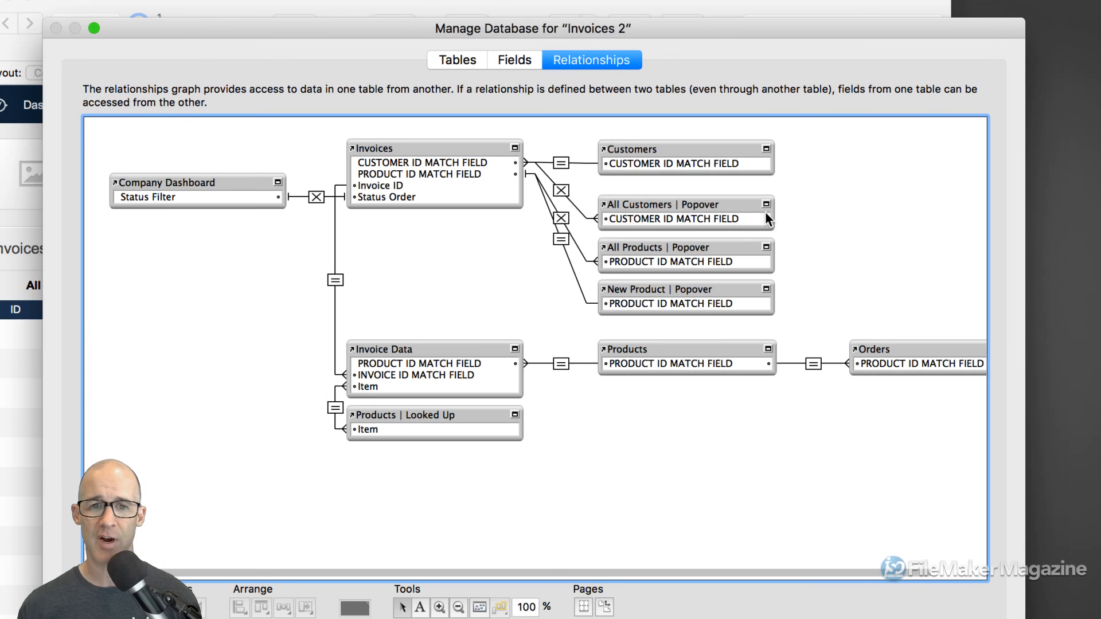
{"action": "left_click", "coordinate": [496, 60]}
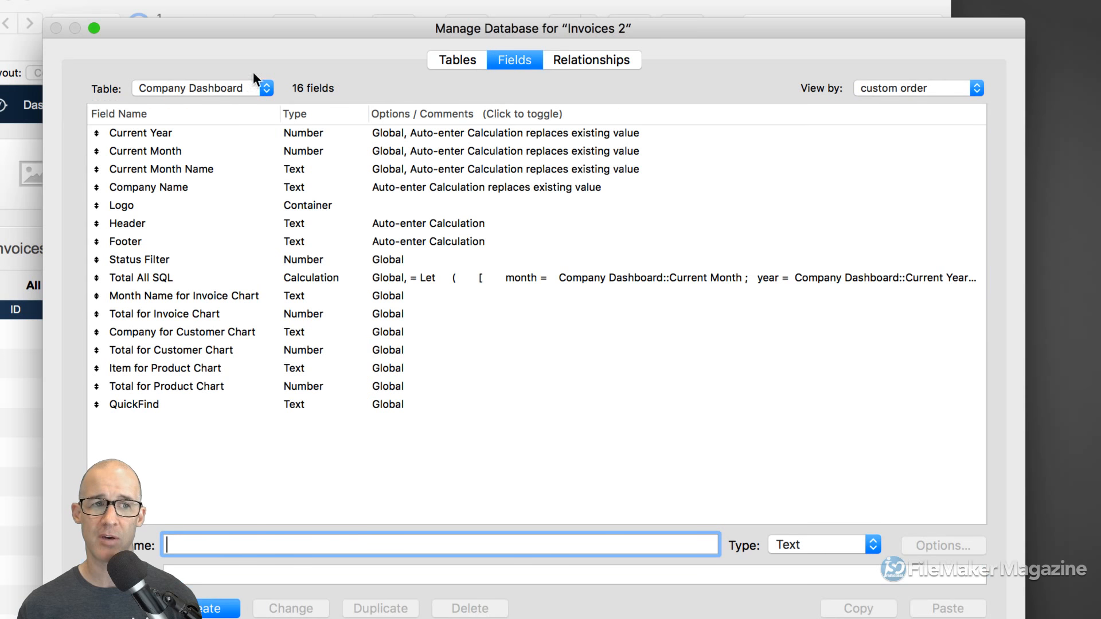
{"action": "left_click", "coordinate": [223, 88]}
{"action": "left_click", "coordinate": [221, 105]}
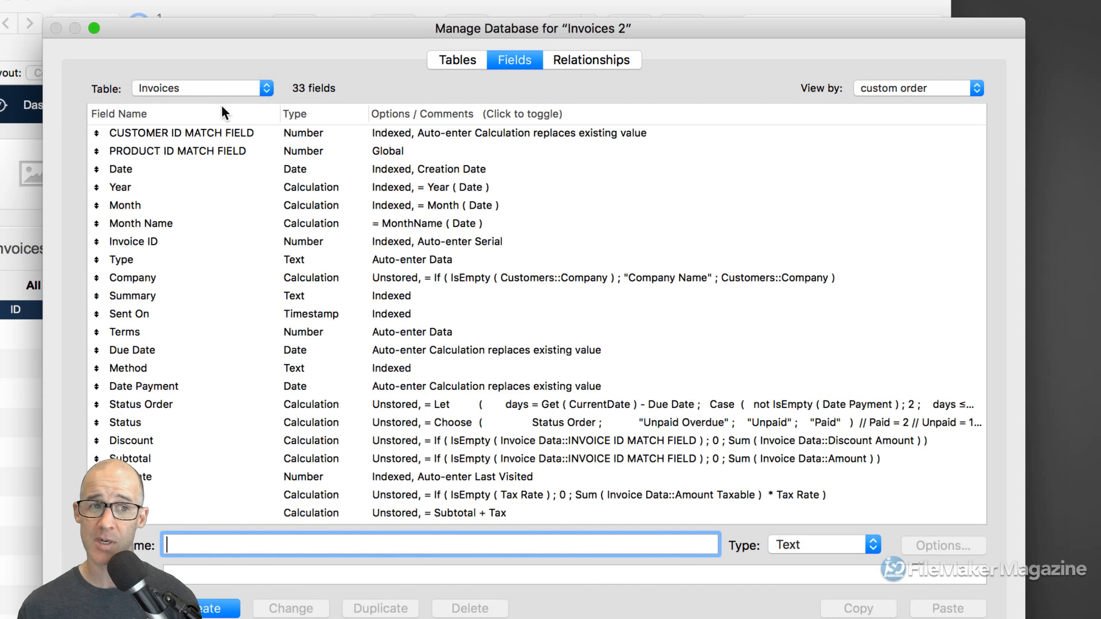
{"action": "scroll", "coordinate": [261, 252], "scroll_direction": "down", "scroll_amount": 10}
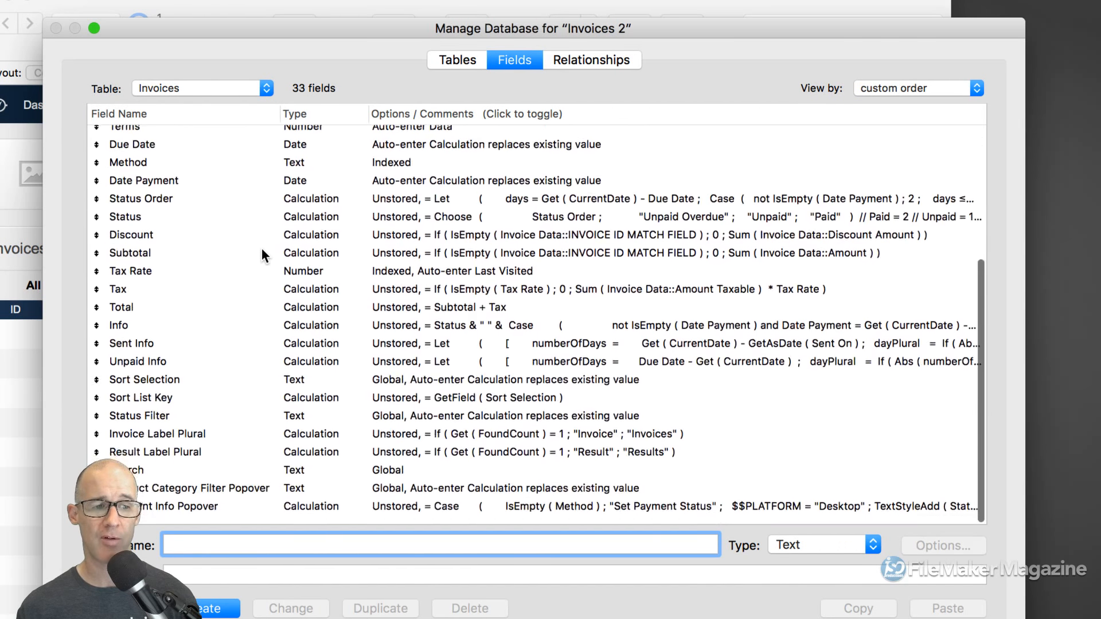
{"action": "scroll", "coordinate": [262, 251], "scroll_direction": "up", "scroll_amount": 1}
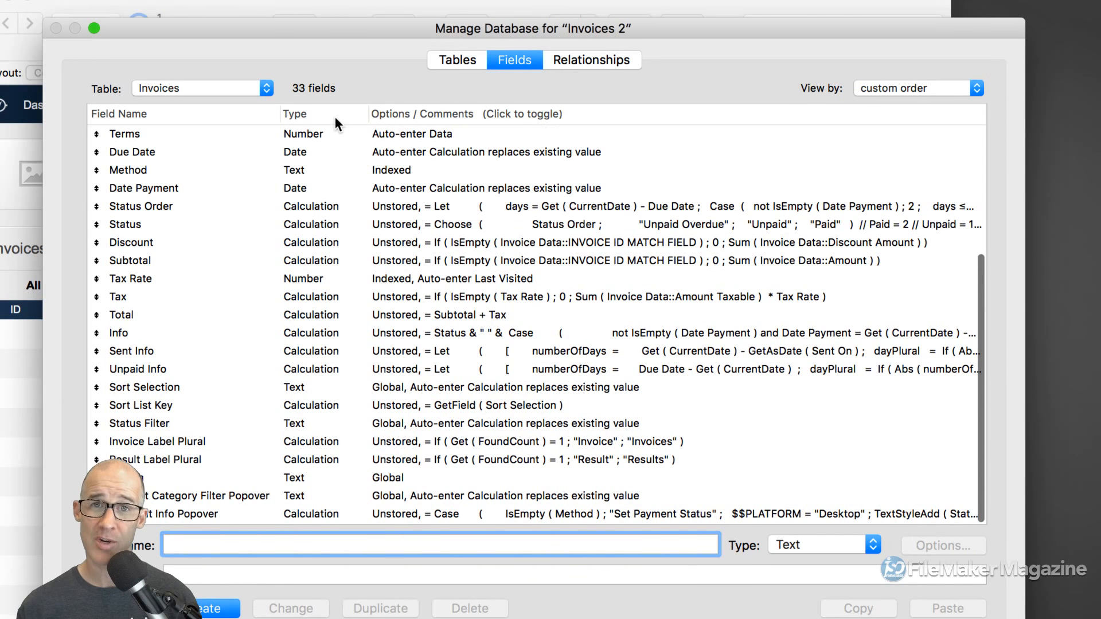
{"action": "left_click", "coordinate": [335, 116]}
{"action": "scroll", "coordinate": [359, 215], "scroll_direction": "up", "scroll_amount": 1}
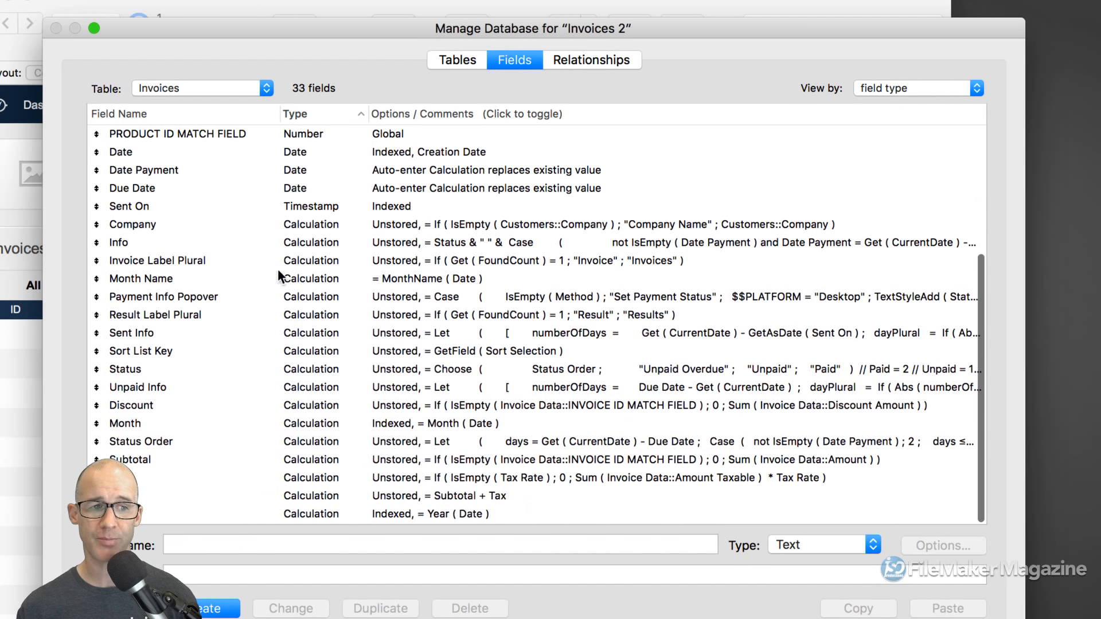
Rename the Invoice Label Plural field to unstored_invoiceLabelPlural using the copied name, with a lowercase i after the underscore.
{"action": "left_click", "coordinate": [171, 258]}
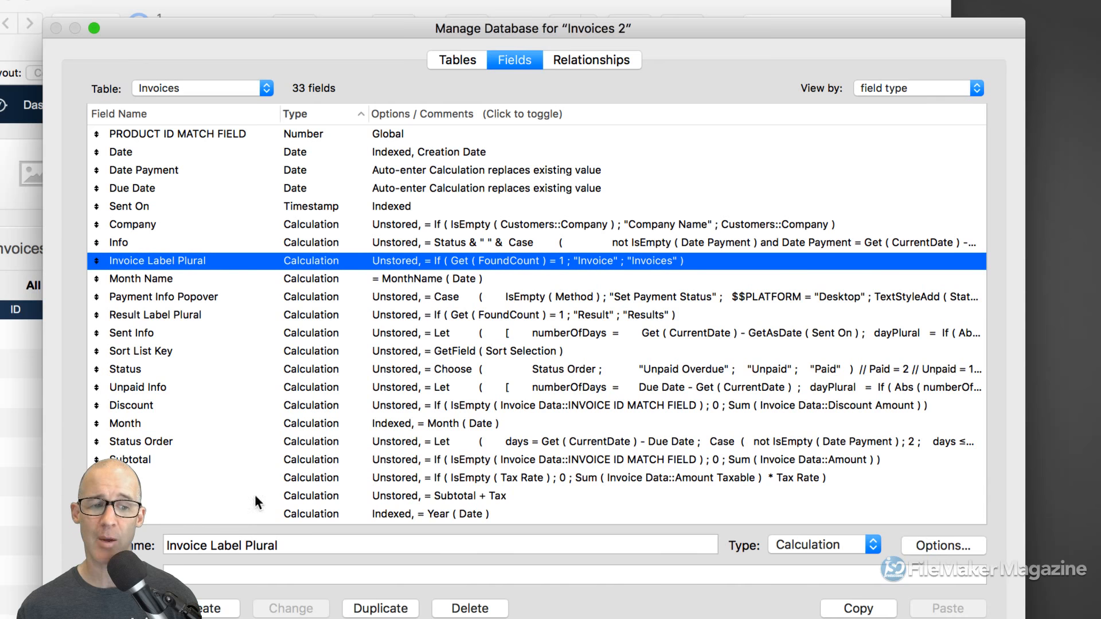
{"action": "left_click_drag", "start_coordinate": [280, 547], "coordinate": [180, 474]}
{"action": "key", "text": "super+v"}
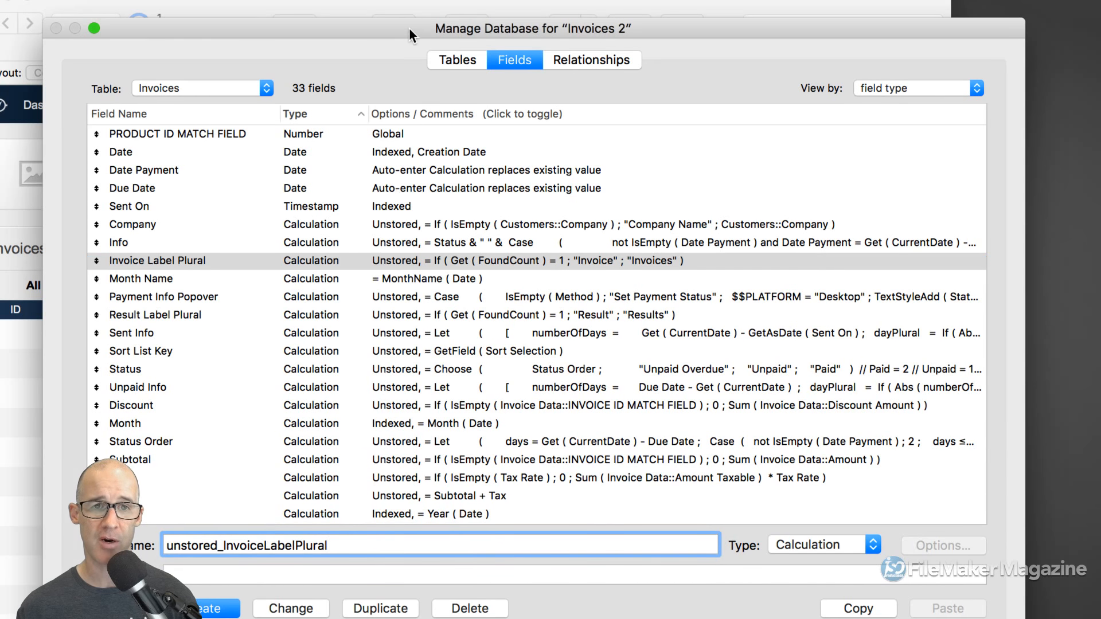
{"action": "left_click_drag", "start_coordinate": [408, 27], "coordinate": [660, 11]}
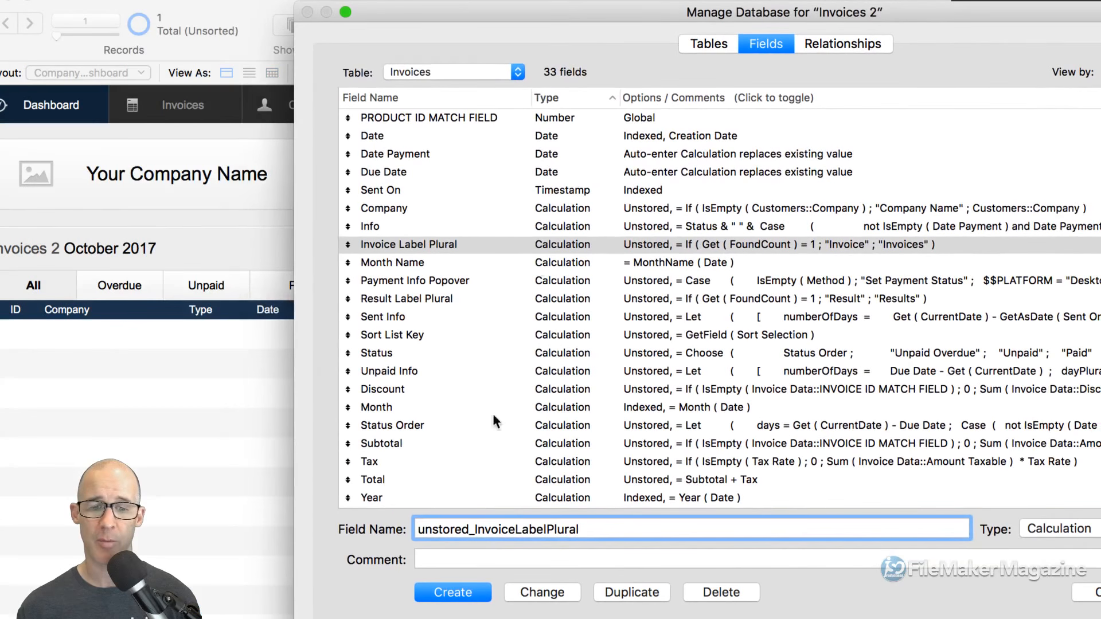
{"action": "left_click", "coordinate": [480, 528]}
{"action": "key", "text": "BackSpace"}
{"action": "type", "text": "i"}
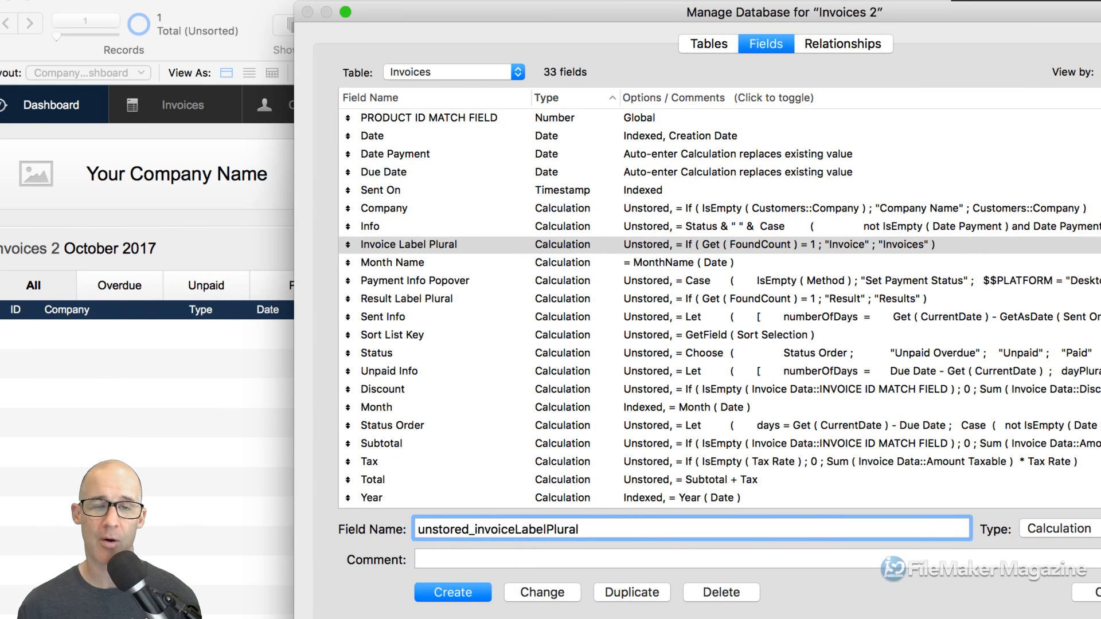
{"action": "left_click", "coordinate": [540, 595]}
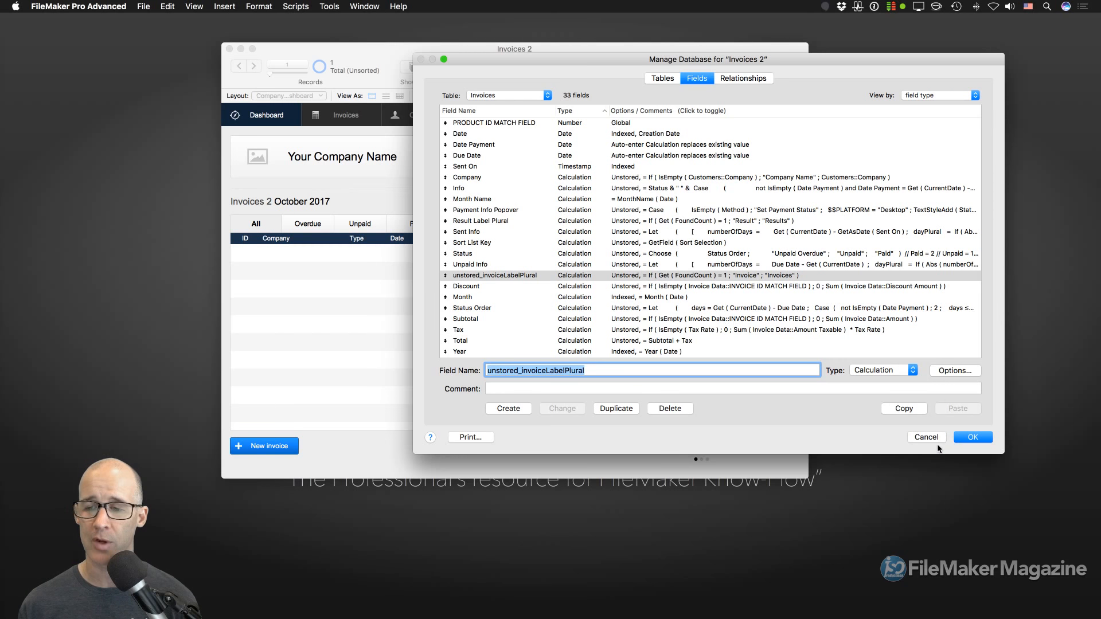
Save the database changes, then close the Invoices 2 file and the Data Viewer.
{"action": "left_click", "coordinate": [972, 437]}
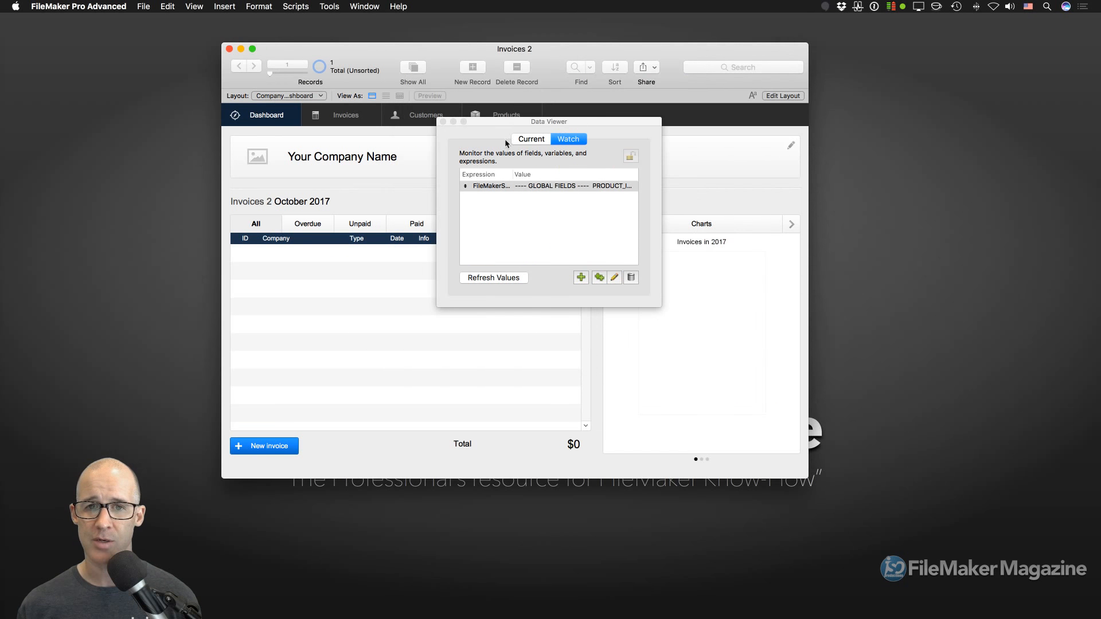
{"action": "left_click", "coordinate": [229, 49]}
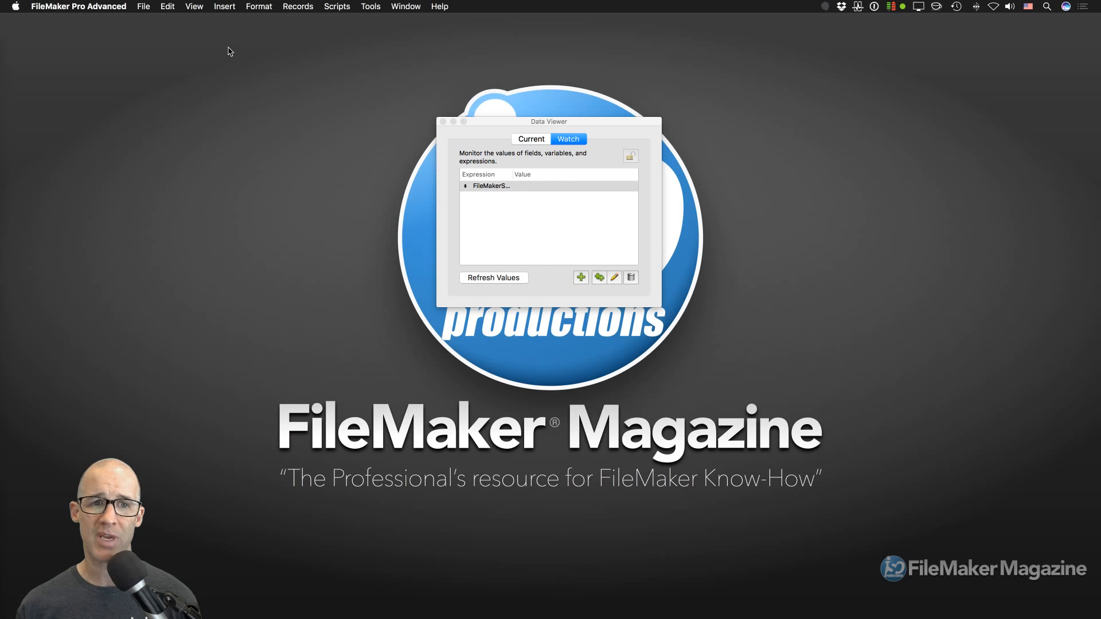
{"action": "left_click", "coordinate": [443, 122]}
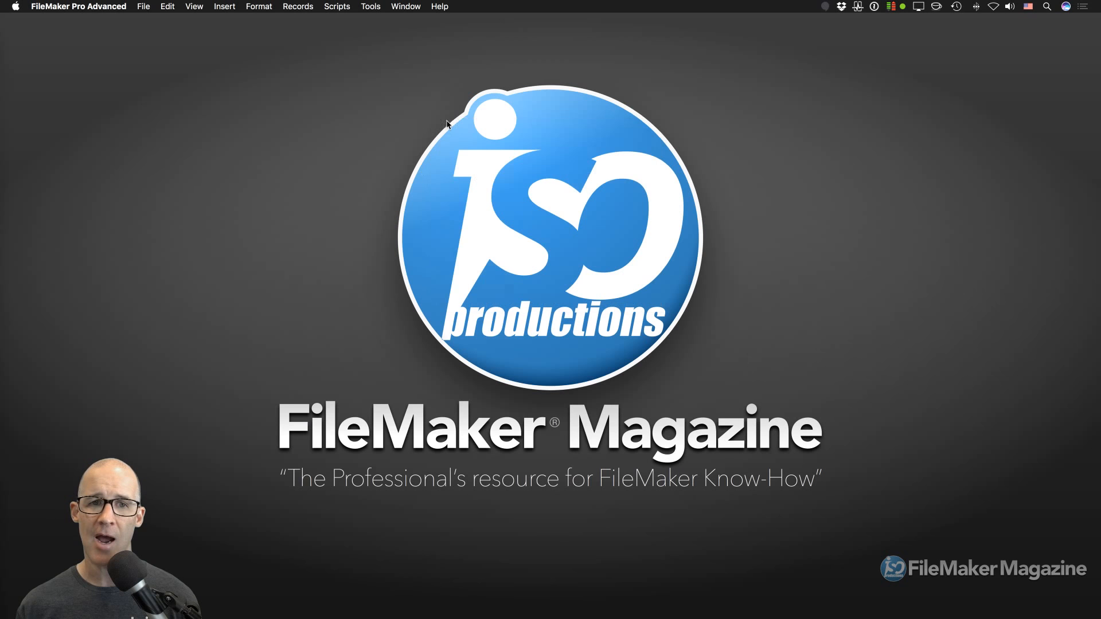
Show the Invoices file's window and list its Invoices table fields in the database manager, sorted by field name.
{"action": "left_click", "coordinate": [406, 6]}
{"action": "mouse_move", "coordinate": [419, 34]}
{"action": "left_click", "coordinate": [516, 31]}
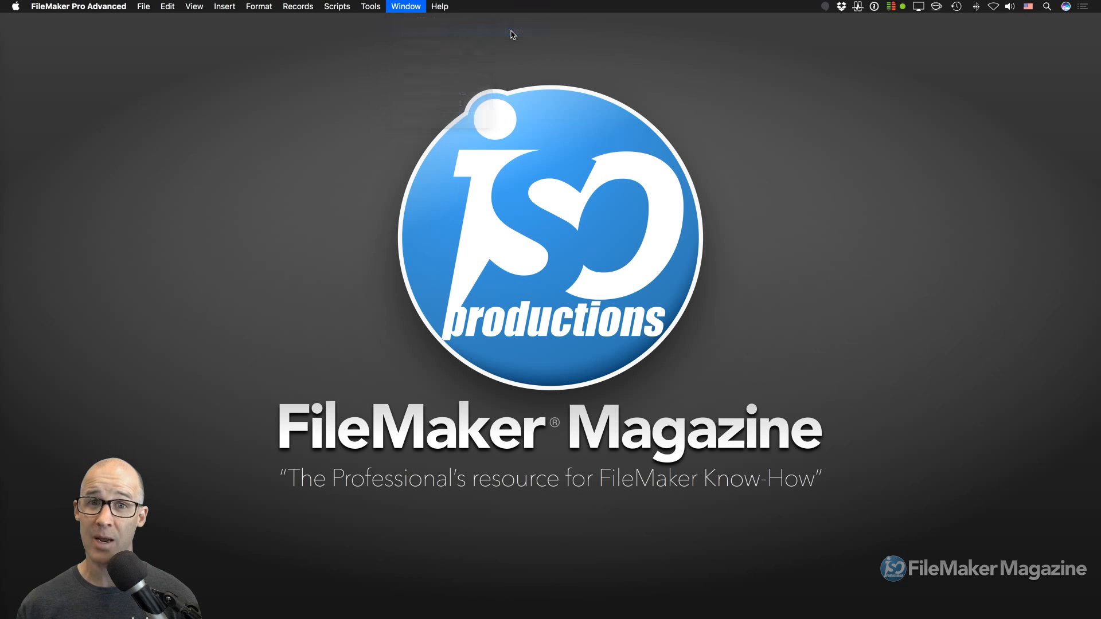
{"action": "mouse_move", "coordinate": [546, 66]}
{"action": "left_mouse_down"}
{"action": "mouse_move", "coordinate": [569, 66]}
{"action": "mouse_move", "coordinate": [536, 57]}
{"action": "left_mouse_up"}
{"action": "key", "text": "super+shift+d"}
{"action": "left_click", "coordinate": [457, 95]}
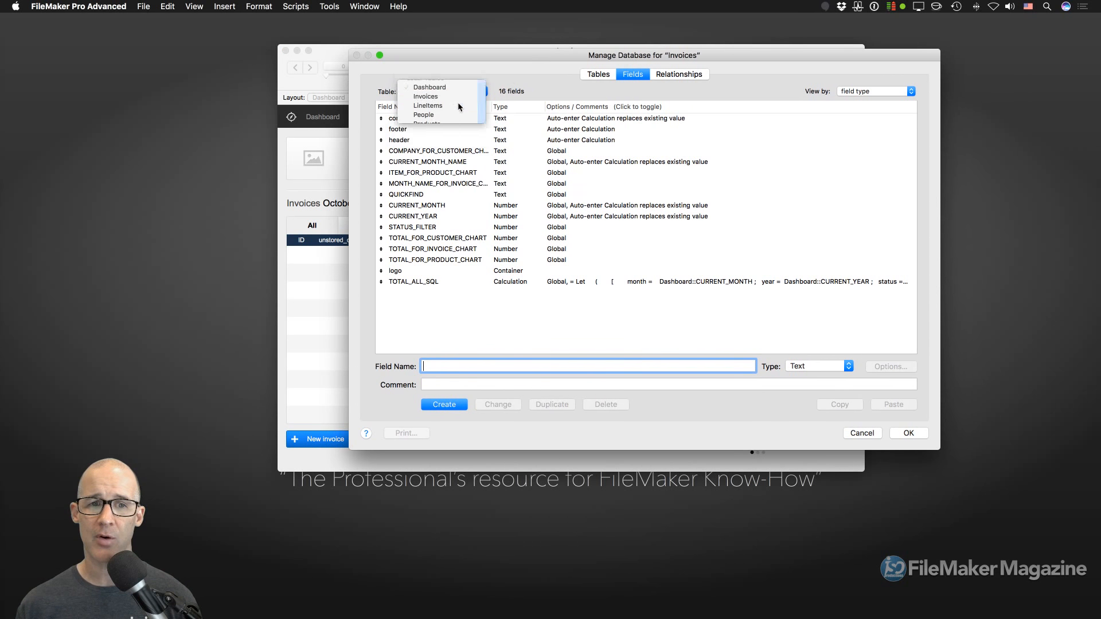
{"action": "left_click", "coordinate": [457, 103]}
{"action": "left_click", "coordinate": [446, 109]}
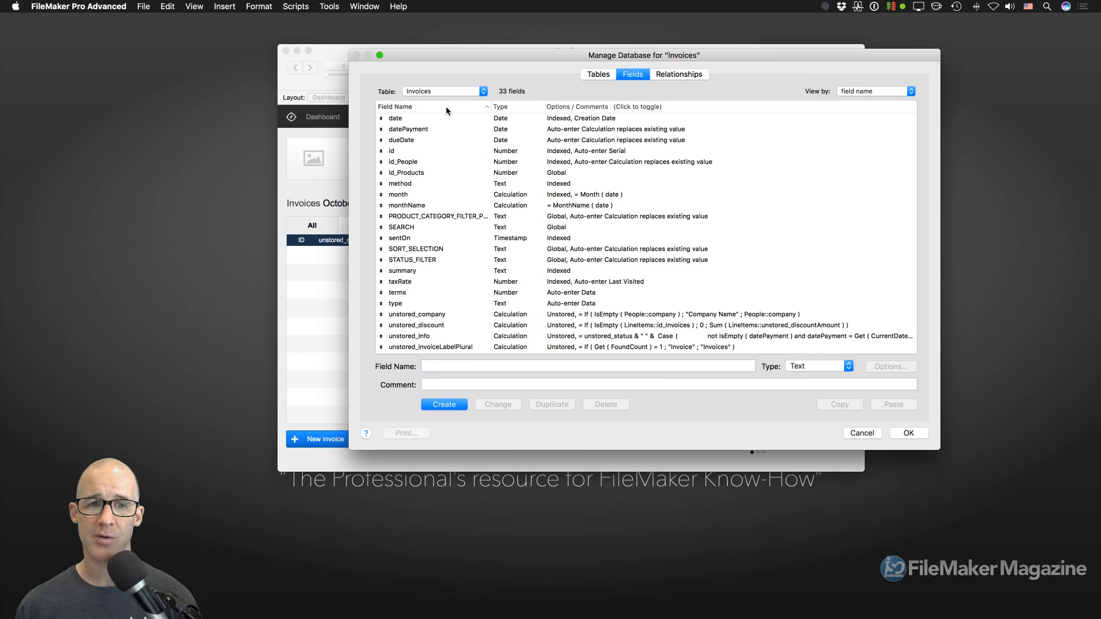
{"action": "left_click", "coordinate": [524, 109]}
{"action": "left_click", "coordinate": [454, 109]}
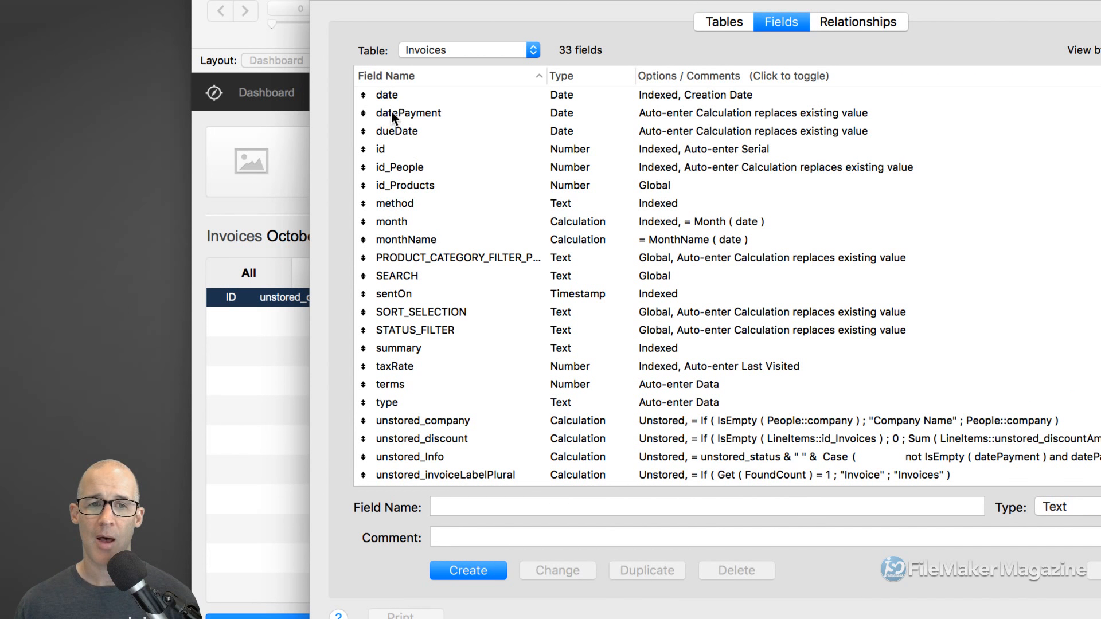
Examine how the date fields and the id, id_People and id_Products key fields are named.
{"action": "left_click", "coordinate": [396, 95]}
{"action": "left_click", "coordinate": [398, 117]}
{"action": "left_click", "coordinate": [405, 132]}
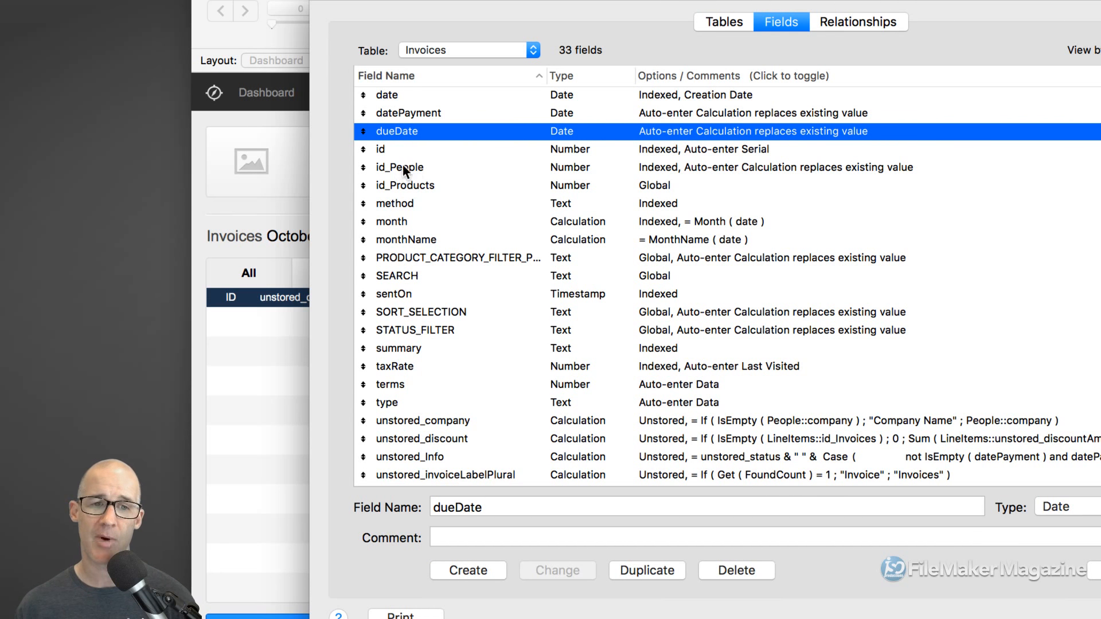
{"action": "left_click", "coordinate": [400, 149]}
{"action": "left_click", "coordinate": [411, 179], "text": "shift"}
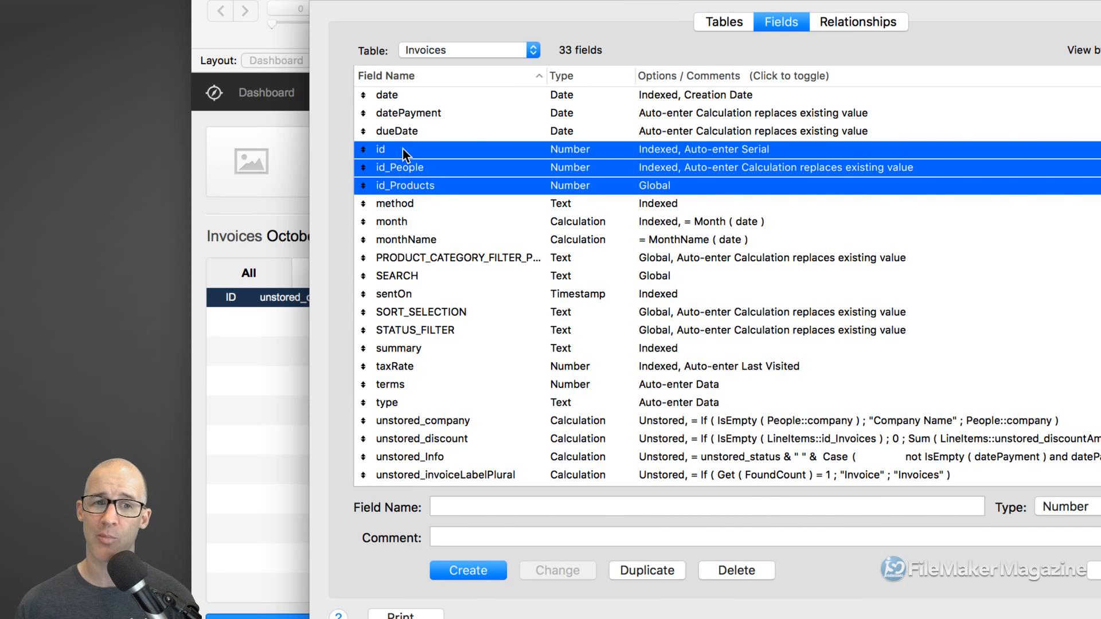
{"action": "left_click", "coordinate": [404, 150]}
{"action": "left_click", "coordinate": [401, 169]}
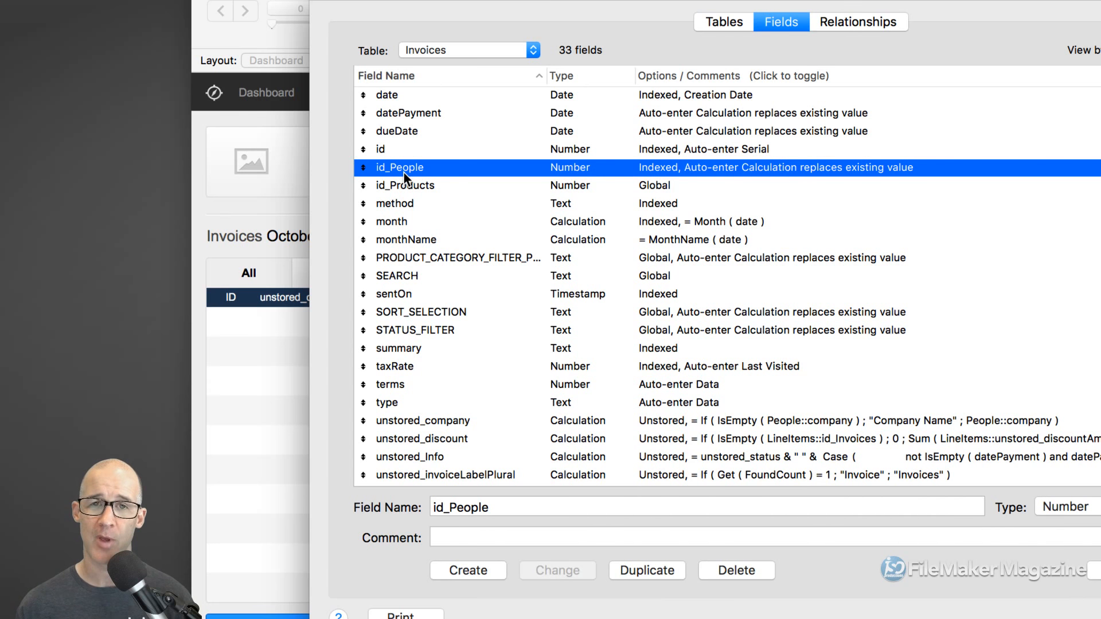
Add the comment "primary key" to the id field and apply the change.
{"action": "left_click", "coordinate": [463, 151]}
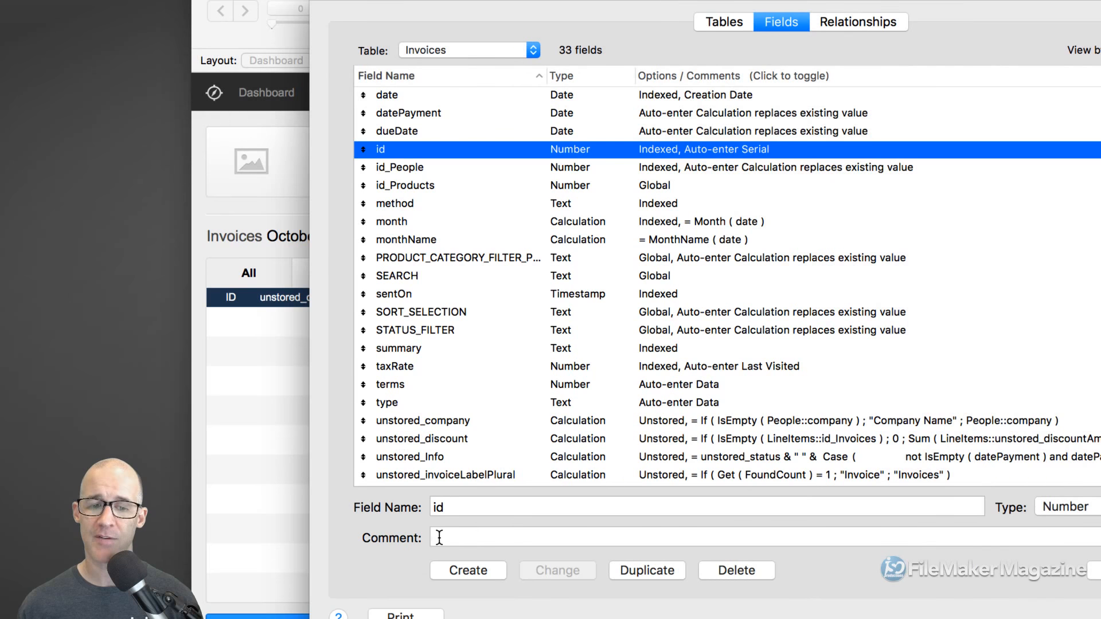
{"action": "left_click", "coordinate": [438, 538]}
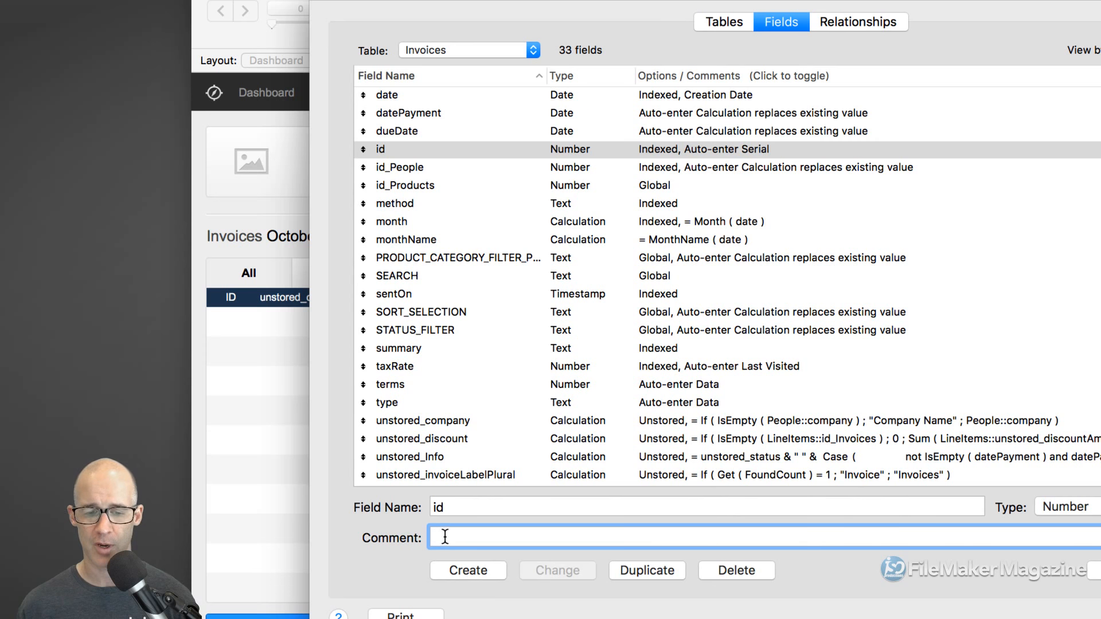
{"action": "type", "text": "pri"}
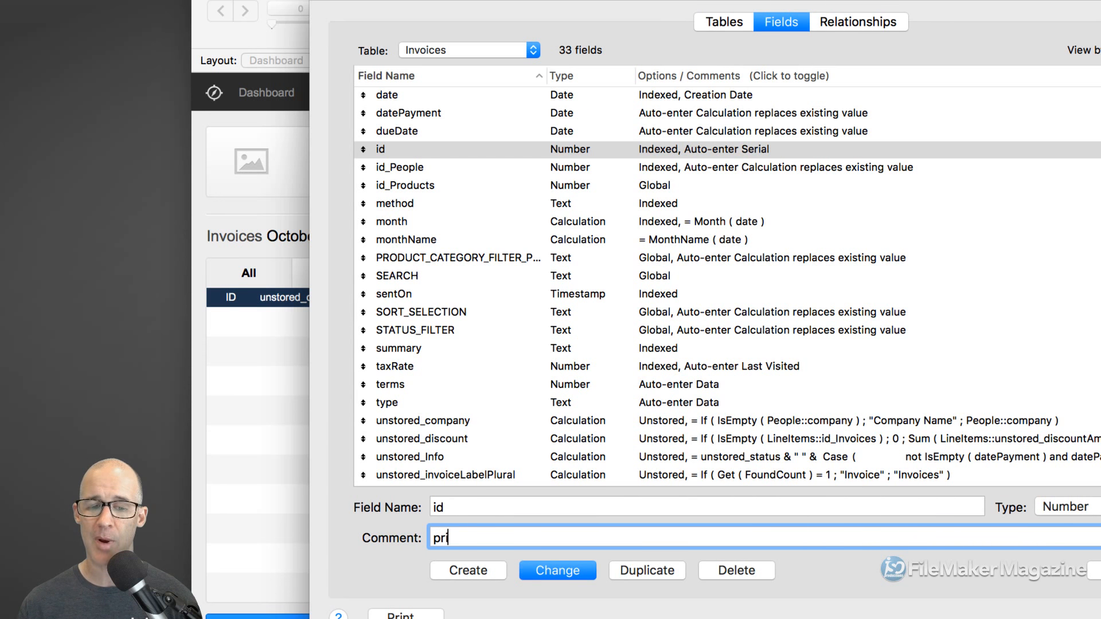
{"action": "type", "text": "mary key"}
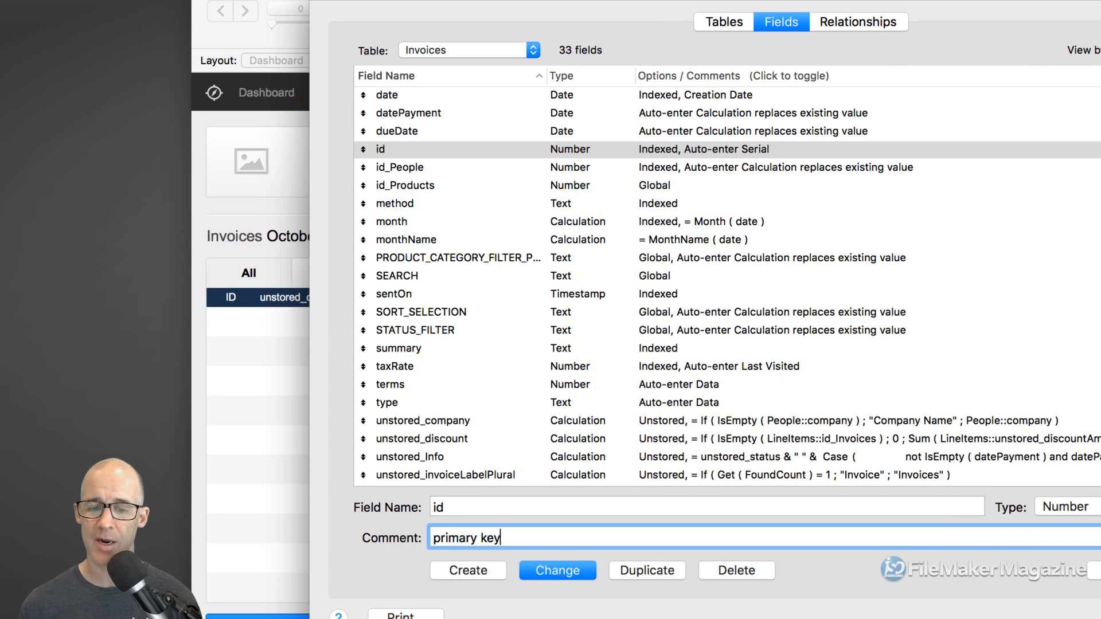
{"action": "left_click", "coordinate": [563, 567]}
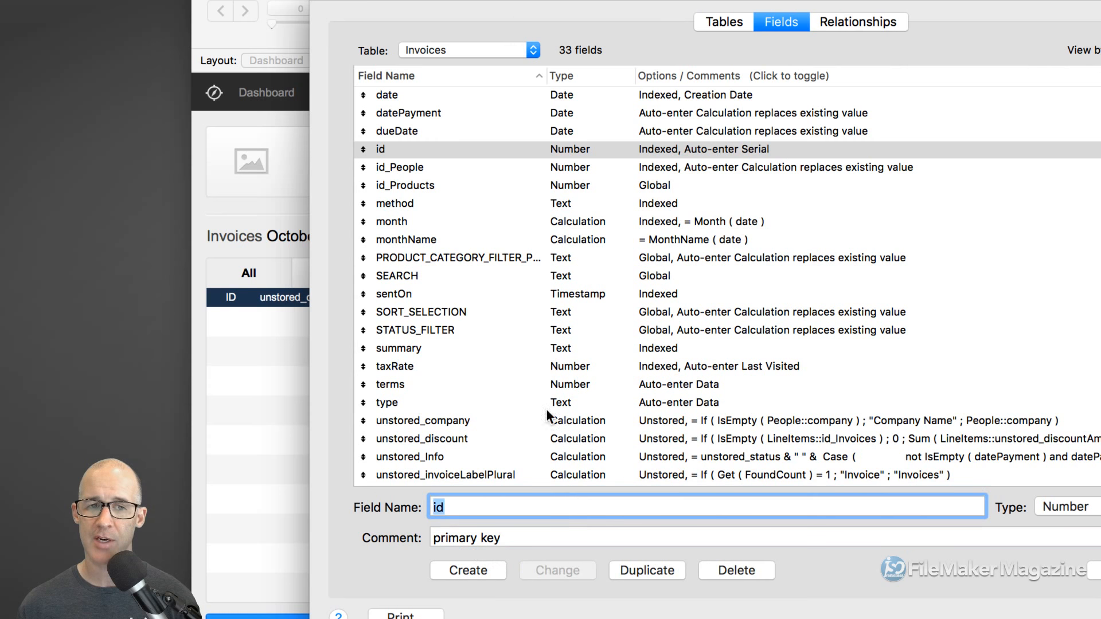
Add the comment "foreign key" to the id_People field, copy that comment text, and apply the change.
{"action": "left_click", "coordinate": [439, 167]}
{"action": "left_click", "coordinate": [481, 536]}
{"action": "type", "text": "for"}
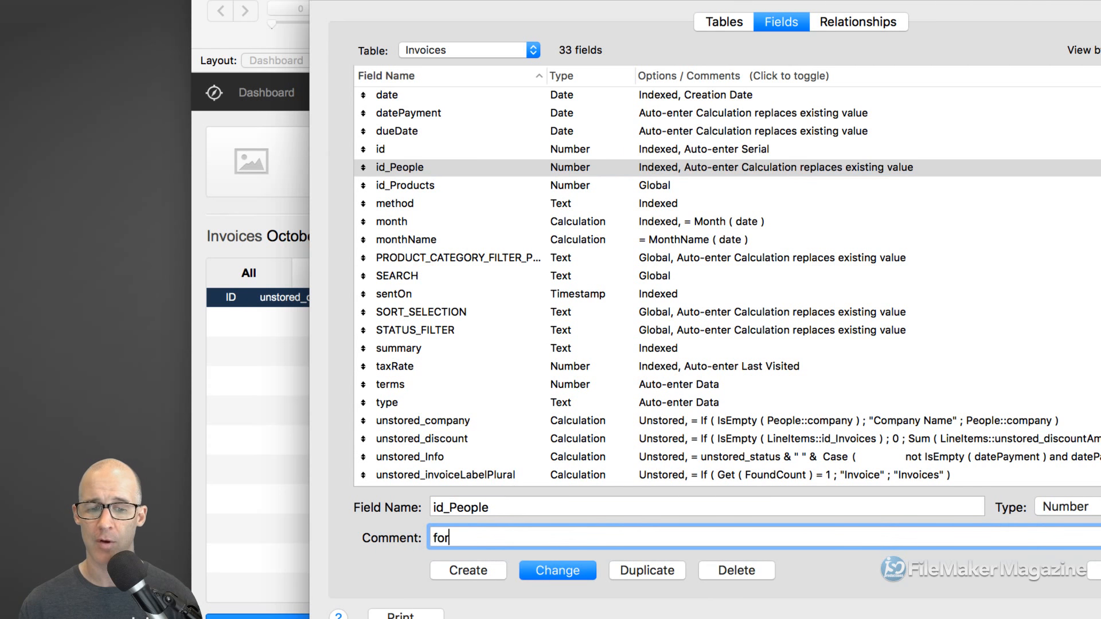
{"action": "type", "text": "eign ke"}
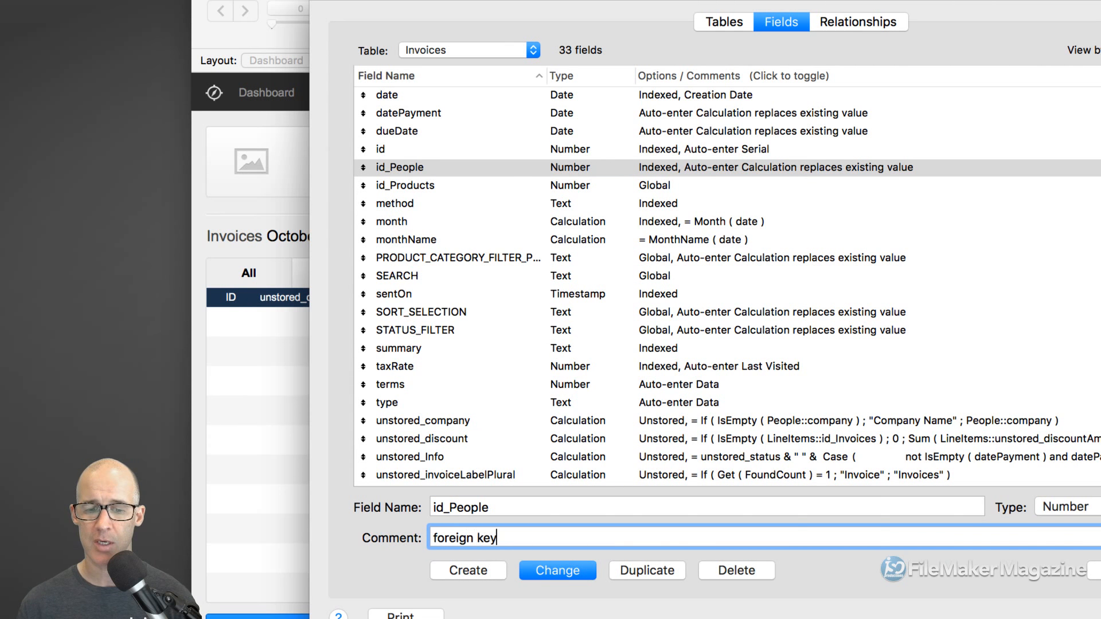
{"action": "type", "text": "y"}
{"action": "key", "text": "super+a"}
{"action": "key", "text": "super+c"}
{"action": "left_click", "coordinate": [548, 567]}
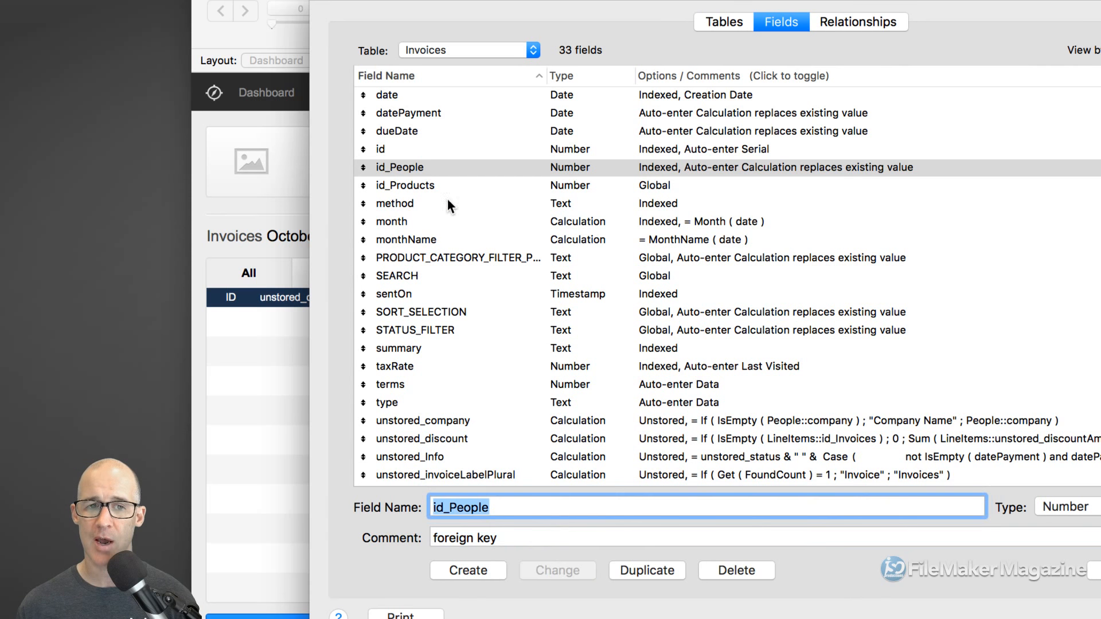
Add the copied "foreign key" comment to the id_Products field and apply the change.
{"action": "left_click", "coordinate": [432, 185]}
{"action": "left_click", "coordinate": [464, 536]}
{"action": "key", "text": "super+v"}
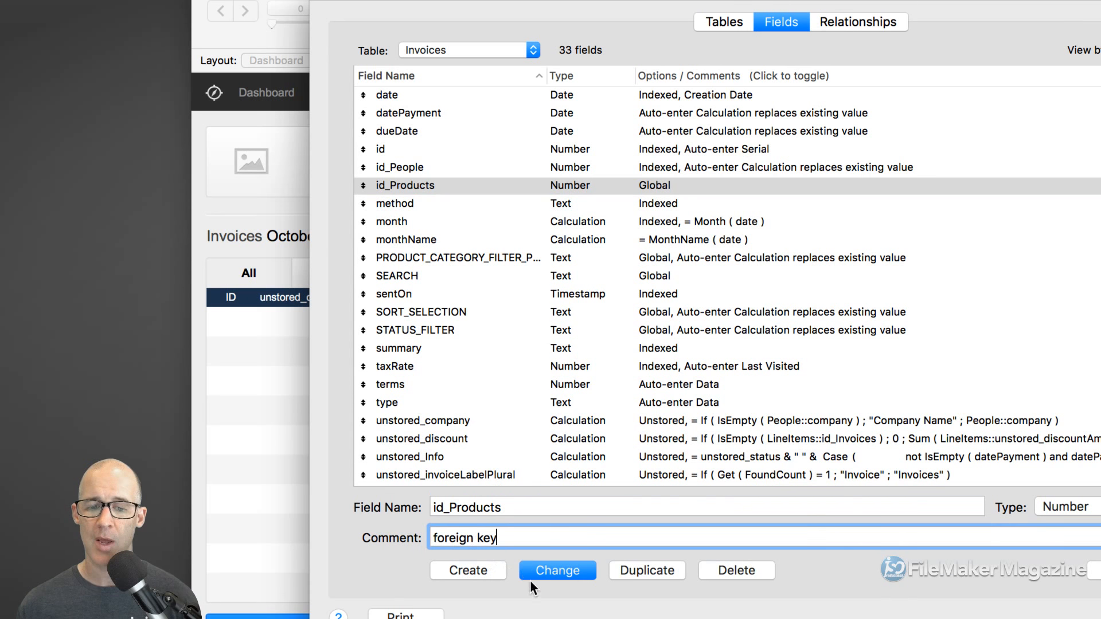
{"action": "left_click", "coordinate": [555, 572]}
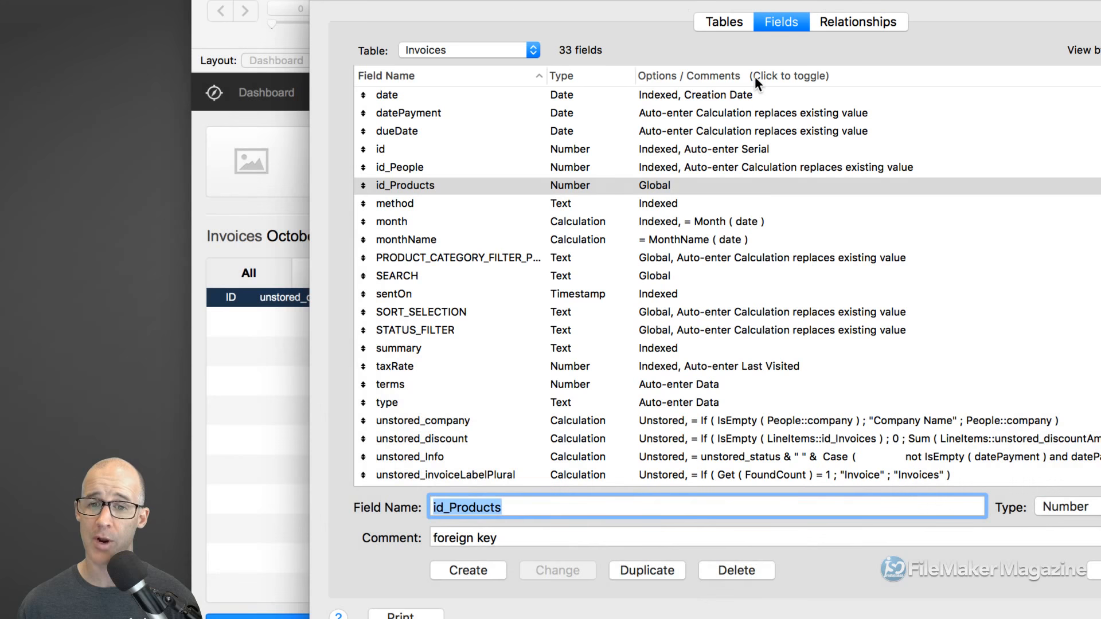
Switch the Invoices field list to show comments, look over the remaining fields, and close the database manager saving the changes.
{"action": "left_click", "coordinate": [755, 76]}
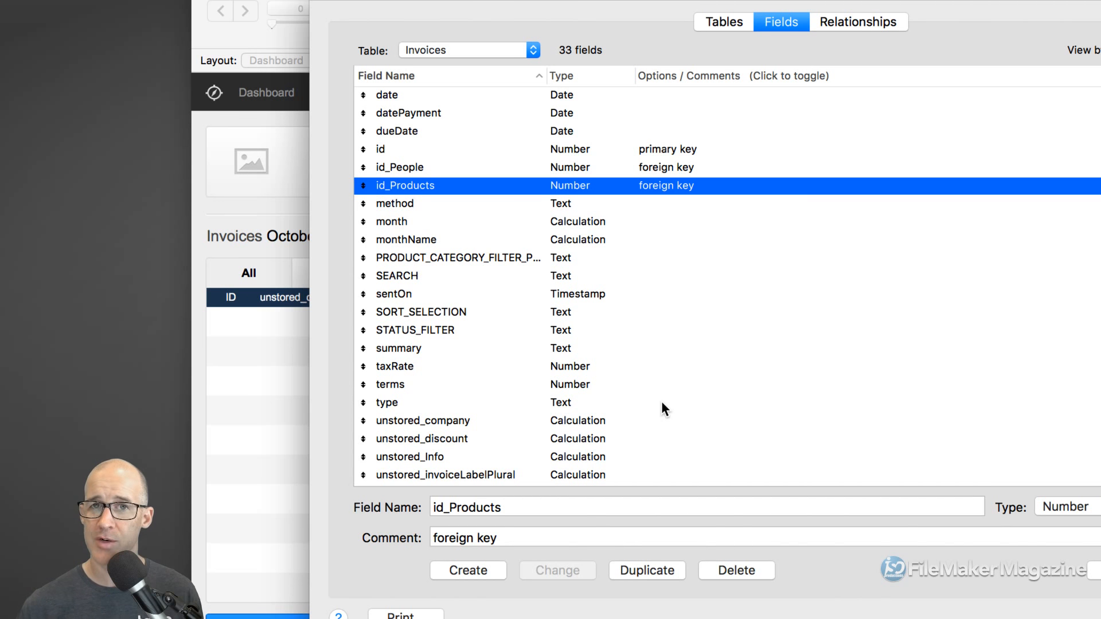
{"action": "scroll", "coordinate": [660, 404], "scroll_direction": "down", "scroll_amount": 5}
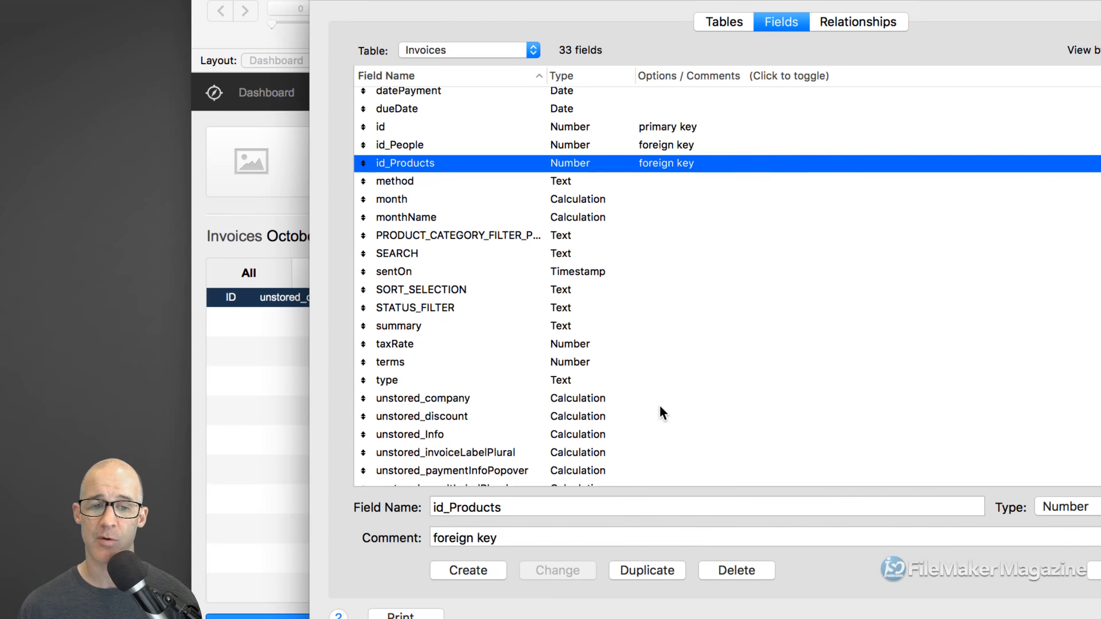
{"action": "left_click", "coordinate": [444, 332]}
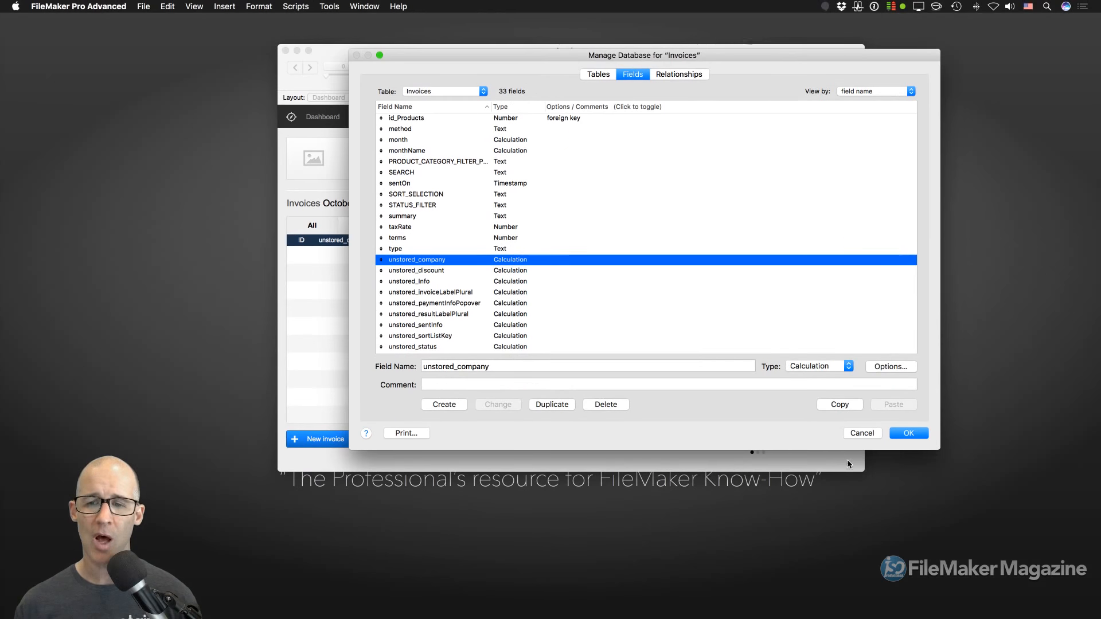
{"action": "left_click", "coordinate": [863, 433]}
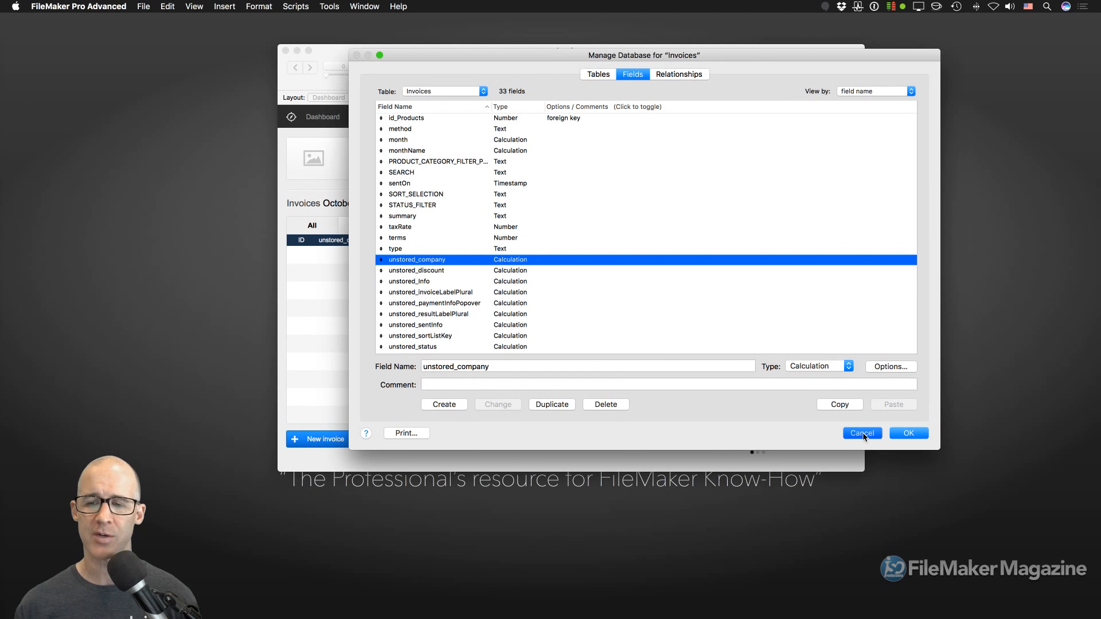
{"action": "left_click", "coordinate": [908, 434]}
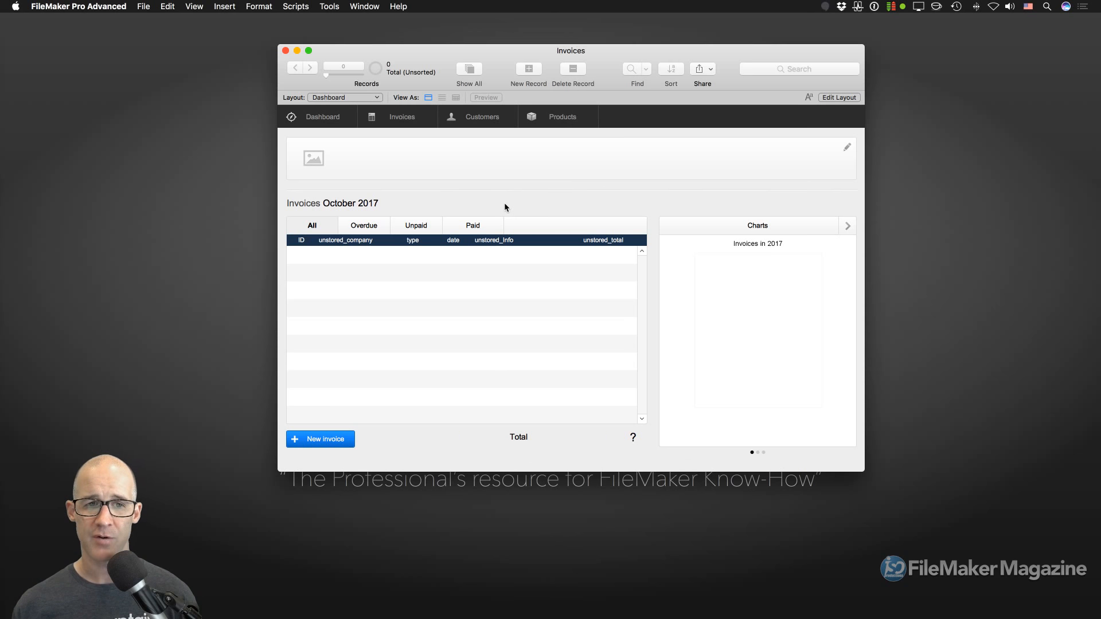
Reopen the database manager and list the fields of the Invoices table.
{"action": "key", "text": "super+shift+d"}
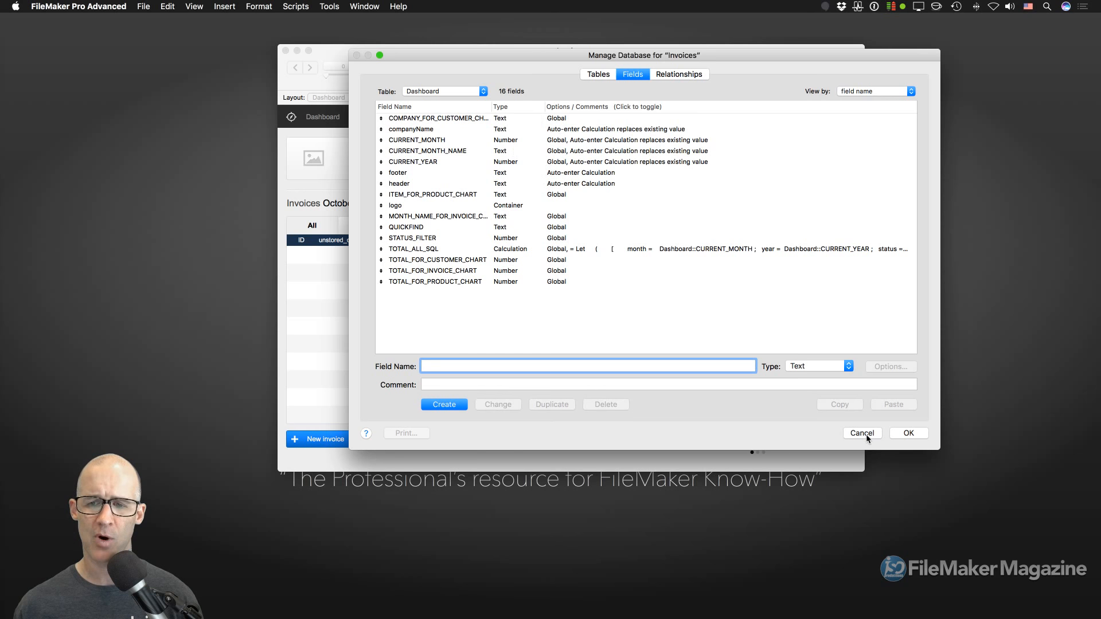
{"action": "left_click", "coordinate": [456, 94]}
{"action": "left_click", "coordinate": [453, 92]}
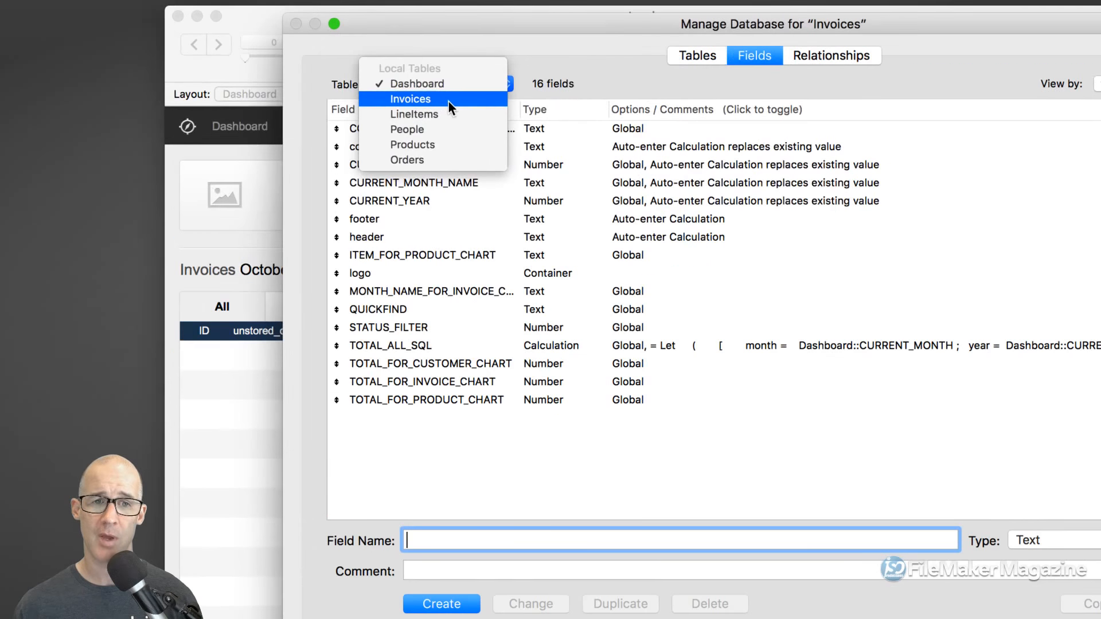
{"action": "left_click", "coordinate": [448, 101]}
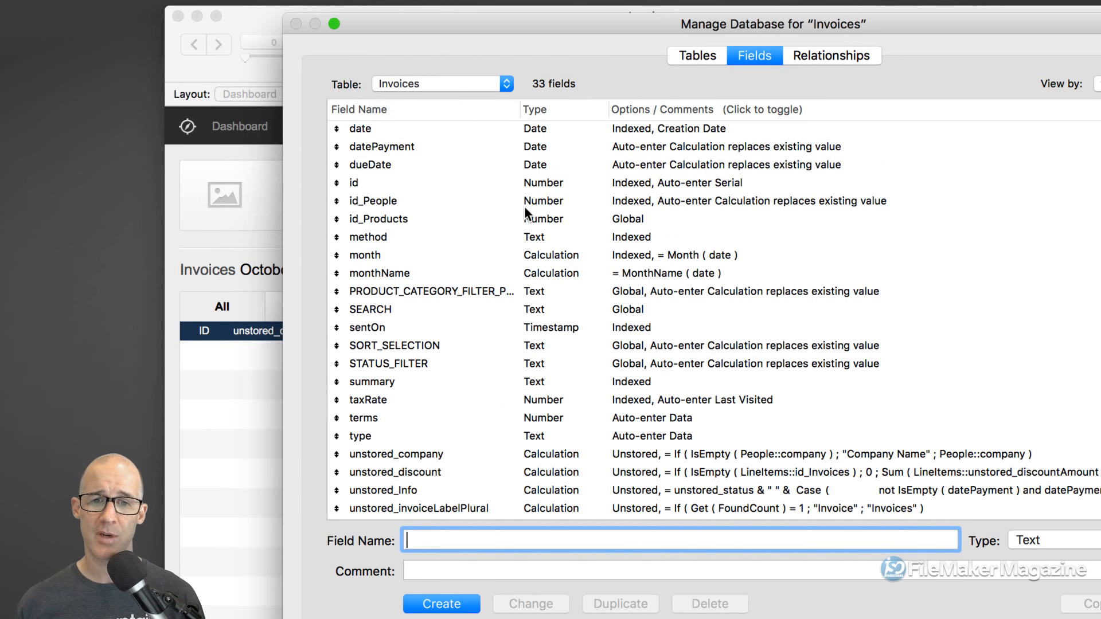
Make the id field auto-enter the calculation get ( UUID ) instead of a serial number, and prohibit modifying its value during data entry.
{"action": "left_click", "coordinate": [467, 182]}
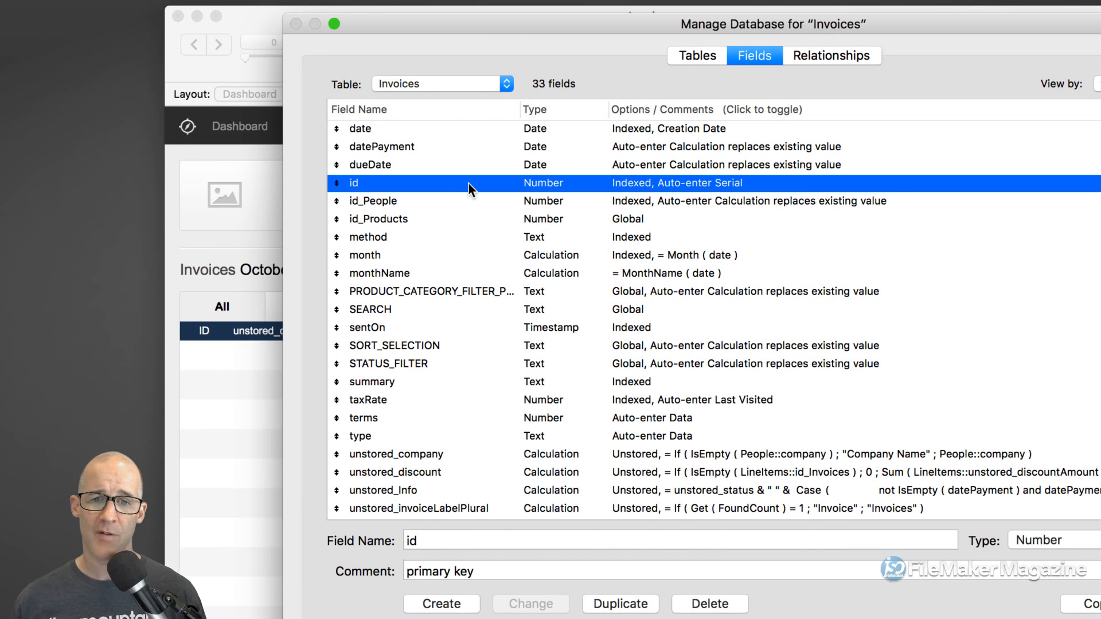
{"action": "double_click", "coordinate": [597, 186]}
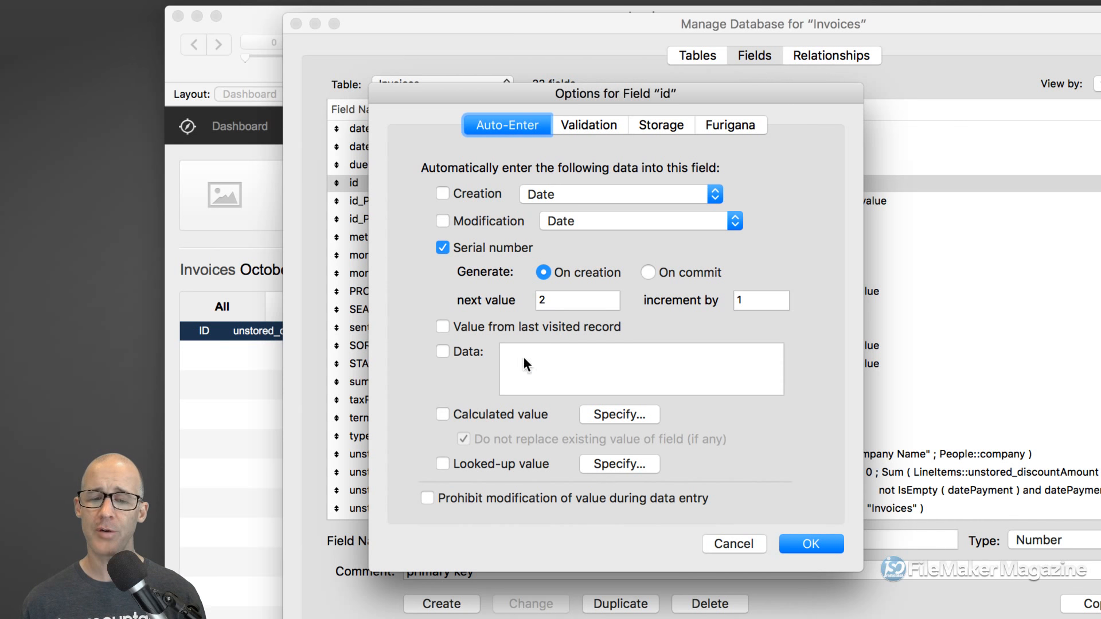
{"action": "left_click", "coordinate": [476, 414]}
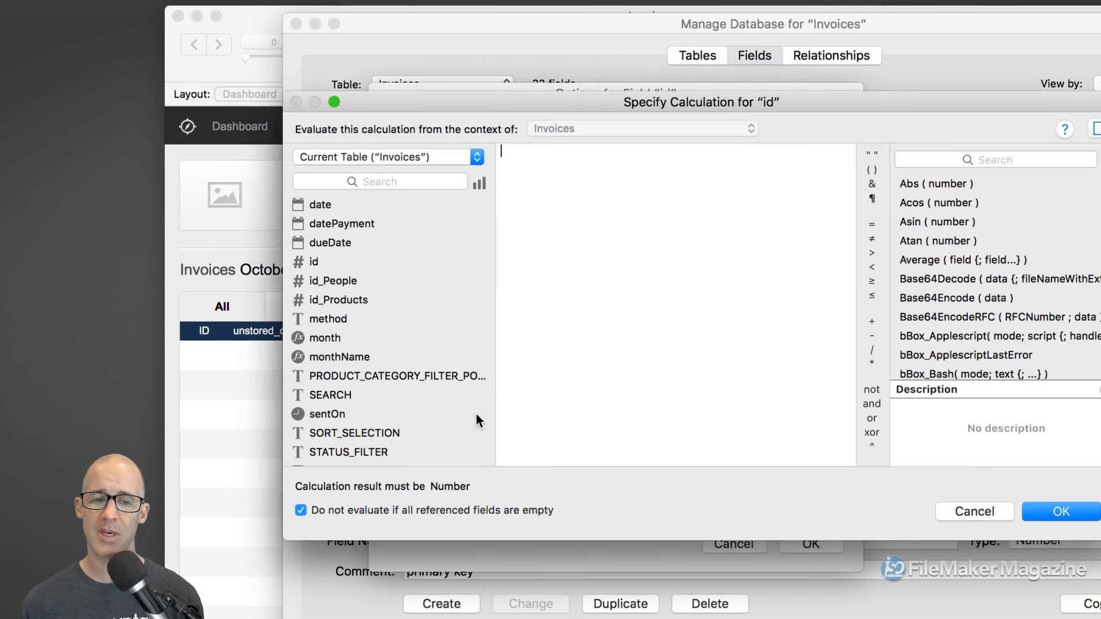
{"action": "type", "text": "get ( uu"}
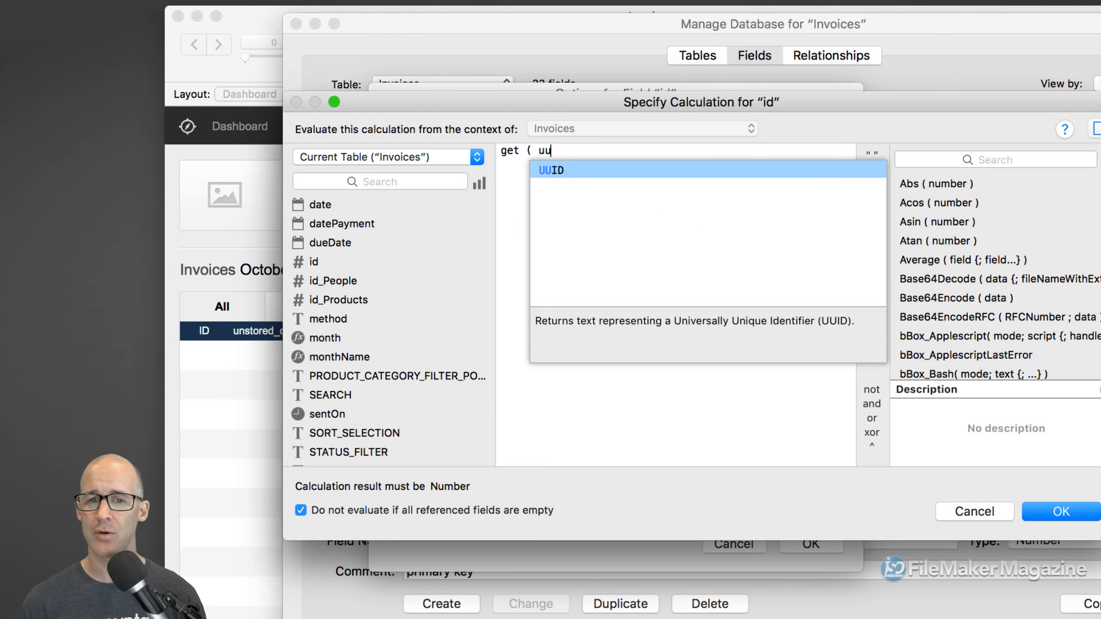
{"action": "key", "text": "Return"}
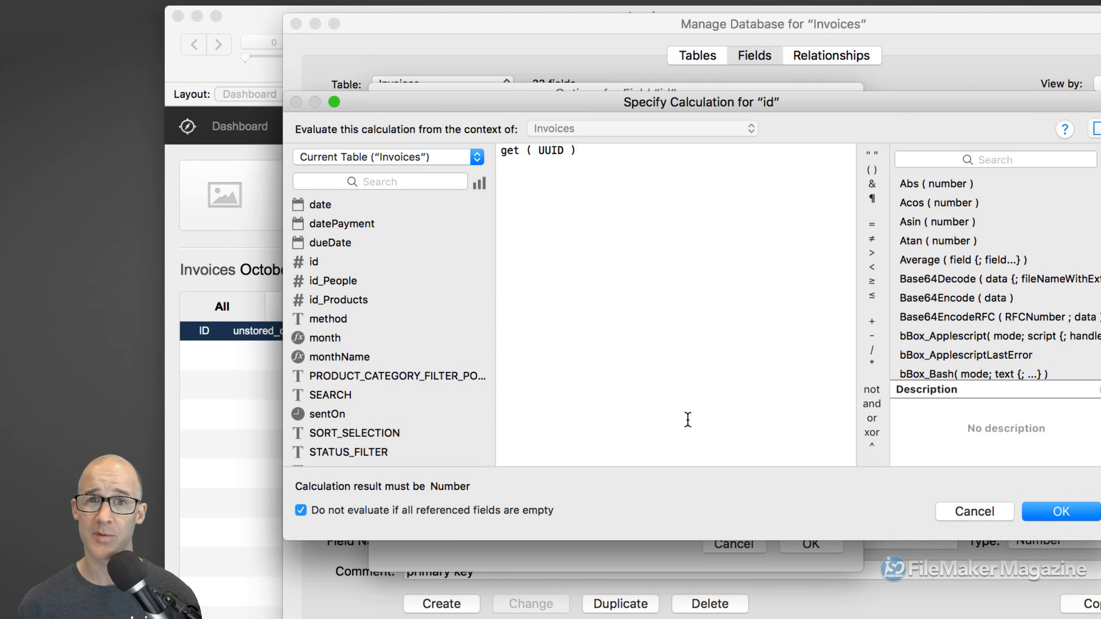
{"action": "left_click", "coordinate": [1059, 508]}
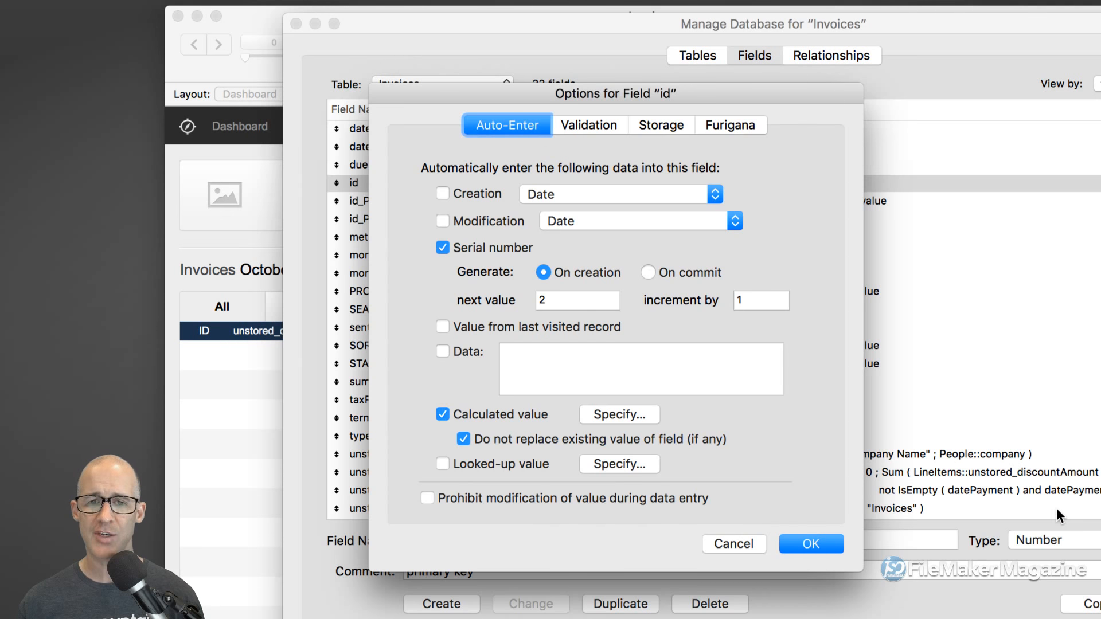
{"action": "left_click", "coordinate": [470, 248]}
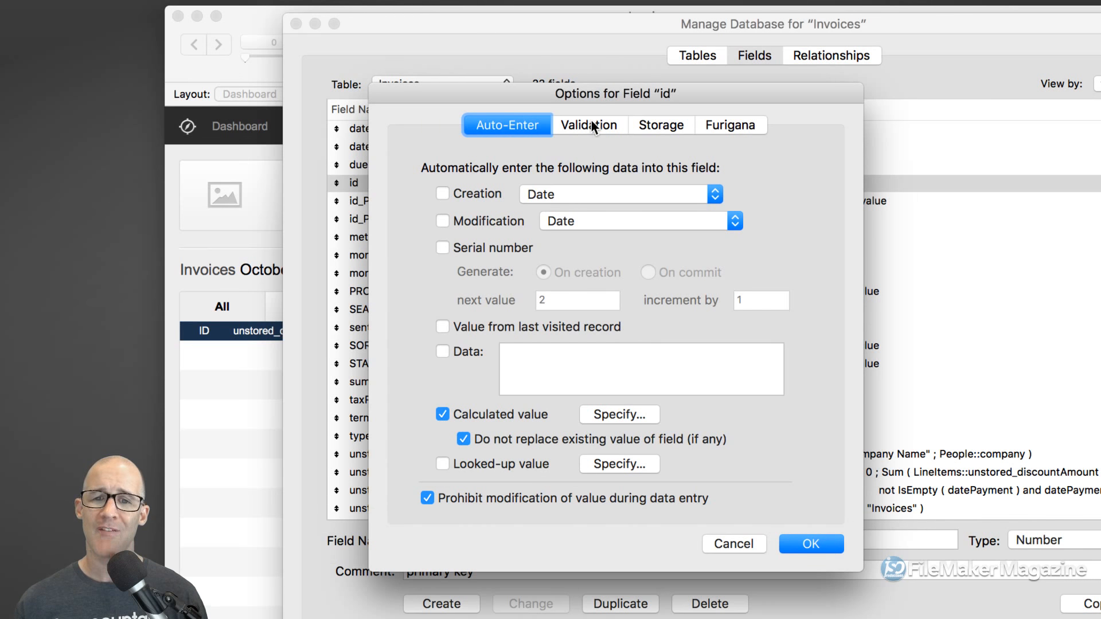
Review the id field's validation settings, leave validation at Only during data entry, and accept the field options.
{"action": "left_click", "coordinate": [593, 125]}
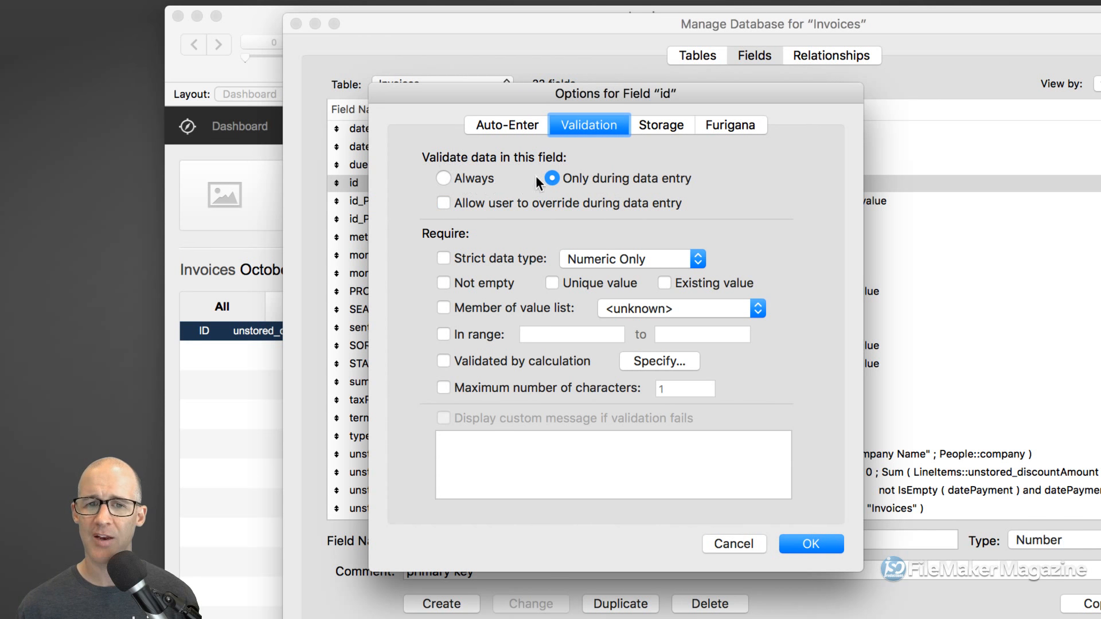
{"action": "left_click", "coordinate": [444, 178]}
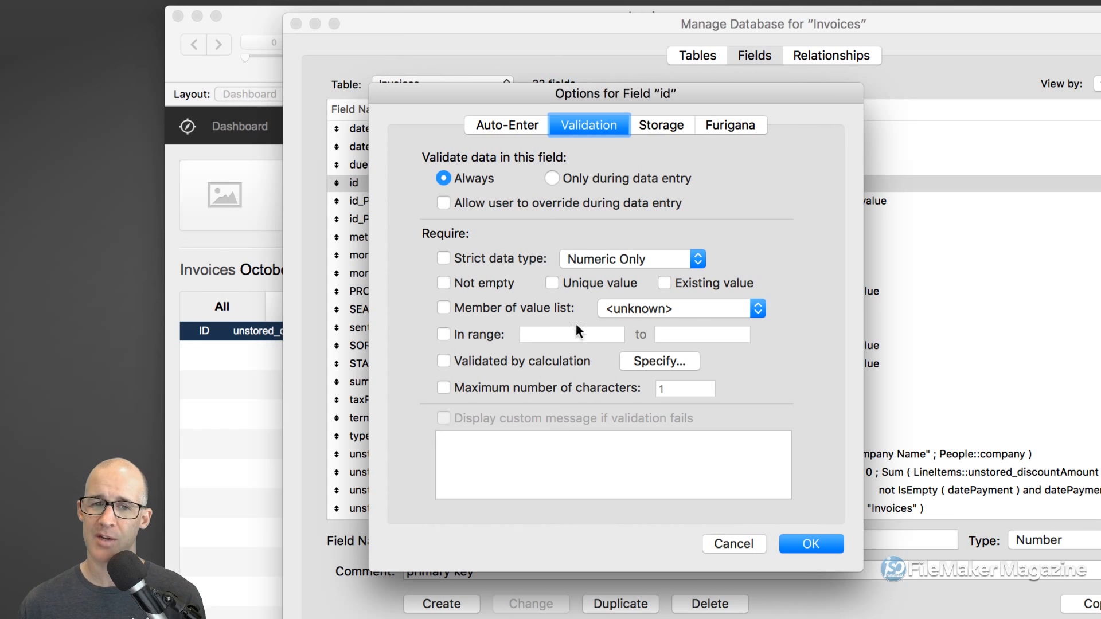
{"action": "left_click", "coordinate": [551, 178]}
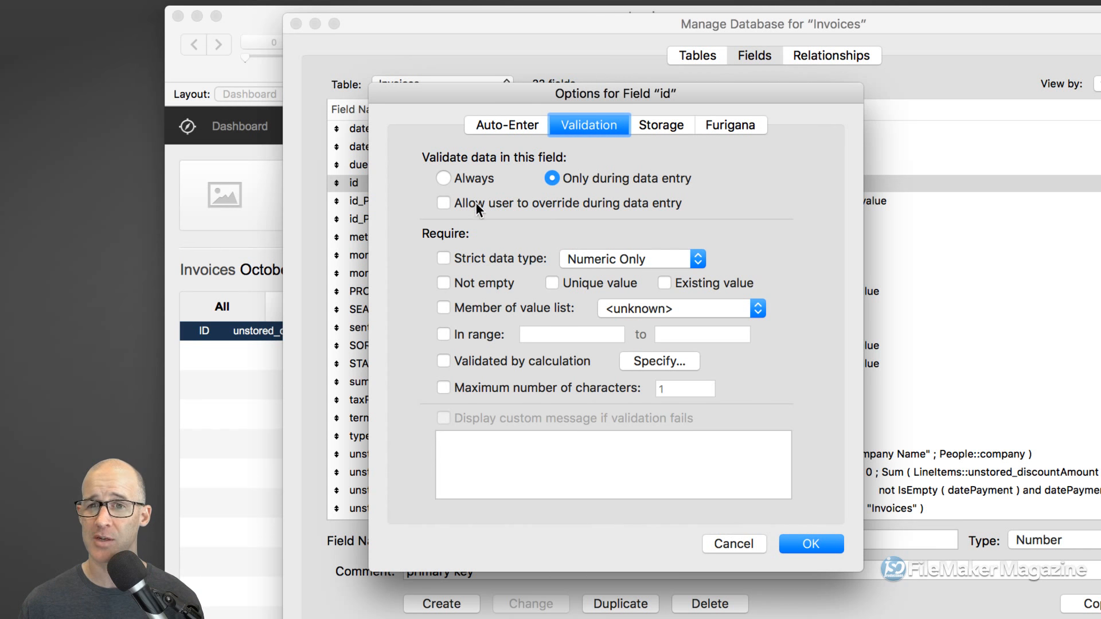
{"action": "left_click", "coordinate": [809, 545]}
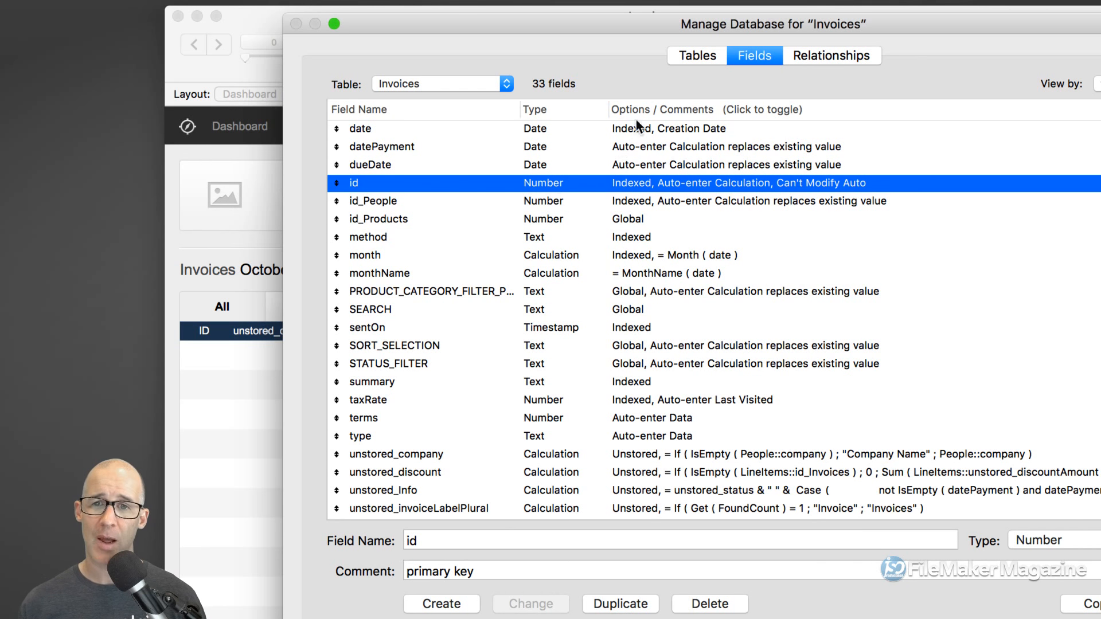
Change the id field's type to Text and apply the change.
{"action": "left_click_drag", "start_coordinate": [658, 29], "coordinate": [569, 27]}
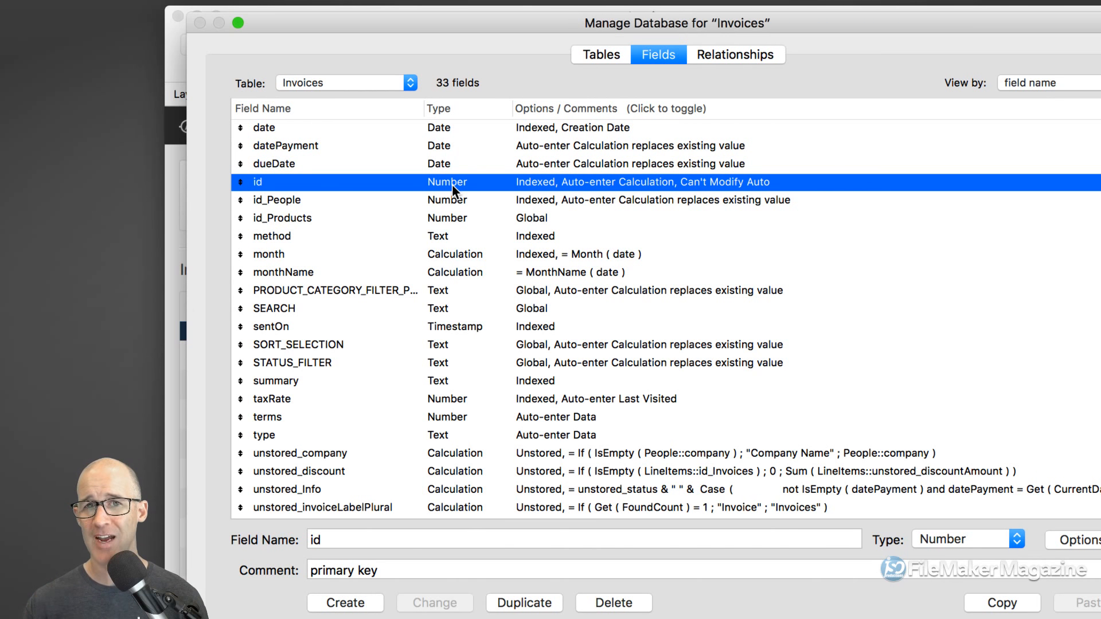
{"action": "left_click", "coordinate": [978, 541]}
{"action": "left_click", "coordinate": [970, 523]}
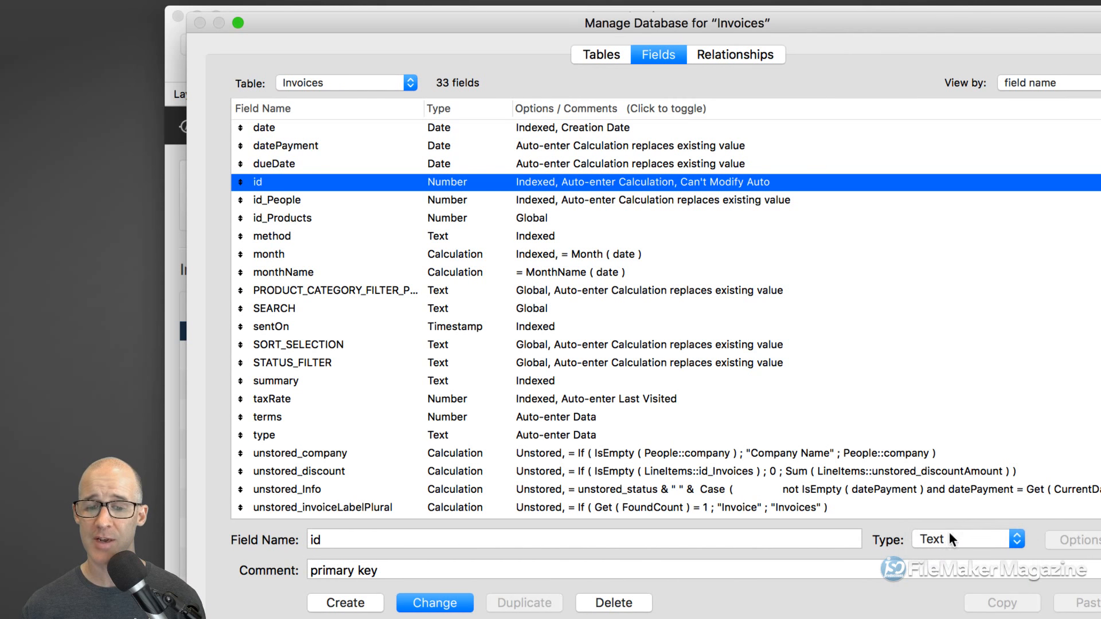
{"action": "left_click", "coordinate": [434, 602]}
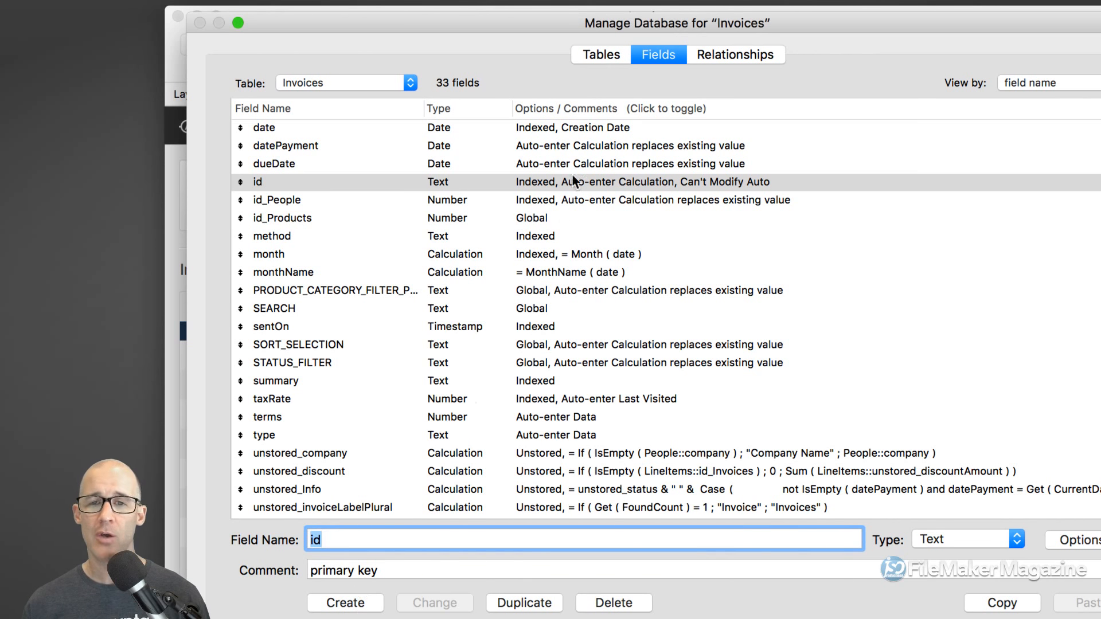
Clear the comment entry and enter invoiceNumber as the name for a new Invoices field.
{"action": "left_click_drag", "start_coordinate": [555, 19], "coordinate": [566, 13]}
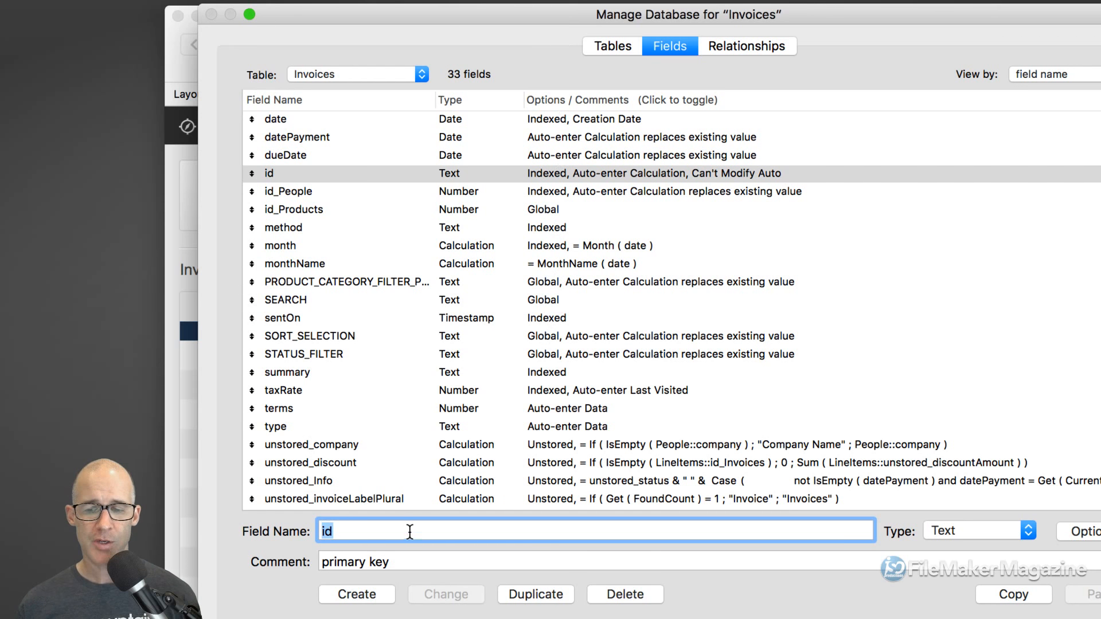
{"action": "left_click", "coordinate": [401, 562]}
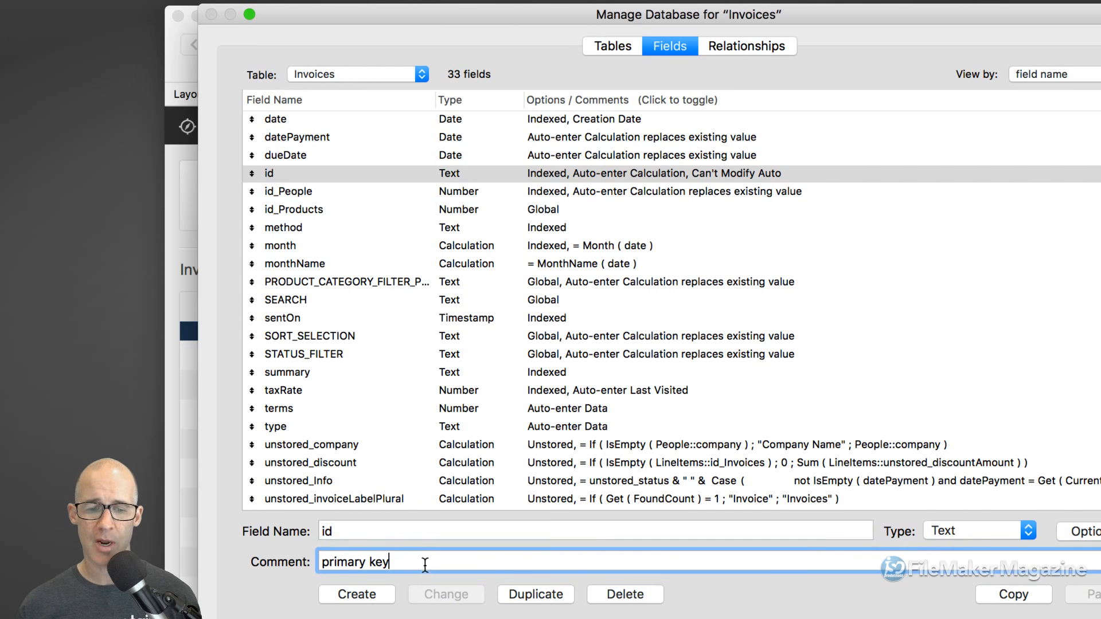
{"action": "left_click_drag", "start_coordinate": [412, 560], "coordinate": [339, 531]}
{"action": "key", "text": "BackSpace"}
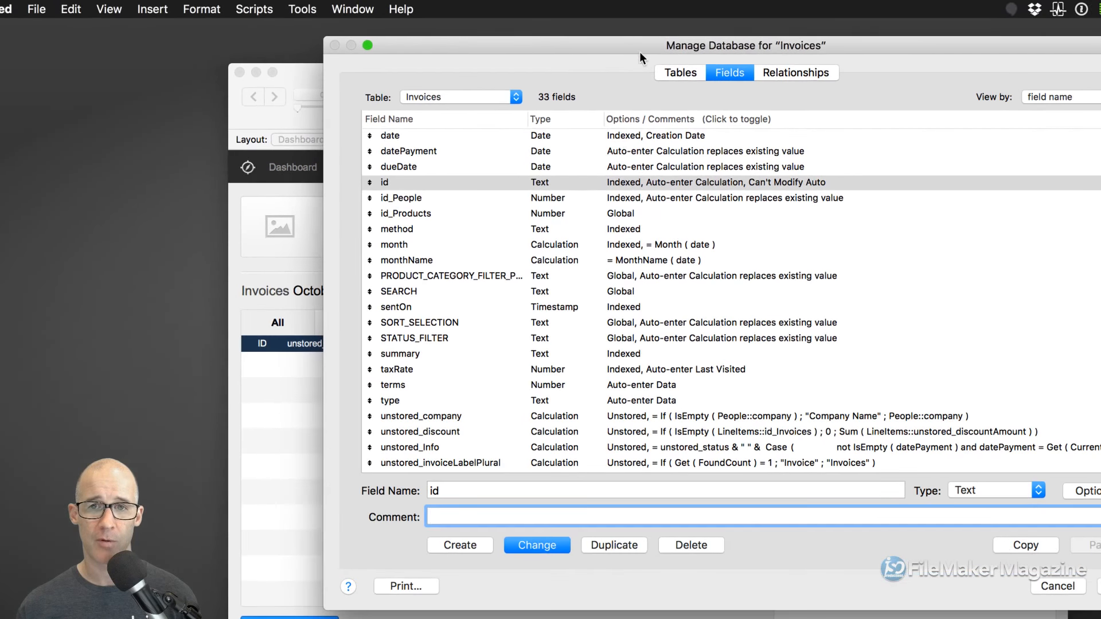
{"action": "left_click_drag", "start_coordinate": [639, 51], "coordinate": [655, 39]}
{"action": "left_click", "coordinate": [434, 476]}
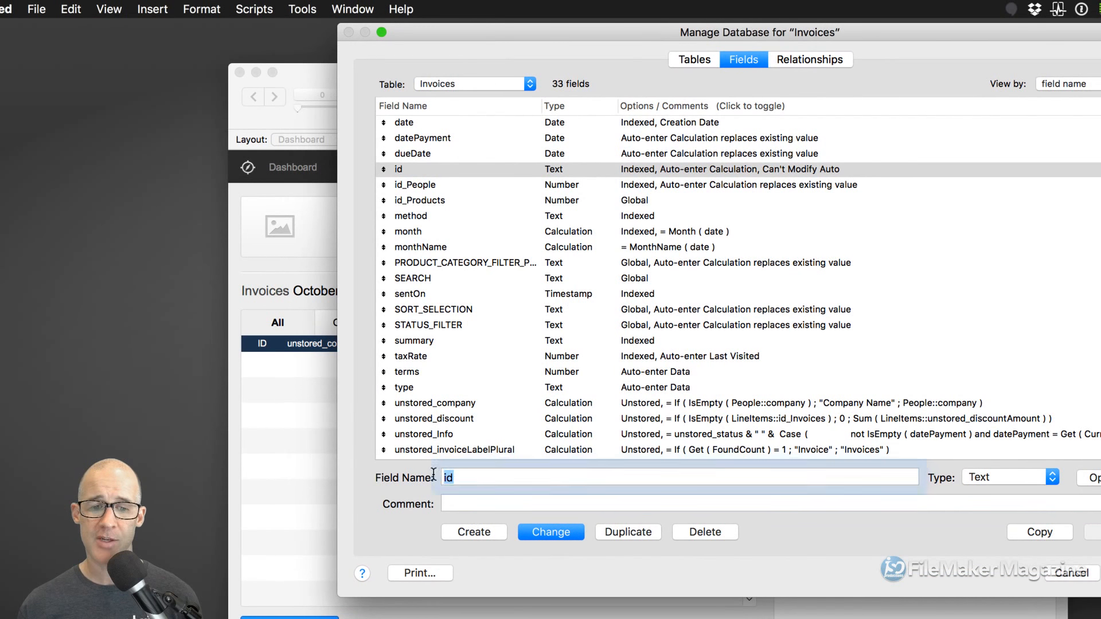
{"action": "type", "text": "invoiceNumber"}
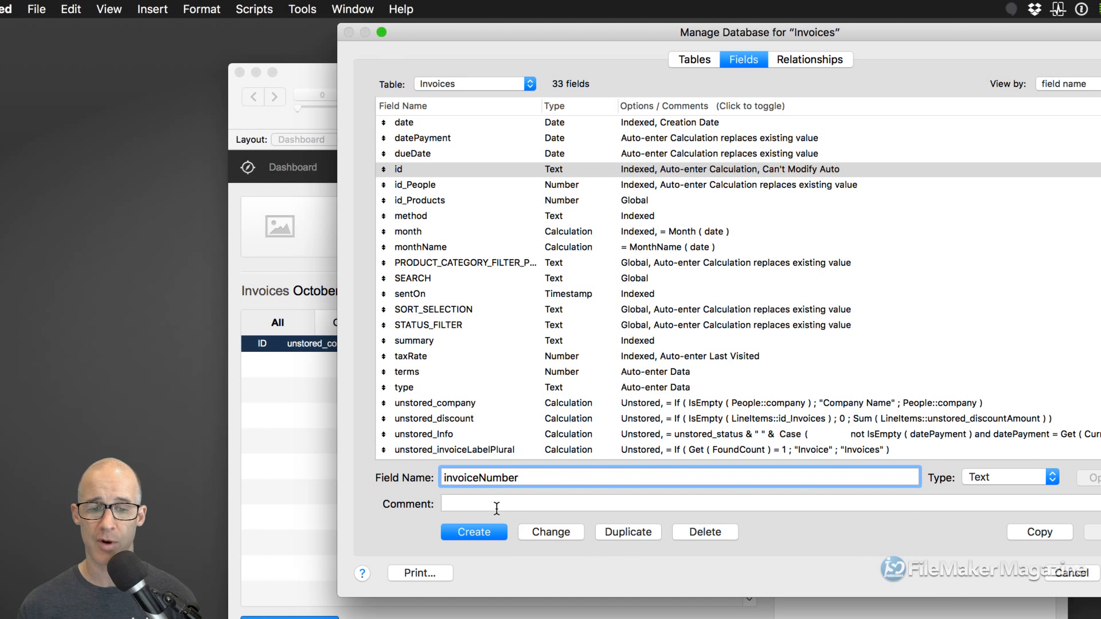
Add the comment "human readable key" to invoiceNumber, set its type to Number, and create the field.
{"action": "left_click", "coordinate": [491, 505]}
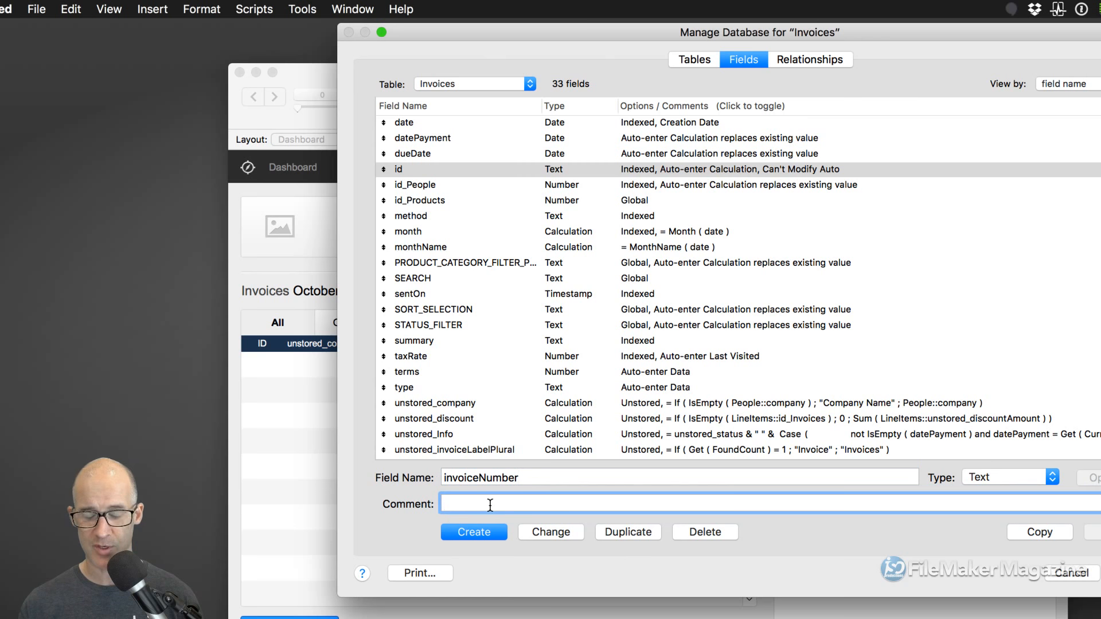
{"action": "type", "text": "human read"}
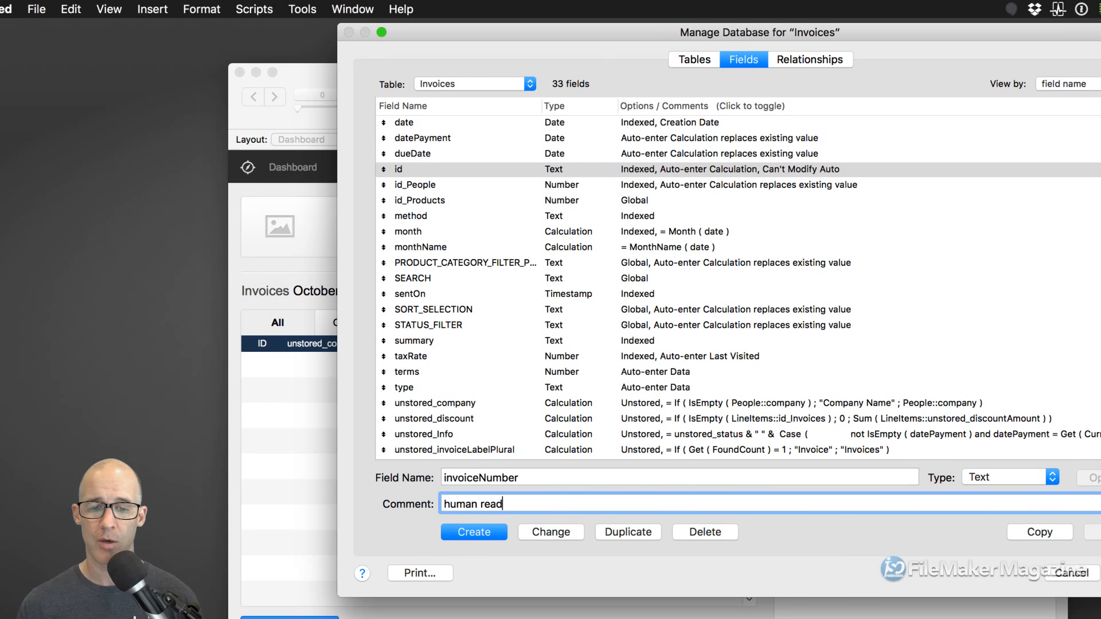
{"action": "type", "text": "able "}
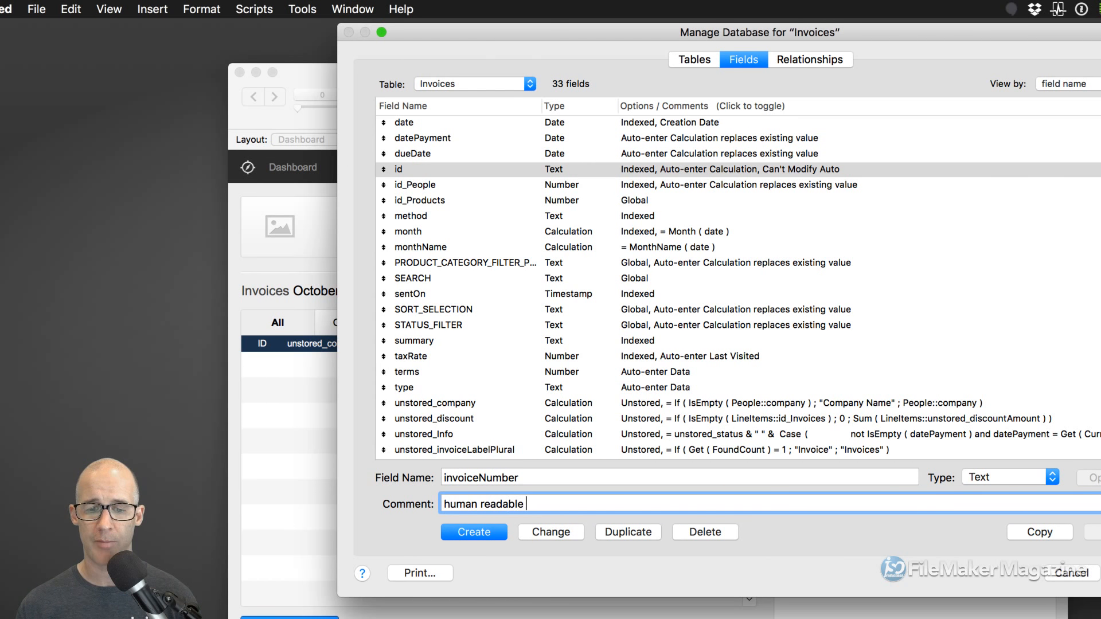
{"action": "type", "text": "key"}
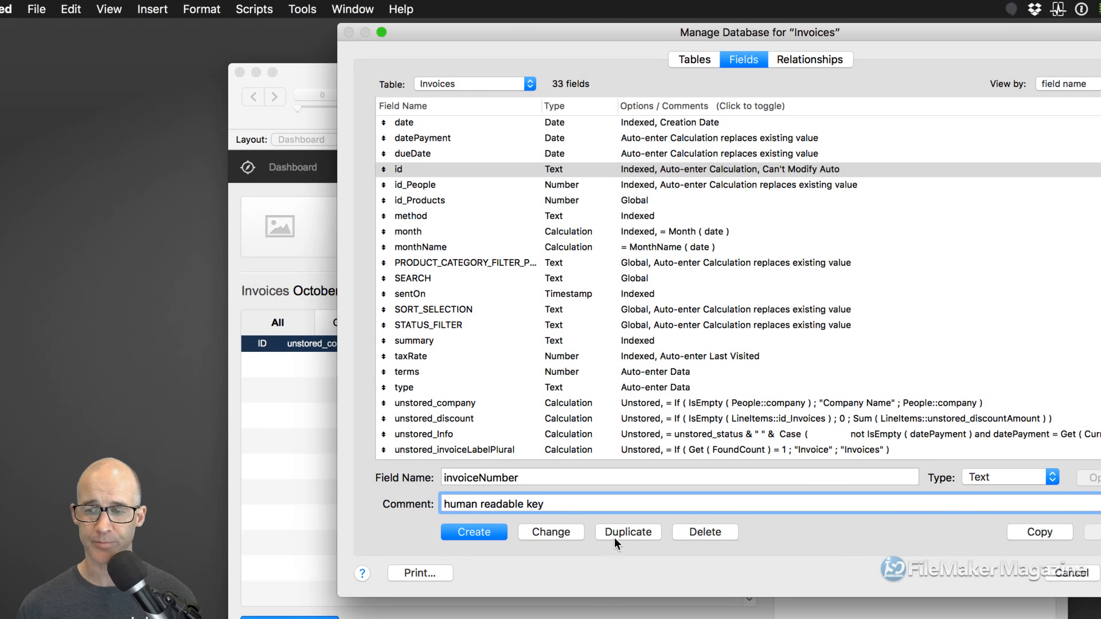
{"action": "left_click", "coordinate": [975, 476]}
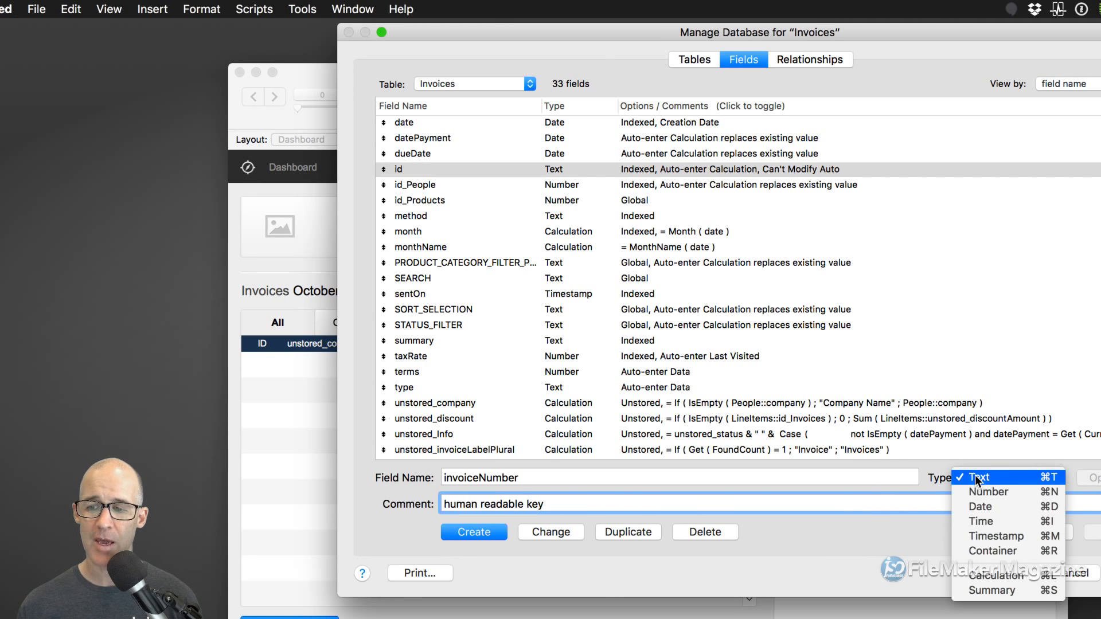
{"action": "left_click", "coordinate": [986, 492]}
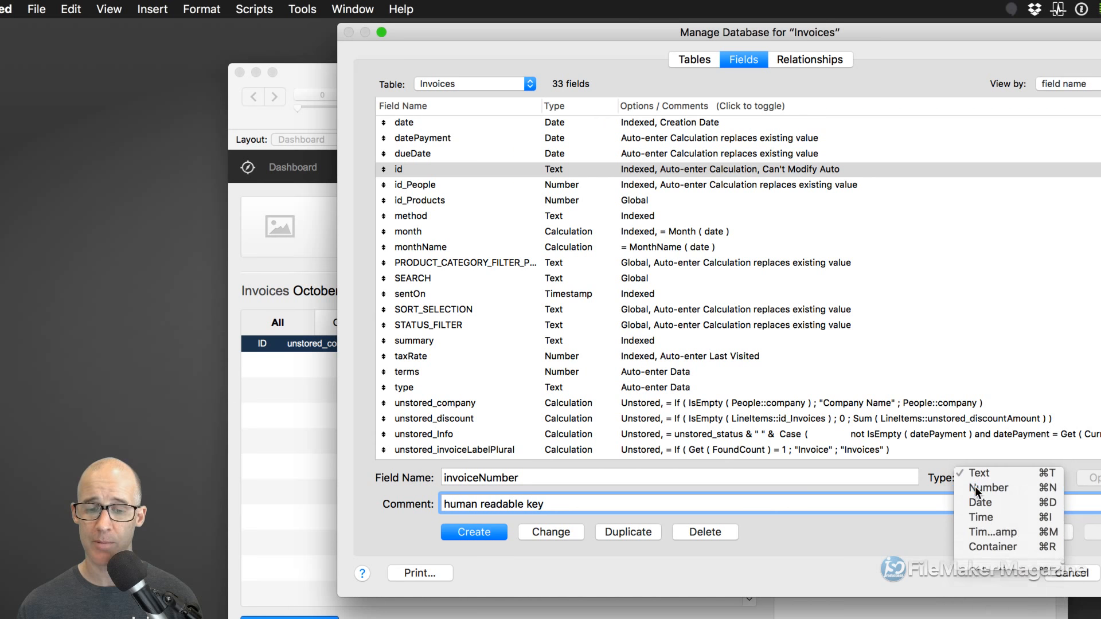
{"action": "left_click", "coordinate": [470, 534]}
Make invoiceNumber auto-enter a serial number on creation, with next value INV-0001, and accept the field options.
{"action": "left_click", "coordinate": [560, 215]}
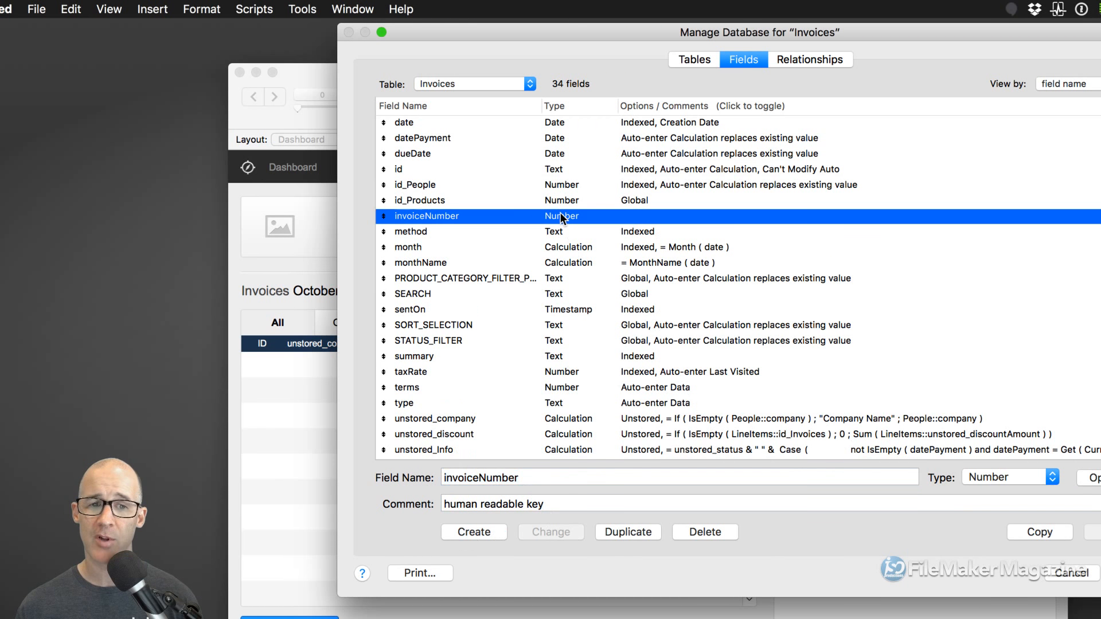
{"action": "double_click", "coordinate": [555, 216]}
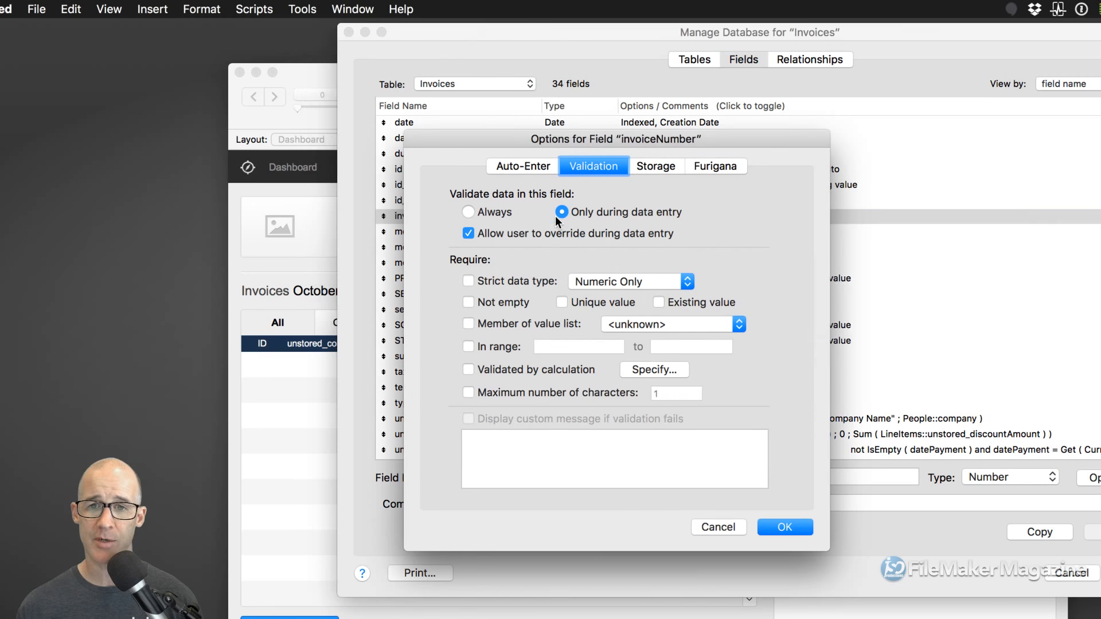
{"action": "left_click_drag", "start_coordinate": [635, 52], "coordinate": [642, 49]}
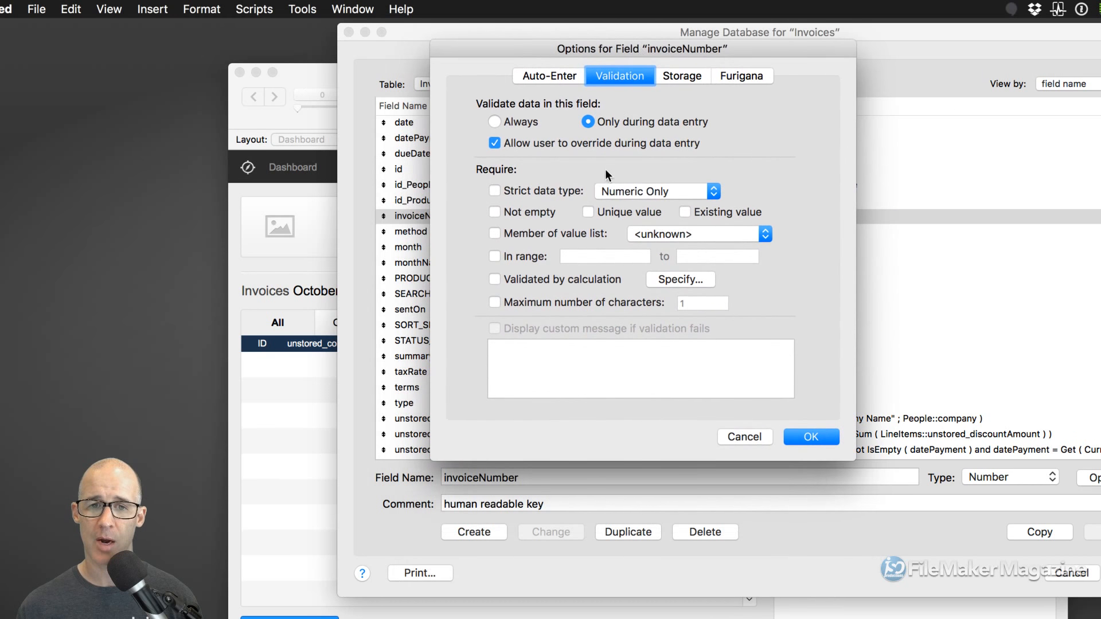
{"action": "left_click", "coordinate": [536, 78]}
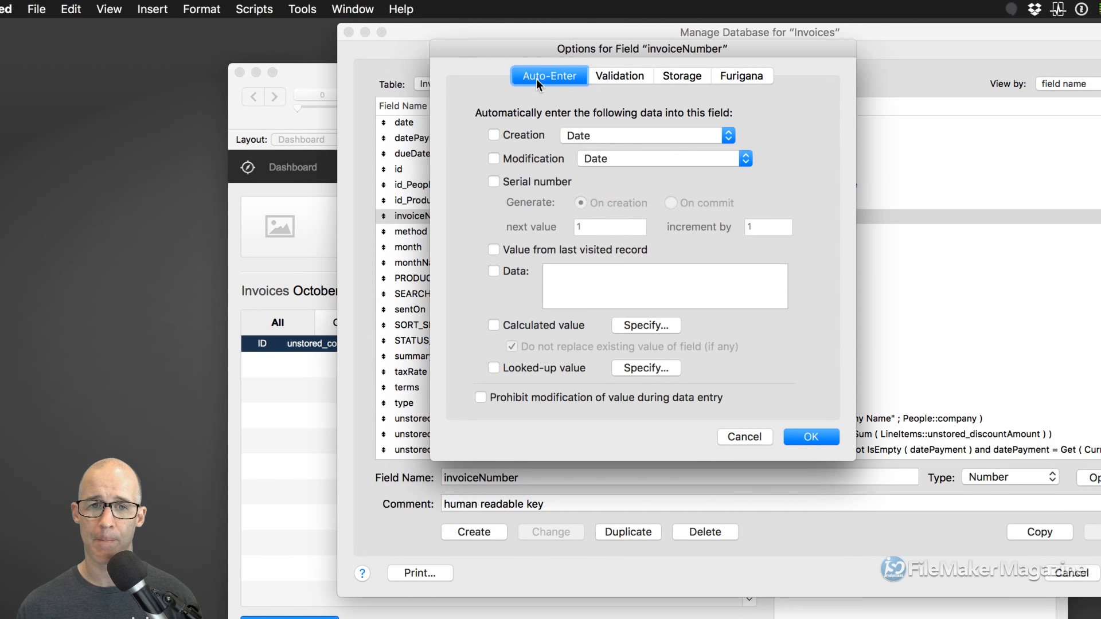
{"action": "left_click", "coordinate": [517, 180]}
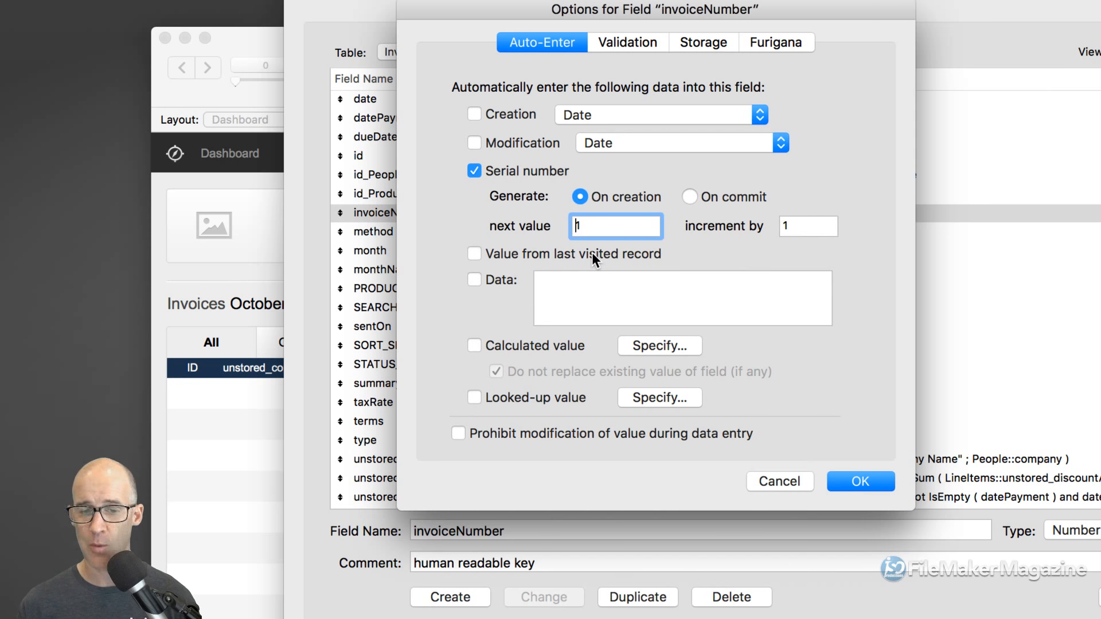
{"action": "type", "text": "INV"}
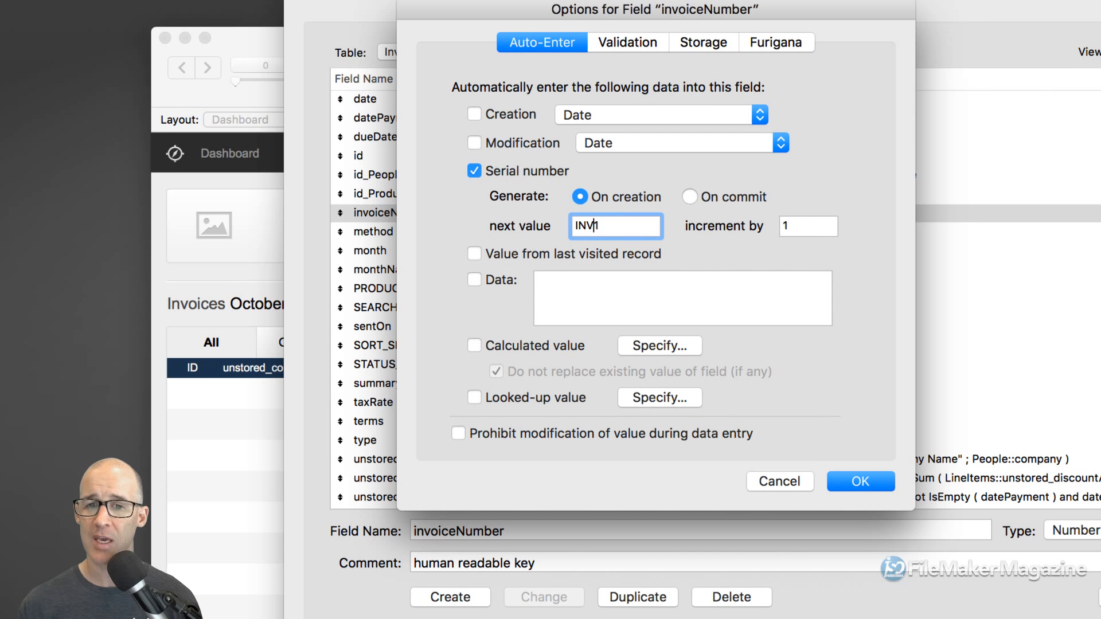
{"action": "type", "text": "-000"}
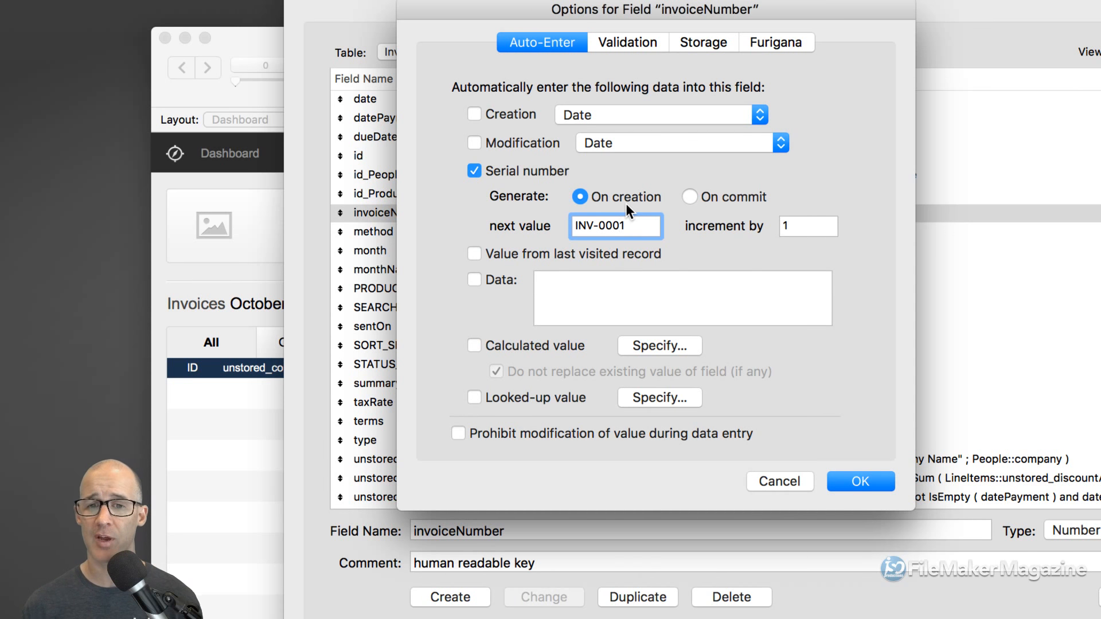
{"action": "left_click", "coordinate": [860, 482]}
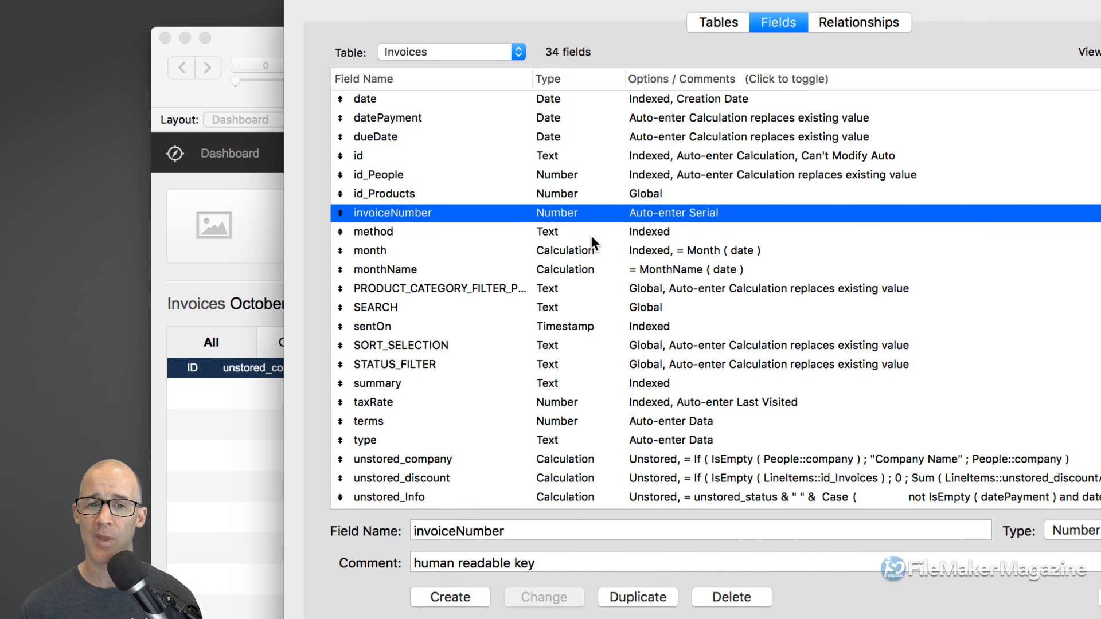
Compare the id and invoiceNumber field definitions, then accept the database changes.
{"action": "left_click", "coordinate": [396, 158], "text": "super"}
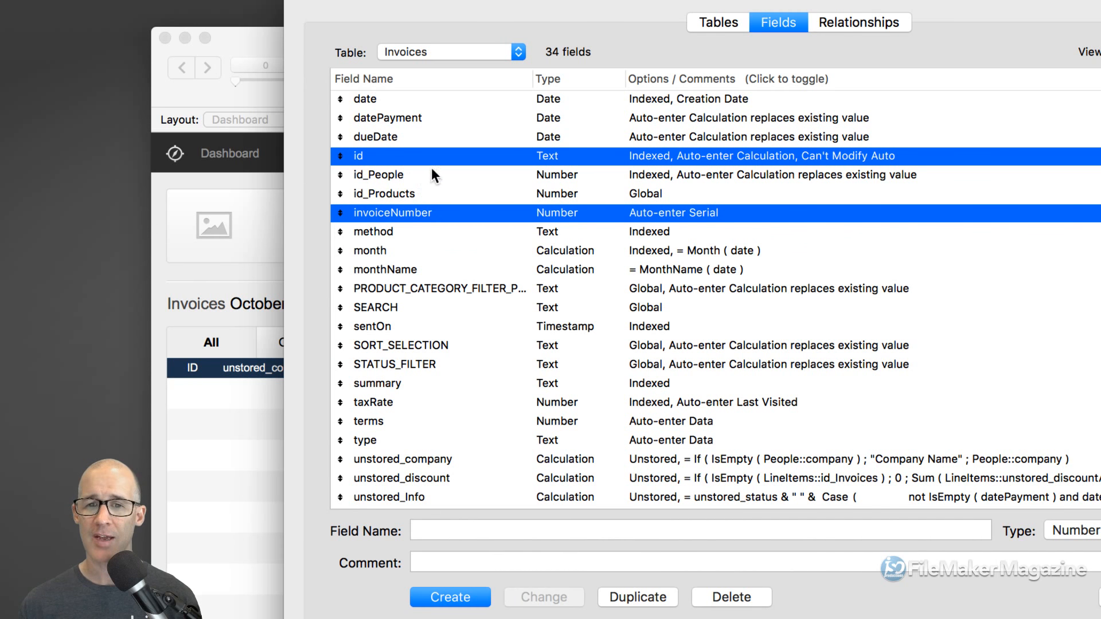
{"action": "left_click", "coordinate": [429, 198]}
{"action": "left_click", "coordinate": [431, 212]}
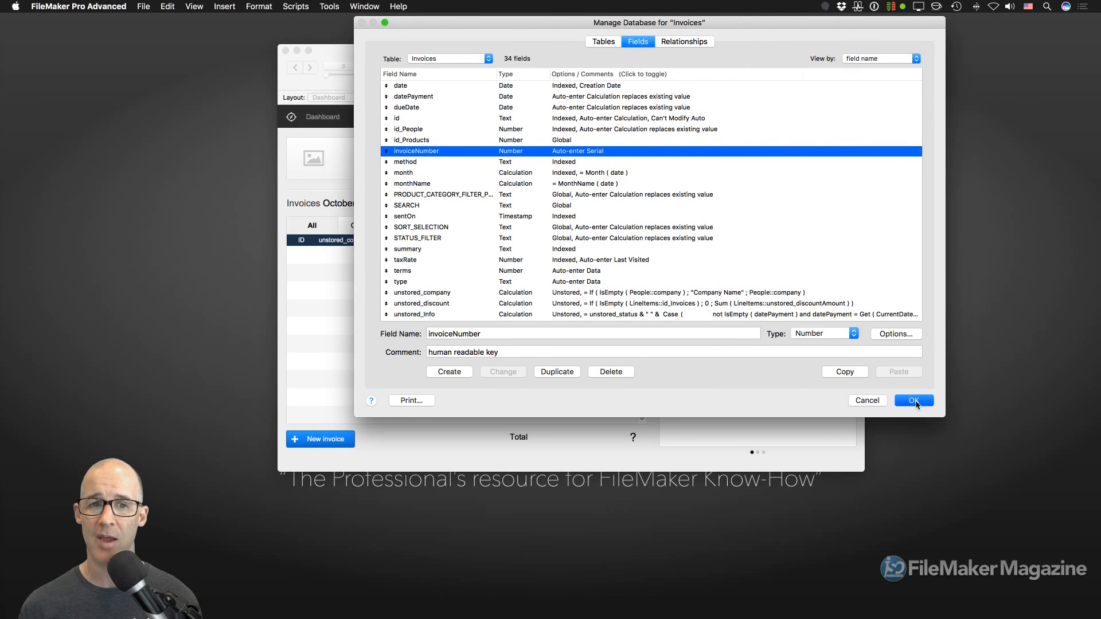
{"action": "left_click", "coordinate": [916, 400]}
Go to the Invoices section, create a new invoice record, and dismiss the customer selection popover.
{"action": "left_click", "coordinate": [402, 119]}
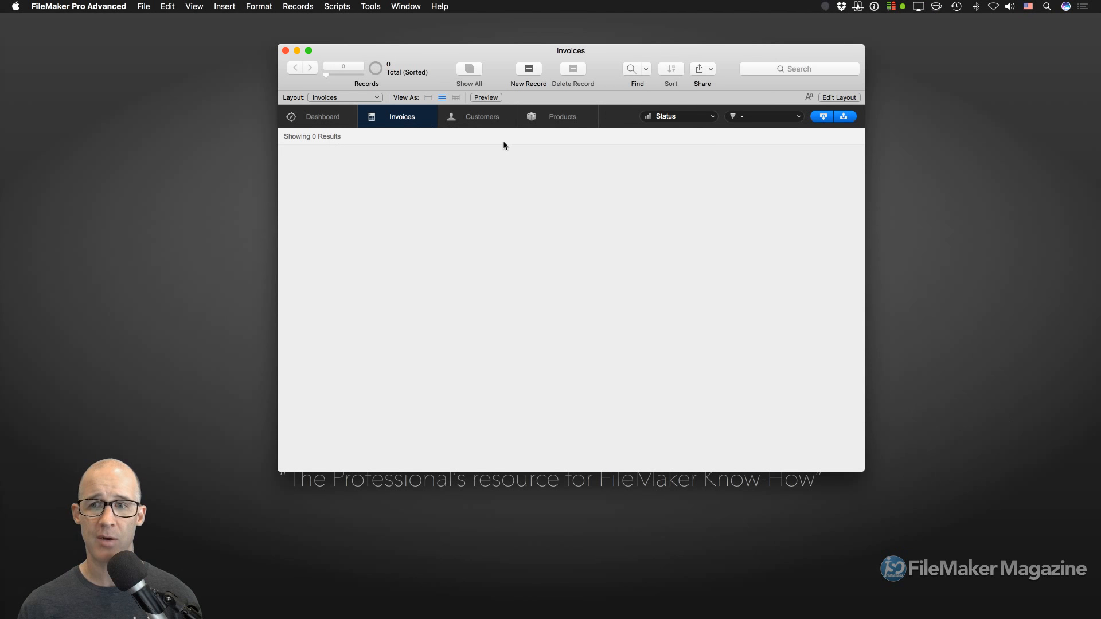
{"action": "key", "text": "super+n"}
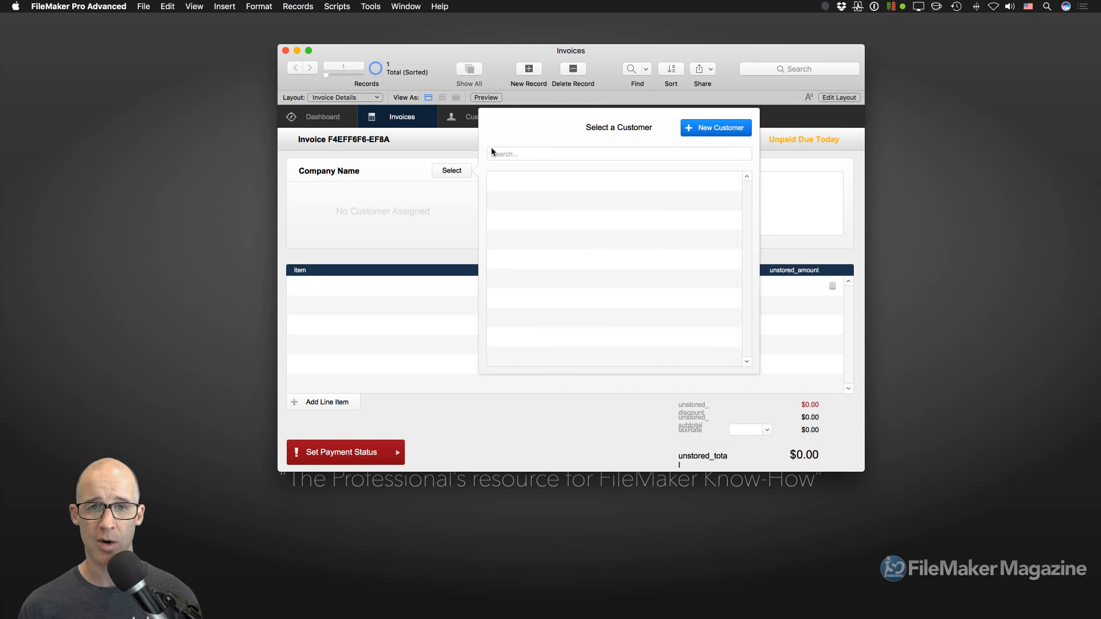
{"action": "left_click", "coordinate": [422, 150]}
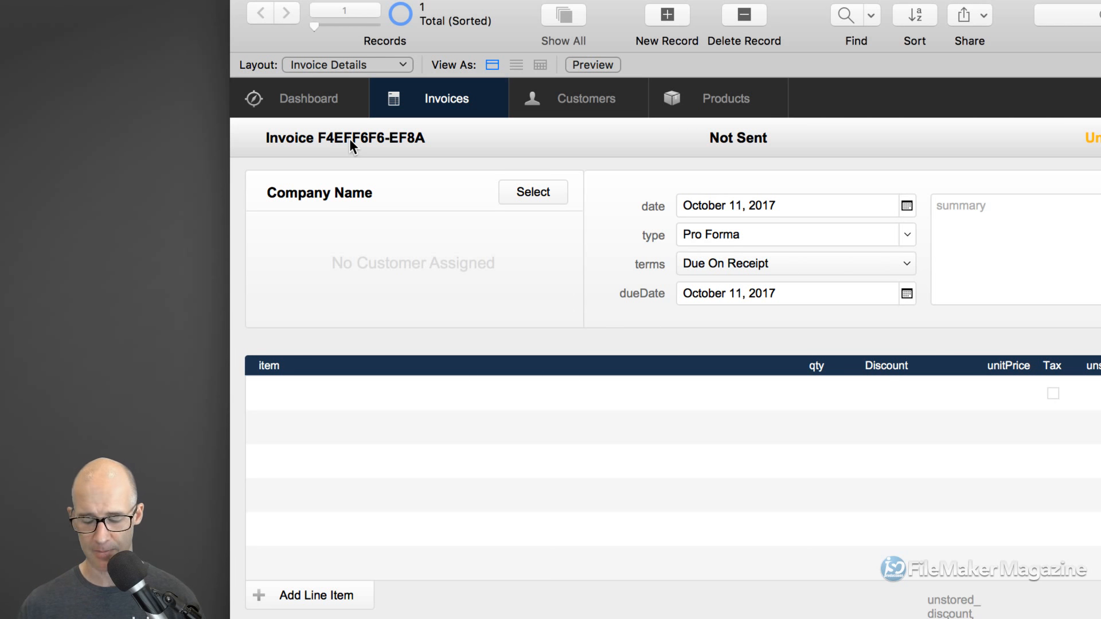
Edit the Invoice Details layout and move the id field and its grey placeholder label clear of the Invoice <<id>> heading.
{"action": "key", "text": "super+l"}
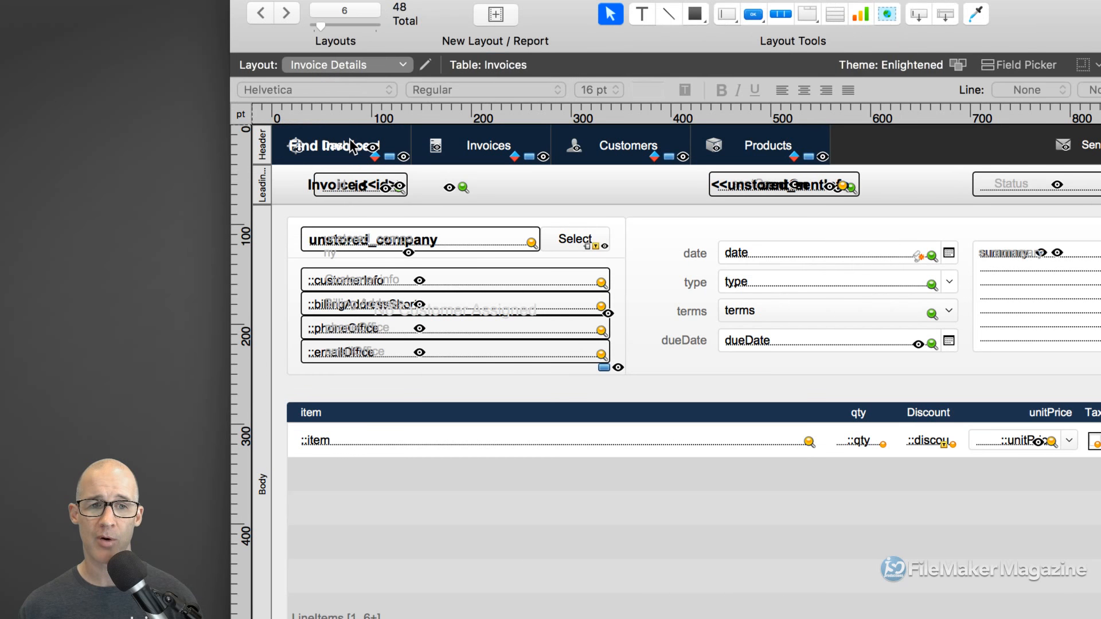
{"action": "left_click_drag", "start_coordinate": [330, 188], "coordinate": [555, 188]}
{"action": "left_click_drag", "start_coordinate": [375, 188], "coordinate": [477, 184]}
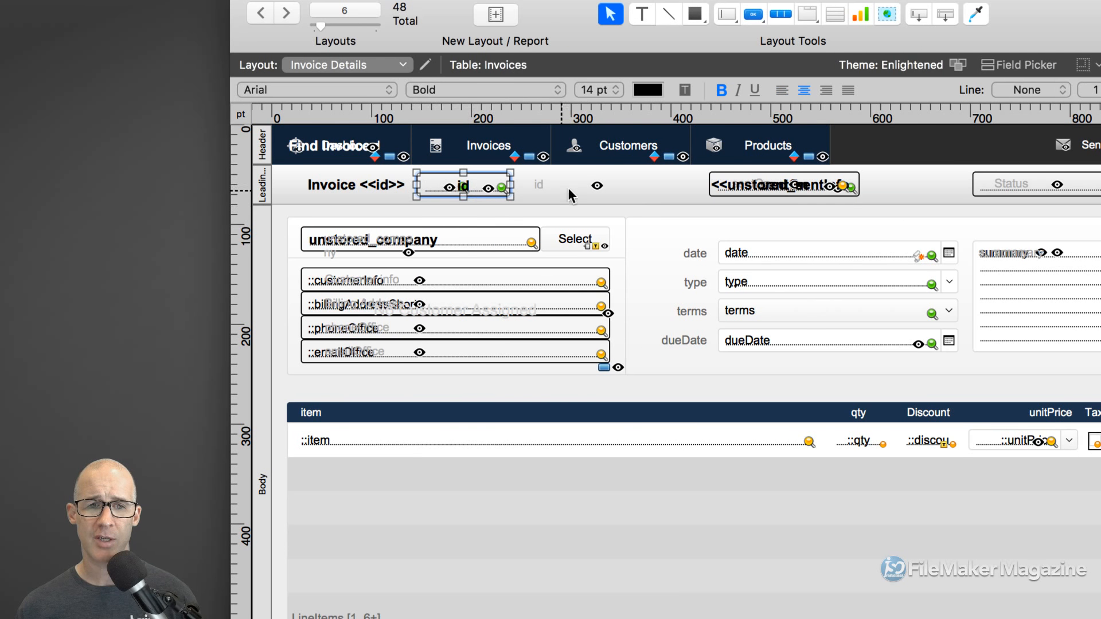
{"action": "left_click_drag", "start_coordinate": [554, 183], "coordinate": [619, 185]}
{"action": "left_click_drag", "start_coordinate": [482, 188], "coordinate": [553, 188]}
Replace the <<id>> merge field in the Invoice heading with a merge field for invoiceNumber.
{"action": "double_click", "coordinate": [400, 185]}
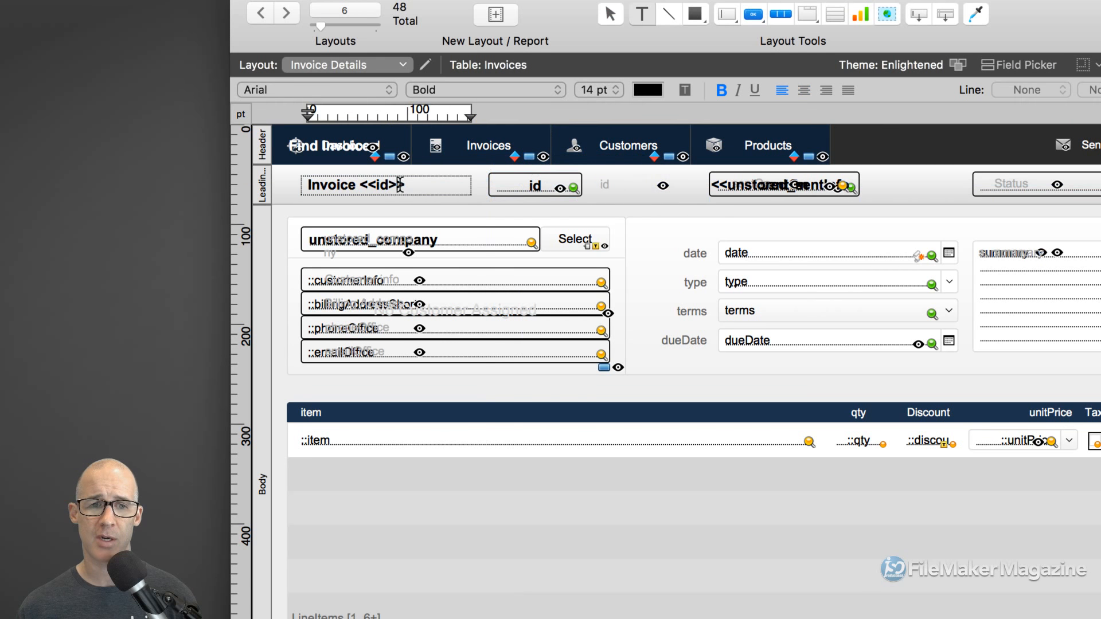
{"action": "left_click_drag", "start_coordinate": [360, 185], "coordinate": [419, 194]}
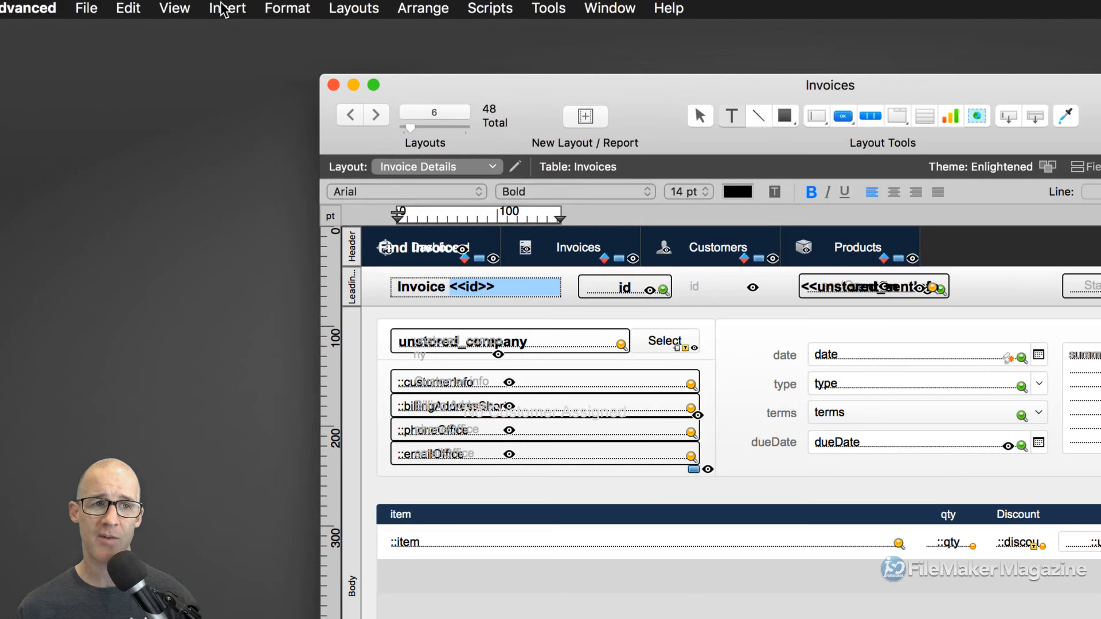
{"action": "left_click", "coordinate": [224, 7]}
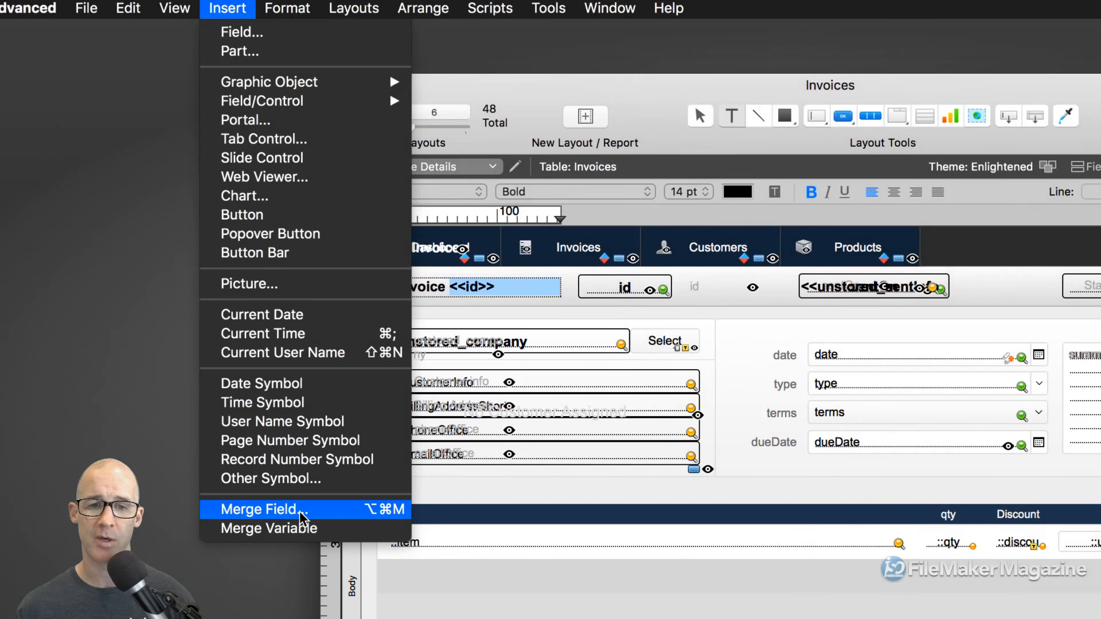
{"action": "left_click", "coordinate": [301, 513]}
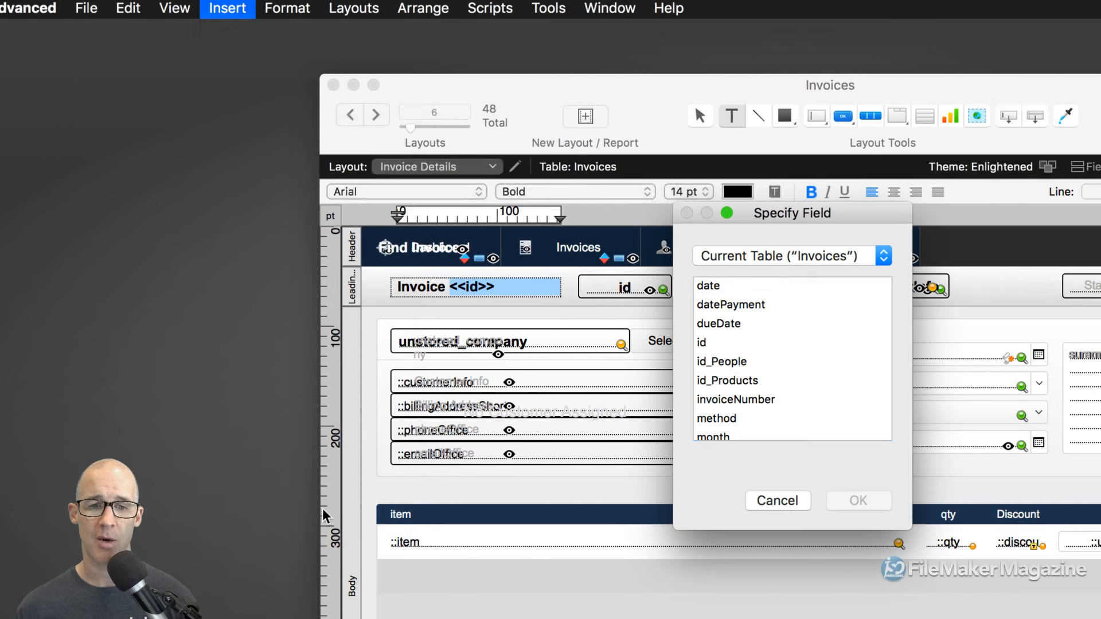
{"action": "left_click_drag", "start_coordinate": [786, 227], "coordinate": [671, 77]}
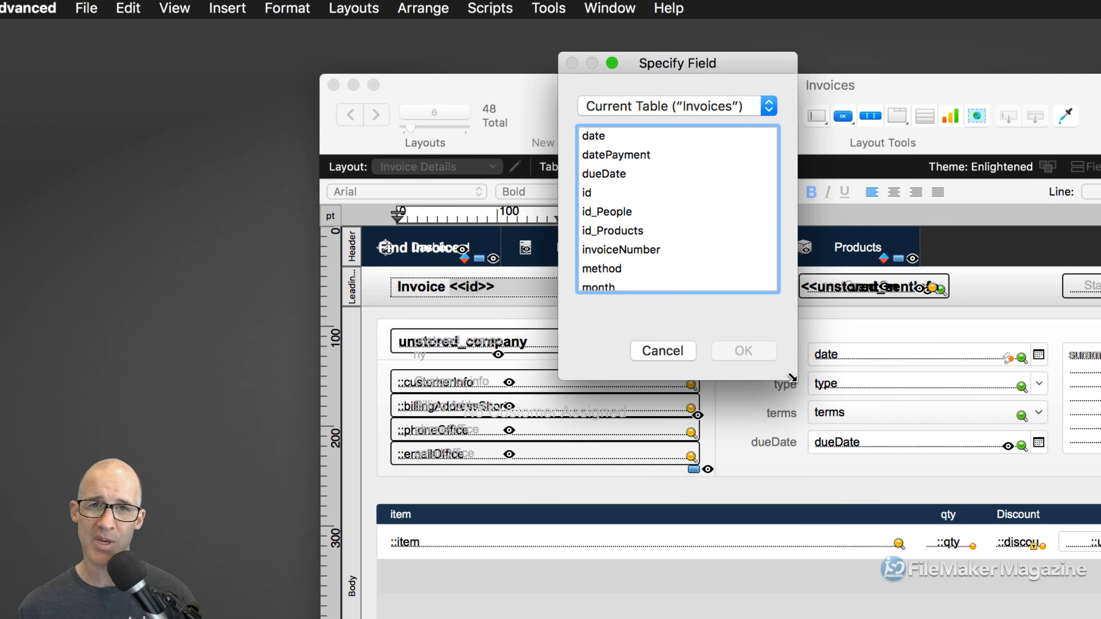
{"action": "left_click_drag", "start_coordinate": [792, 378], "coordinate": [868, 474]}
{"action": "scroll", "coordinate": [640, 250], "scroll_direction": "down", "scroll_amount": 1}
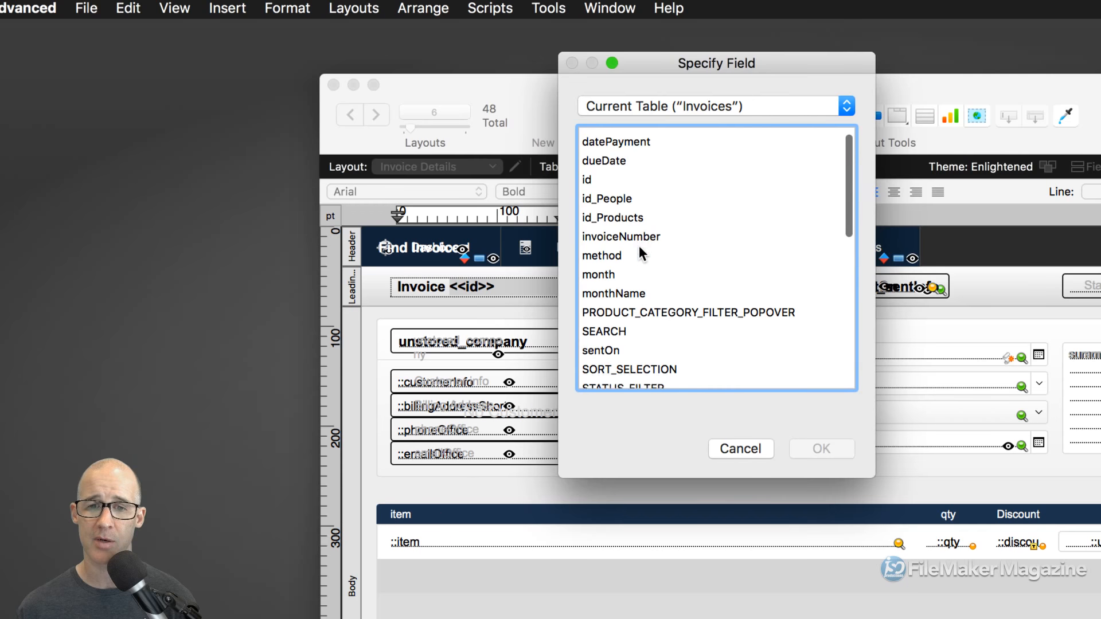
{"action": "scroll", "coordinate": [639, 248], "scroll_direction": "down", "scroll_amount": 4}
{"action": "left_click", "coordinate": [611, 159]}
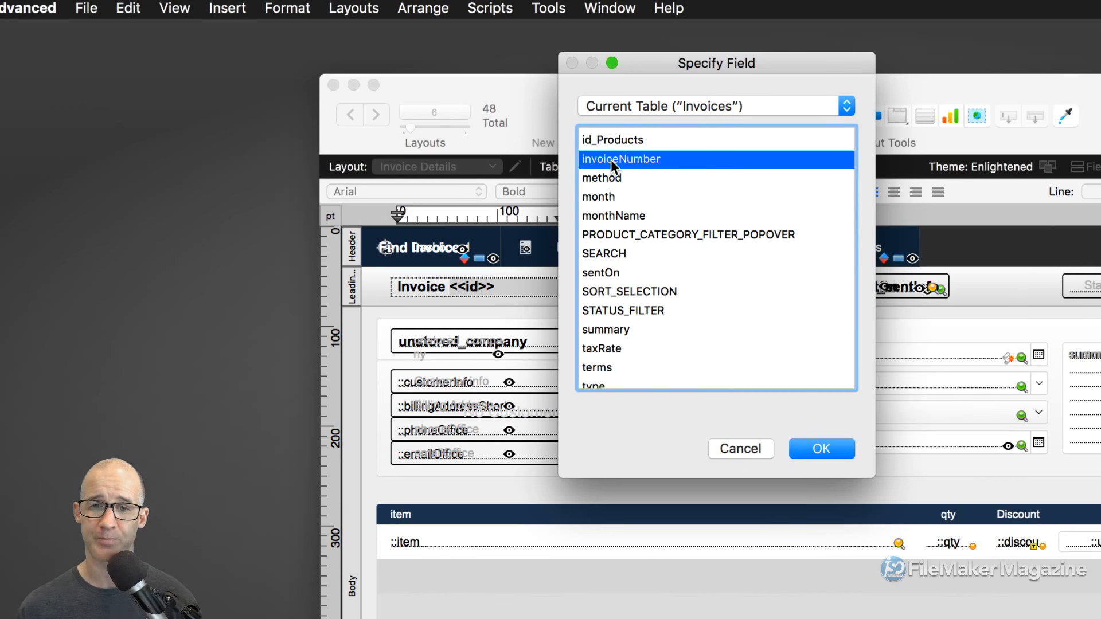
{"action": "double_click", "coordinate": [611, 160]}
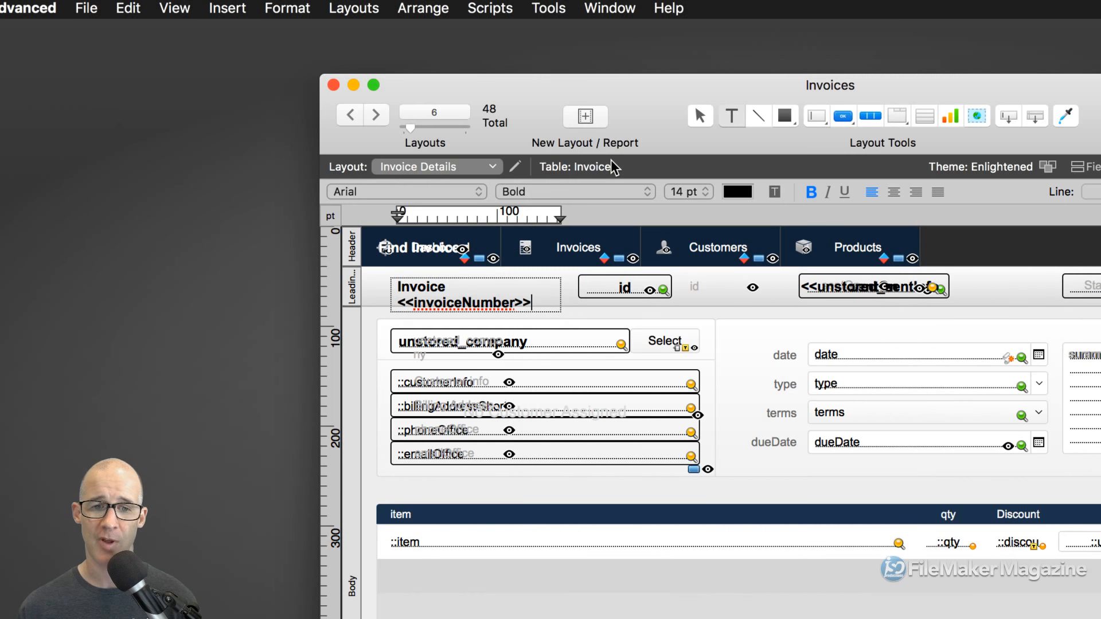
Widen the Invoice <<invoiceNumber>> heading and reduce its height so the text fits on one line.
{"action": "left_click", "coordinate": [567, 294]}
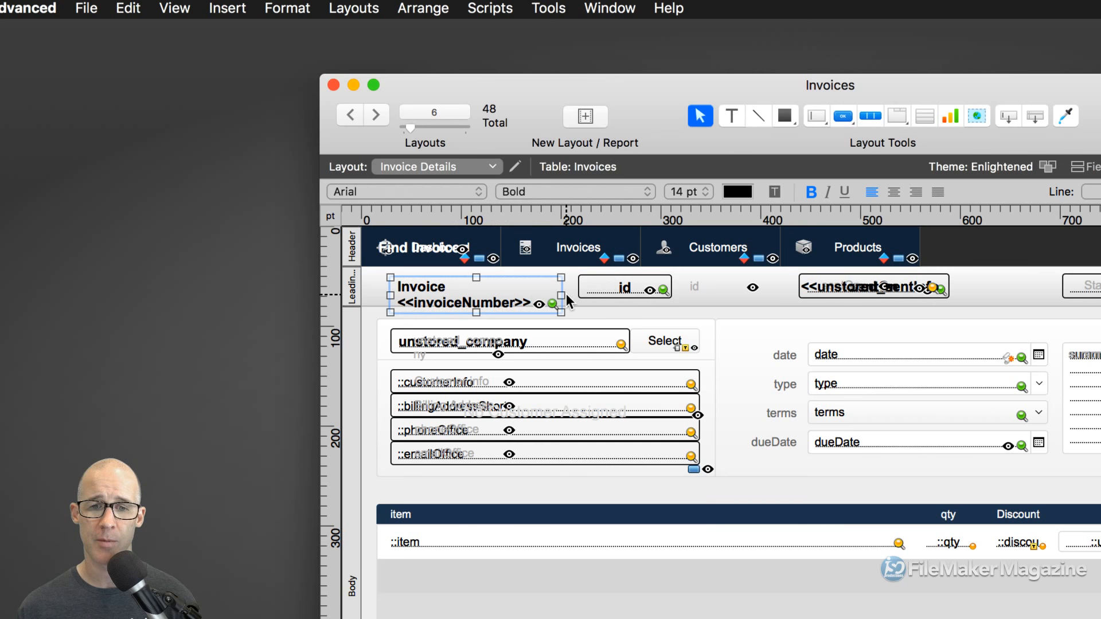
{"action": "left_click_drag", "start_coordinate": [566, 294], "coordinate": [623, 288]}
{"action": "left_click_drag", "start_coordinate": [506, 312], "coordinate": [506, 302]}
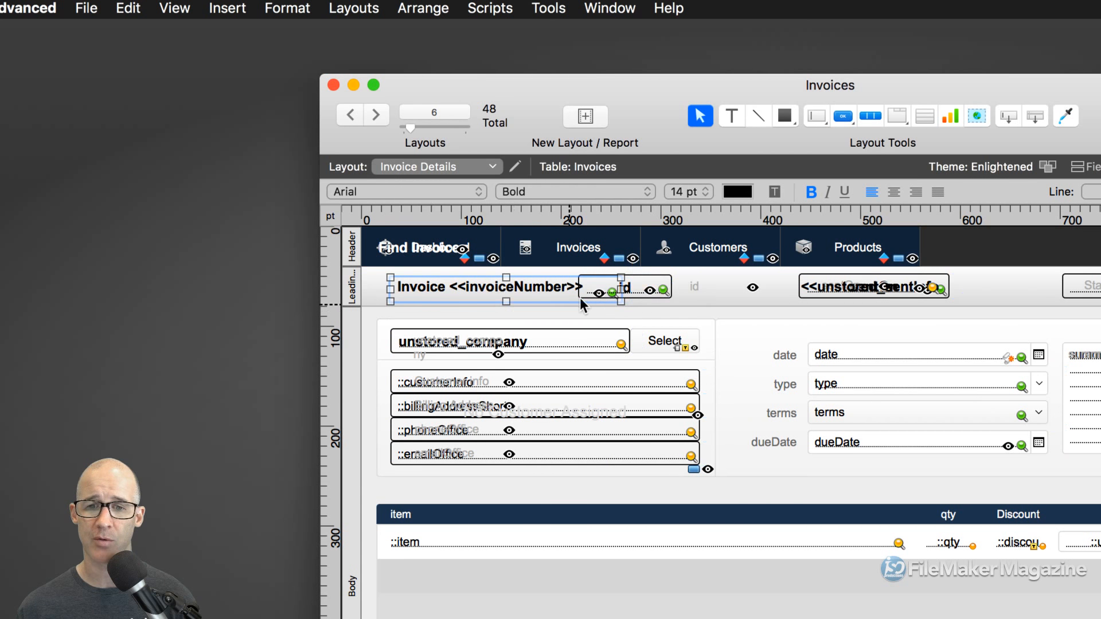
Reassign the id field object beside the Invoice heading to the invoiceNumber field.
{"action": "double_click", "coordinate": [640, 290]}
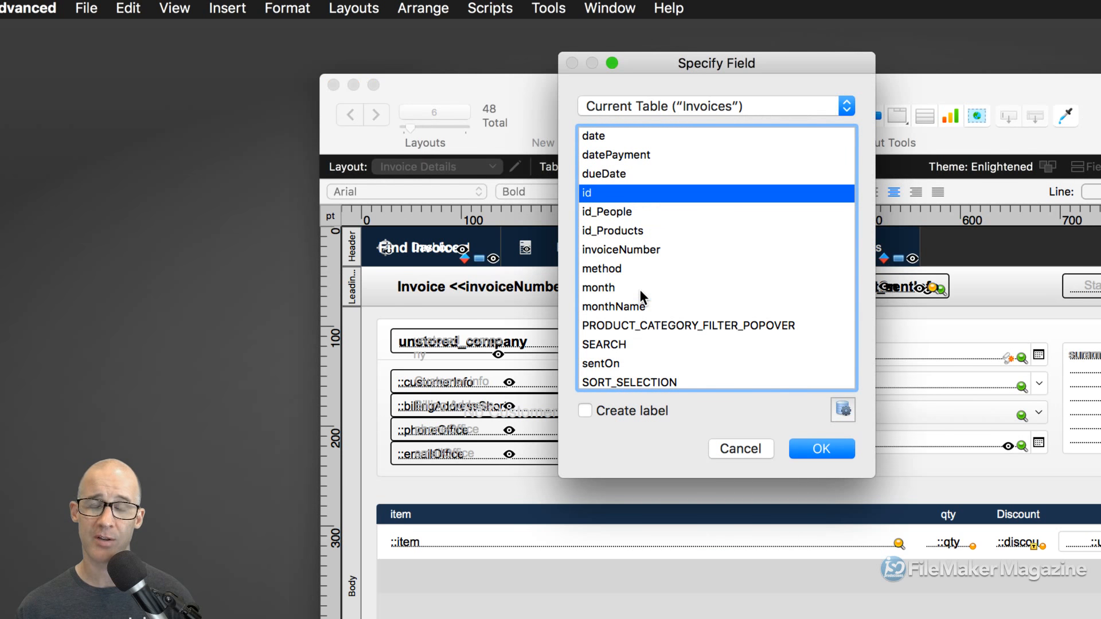
{"action": "left_click", "coordinate": [622, 249]}
{"action": "double_click", "coordinate": [623, 249]}
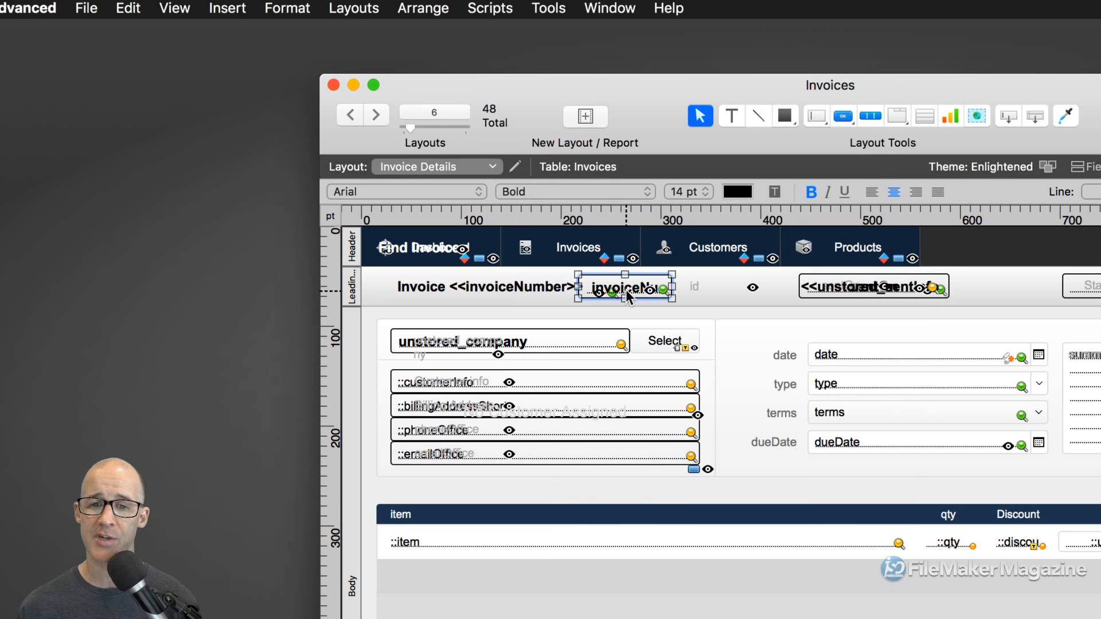
Move the grey id placeholder label and the invoiceNumber field back over the Invoice heading, left-aligning the label with the heading.
{"action": "left_click", "coordinate": [694, 288]}
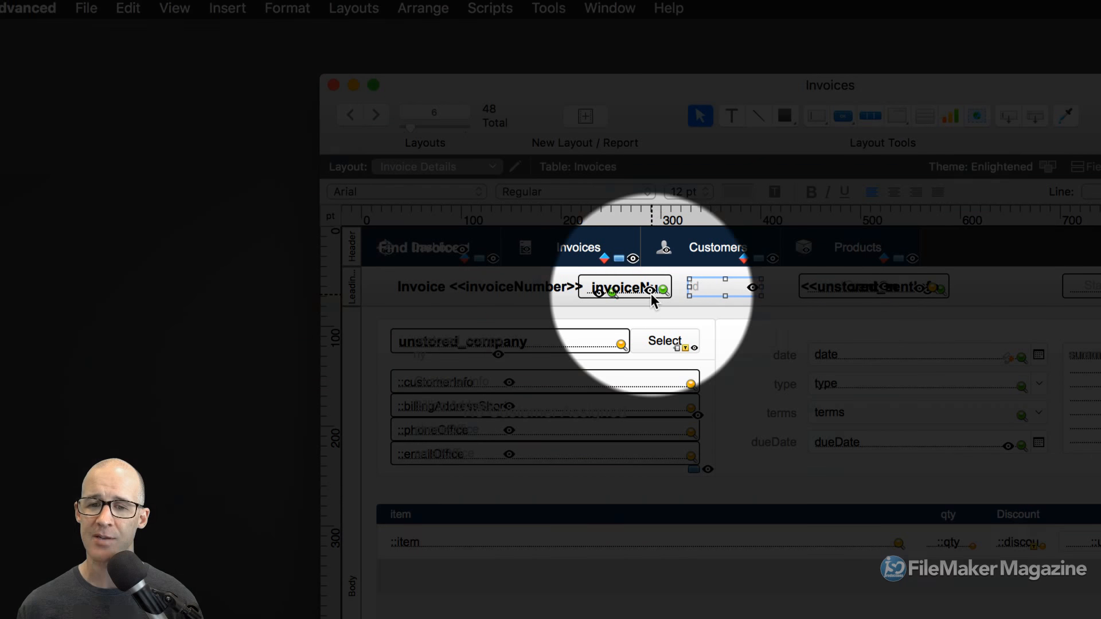
{"action": "mouse_move", "coordinate": [651, 293]}
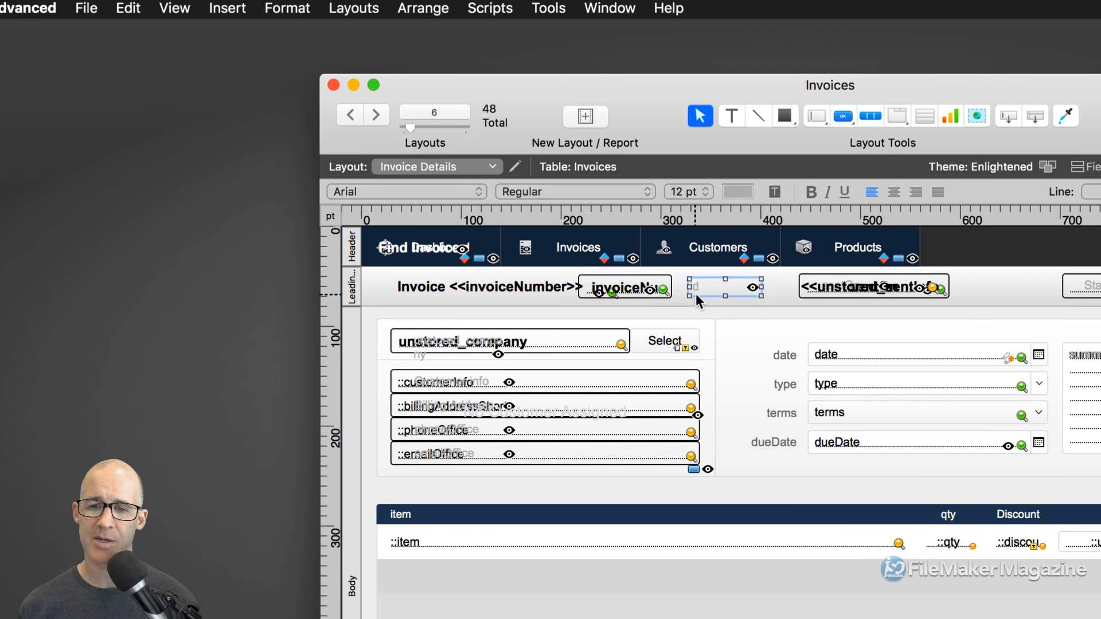
{"action": "mouse_move", "coordinate": [749, 291]}
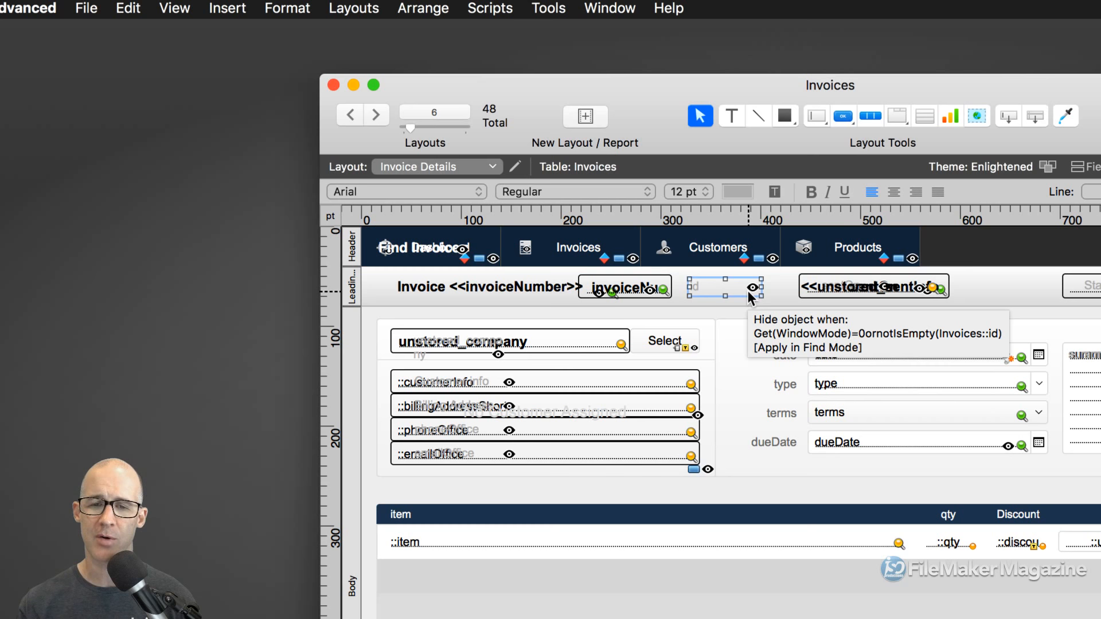
{"action": "left_click", "coordinate": [508, 285]}
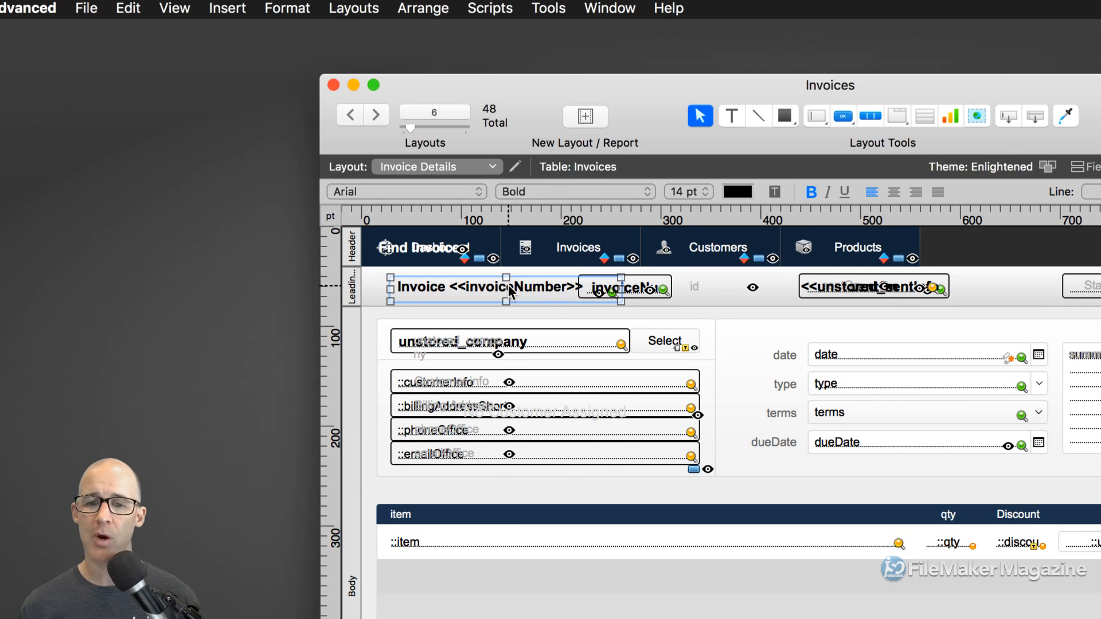
{"action": "left_click", "coordinate": [655, 291]}
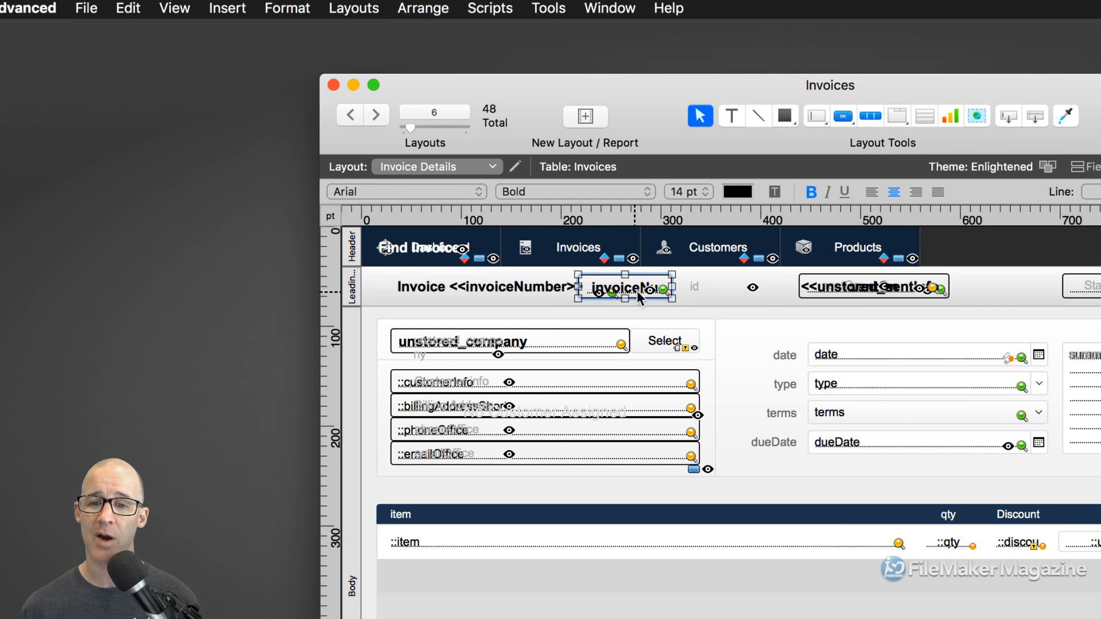
{"action": "left_click", "coordinate": [693, 284]}
{"action": "left_click_drag", "start_coordinate": [692, 285], "coordinate": [407, 283]}
{"action": "left_click", "coordinate": [490, 287], "text": "shift"}
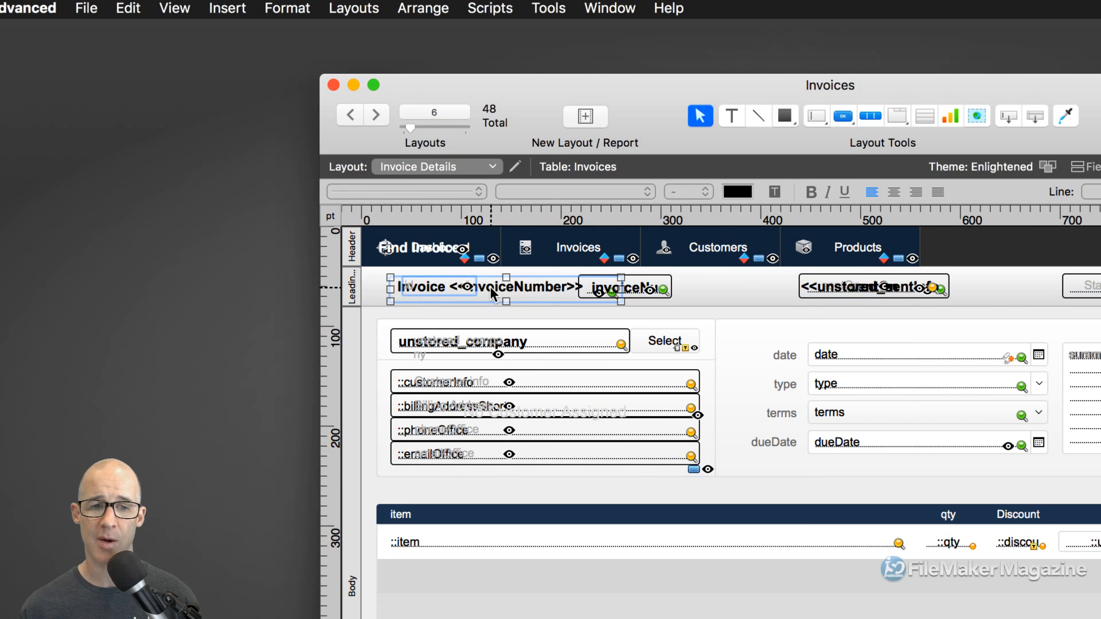
{"action": "key", "text": "alt+super+Left"}
{"action": "left_click_drag", "start_coordinate": [647, 288], "coordinate": [492, 290]}
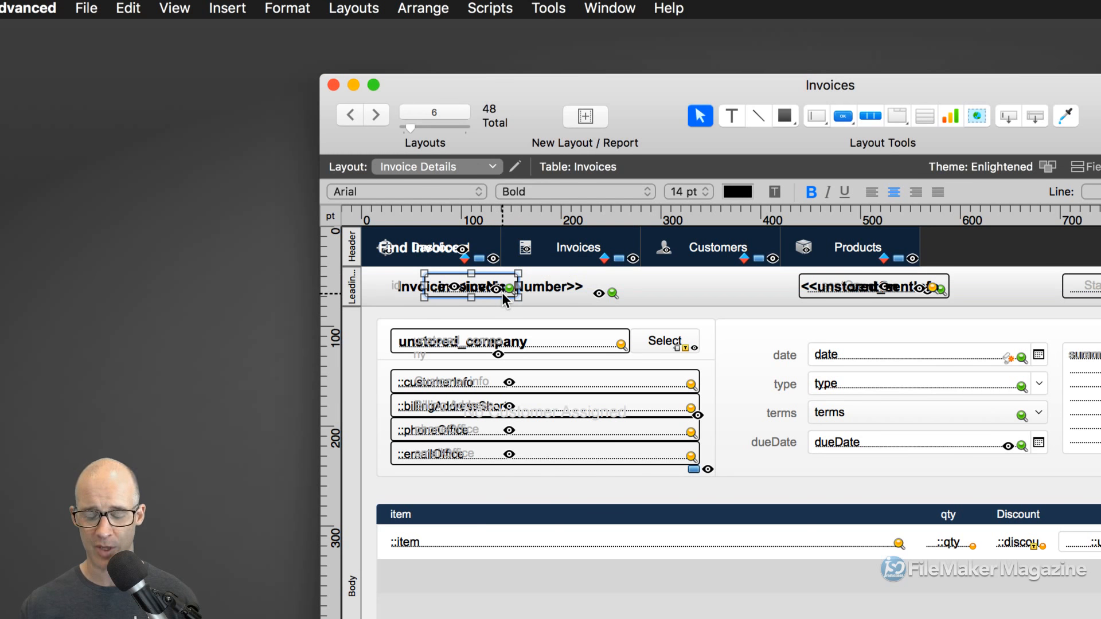
Switch to Browse mode, saving the layout changes with automatic saving of layout changes turned on.
{"action": "key", "text": "super+b"}
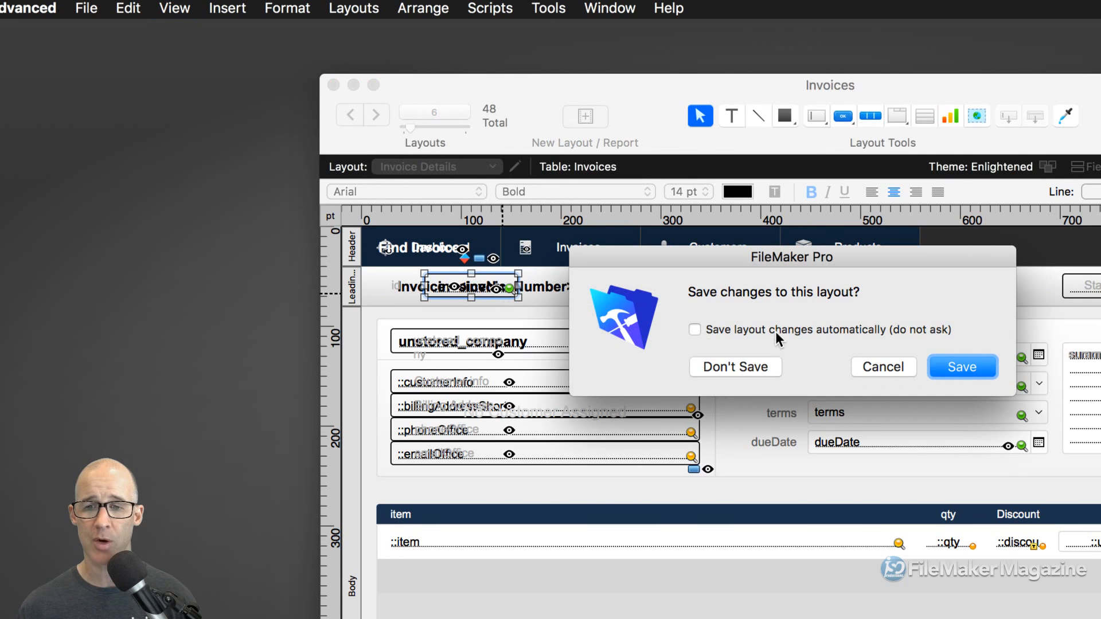
{"action": "left_click", "coordinate": [776, 331]}
{"action": "left_click_drag", "start_coordinate": [821, 298], "coordinate": [685, 218]}
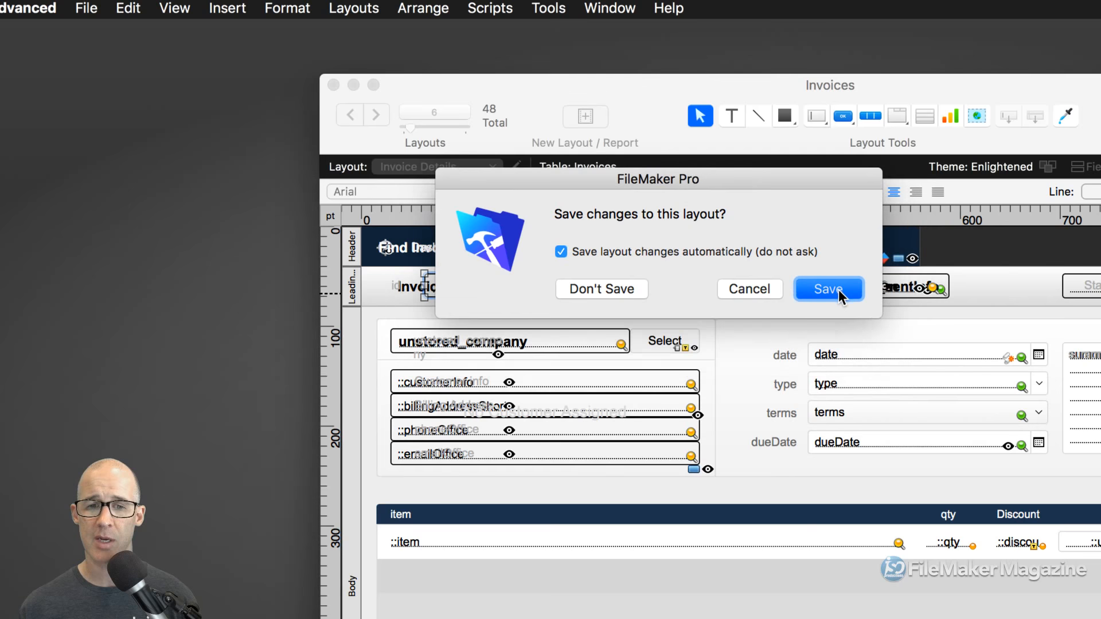
{"action": "left_click", "coordinate": [838, 290]}
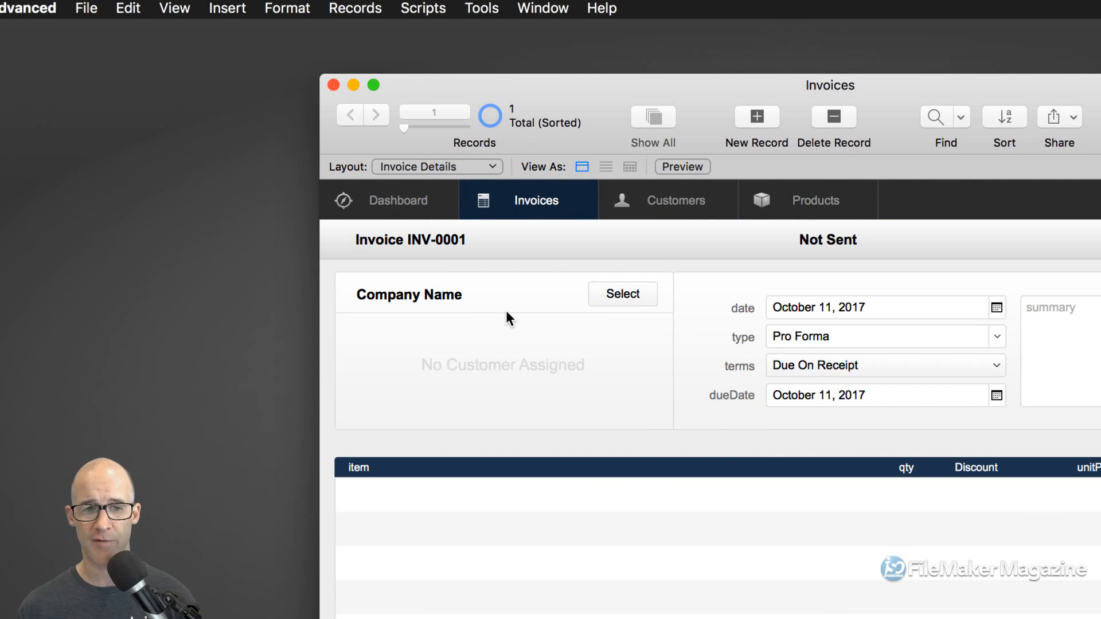
Check the Invoice Details header in Find mode, return to Browse mode and create a new invoice record.
{"action": "key", "text": "super+f"}
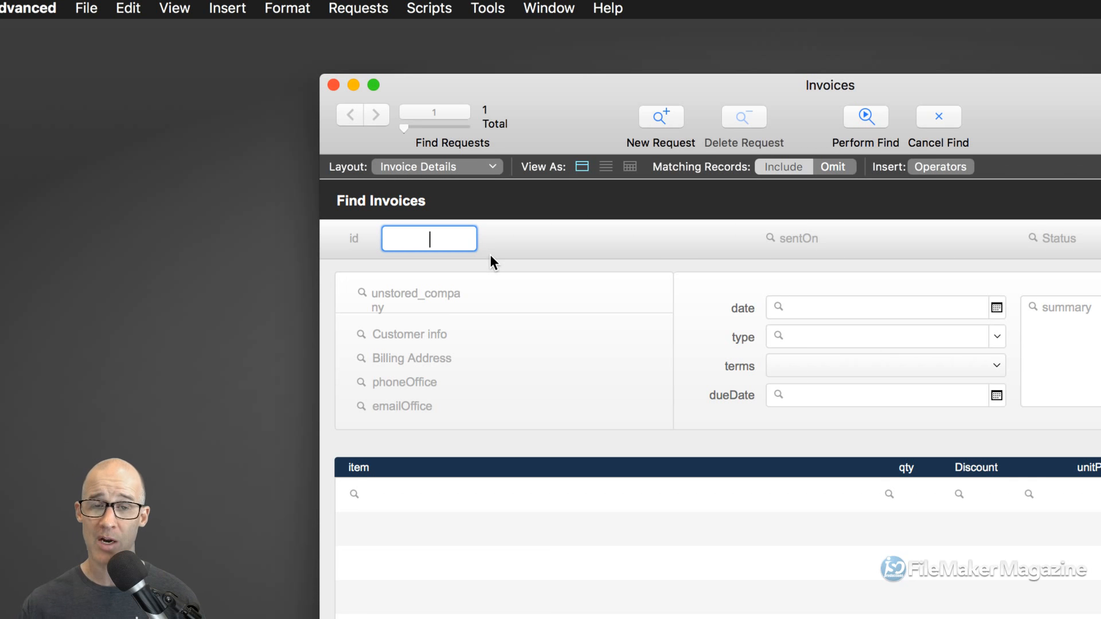
{"action": "key", "text": "super+b"}
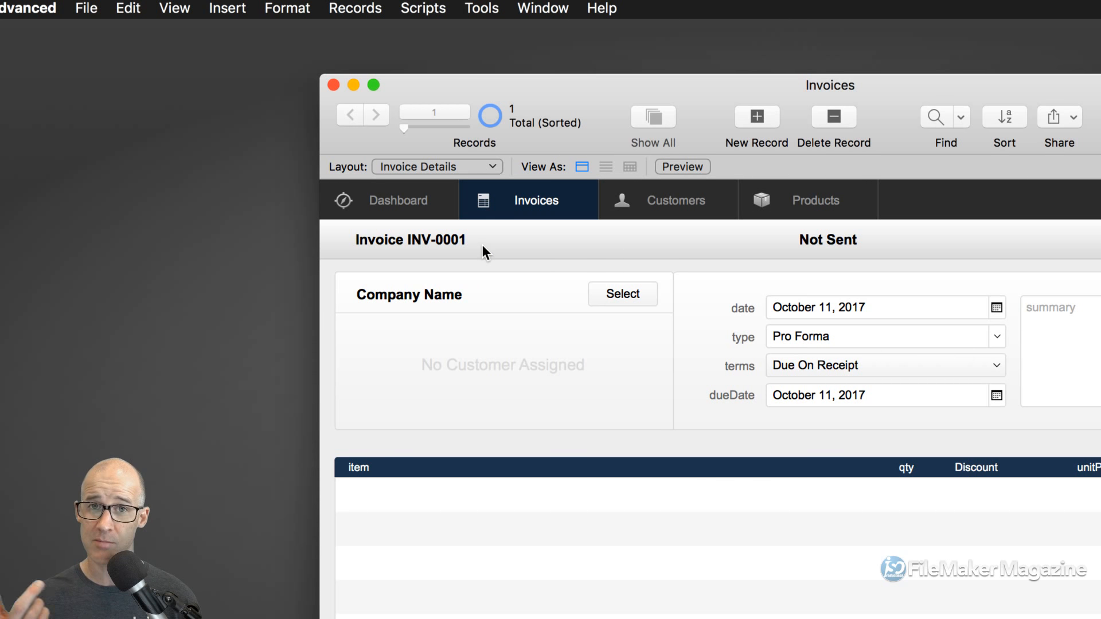
{"action": "key", "text": "super+n"}
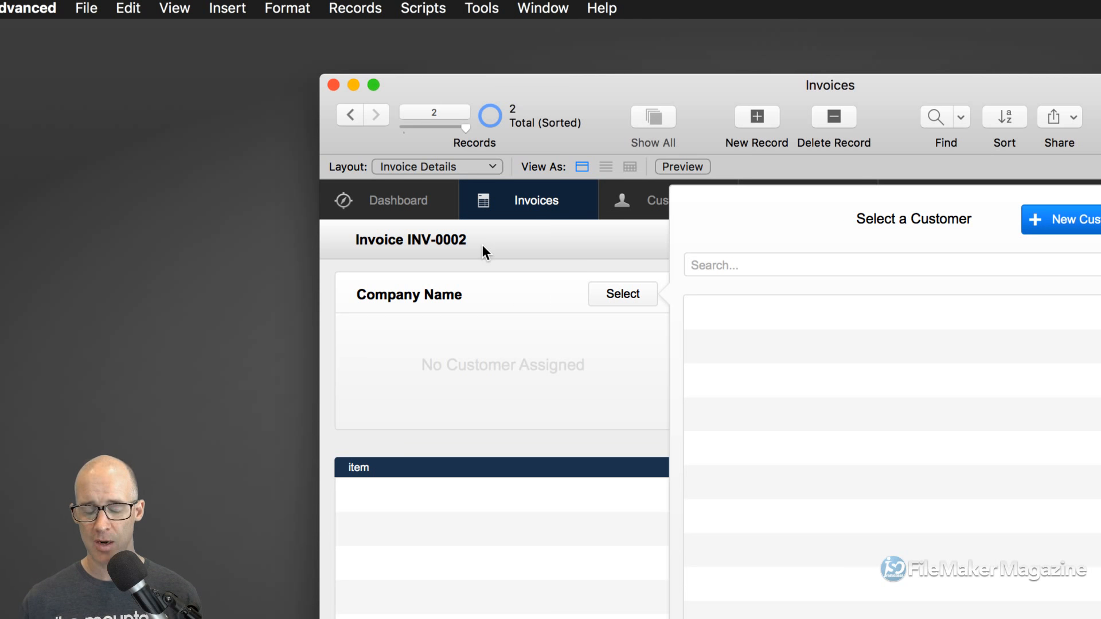
Search the invoiceNumber field for 2 and return to modify the find request.
{"action": "key", "text": "super+f"}
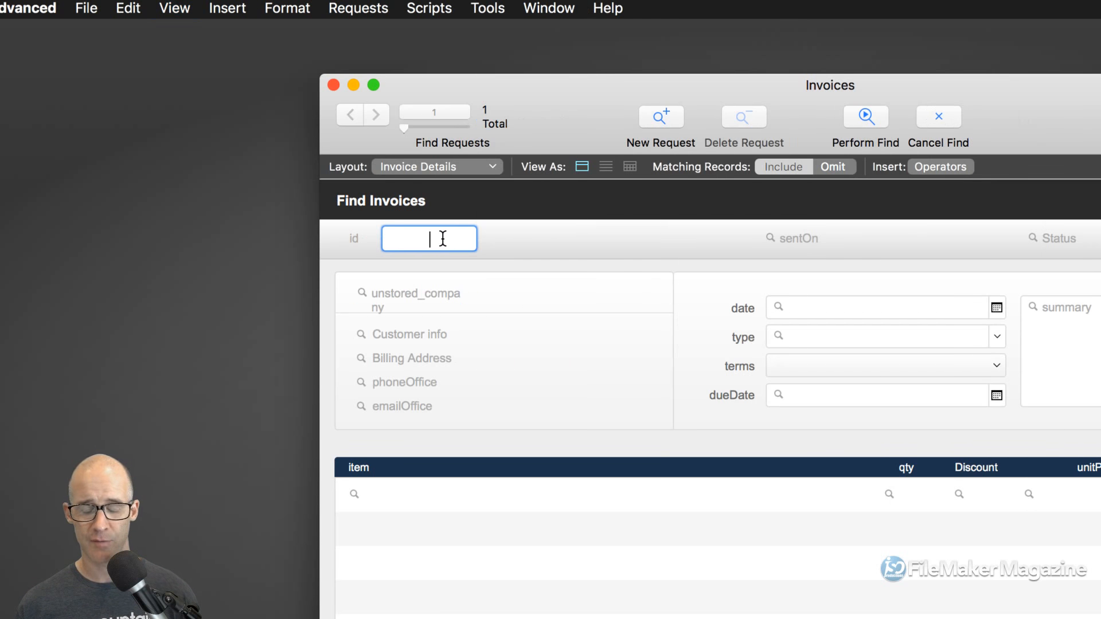
{"action": "type", "text": "2"}
{"action": "key", "text": "Return"}
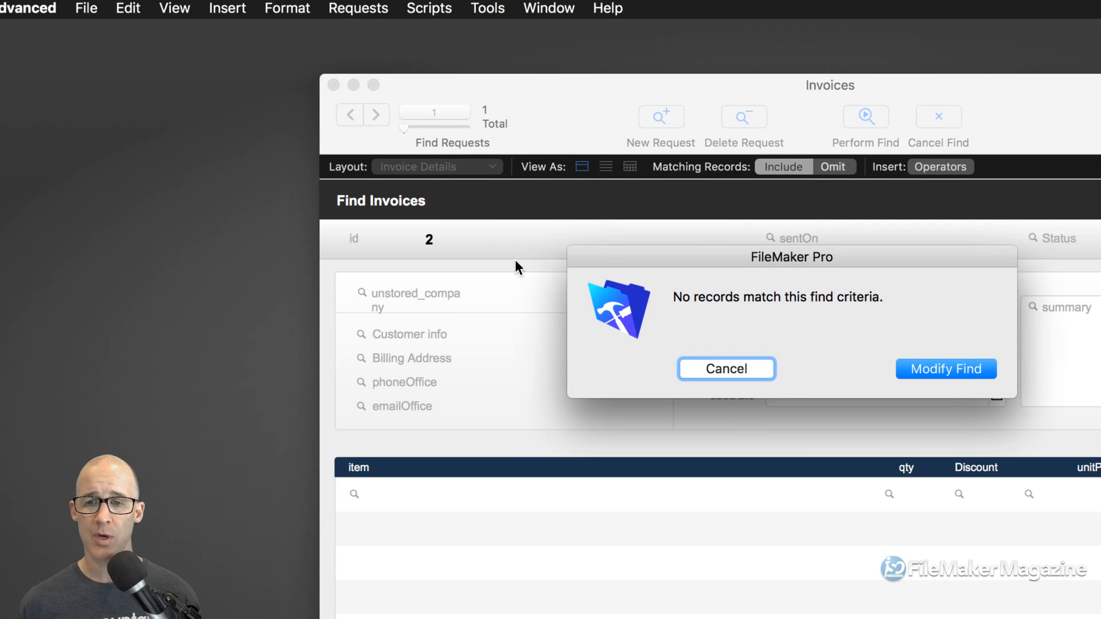
{"action": "left_click", "coordinate": [918, 367]}
Change the invoiceNumber search to 0002, perform the find and cancel it.
{"action": "left_click", "coordinate": [396, 237]}
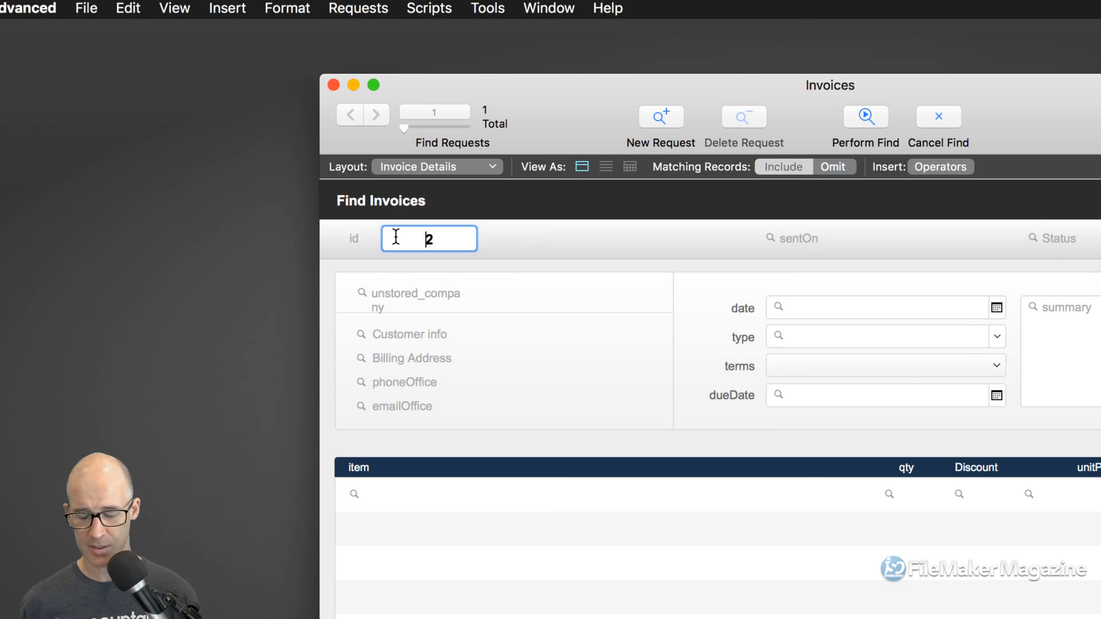
{"action": "type", "text": "000"}
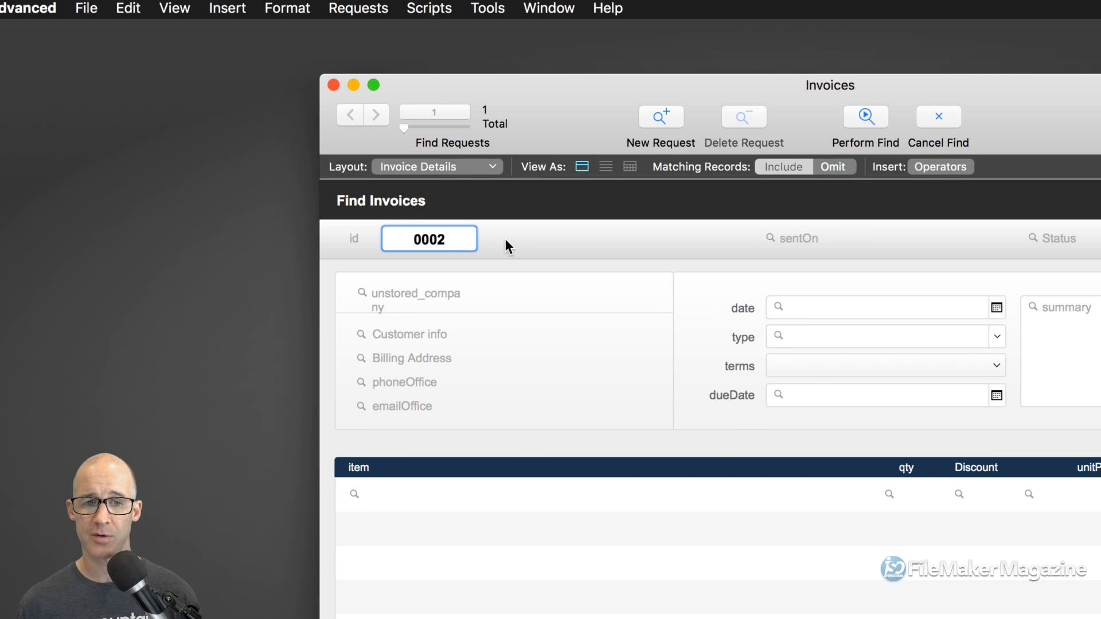
{"action": "left_click", "coordinate": [505, 240]}
{"action": "key", "text": "Return"}
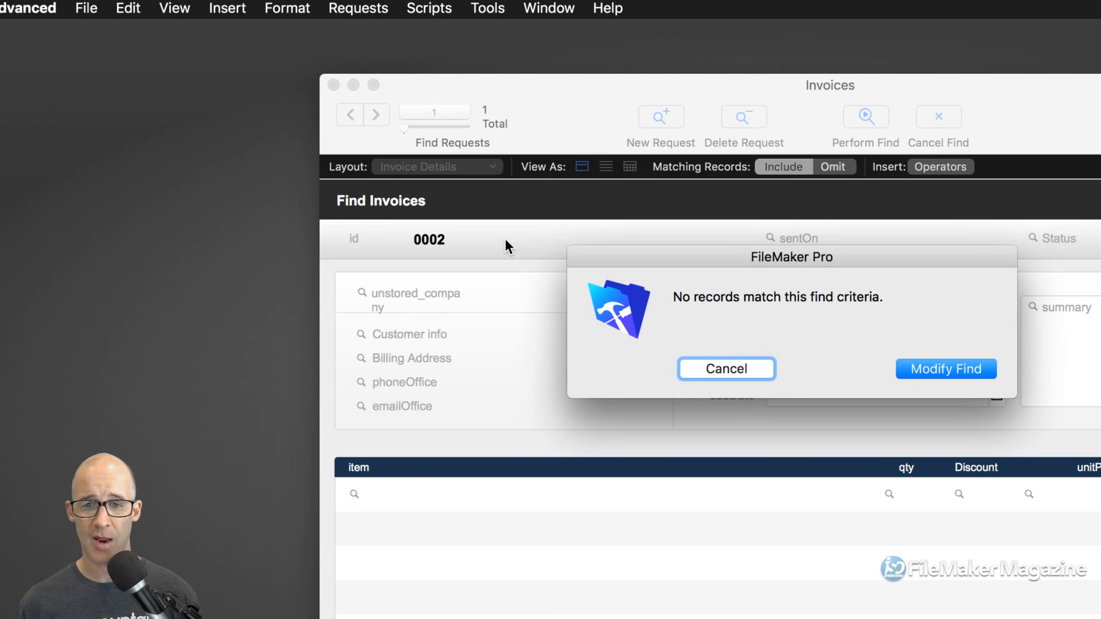
{"action": "left_click", "coordinate": [725, 368]}
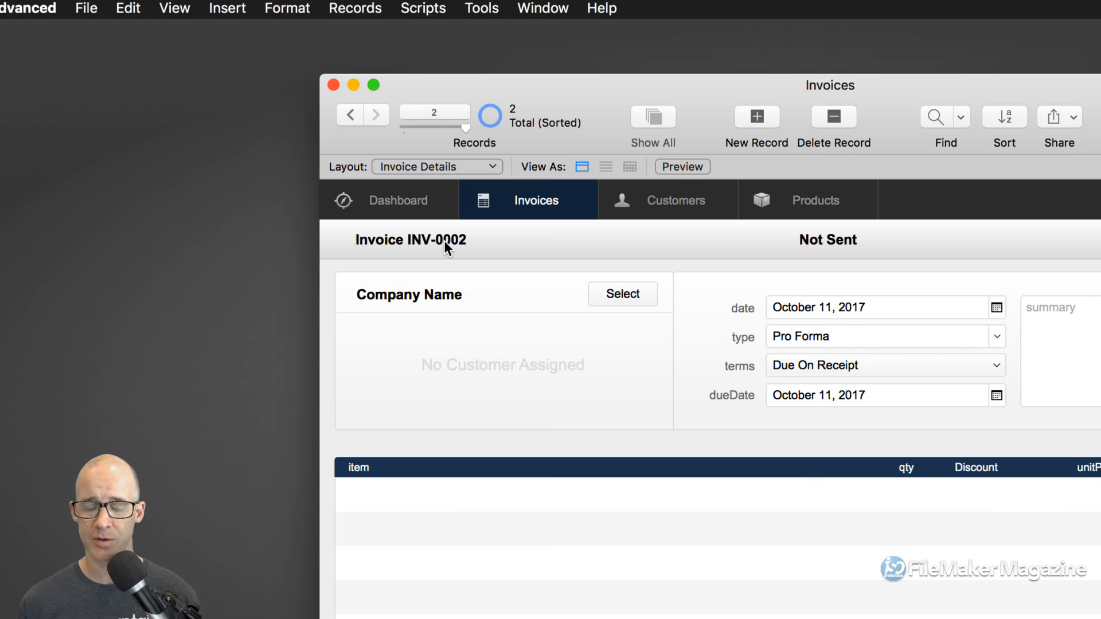
Find the invoice by its full invoice number, INV-0002.
{"action": "key", "text": "super+f"}
{"action": "type", "text": "INV-000"}
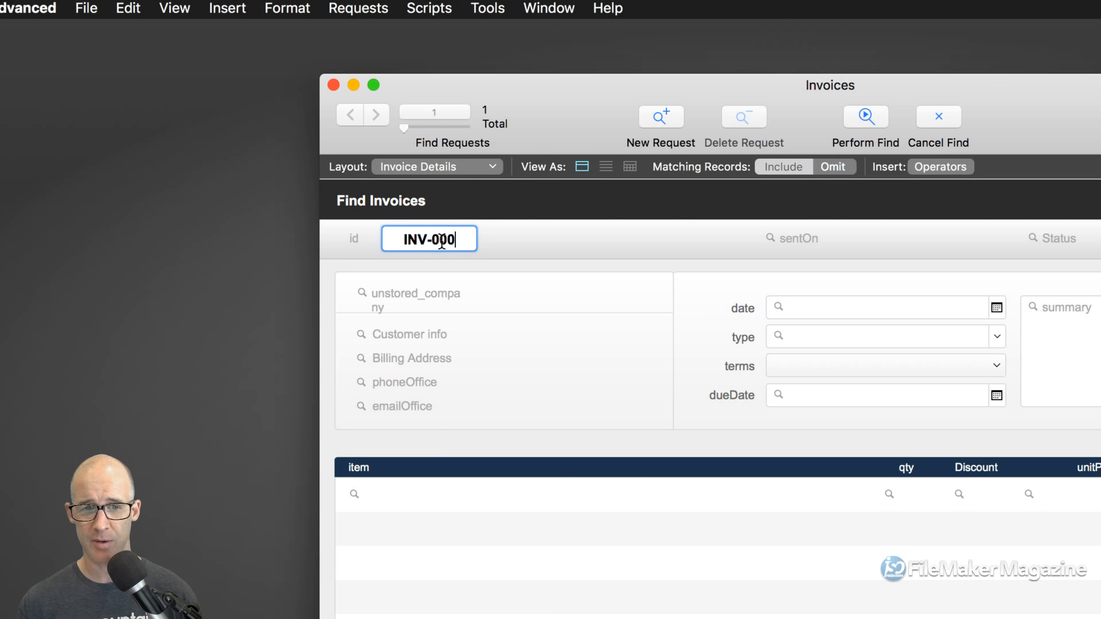
{"action": "type", "text": "2"}
{"action": "key", "text": "Return"}
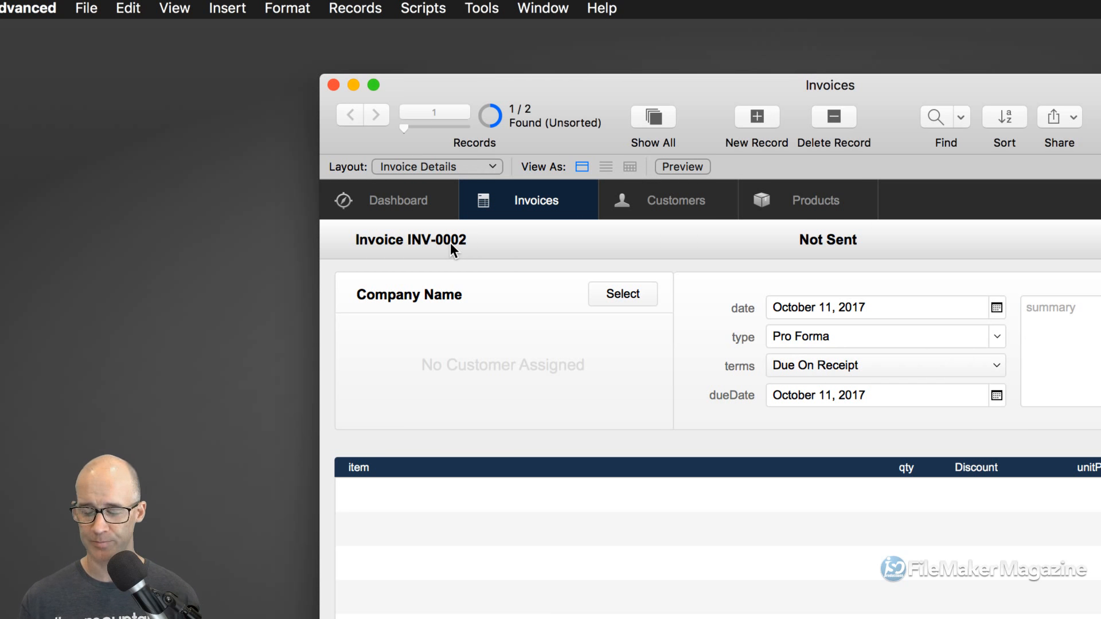
{"action": "left_click_drag", "start_coordinate": [580, 94], "coordinate": [478, 77]}
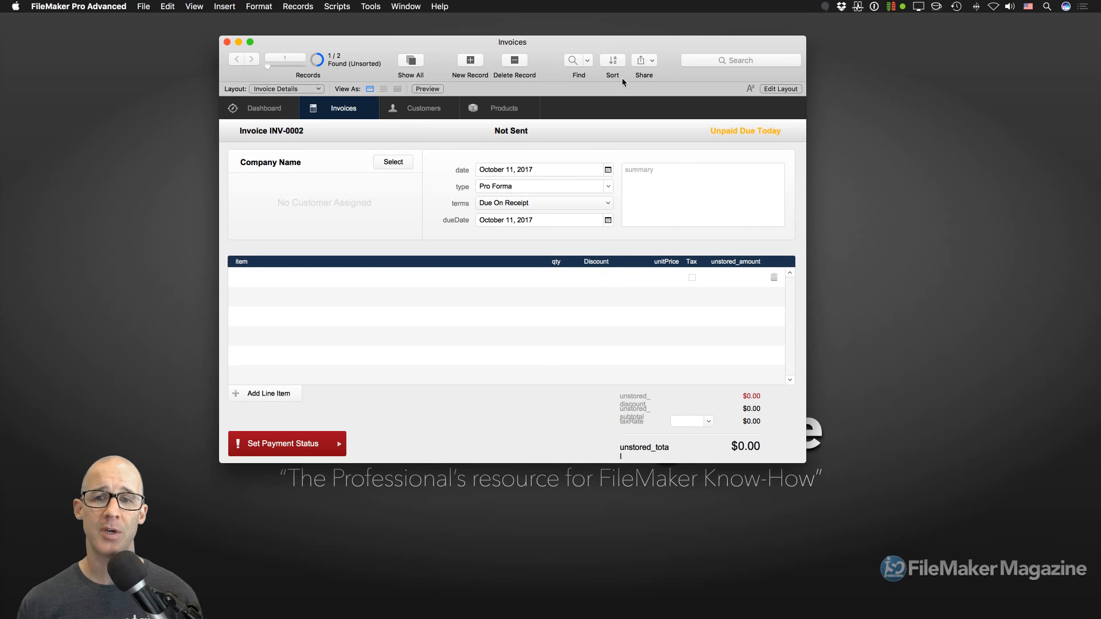
{"action": "left_click_drag", "start_coordinate": [622, 81], "coordinate": [592, 70]}
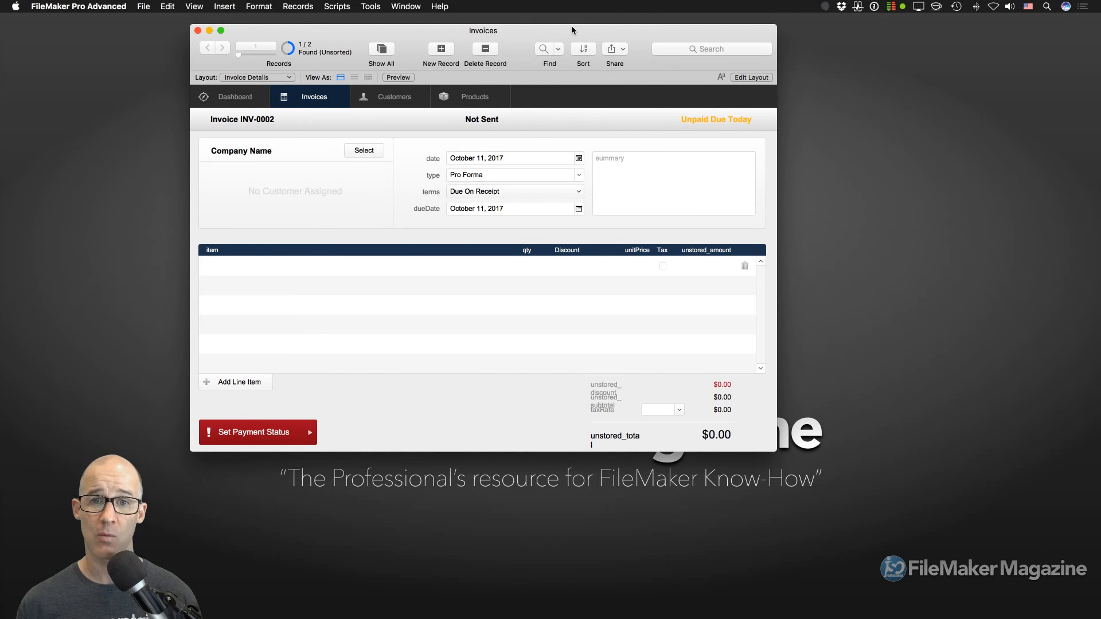
{"action": "left_click_drag", "start_coordinate": [572, 27], "coordinate": [521, 29]}
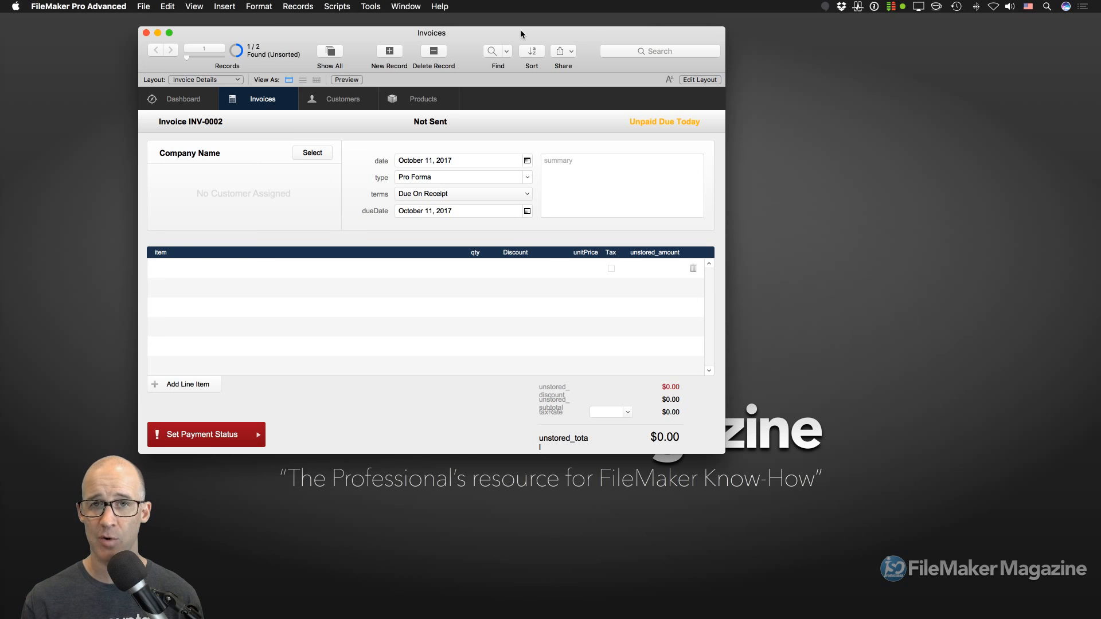
{"action": "left_click_drag", "start_coordinate": [521, 32], "coordinate": [480, 31]}
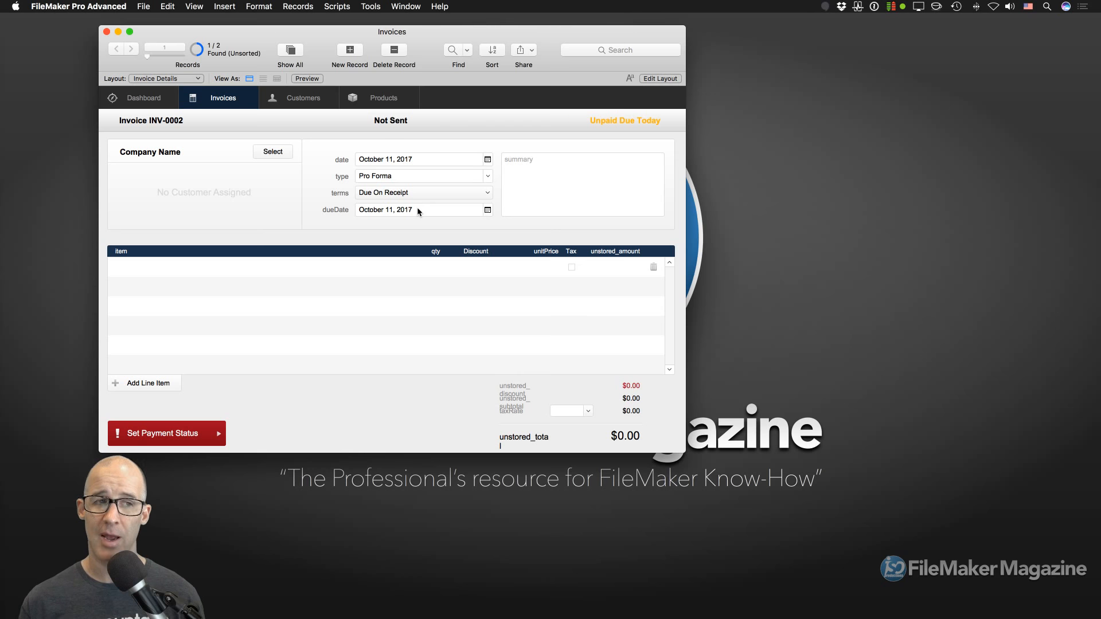
Open the layout management window and collapse all of its layout folders.
{"action": "left_click", "coordinate": [143, 6]}
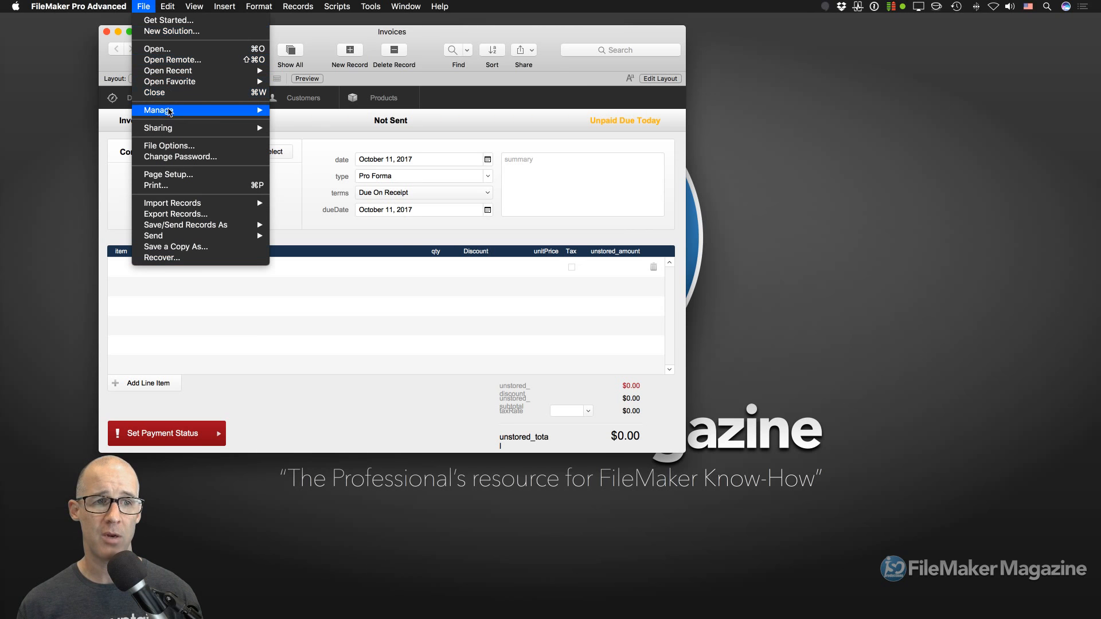
{"action": "mouse_move", "coordinate": [169, 111]}
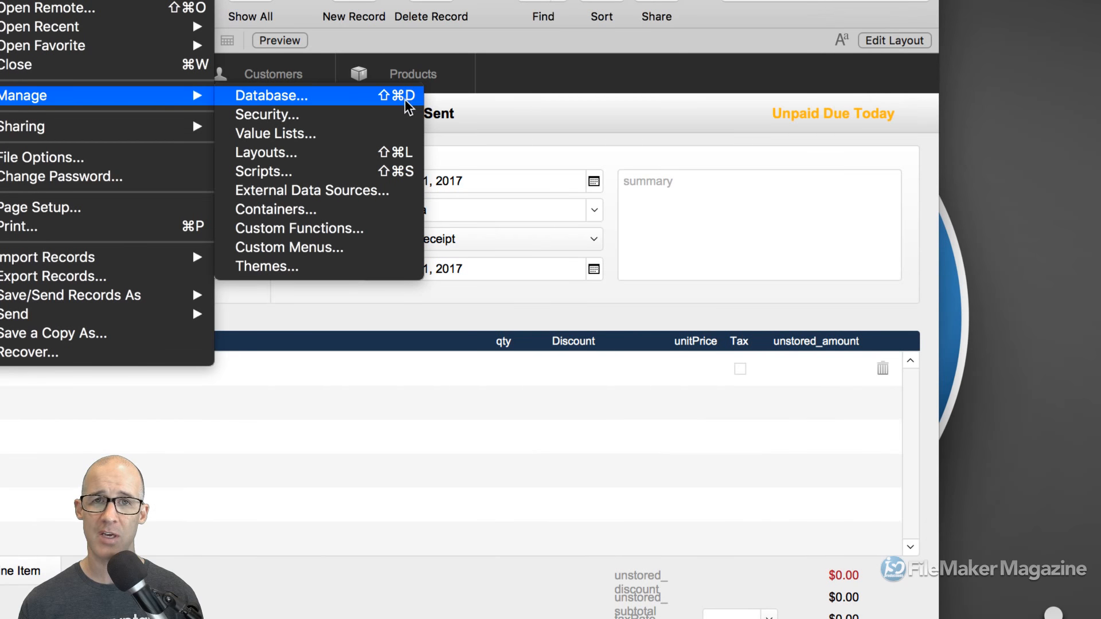
{"action": "left_click", "coordinate": [398, 153]}
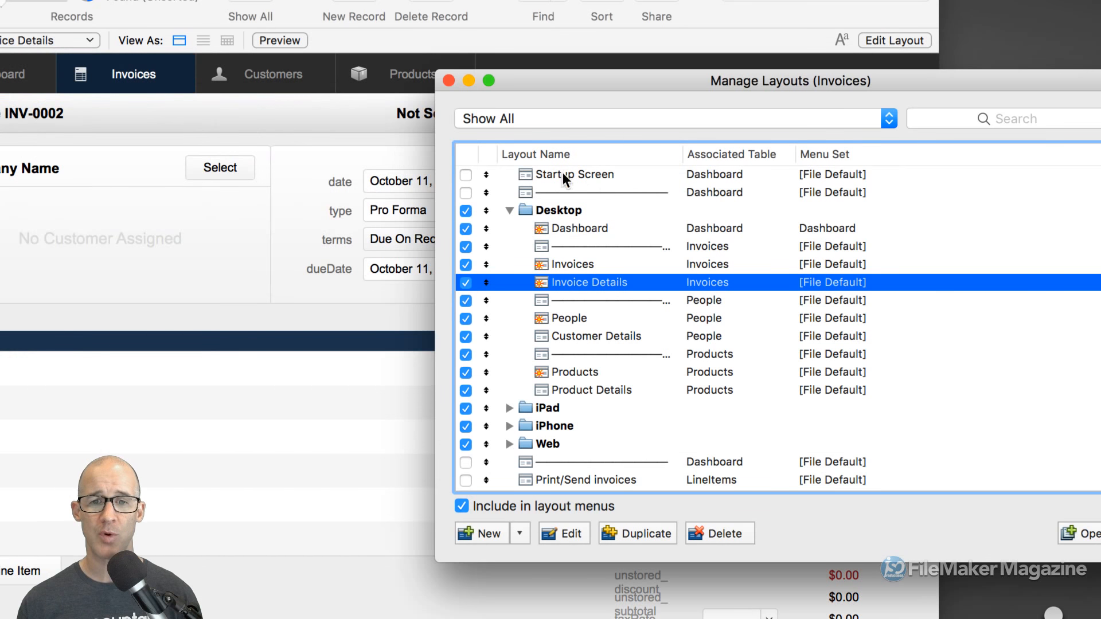
{"action": "left_click_drag", "start_coordinate": [672, 84], "coordinate": [544, 44]}
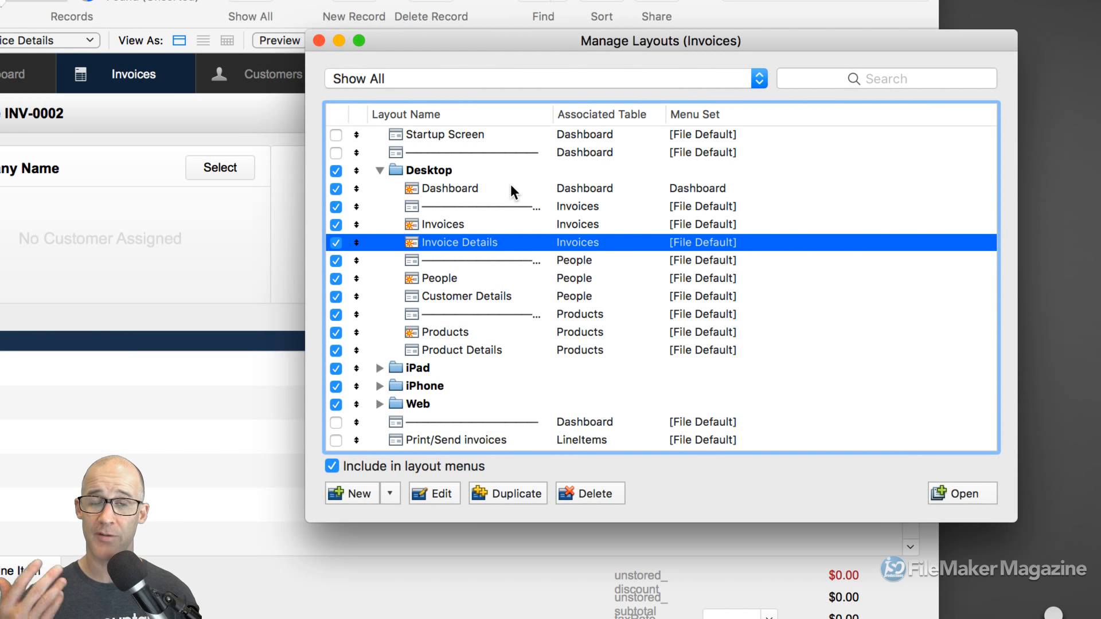
{"action": "key", "text": "super+a"}
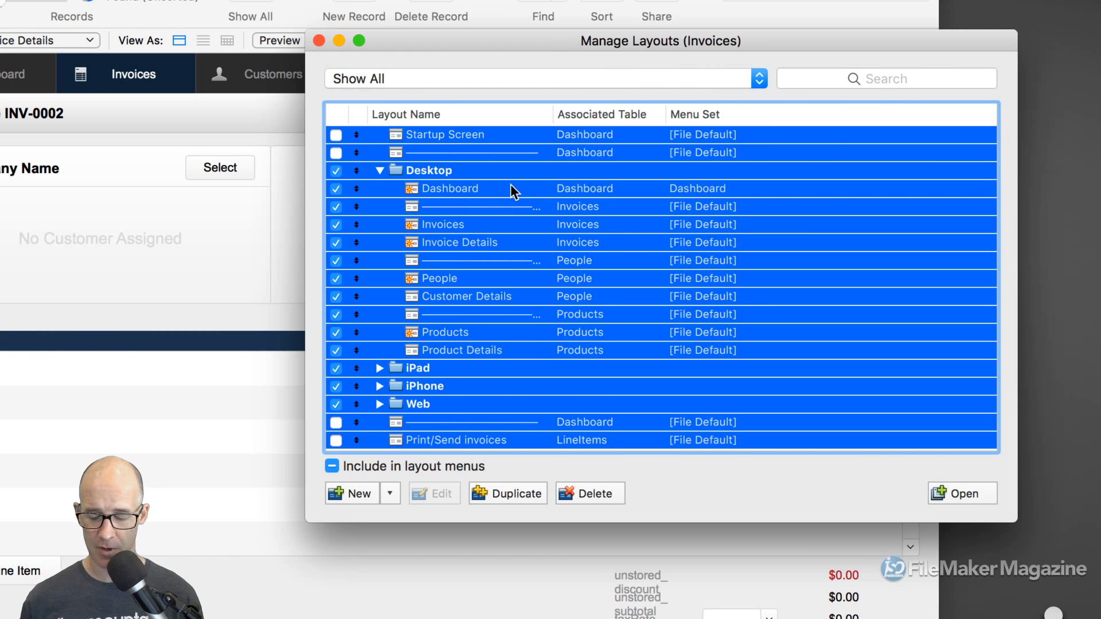
{"action": "key", "text": "Left"}
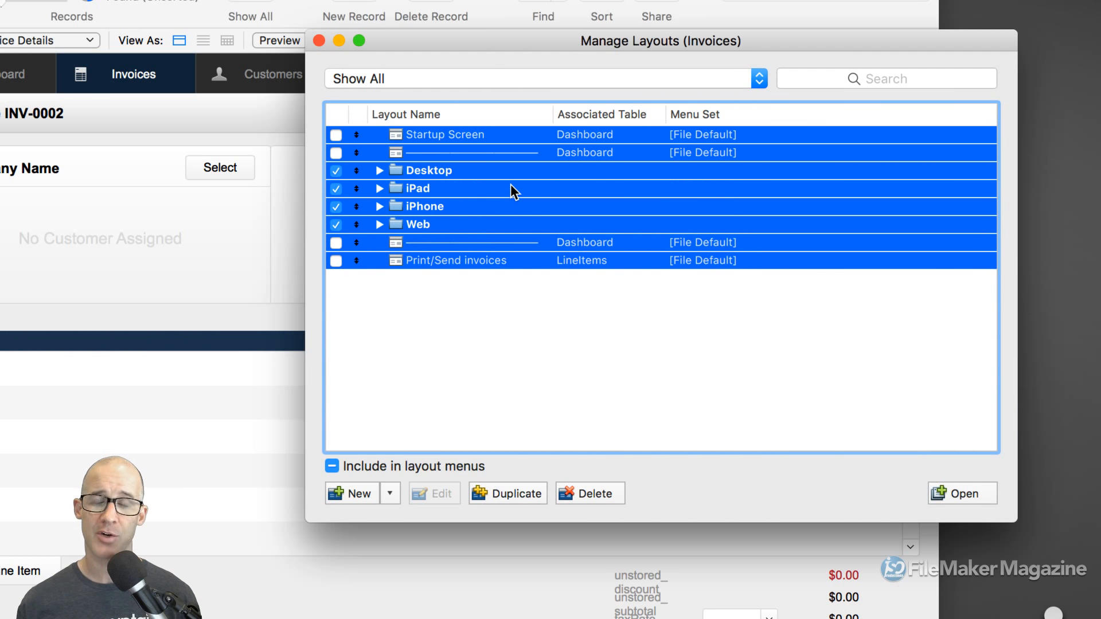
{"action": "left_click", "coordinate": [469, 296]}
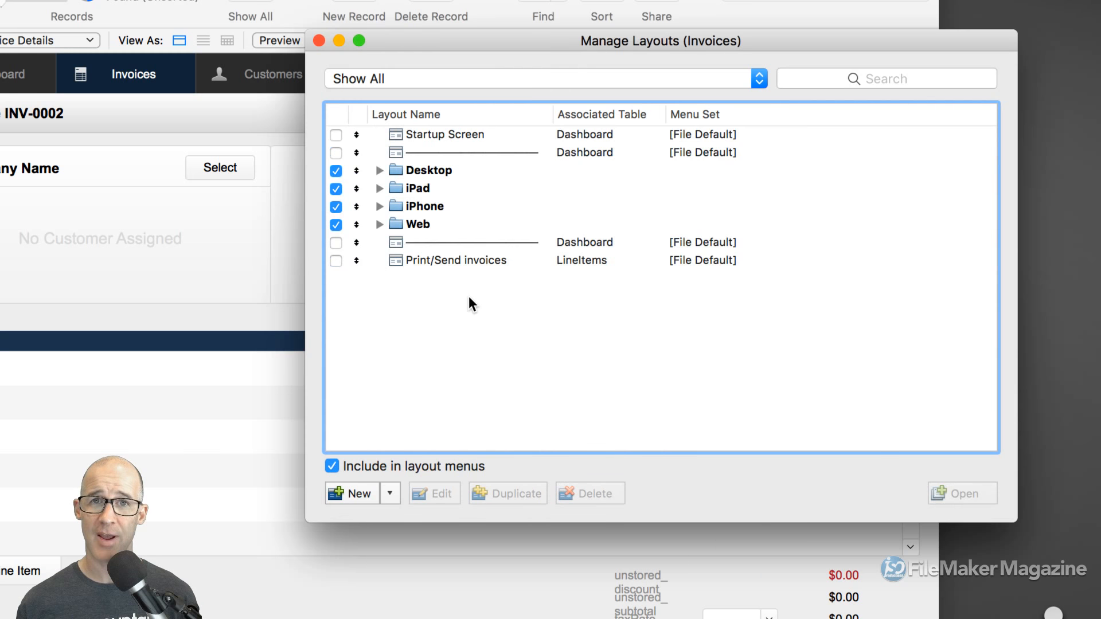
Create a new layout folder named Developer.
{"action": "left_click", "coordinate": [390, 494]}
{"action": "left_click", "coordinate": [403, 529]}
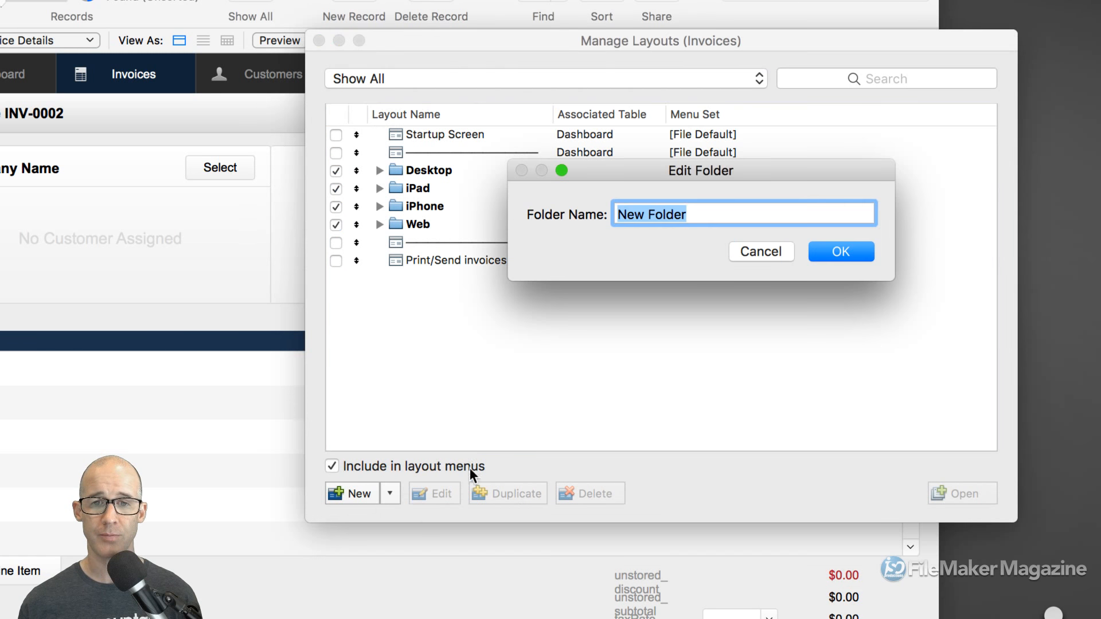
{"action": "type", "text": "Developer"}
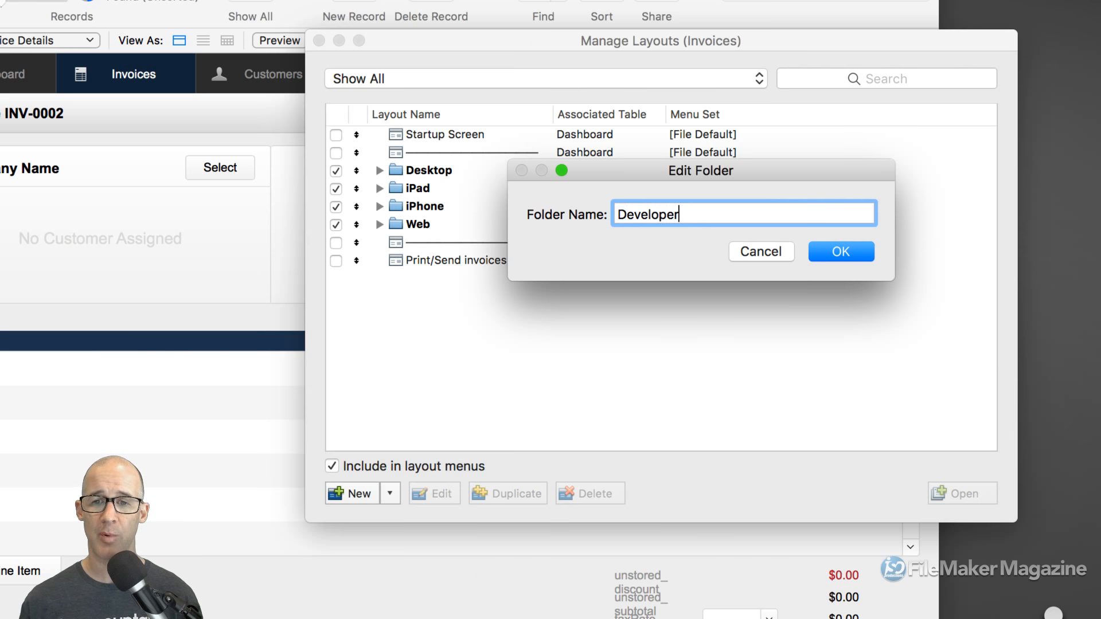
{"action": "key", "text": "Return"}
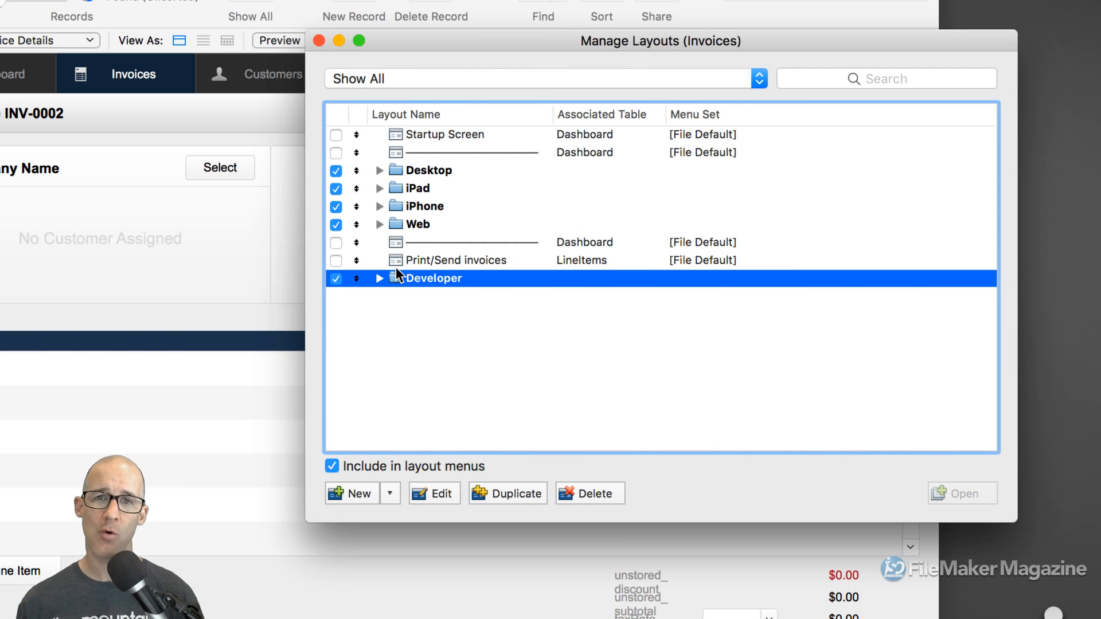
Move the Developer folder above the Desktop folder and exclude it from the layout menus.
{"action": "left_click_drag", "start_coordinate": [396, 267], "coordinate": [399, 301]}
{"action": "left_click_drag", "start_coordinate": [397, 259], "coordinate": [396, 160]}
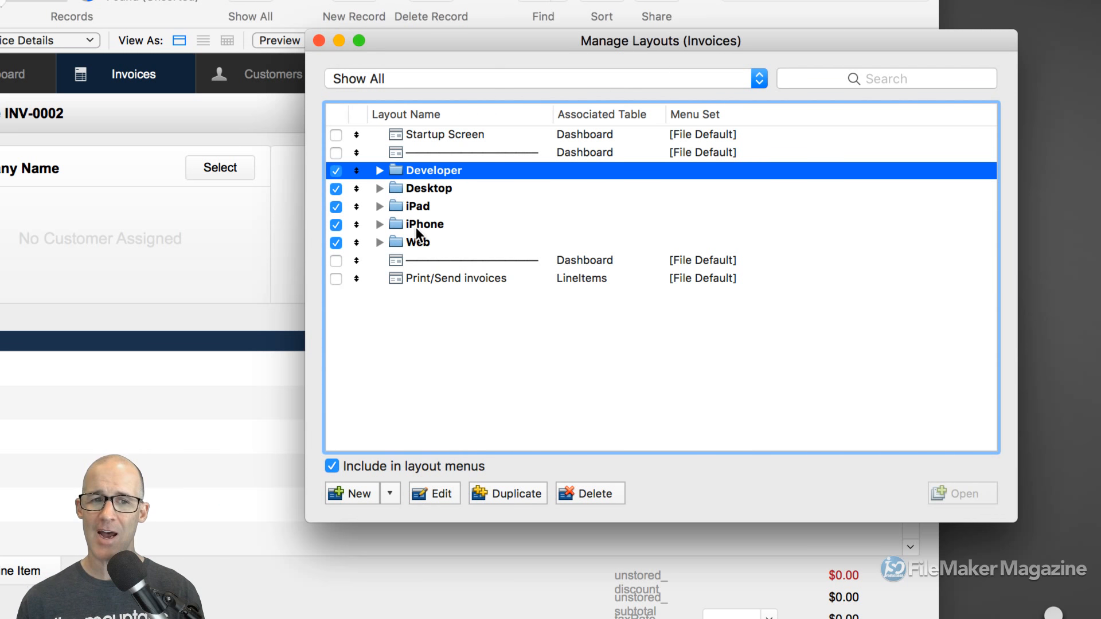
{"action": "left_click", "coordinate": [336, 172]}
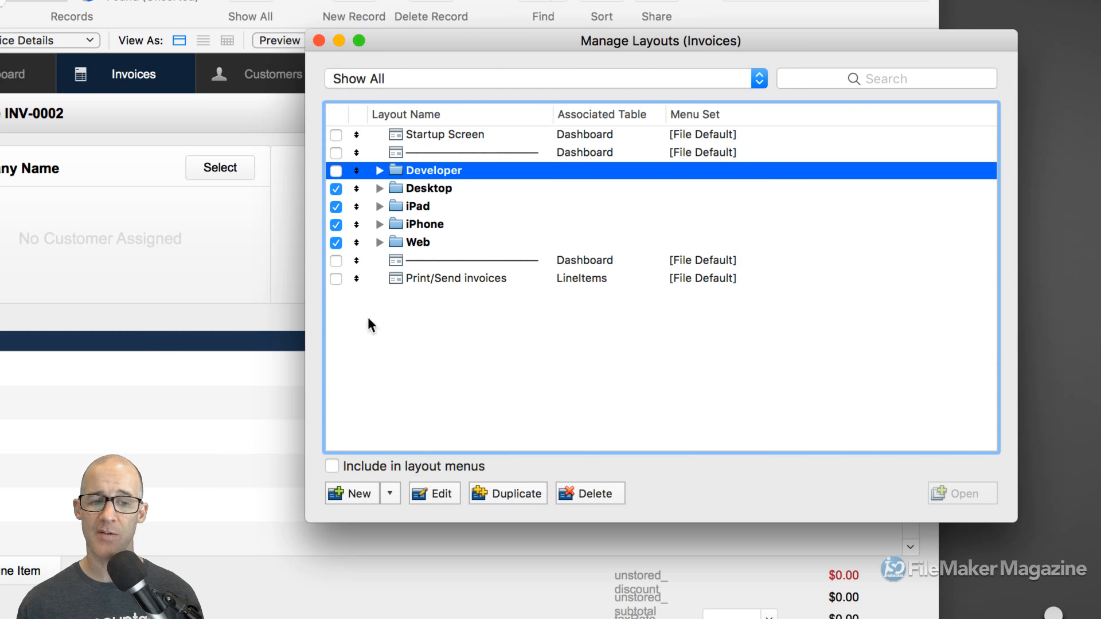
{"action": "left_click", "coordinate": [360, 494]}
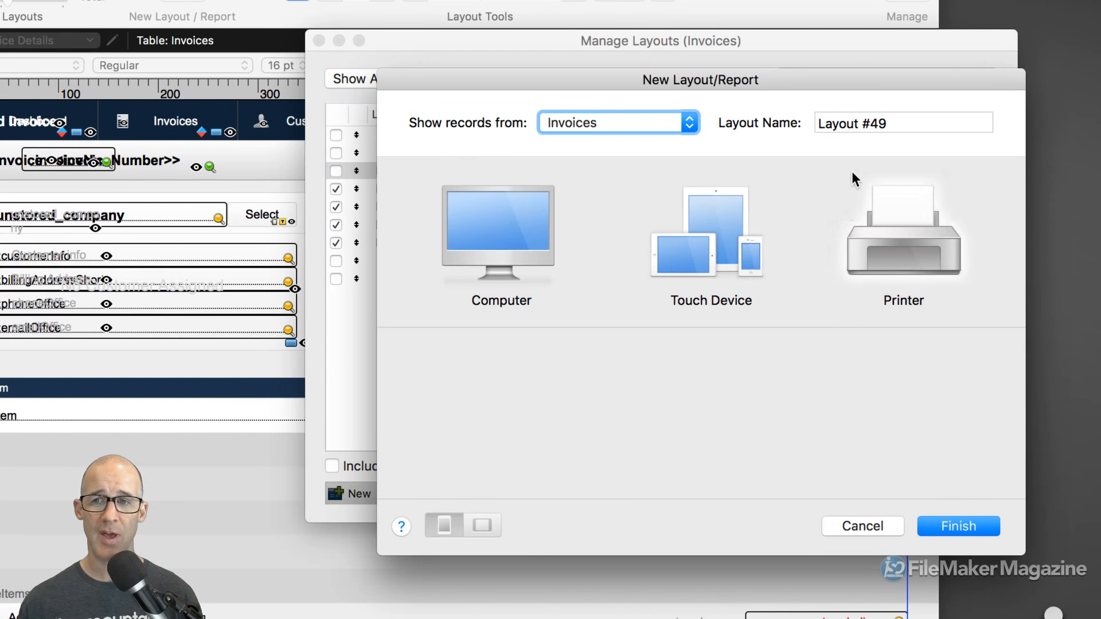
{"action": "left_click", "coordinate": [644, 124]}
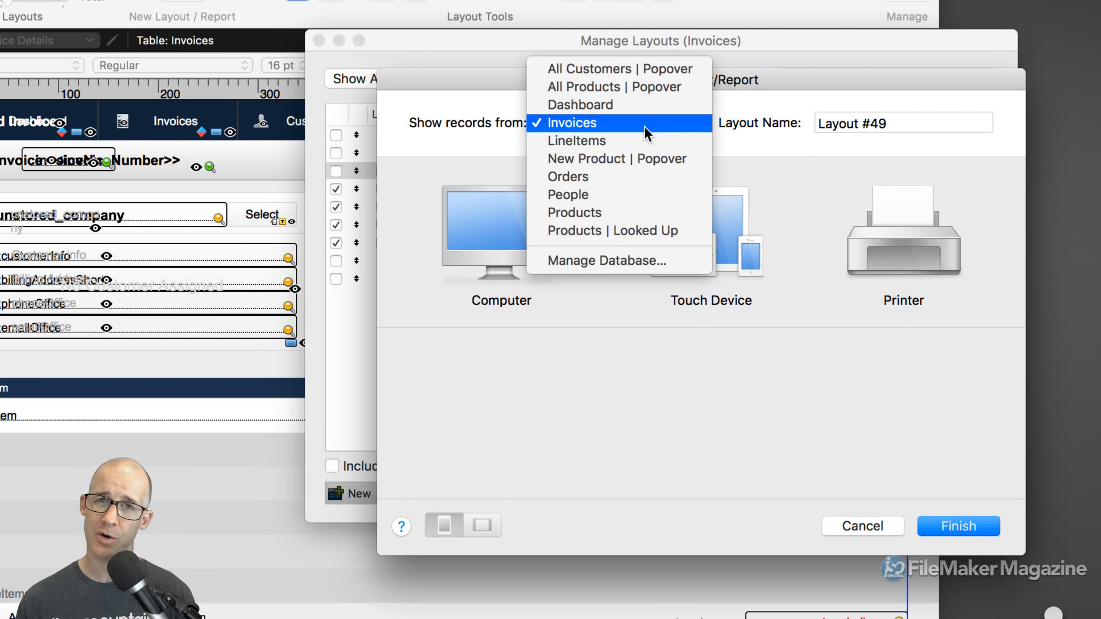
{"action": "left_click", "coordinate": [645, 127]}
{"action": "left_click", "coordinate": [900, 123]}
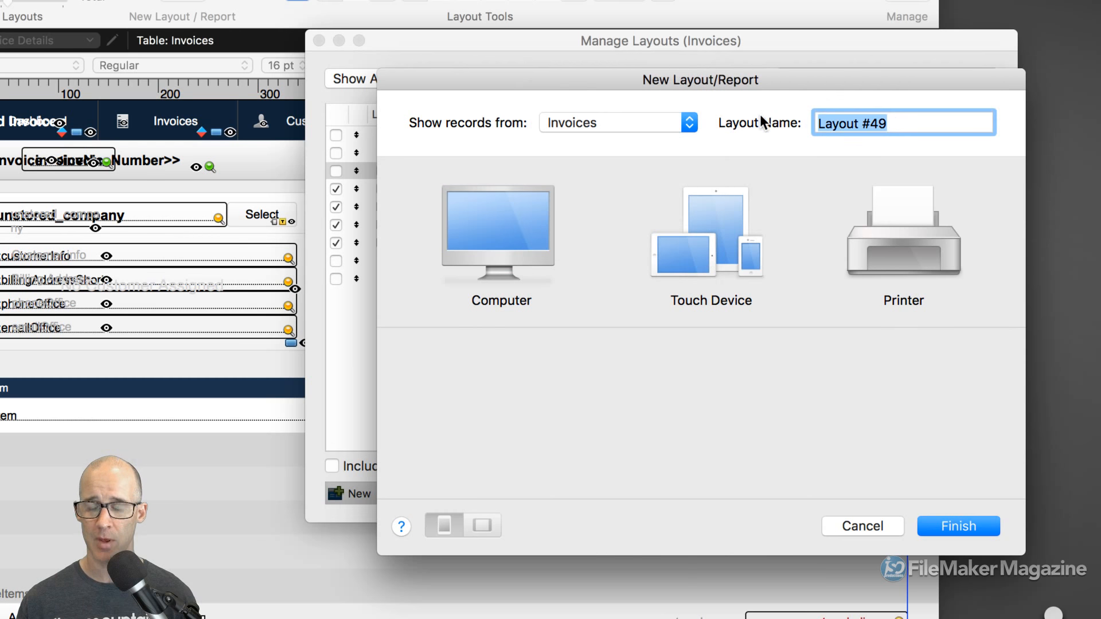
{"action": "type", "text": "@"}
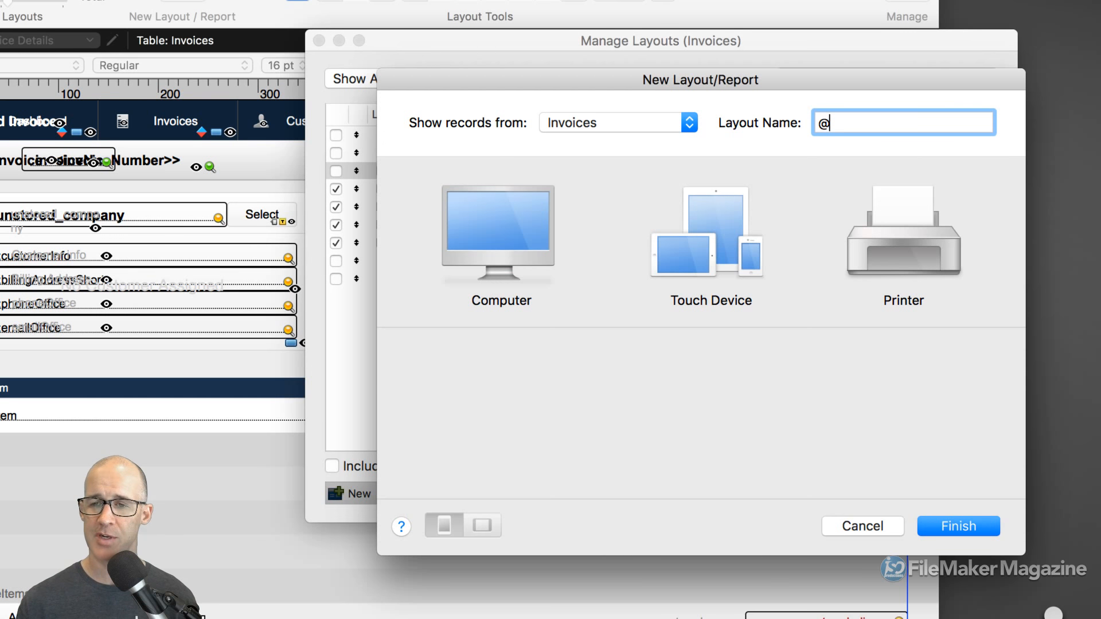
{"action": "type", "text": "Invoice"}
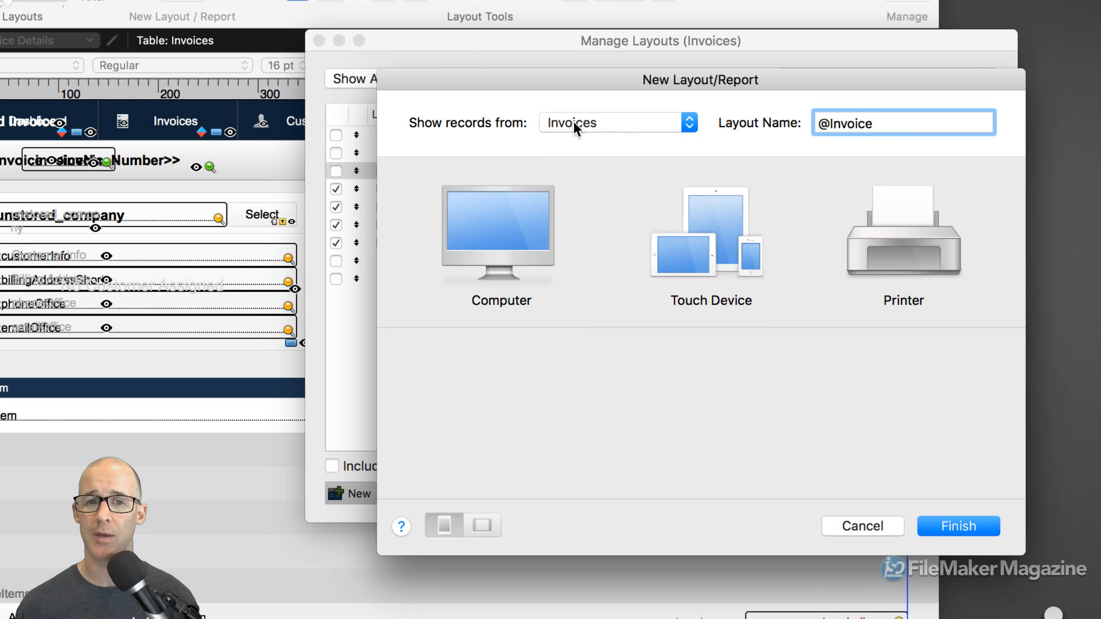
{"action": "type", "text": "s"}
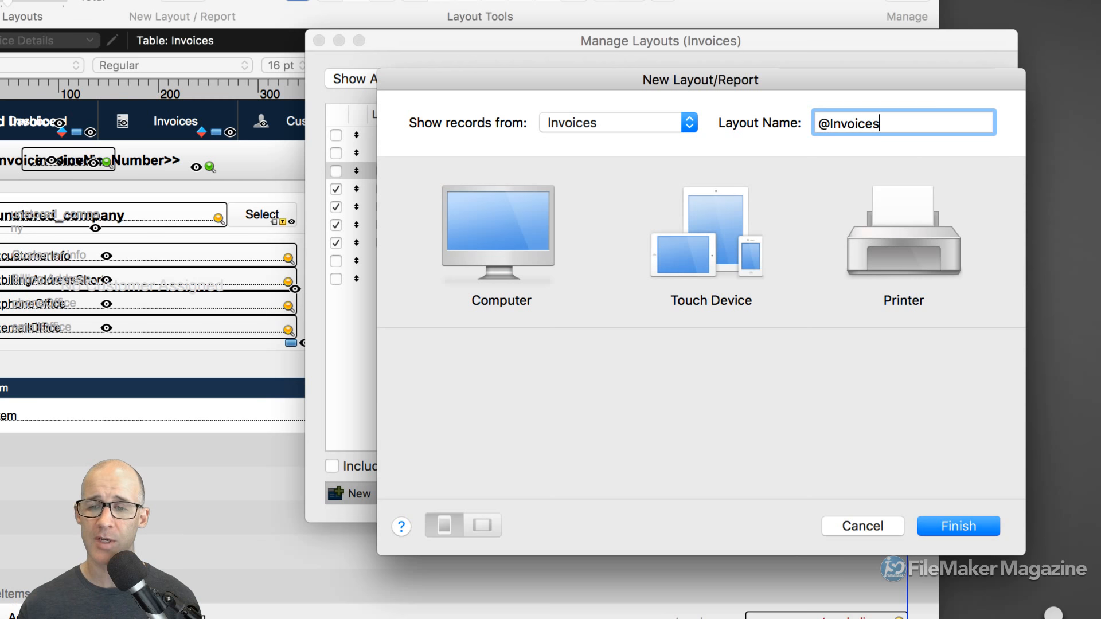
{"action": "left_click", "coordinate": [955, 527]}
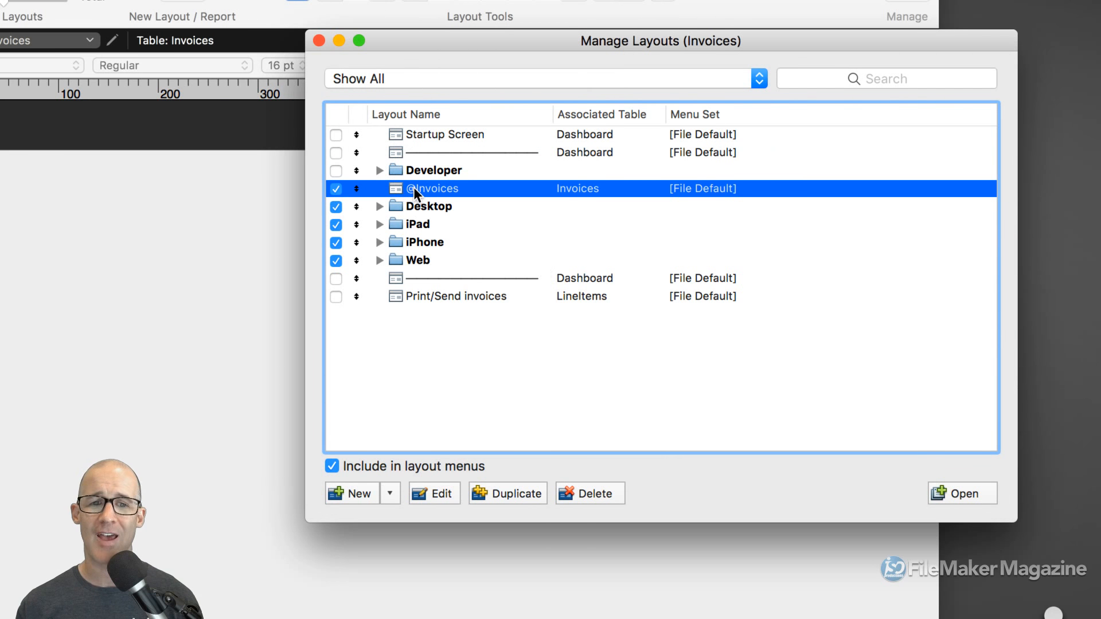
{"action": "left_click_drag", "start_coordinate": [415, 187], "coordinate": [437, 176]}
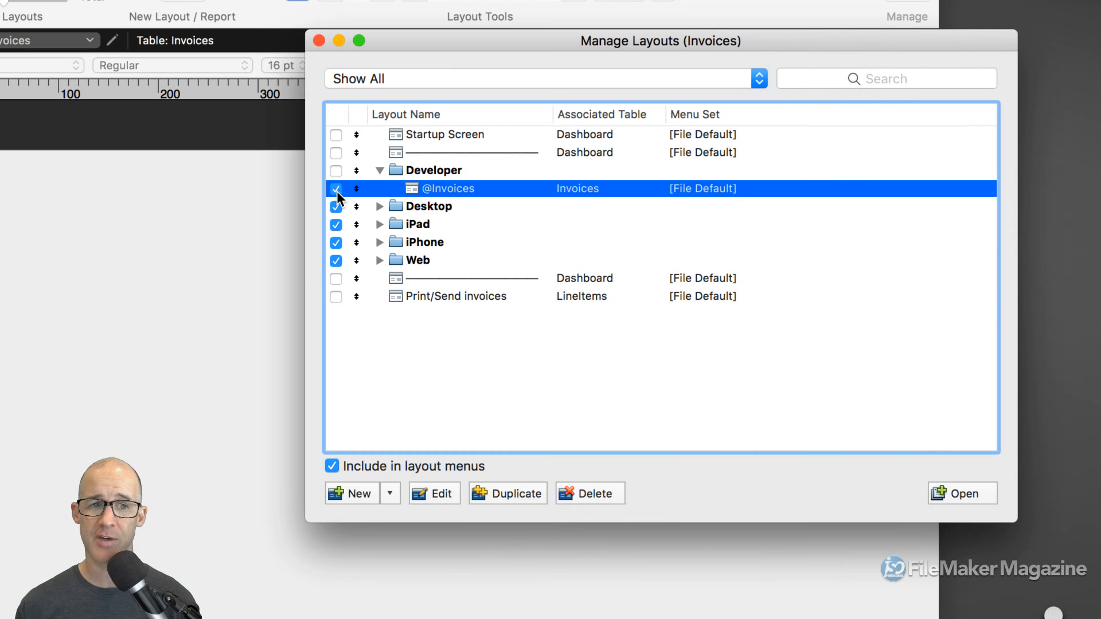
{"action": "left_click", "coordinate": [336, 189]}
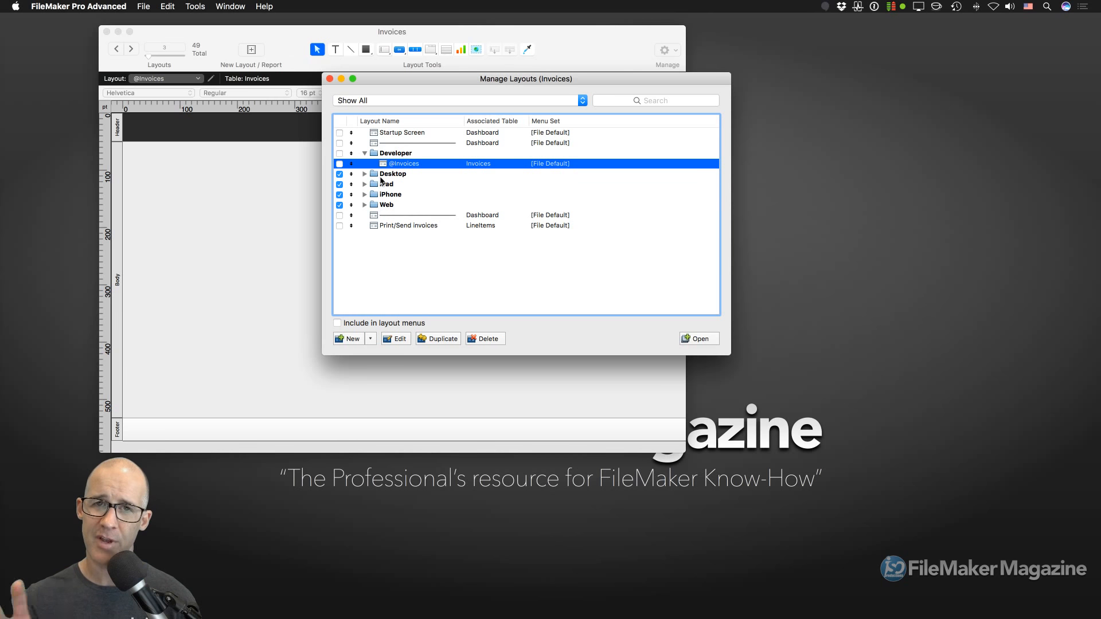
Examine the relationships graph of the Invoices database, enlarged to show every table occurrence, and close it.
{"action": "left_click_drag", "start_coordinate": [587, 75], "coordinate": [842, 131]}
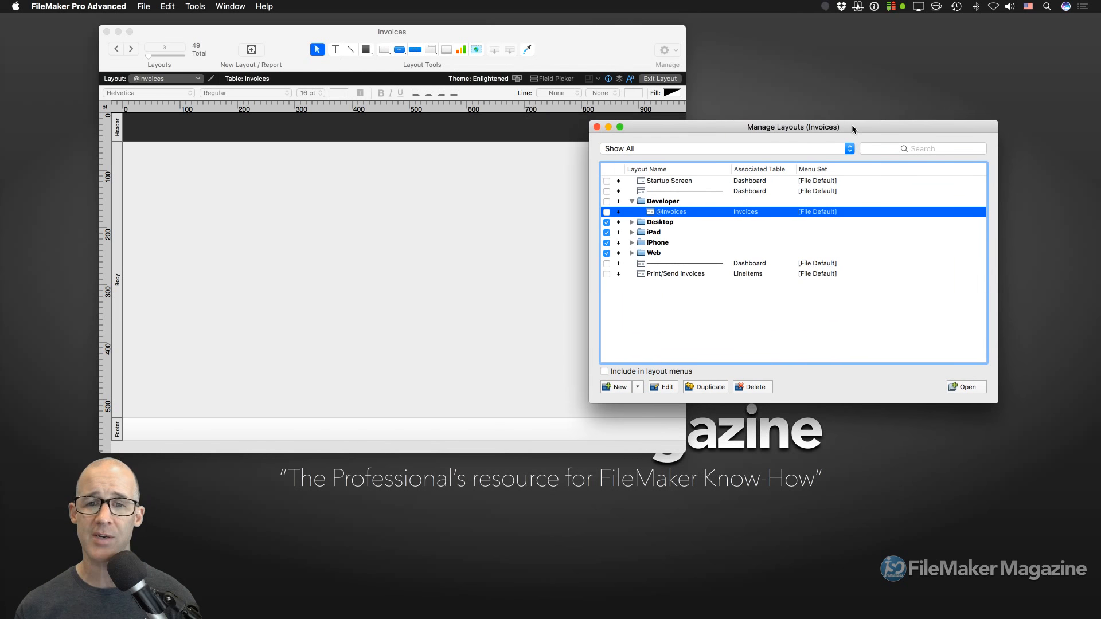
{"action": "left_click", "coordinate": [500, 156]}
{"action": "key", "text": "super+shift+d"}
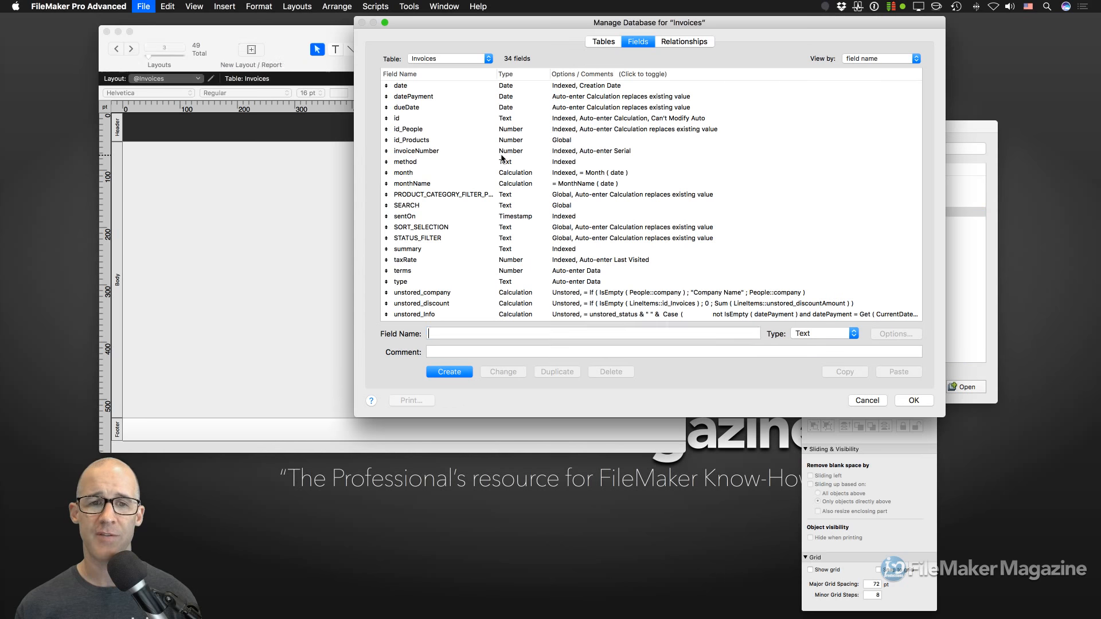
{"action": "left_click_drag", "start_coordinate": [657, 25], "coordinate": [542, 49]}
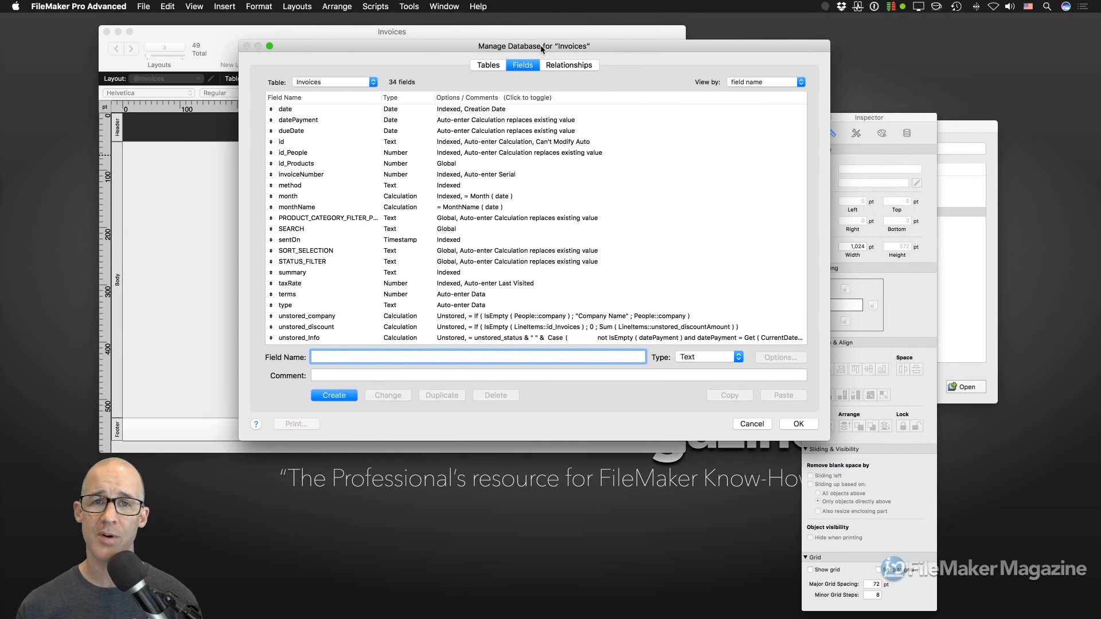
{"action": "left_click", "coordinate": [569, 65]}
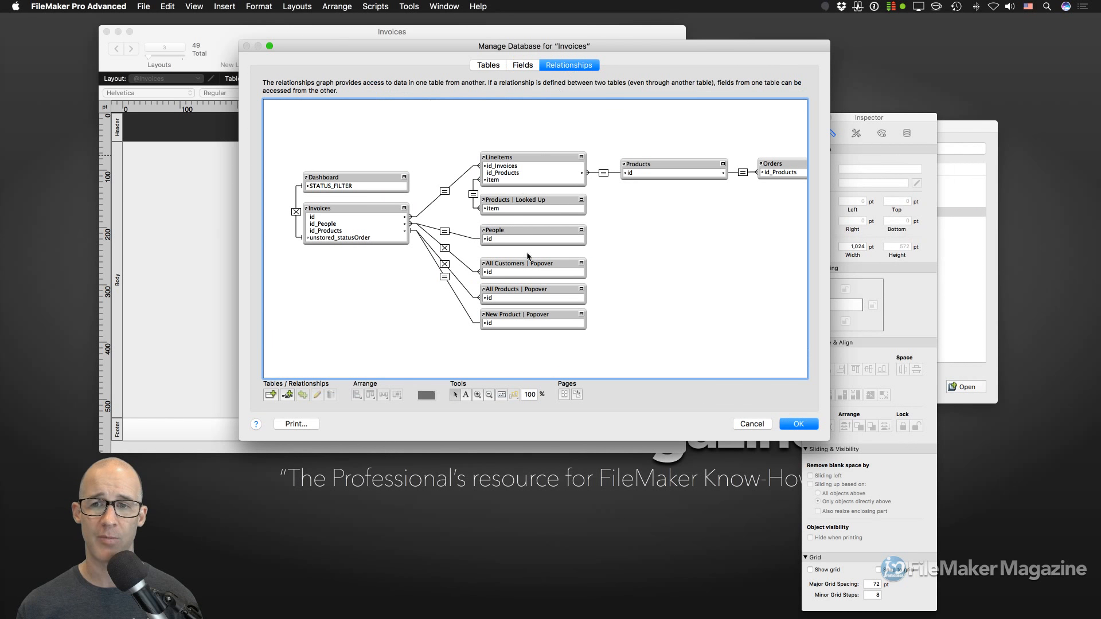
{"action": "left_click_drag", "start_coordinate": [829, 440], "coordinate": [893, 451]}
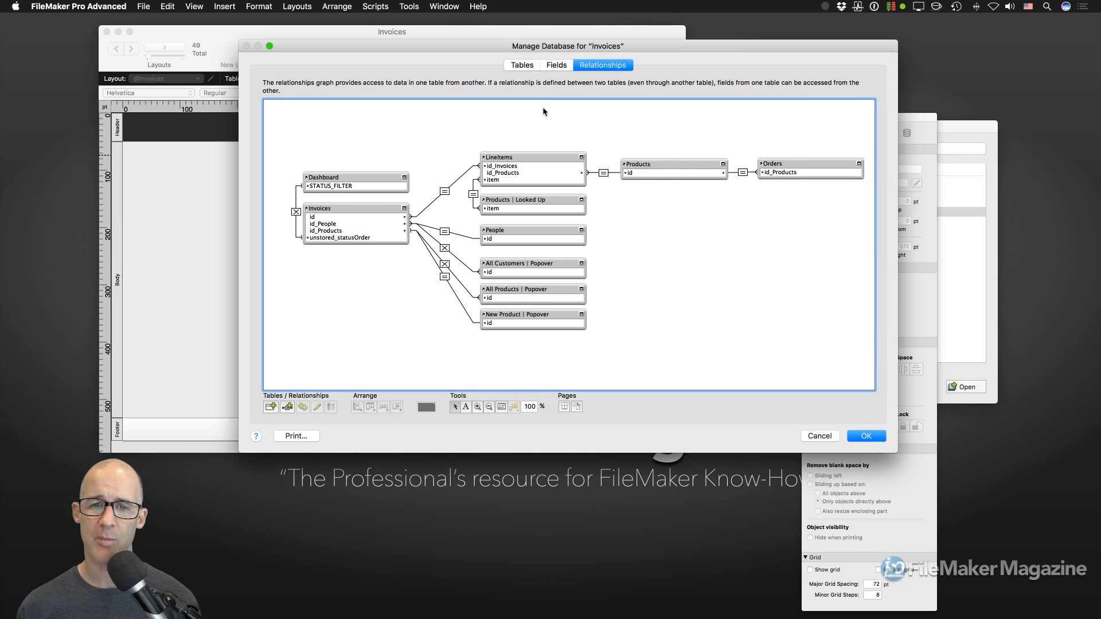
{"action": "left_click_drag", "start_coordinate": [543, 46], "coordinate": [596, 46]}
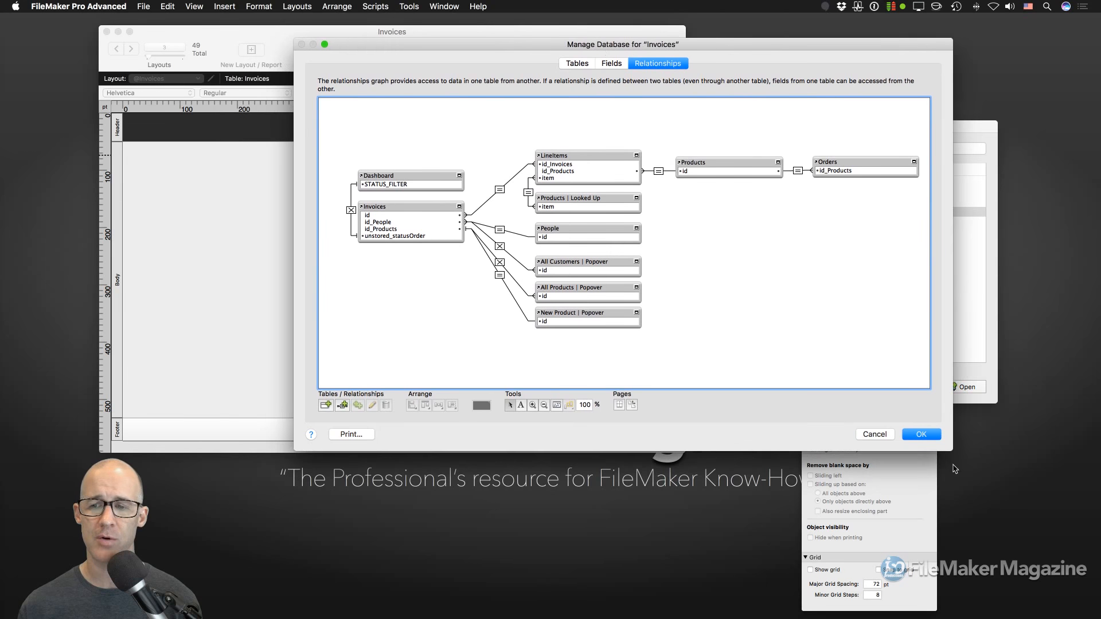
{"action": "left_click", "coordinate": [921, 435]}
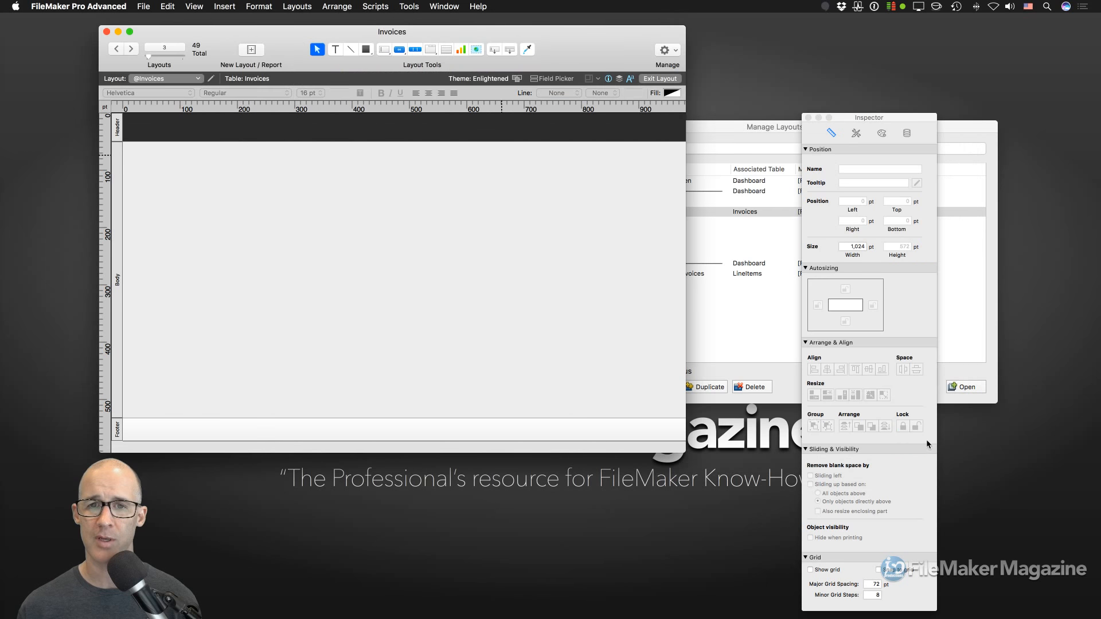
Open the recent file Invoices 2 and arrange its window beside the Invoices window.
{"action": "left_click", "coordinate": [140, 6]}
{"action": "mouse_move", "coordinate": [174, 72]}
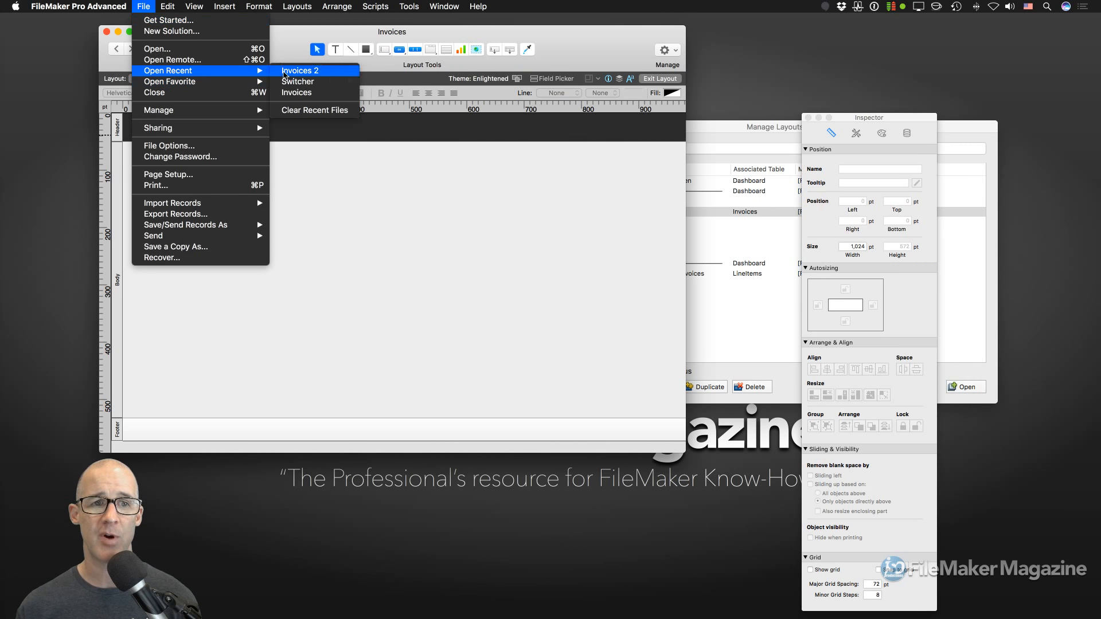
{"action": "left_click", "coordinate": [299, 71]}
{"action": "left_click_drag", "start_coordinate": [580, 53], "coordinate": [394, 67]}
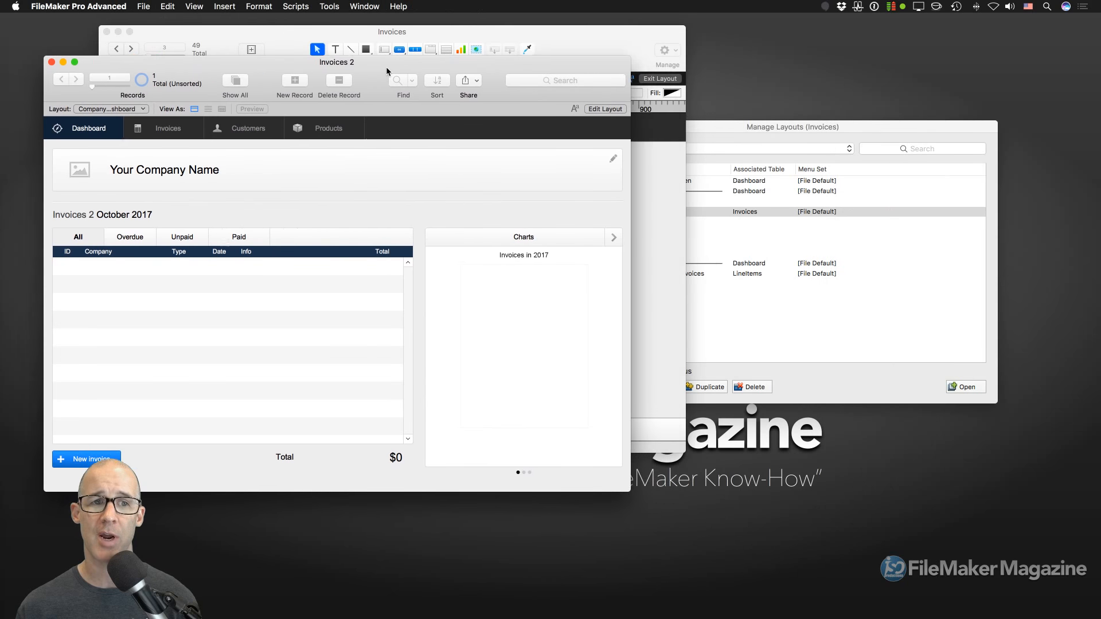
{"action": "left_click_drag", "start_coordinate": [478, 29], "coordinate": [750, 70]}
{"action": "left_click", "coordinate": [377, 66]}
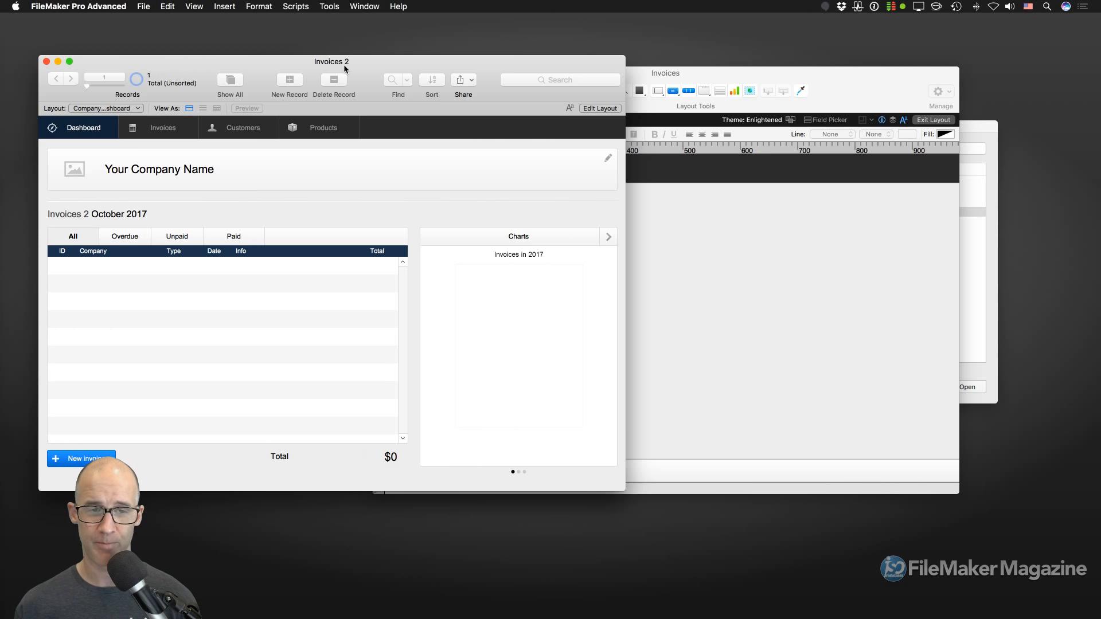
Show the relationships graph of the Invoices 2 database in an enlarged window to examine its table occurrences and match fields.
{"action": "key", "text": "super+shift+d"}
{"action": "left_click_drag", "start_coordinate": [573, 47], "coordinate": [438, 47]}
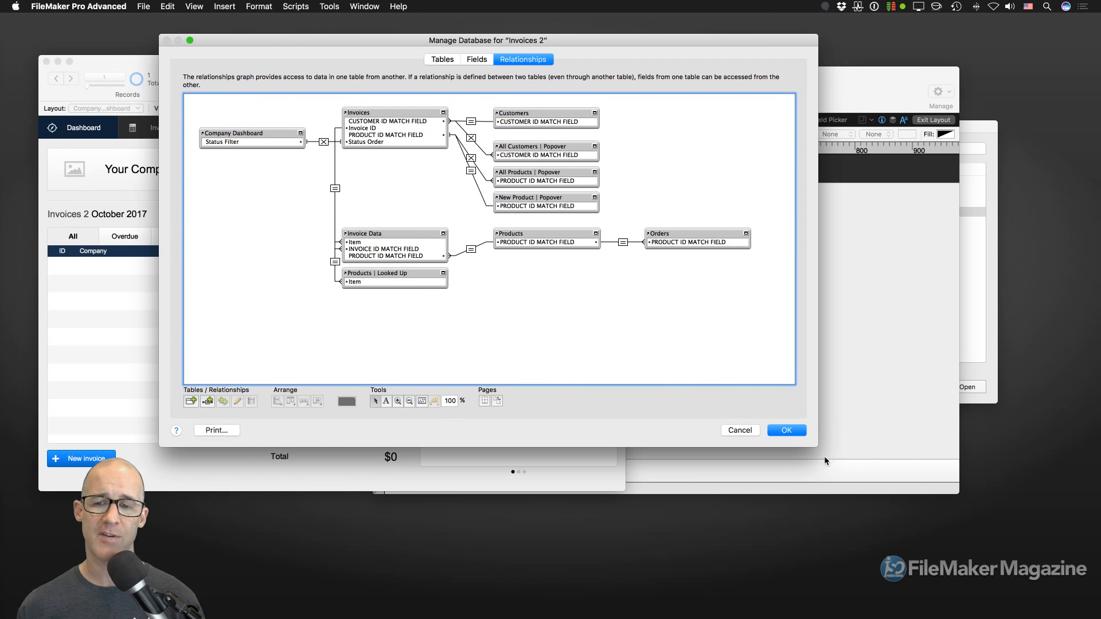
{"action": "left_click_drag", "start_coordinate": [817, 446], "coordinate": [830, 457]}
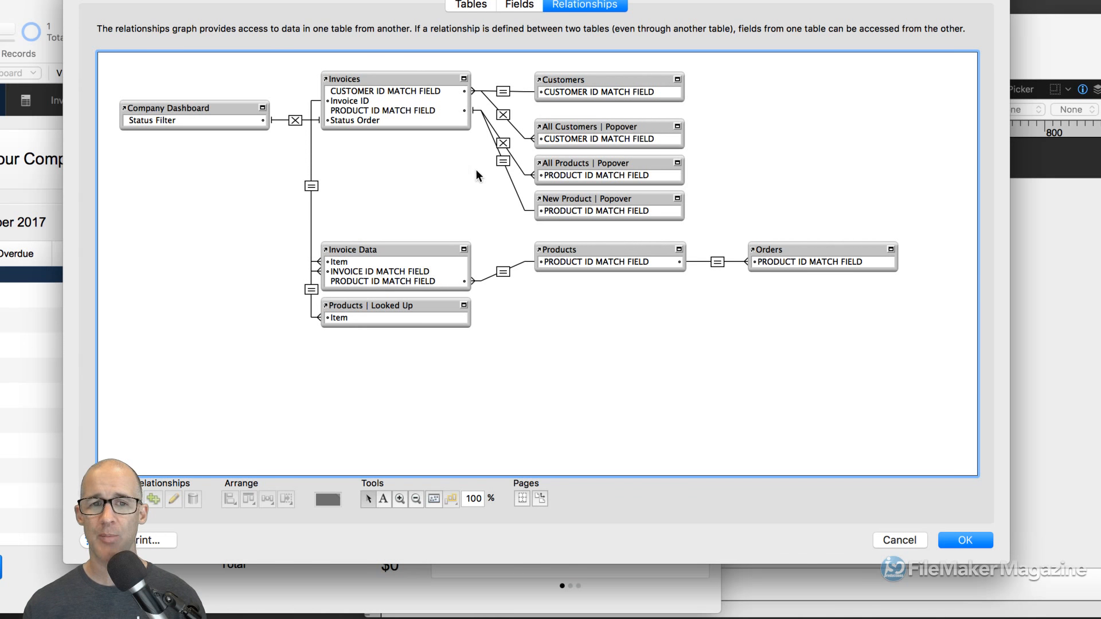
{"action": "left_click_drag", "start_coordinate": [215, 62], "coordinate": [850, 379]}
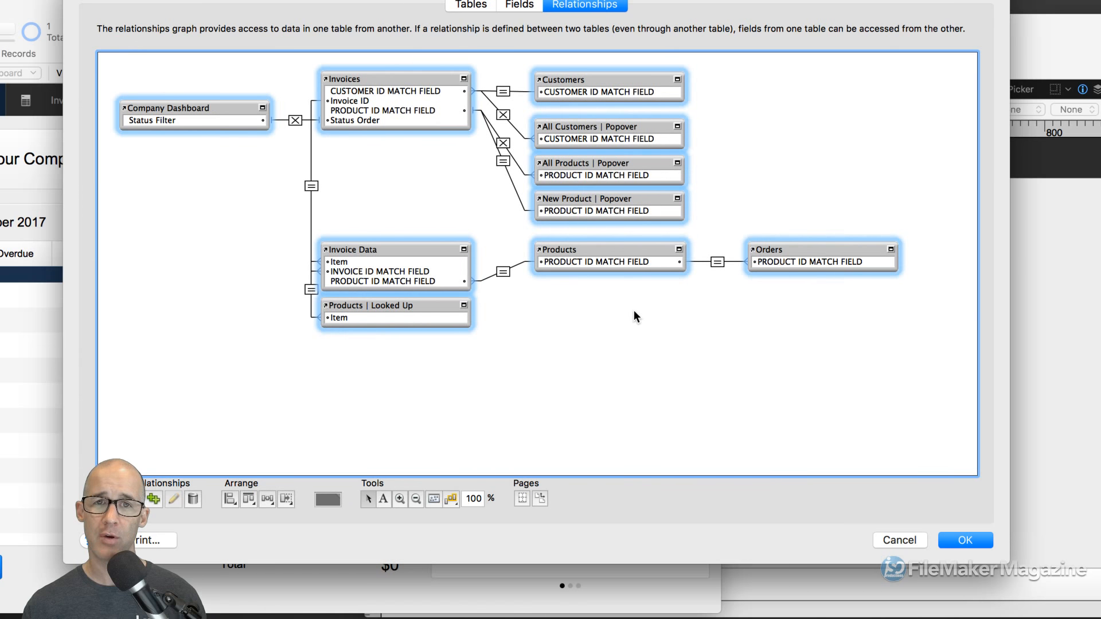
{"action": "left_click", "coordinate": [604, 308]}
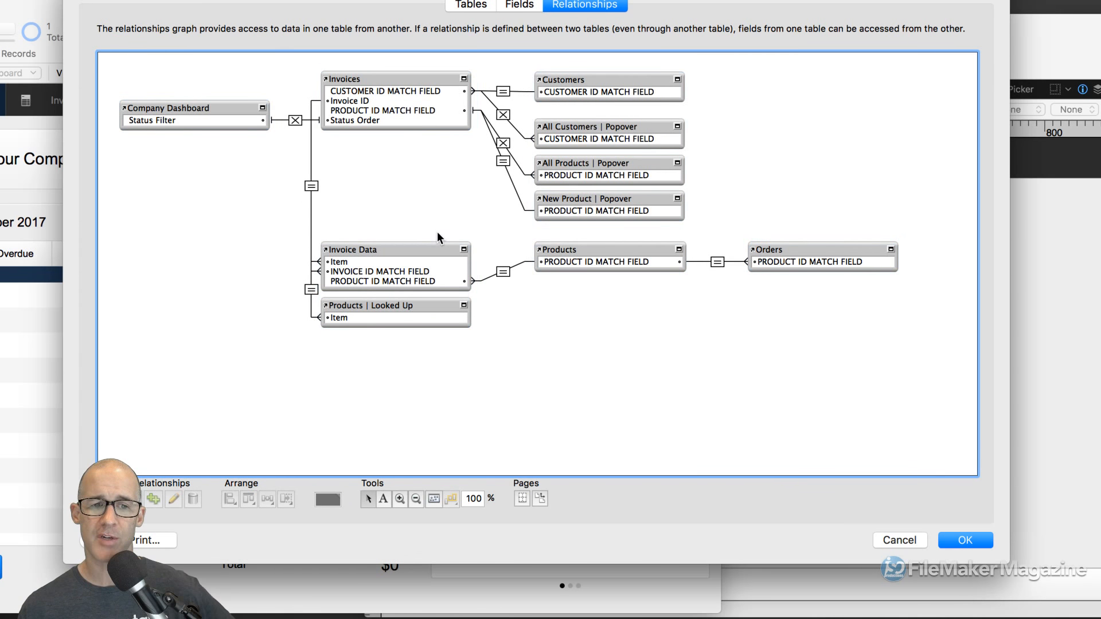
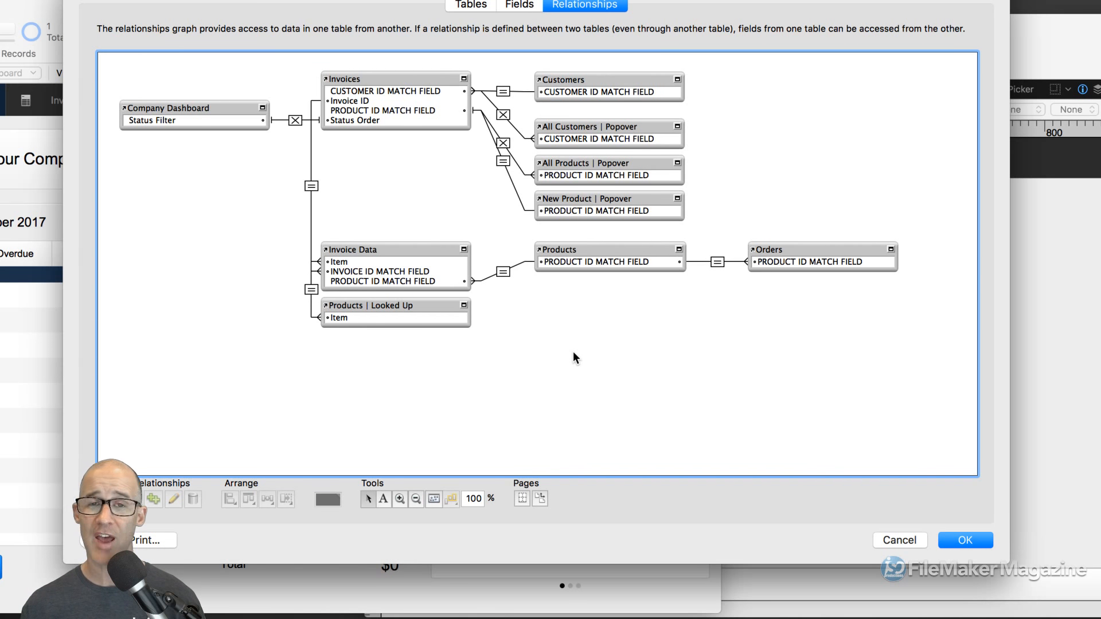
Colour the All Products | Popover table occurrence, trying orange and settling on dark red.
{"action": "left_click", "coordinate": [590, 164]}
{"action": "left_click", "coordinate": [328, 500]}
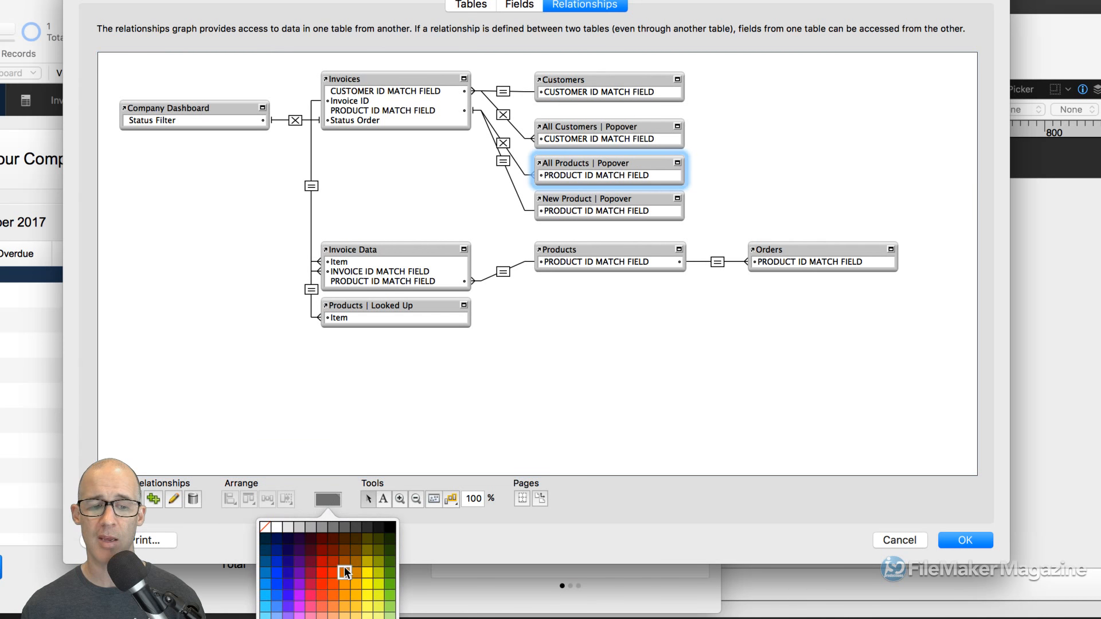
{"action": "left_click", "coordinate": [345, 567]}
{"action": "left_click", "coordinate": [331, 501]}
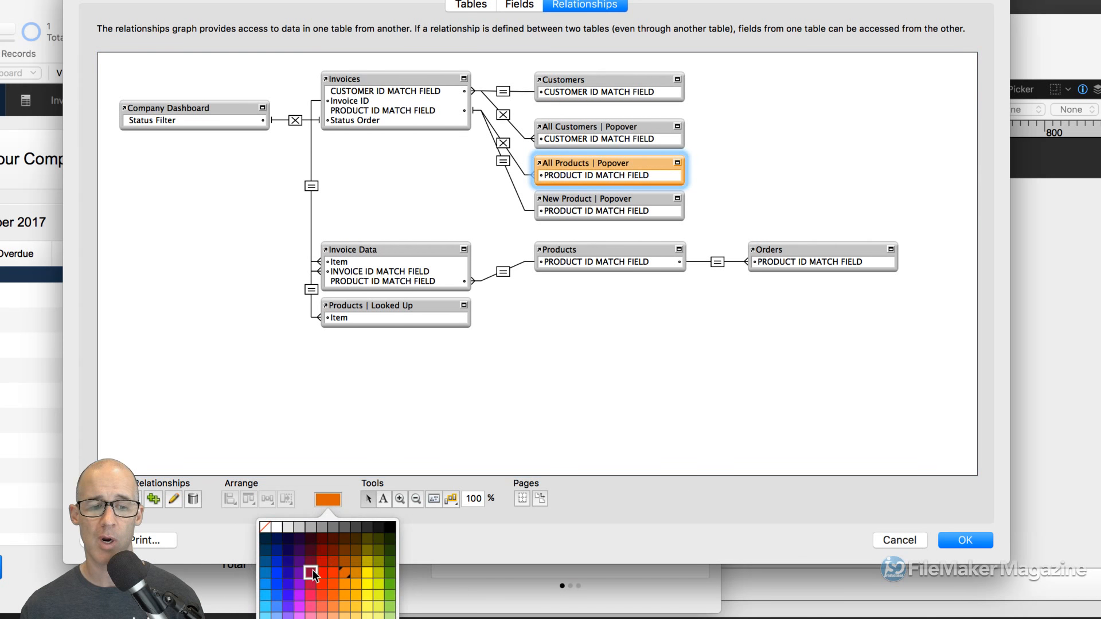
{"action": "left_click", "coordinate": [311, 572]}
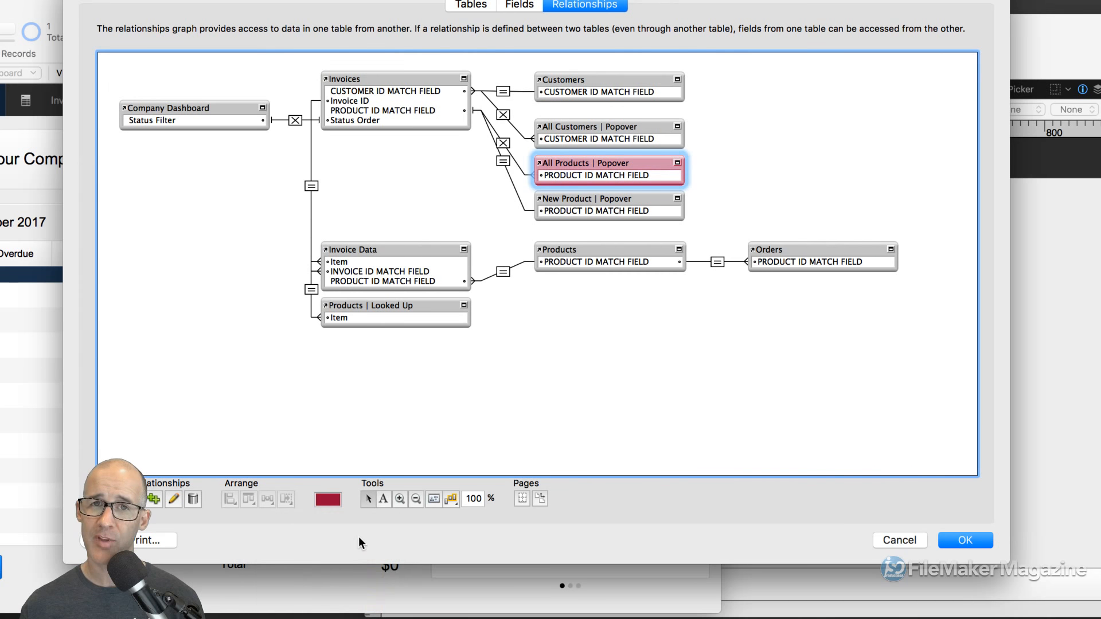
Draw a text note below the Products table occurrence and enter "Tell myself stuff" as its content.
{"action": "left_click", "coordinate": [385, 501]}
{"action": "left_click_drag", "start_coordinate": [539, 312], "coordinate": [676, 370]}
{"action": "type", "text": "T"}
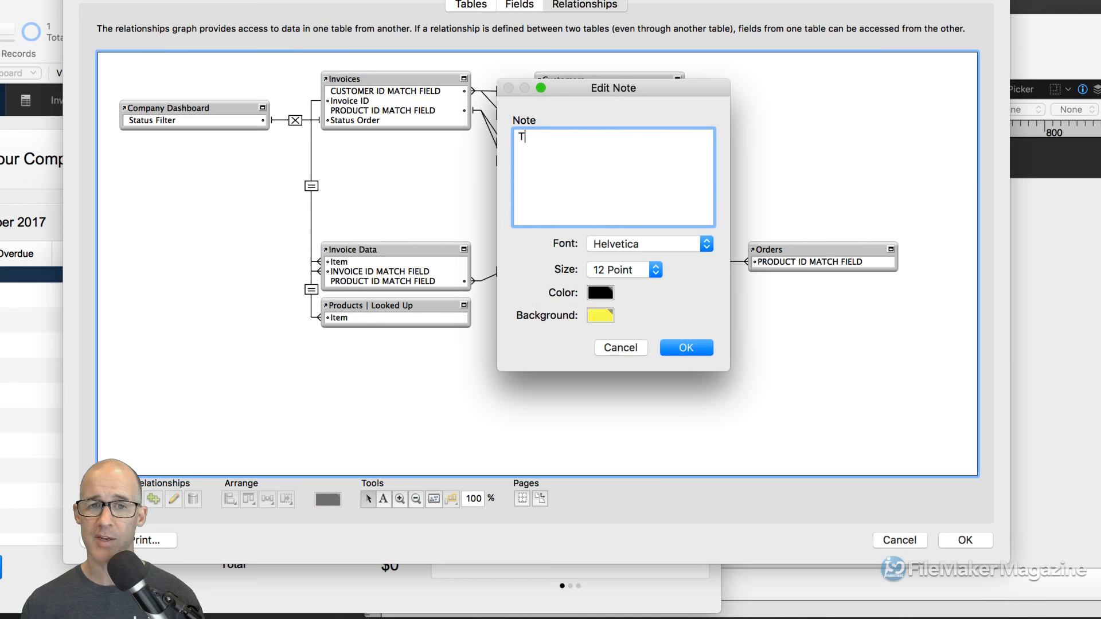
{"action": "type", "text": "ell myself s"}
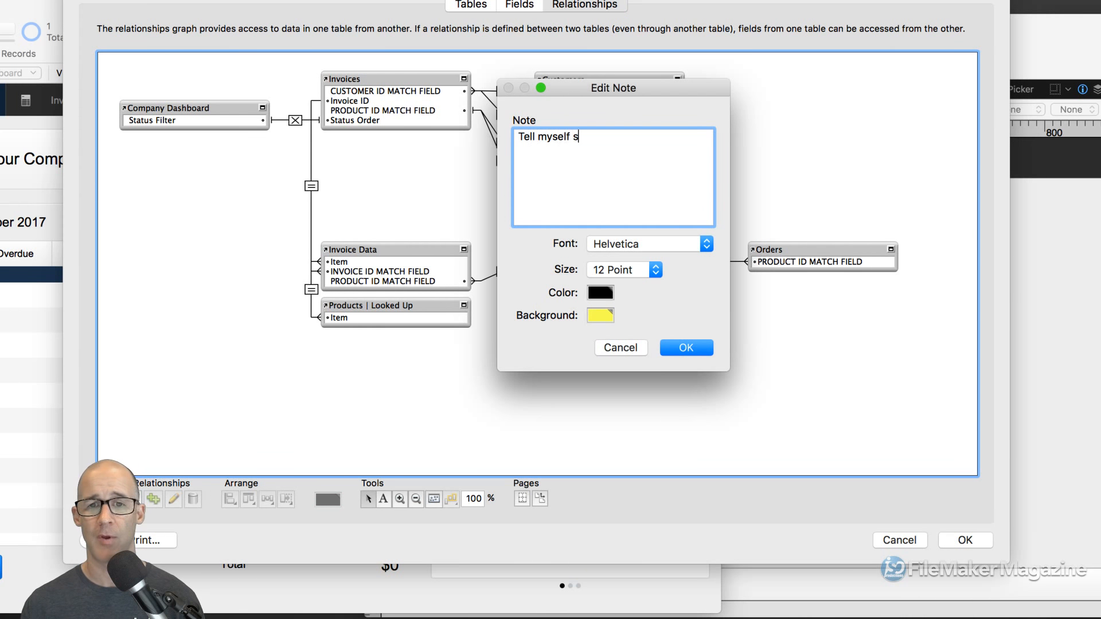
{"action": "type", "text": "tuff"}
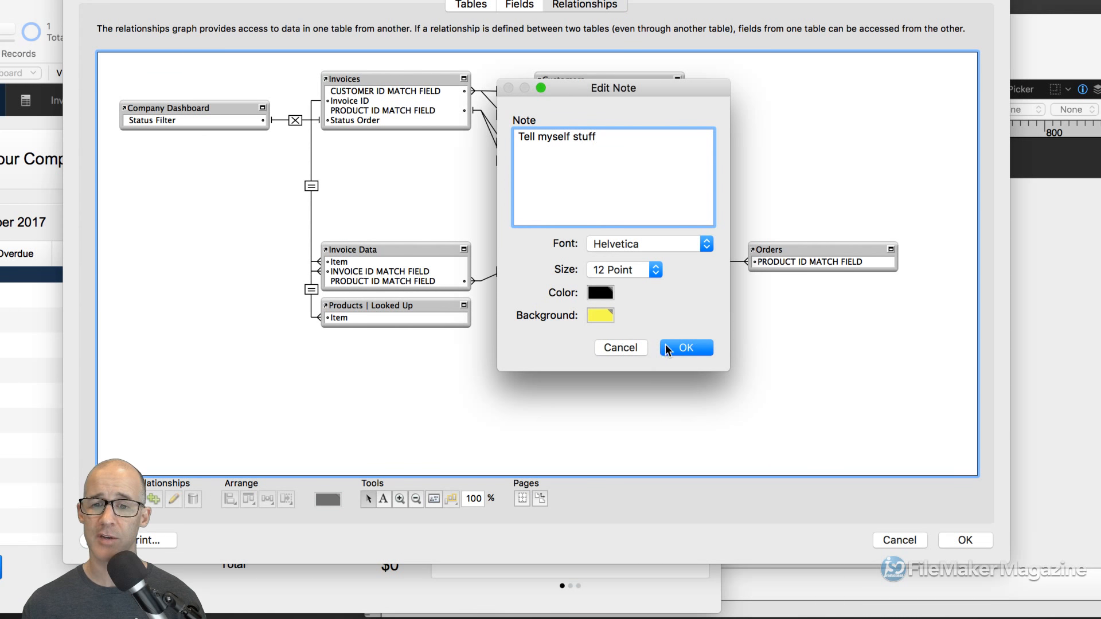
Set the note's font to Herculanum and its size to 18 Point, and accept the note.
{"action": "left_click", "coordinate": [625, 249]}
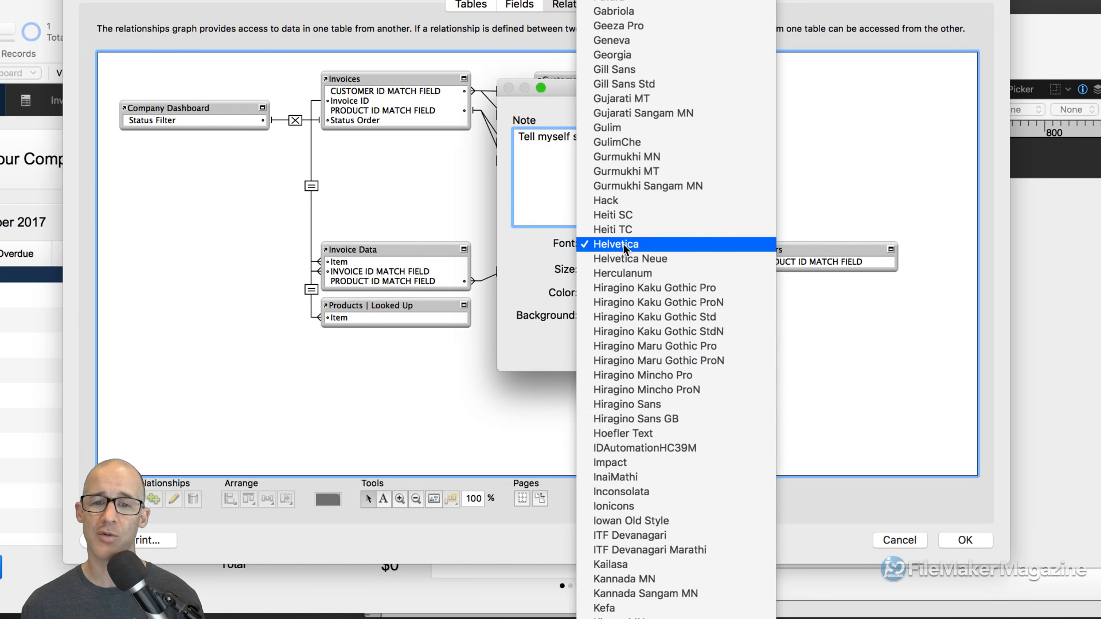
{"action": "left_click", "coordinate": [624, 270]}
{"action": "left_click", "coordinate": [623, 272]}
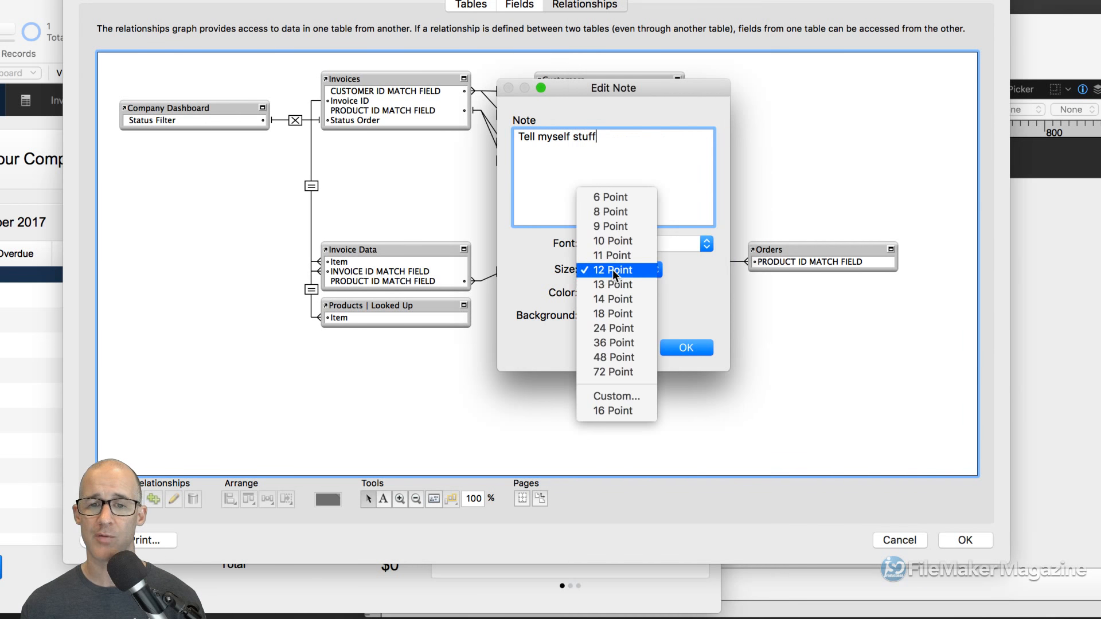
{"action": "left_click", "coordinate": [617, 312]}
{"action": "left_click", "coordinate": [687, 348]}
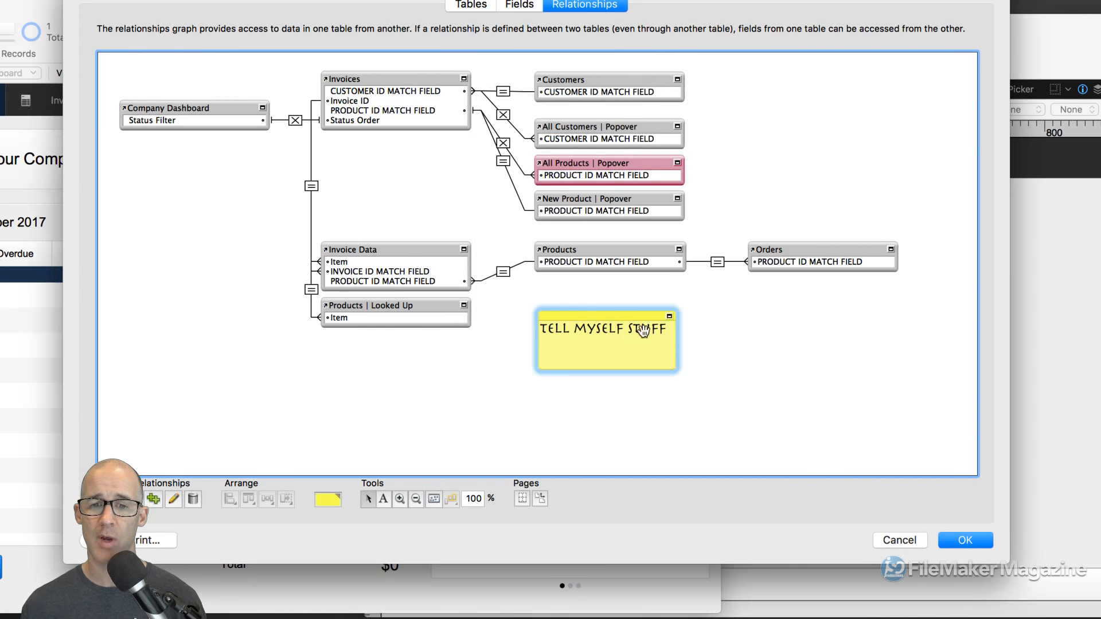
Move the note up close beneath the Products table occurrence, and delete the note.
{"action": "left_click_drag", "start_coordinate": [624, 317], "coordinate": [626, 288]}
{"action": "left_click", "coordinate": [634, 354]}
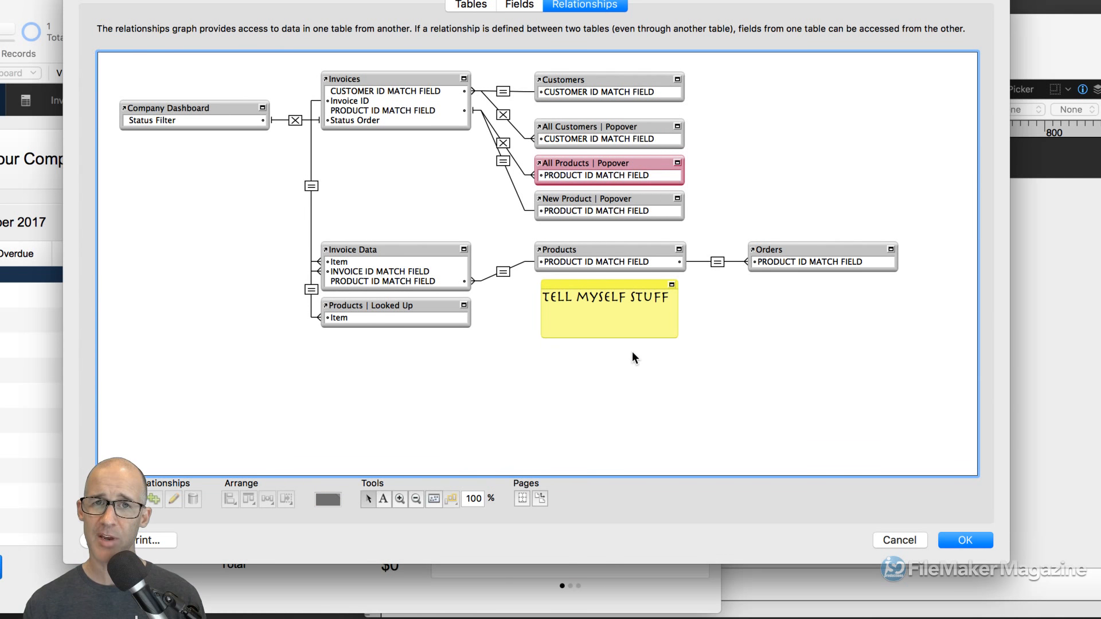
{"action": "left_click", "coordinate": [632, 290]}
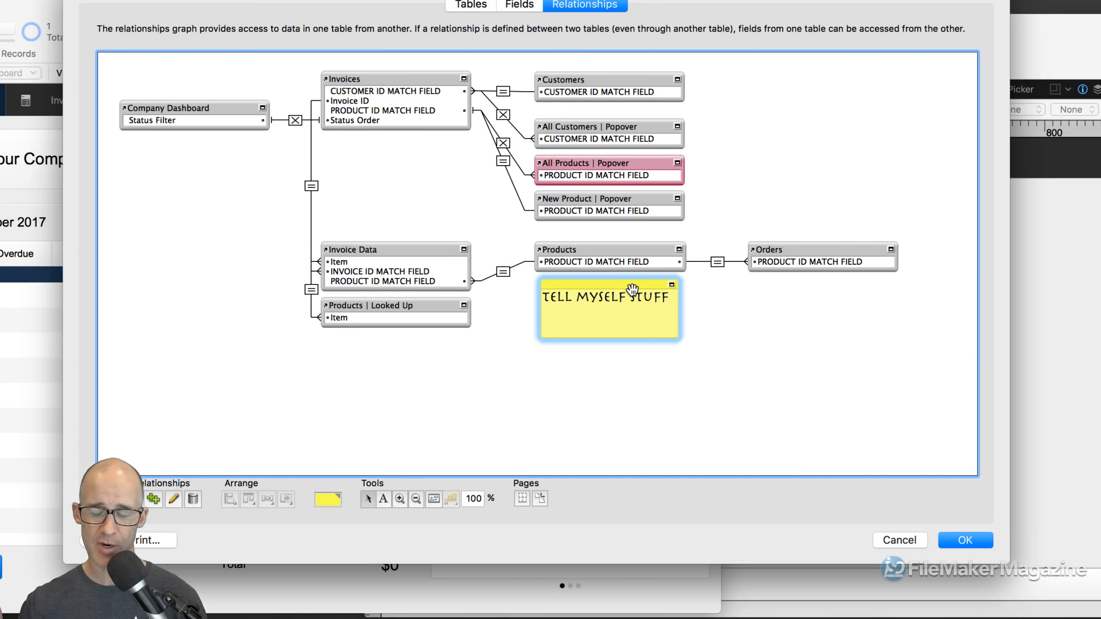
{"action": "key", "text": "Delete"}
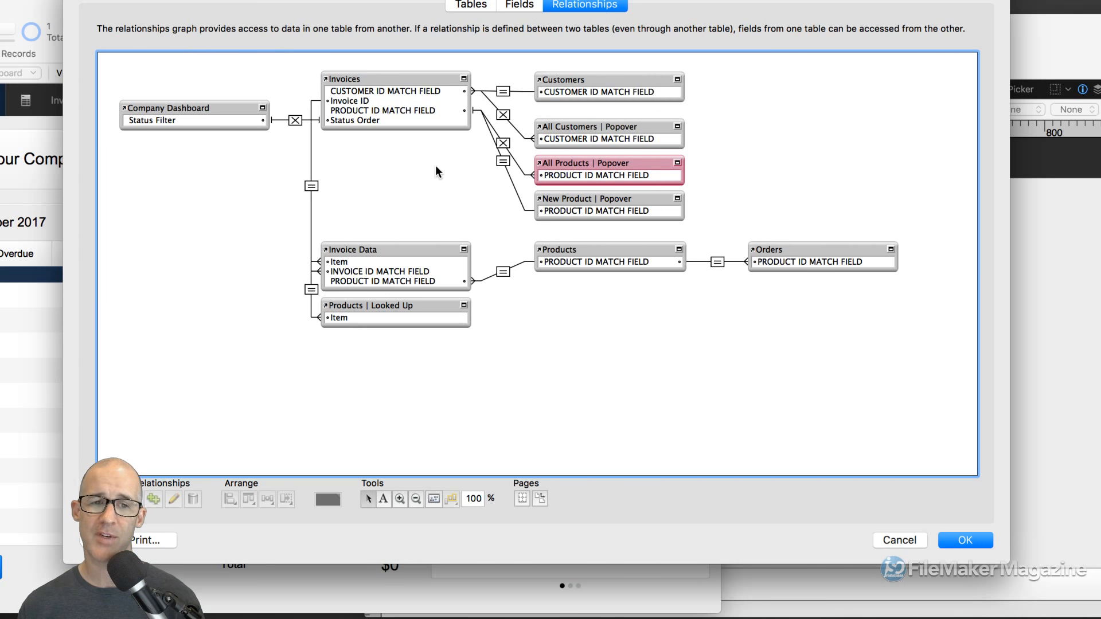
Move Invoices well below Company Dashboard, with Invoice Data, Products | Looked Up, Products and Orders shifted down and to the right beside it.
{"action": "left_click_drag", "start_coordinate": [406, 77], "coordinate": [254, 178]}
{"action": "left_click", "coordinate": [389, 241]}
{"action": "left_click_drag", "start_coordinate": [389, 240], "coordinate": [786, 331]}
{"action": "left_click_drag", "start_coordinate": [607, 252], "coordinate": [690, 282]}
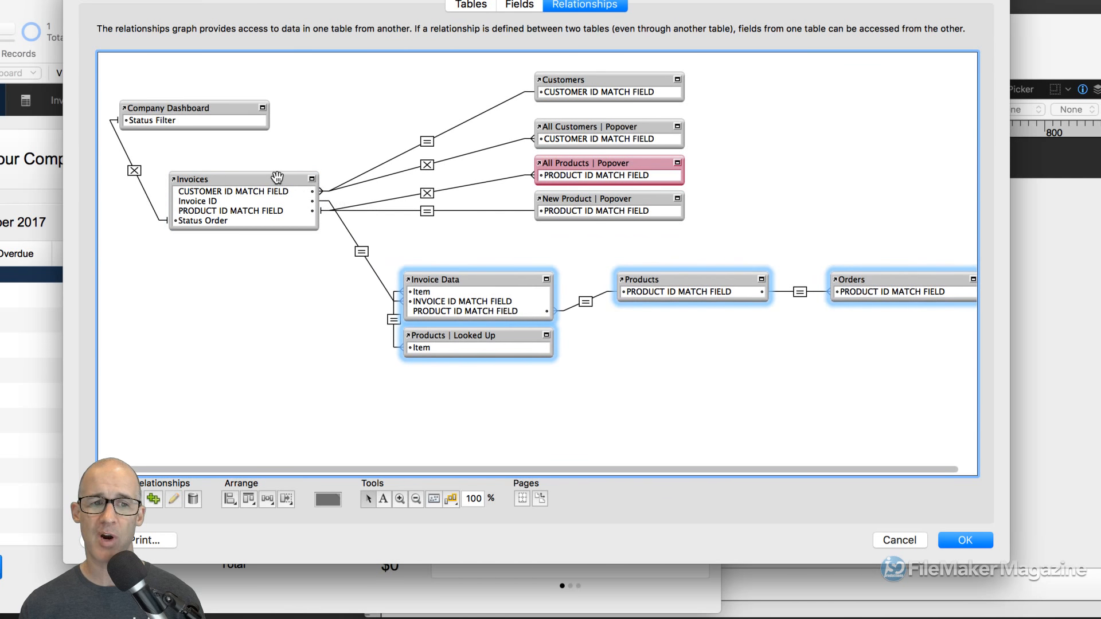
{"action": "left_click_drag", "start_coordinate": [277, 178], "coordinate": [283, 267]}
Move Customers and the three Popover table occurrences together to below Invoices.
{"action": "left_click_drag", "start_coordinate": [638, 258], "coordinate": [584, 84]}
{"action": "left_click_drag", "start_coordinate": [600, 91], "coordinate": [574, 86]}
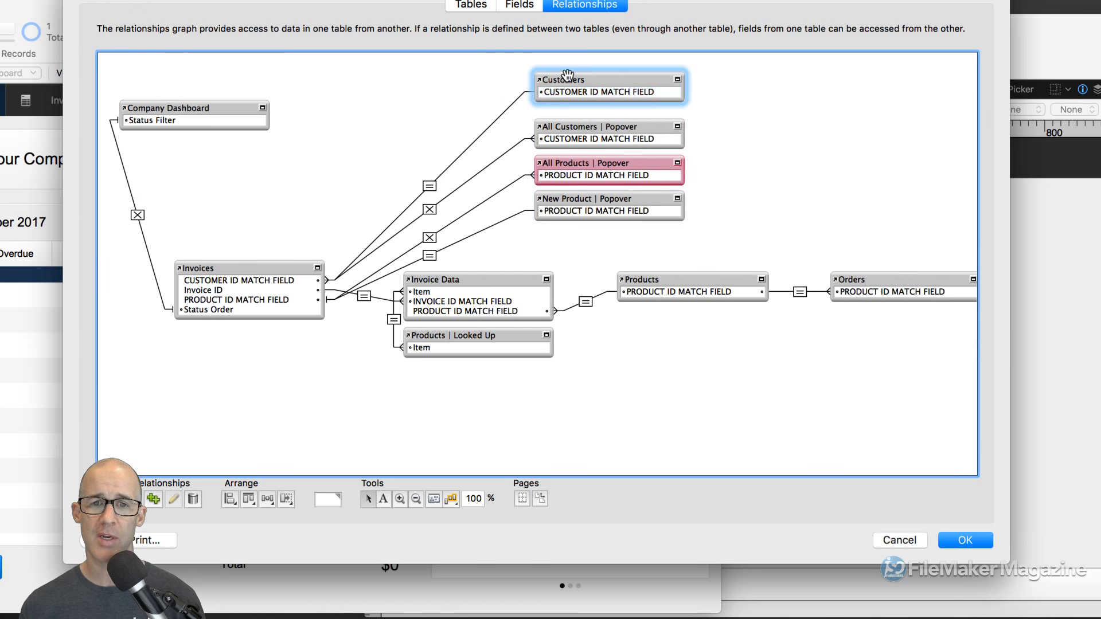
{"action": "left_click_drag", "start_coordinate": [498, 65], "coordinate": [637, 220]}
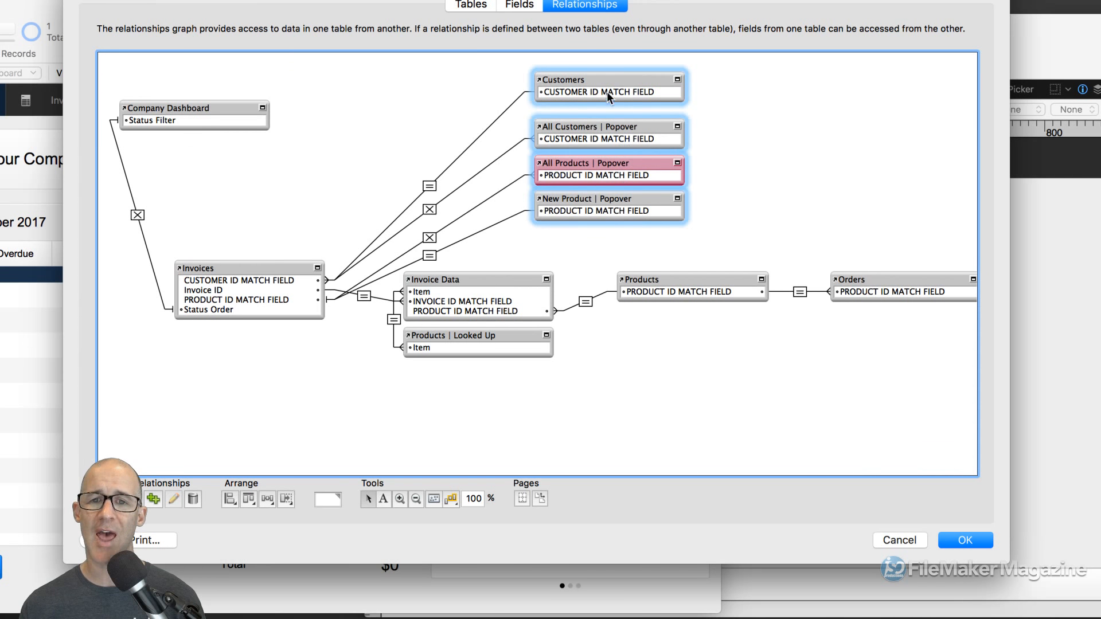
{"action": "left_click_drag", "start_coordinate": [583, 87], "coordinate": [191, 408]}
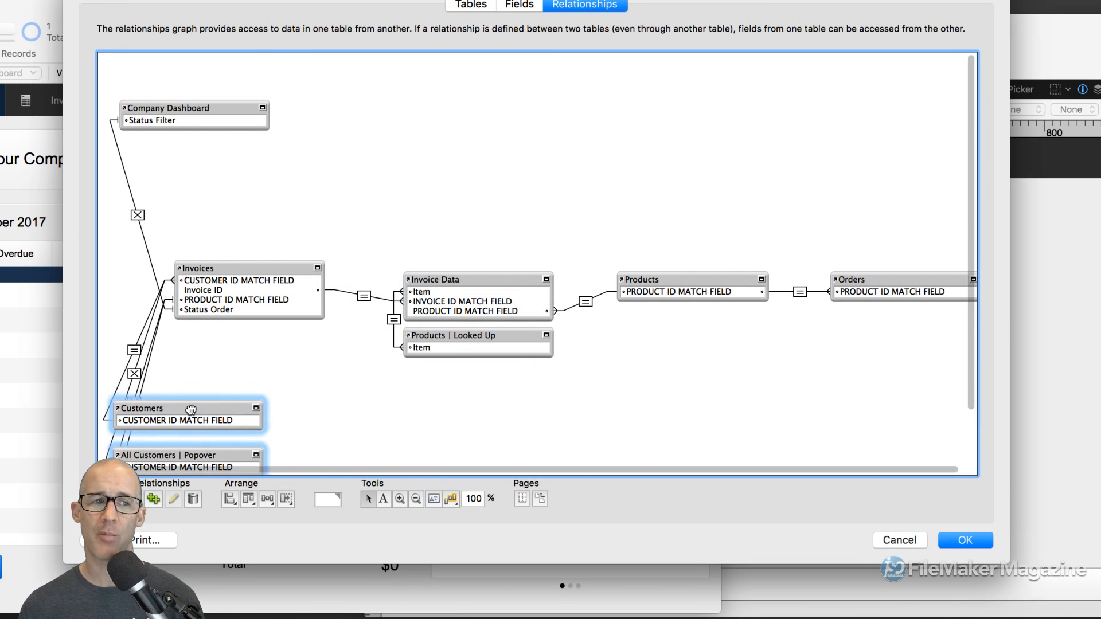
Shift Invoices and the connected Invoice Data, Products and Orders row up and to the right, and accept the relationships graph changes.
{"action": "left_click_drag", "start_coordinate": [227, 217], "coordinate": [905, 362]}
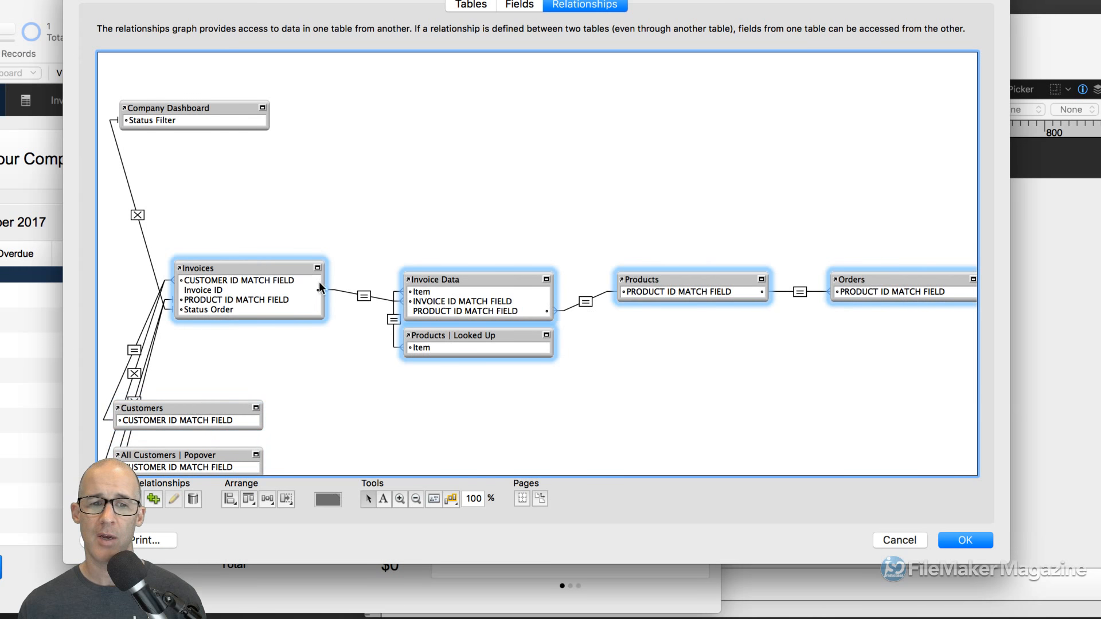
{"action": "left_click_drag", "start_coordinate": [283, 280], "coordinate": [329, 225]}
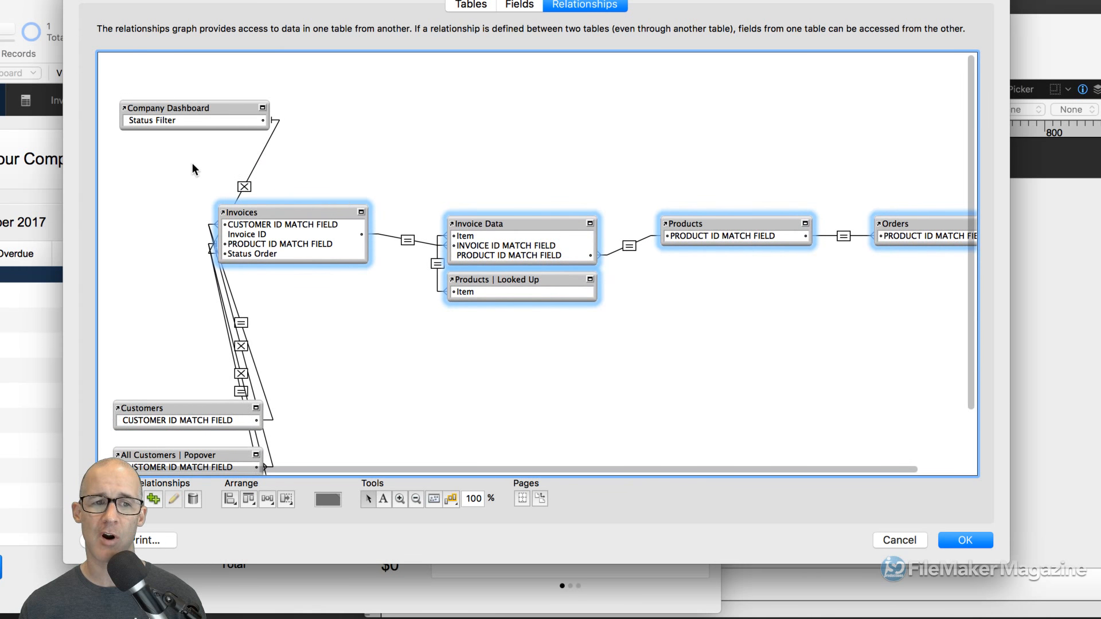
{"action": "left_click_drag", "start_coordinate": [196, 166], "coordinate": [951, 314]}
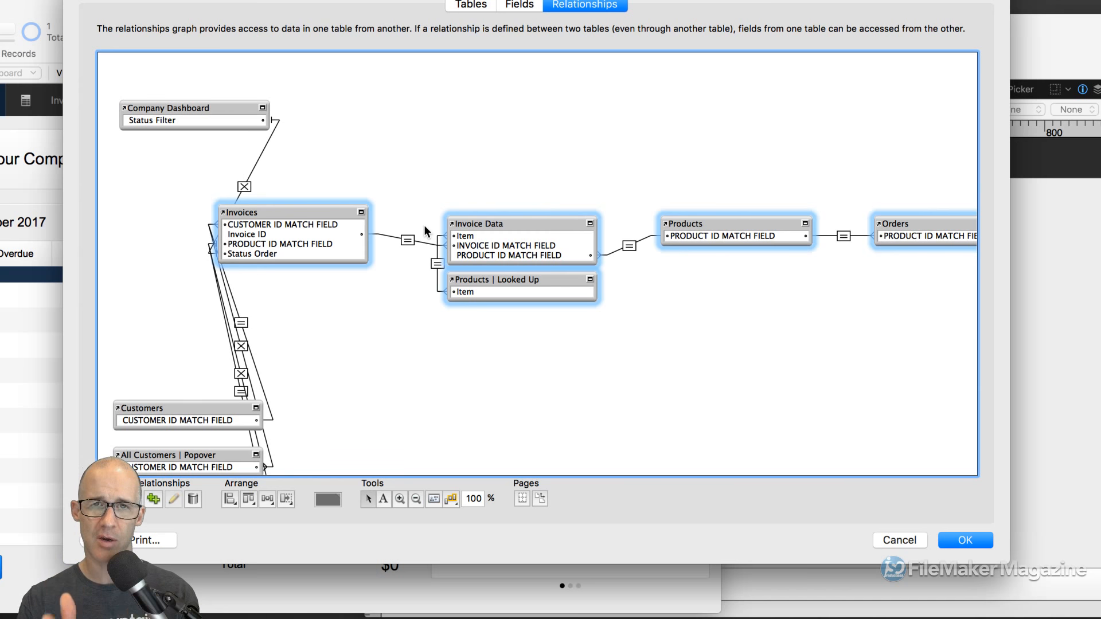
{"action": "left_click_drag", "start_coordinate": [162, 362], "coordinate": [221, 470]}
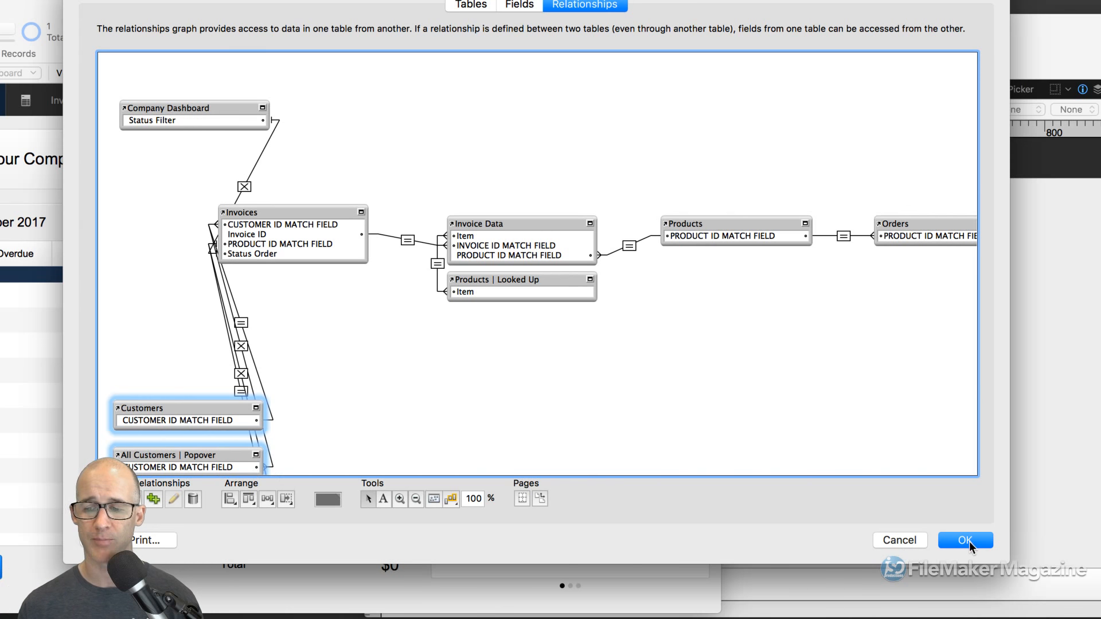
{"action": "left_click", "coordinate": [954, 543]}
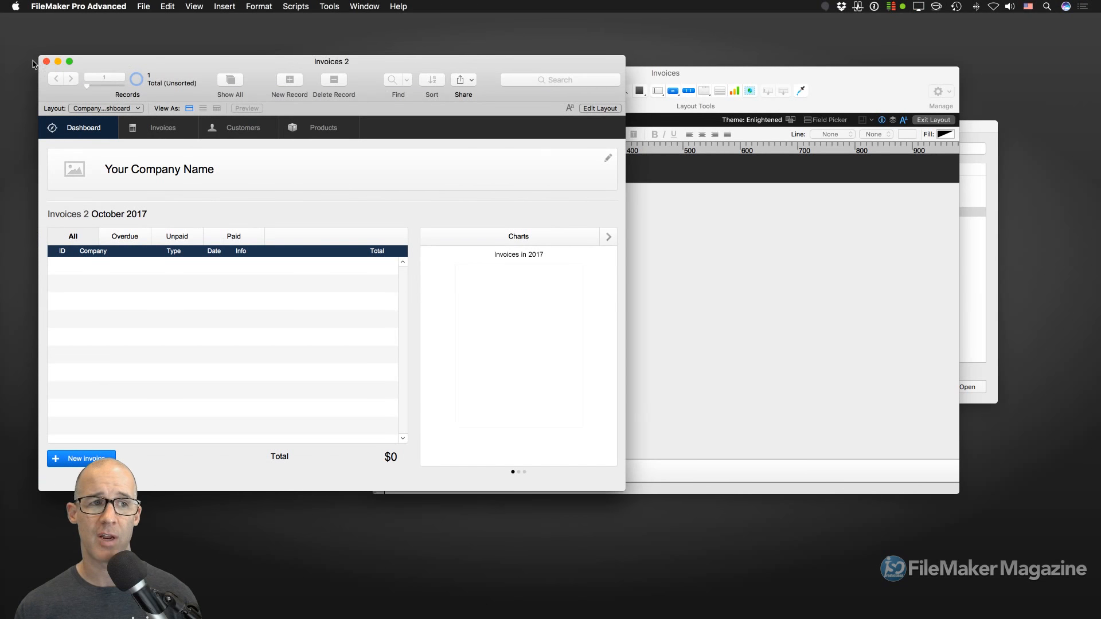
Close the Invoices 2 window and open the relationships graph of the other Invoices file.
{"action": "left_click", "coordinate": [46, 61]}
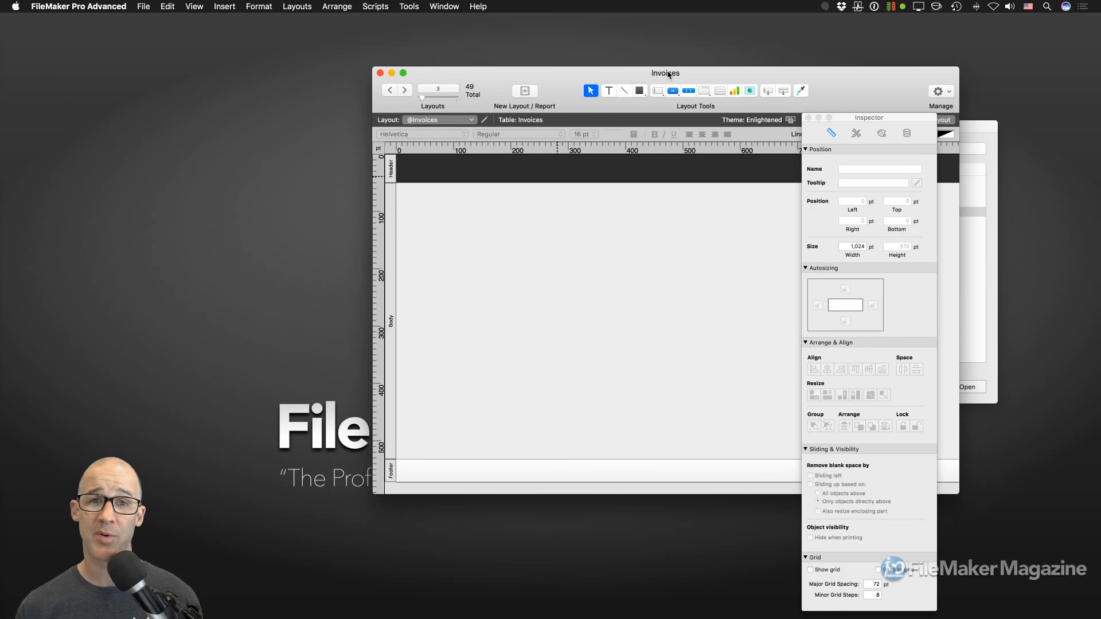
{"action": "left_click_drag", "start_coordinate": [668, 75], "coordinate": [458, 41]}
{"action": "key", "text": "super+shift+d"}
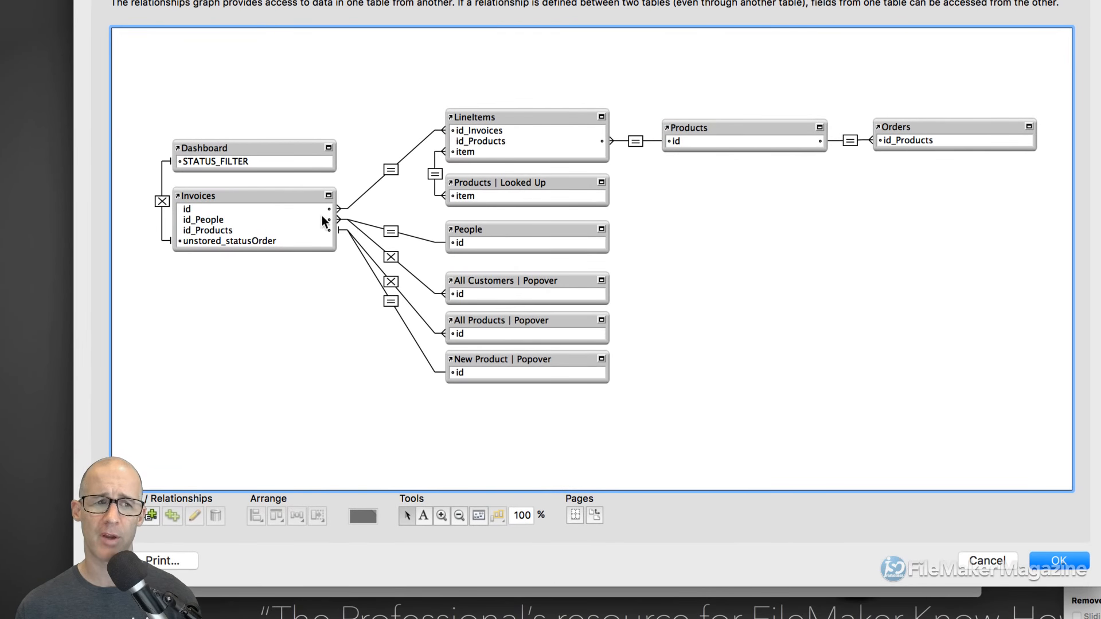
{"action": "left_click", "coordinate": [278, 200]}
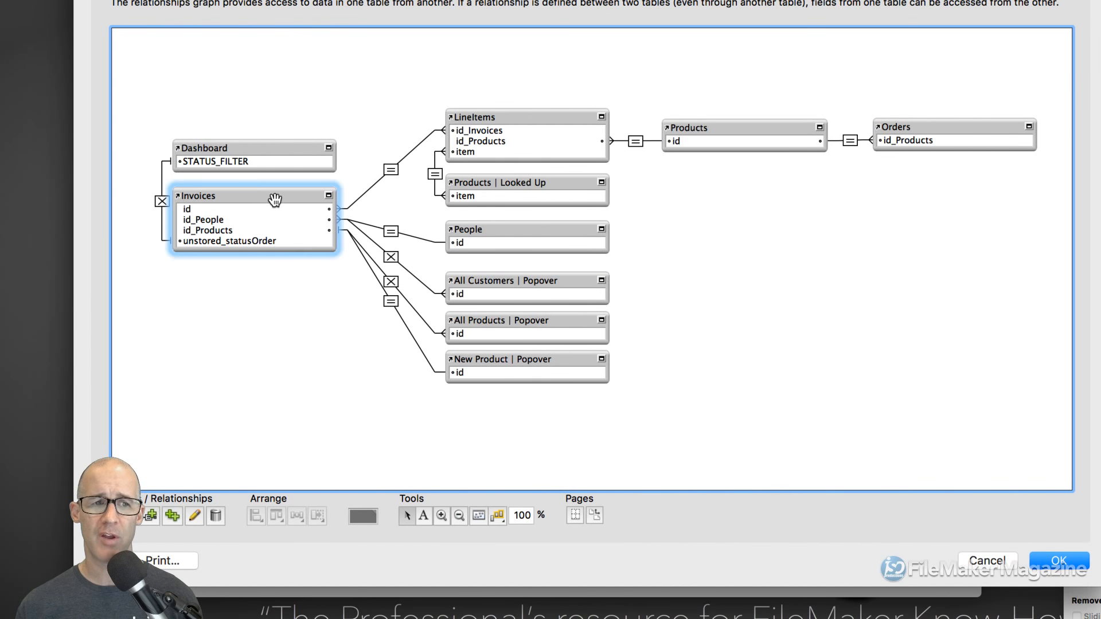
{"action": "left_click", "coordinate": [271, 159]}
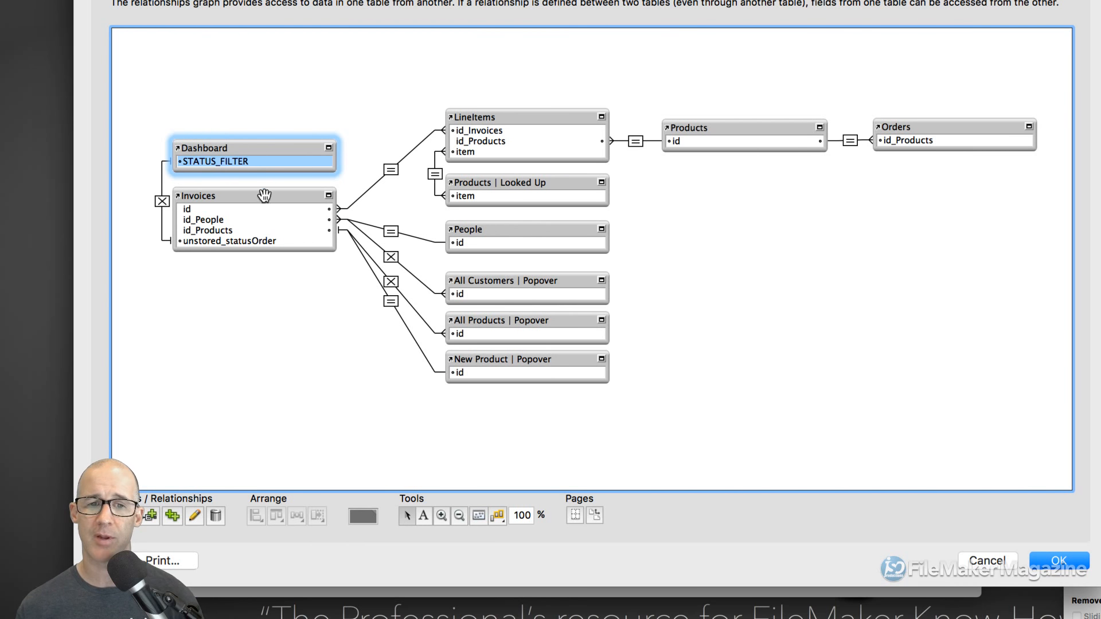
Move People and the three Popover table occurrences down together, leaving a clear gap below Products | Looked Up.
{"action": "left_click_drag", "start_coordinate": [483, 264], "coordinate": [526, 228]}
{"action": "key", "text": "Down"}
{"action": "key", "text": "Down"}
{"action": "key", "text": "Down"}
{"action": "key", "text": "Down"}
{"action": "key", "text": "Down"}
{"action": "key", "text": "Down"}
{"action": "key", "text": "Down"}
{"action": "key", "text": "Down"}
{"action": "key", "text": "Down"}
{"action": "key", "text": "Down"}
{"action": "key", "text": "Down"}
{"action": "key", "text": "Down"}
{"action": "key", "text": "Down"}
{"action": "key", "text": "Down"}
{"action": "key", "text": "Down"}
{"action": "key", "text": "Down"}
{"action": "key", "text": "Down"}
{"action": "key", "text": "Down"}
{"action": "key", "text": "Down"}
{"action": "key", "text": "Down"}
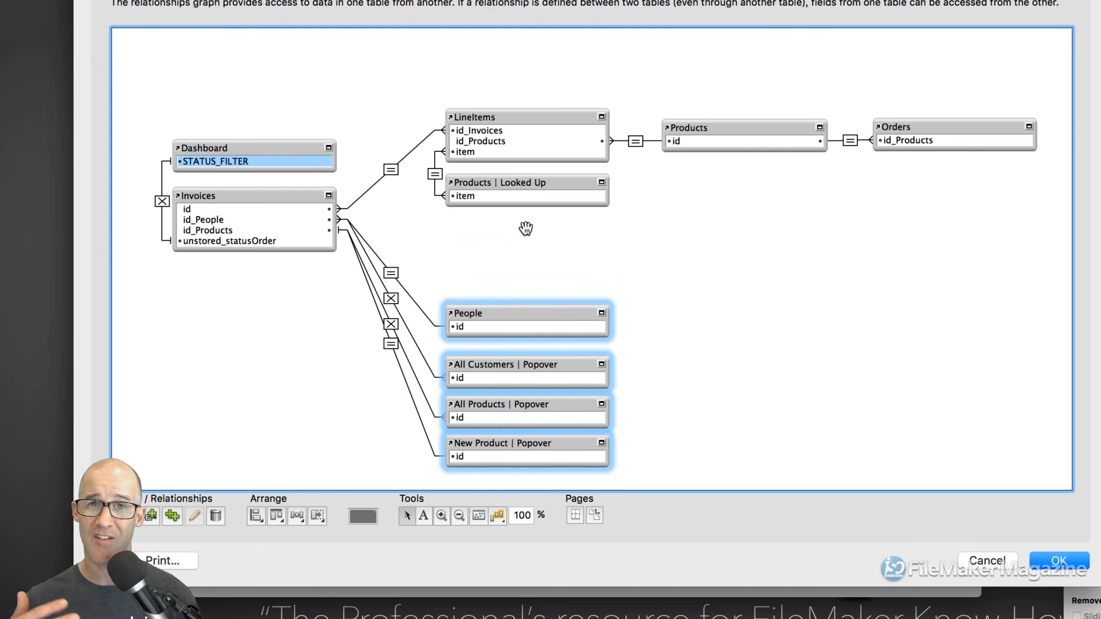
Shift all table occurrences to the right, and place an additional Invoices table occurrence in the free space above and left of Dashboard.
{"action": "left_click_drag", "start_coordinate": [498, 81], "coordinate": [966, 222]}
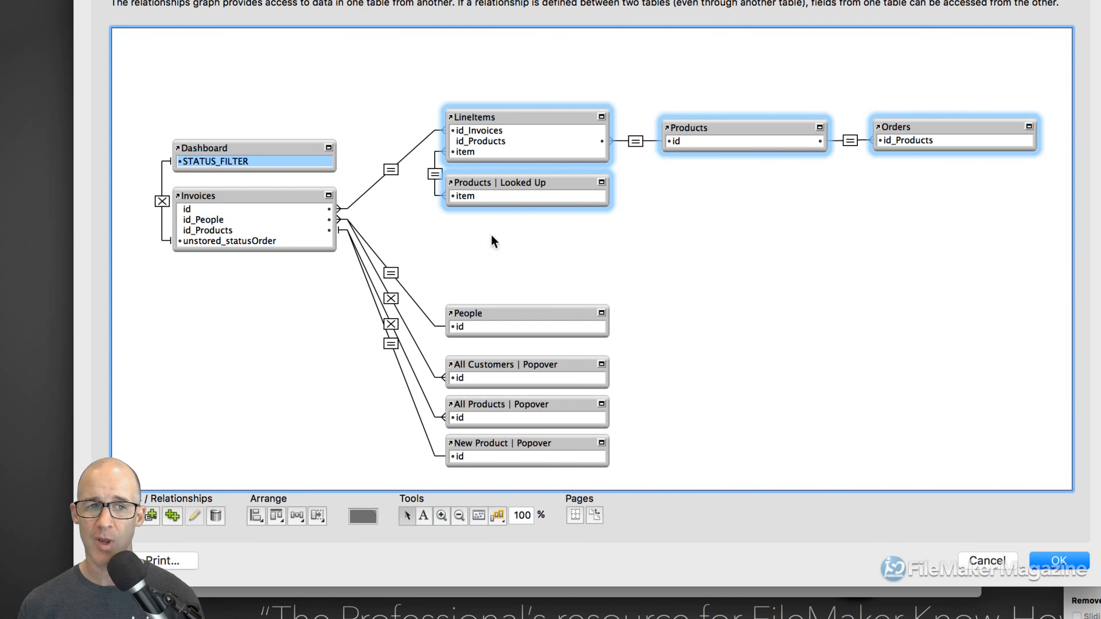
{"action": "left_click_drag", "start_coordinate": [265, 102], "coordinate": [963, 456]}
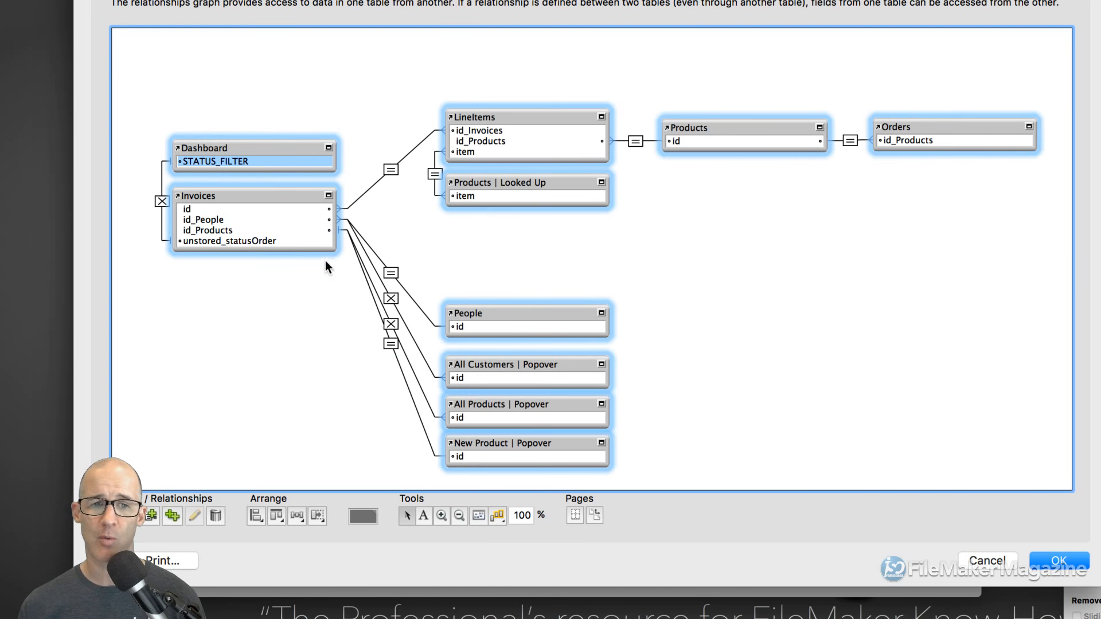
{"action": "left_click_drag", "start_coordinate": [293, 198], "coordinate": [324, 179]}
{"action": "left_click", "coordinate": [406, 281]}
{"action": "left_click_drag", "start_coordinate": [287, 109], "coordinate": [237, 67]}
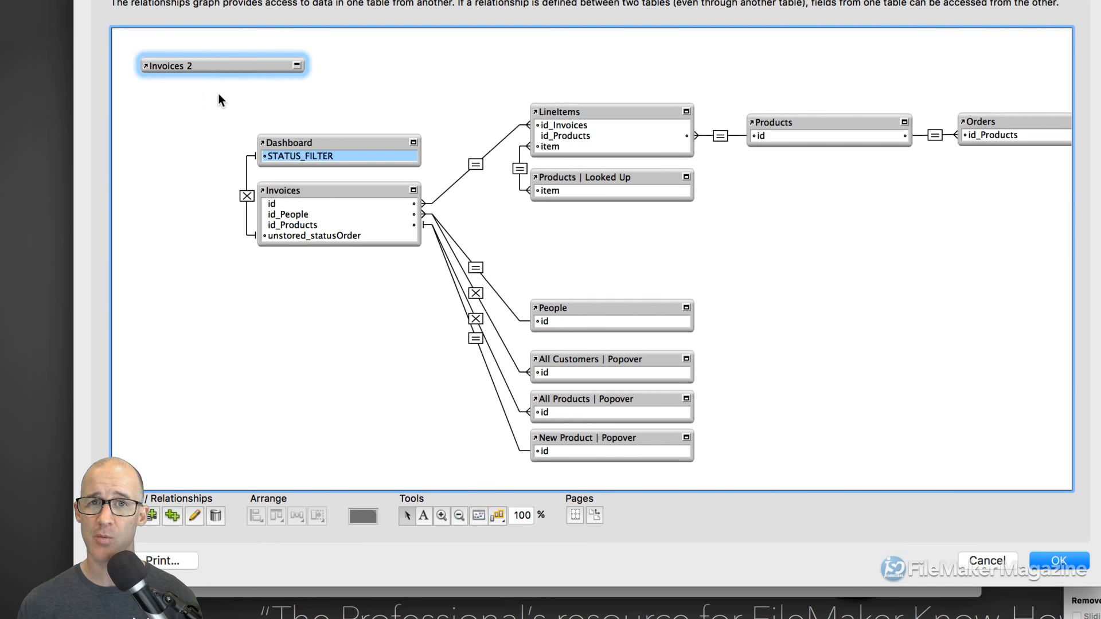
Check which source table the original Invoices table occurrence is based on, and leave its specification unaltered.
{"action": "left_click", "coordinate": [309, 197]}
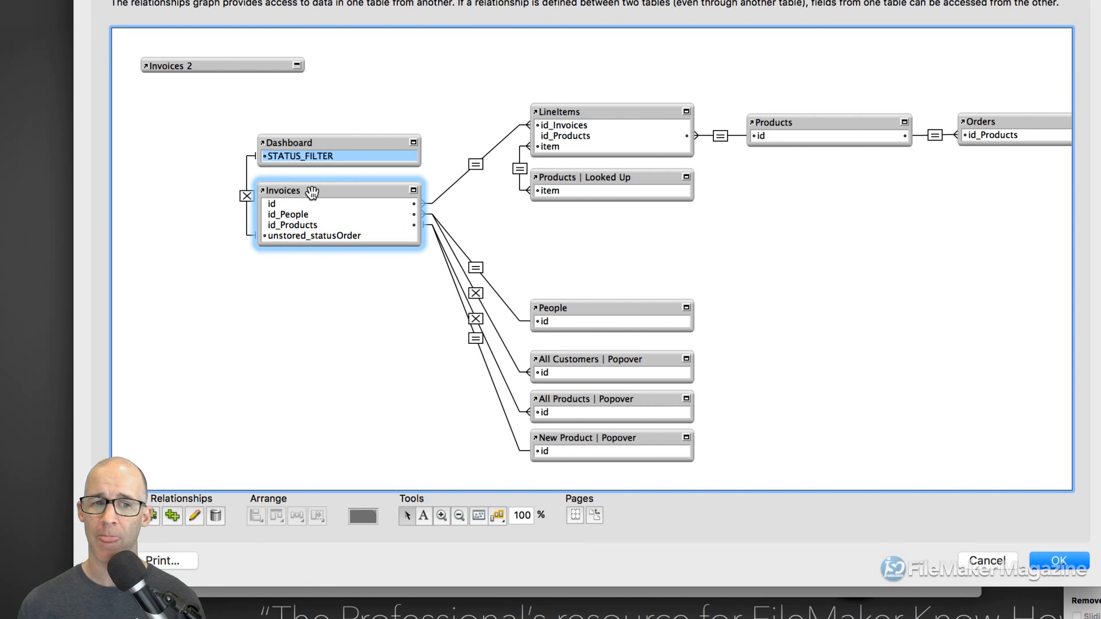
{"action": "double_click", "coordinate": [312, 191]}
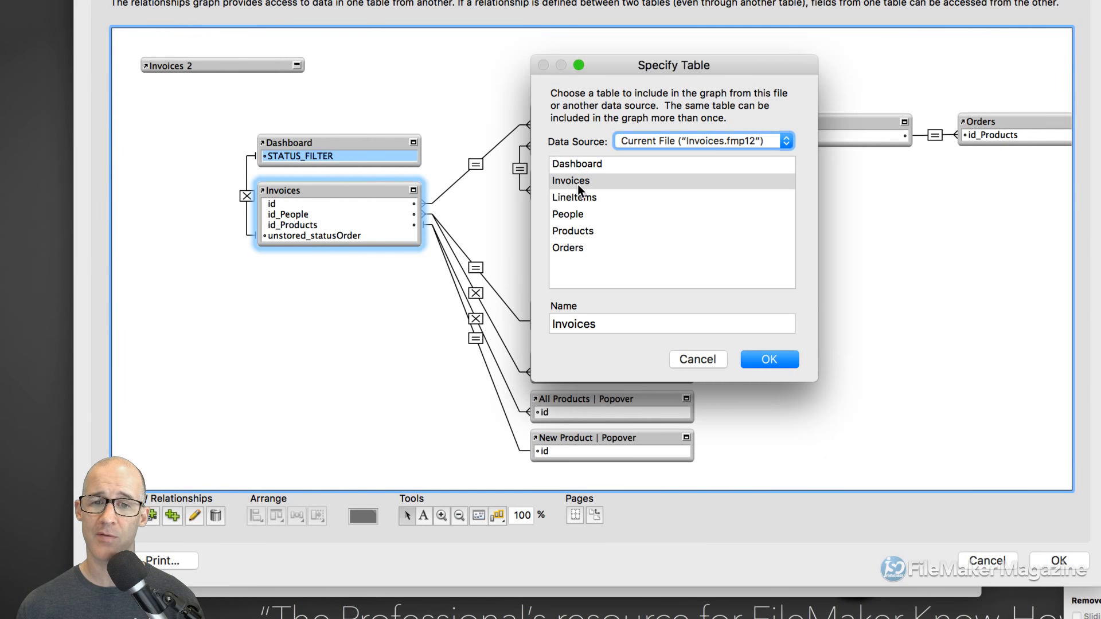
{"action": "left_click", "coordinate": [696, 359]}
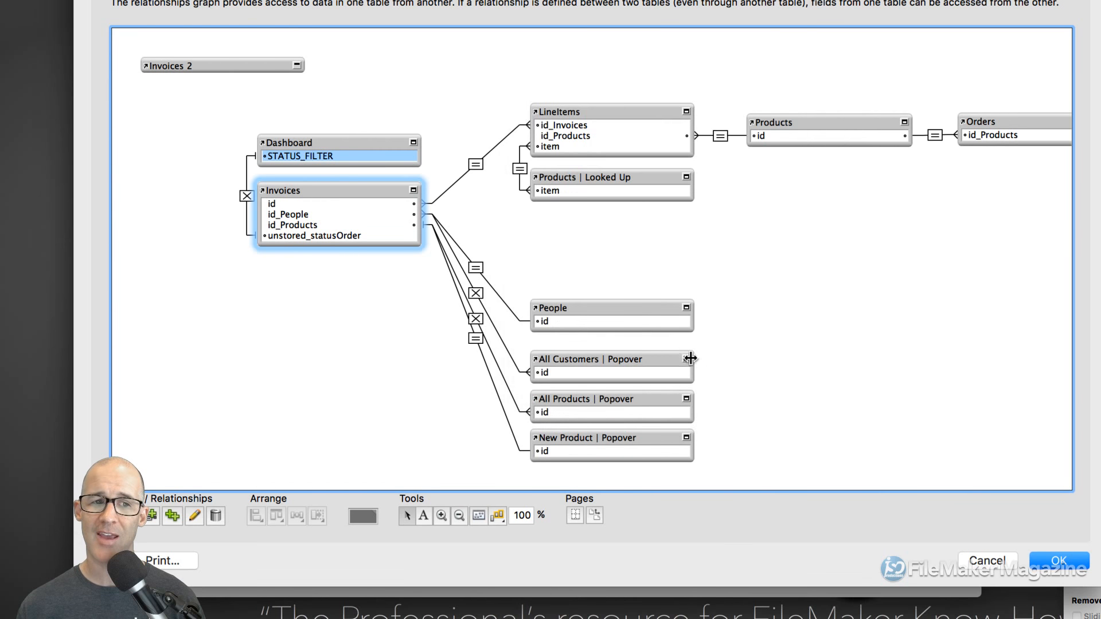
{"action": "double_click", "coordinate": [208, 60]}
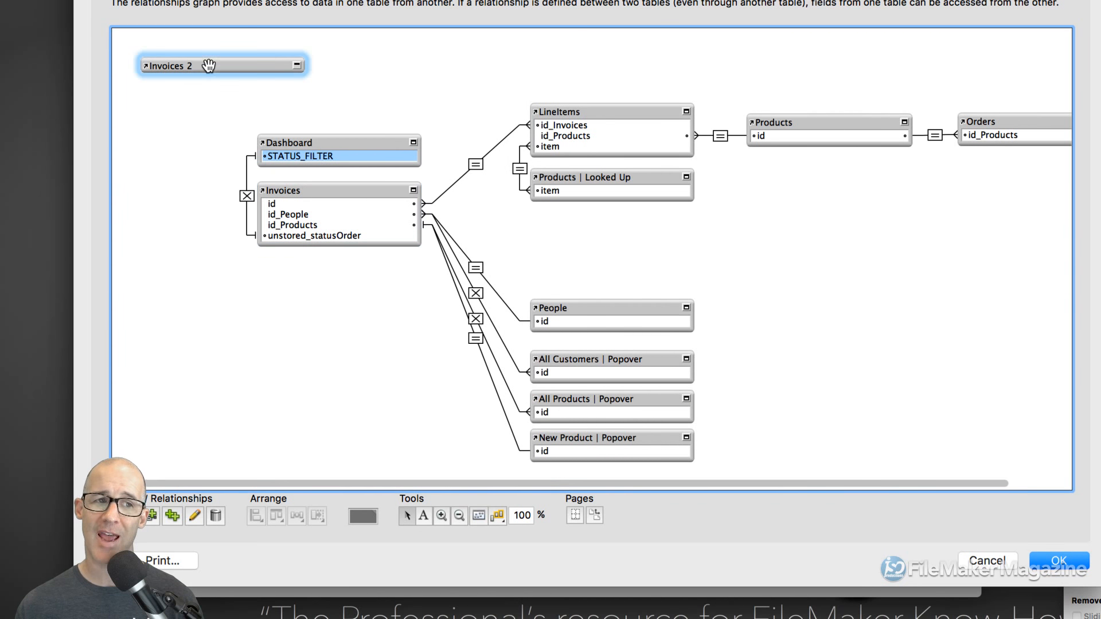
{"action": "left_click", "coordinate": [601, 323]}
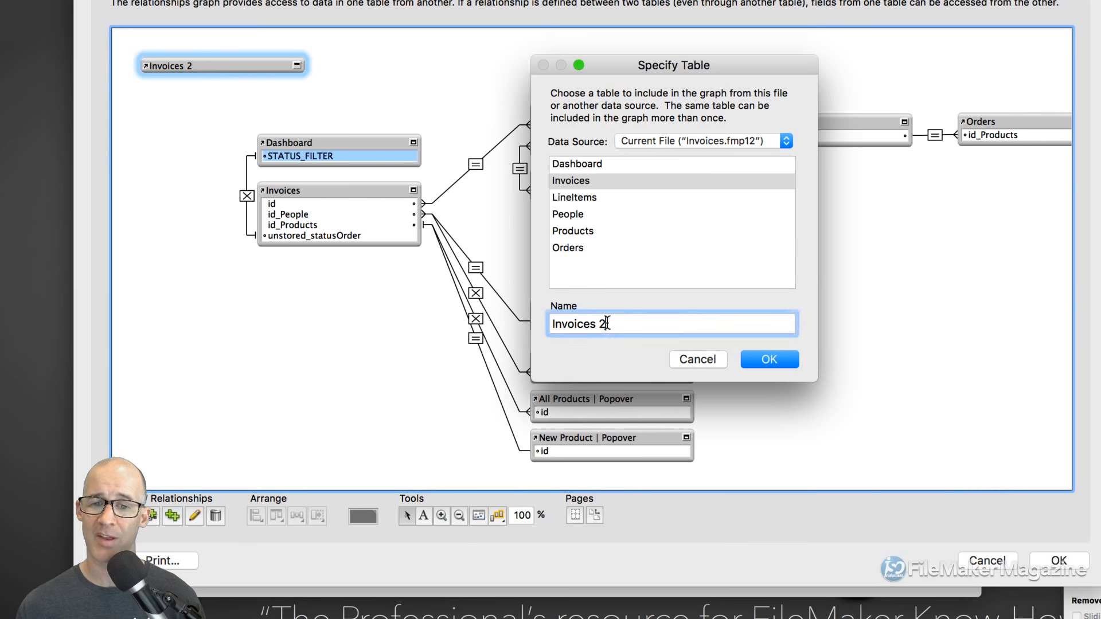
{"action": "key", "text": "BackSpace"}
{"action": "key", "text": "BackSpace"}
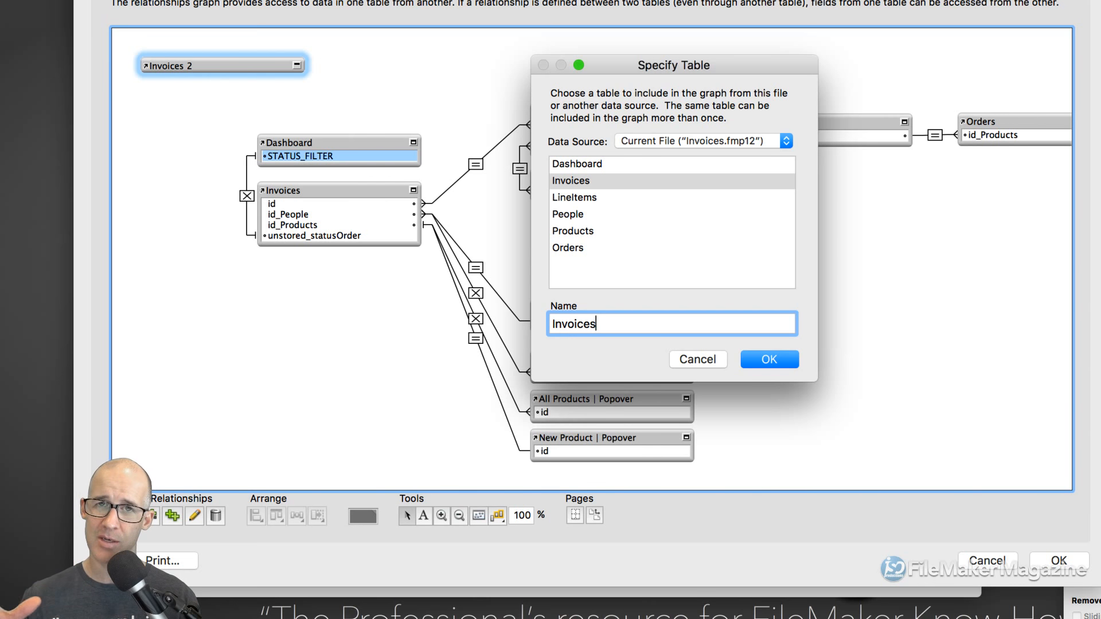
{"action": "left_click", "coordinate": [552, 324]}
{"action": "type", "text": "@"}
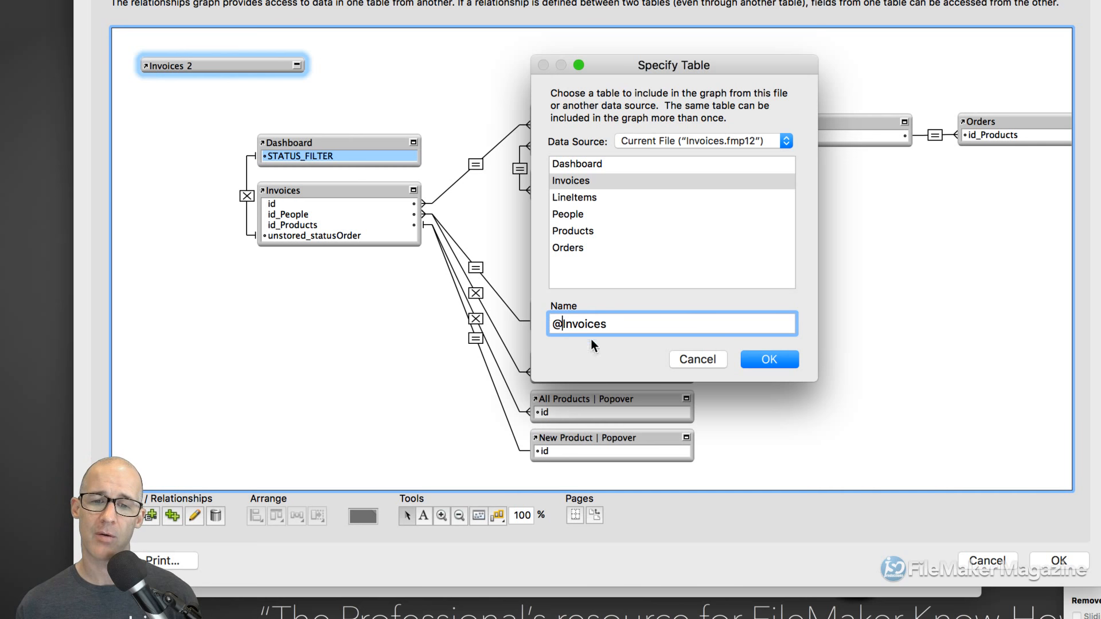
{"action": "left_click", "coordinate": [775, 360]}
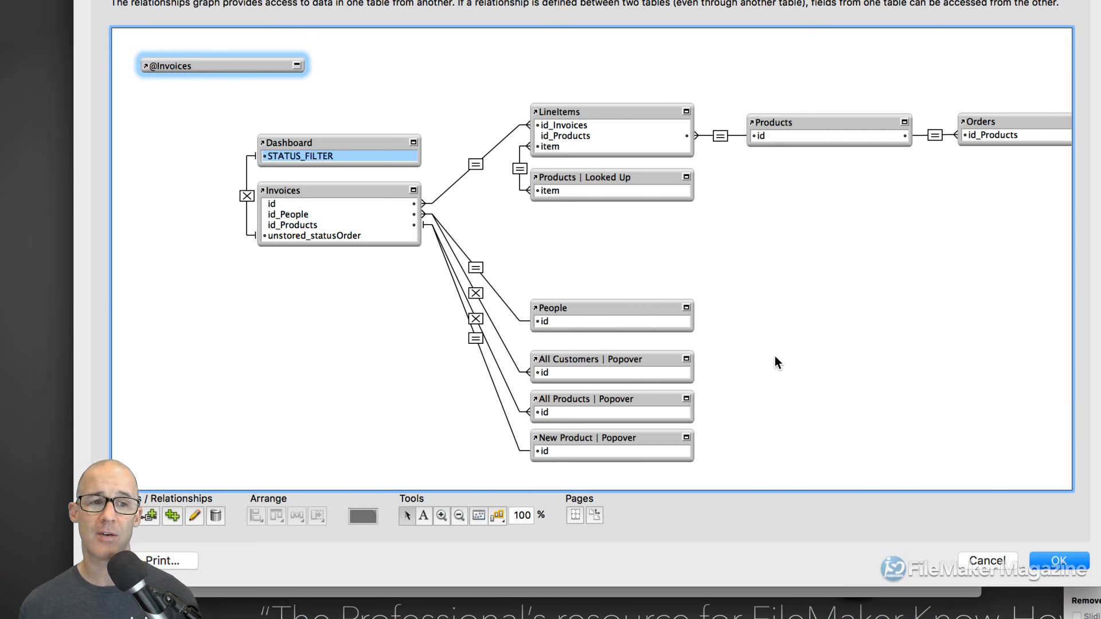
{"action": "left_click_drag", "start_coordinate": [232, 66], "coordinate": [218, 55]}
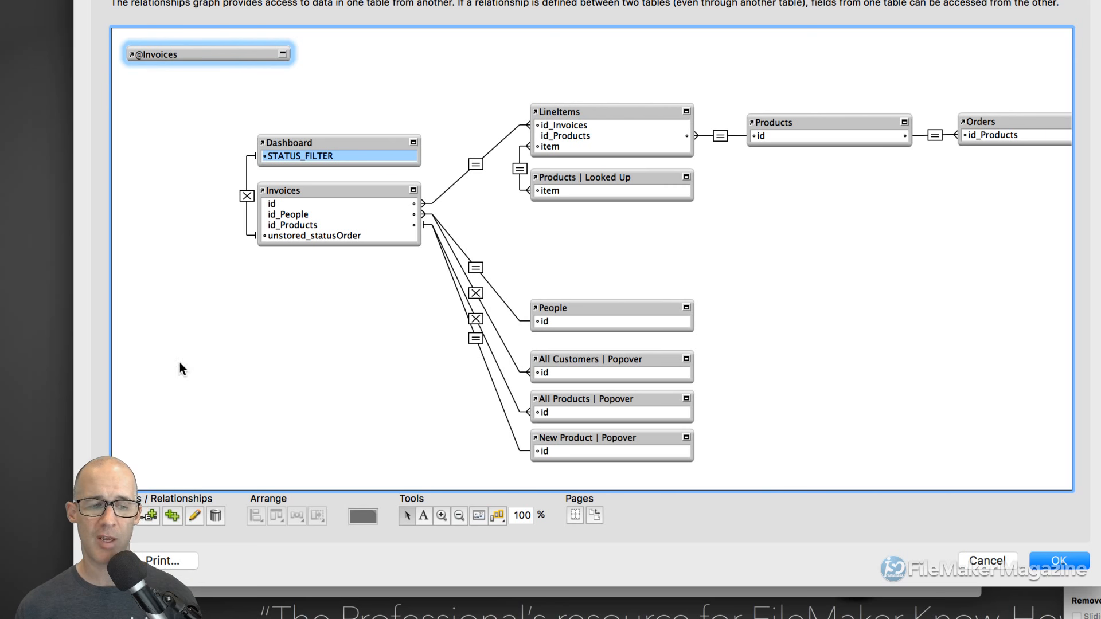
{"action": "left_click", "coordinate": [129, 517]}
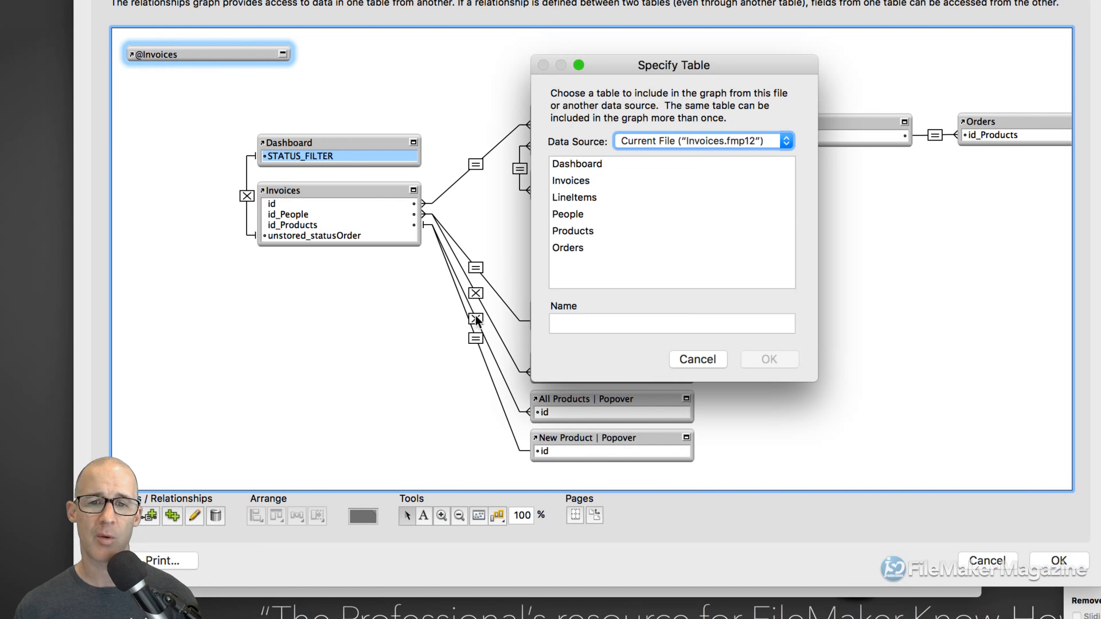
{"action": "left_click", "coordinate": [573, 198]}
{"action": "left_click", "coordinate": [613, 324]}
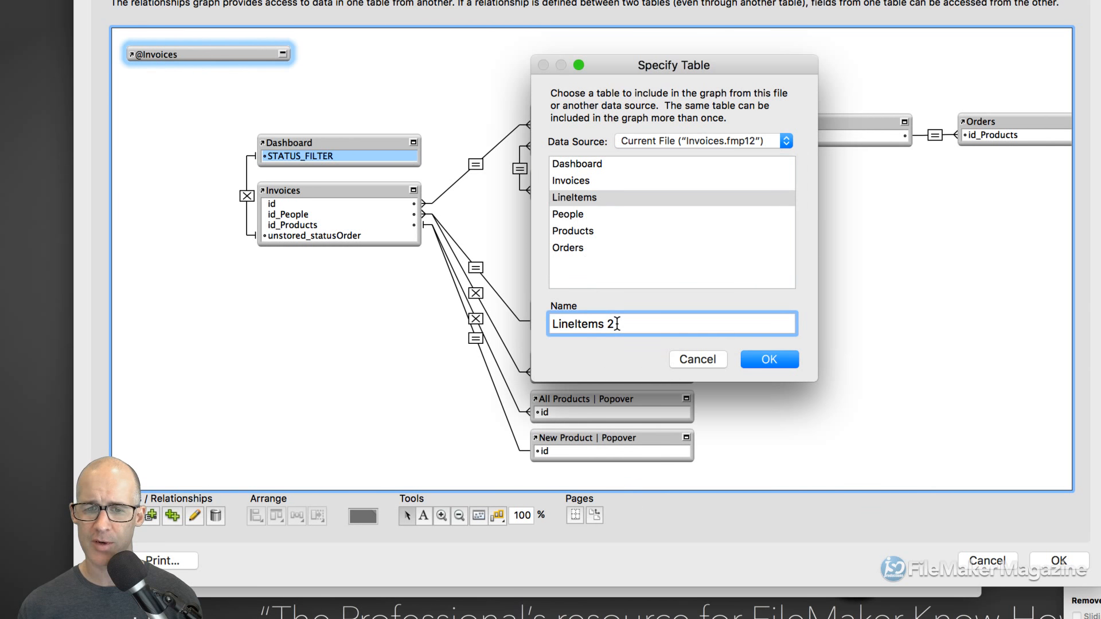
{"action": "key", "text": "BackSpace"}
{"action": "key", "text": "BackSpace"}
{"action": "key", "text": "super+Left"}
{"action": "type", "text": "@"}
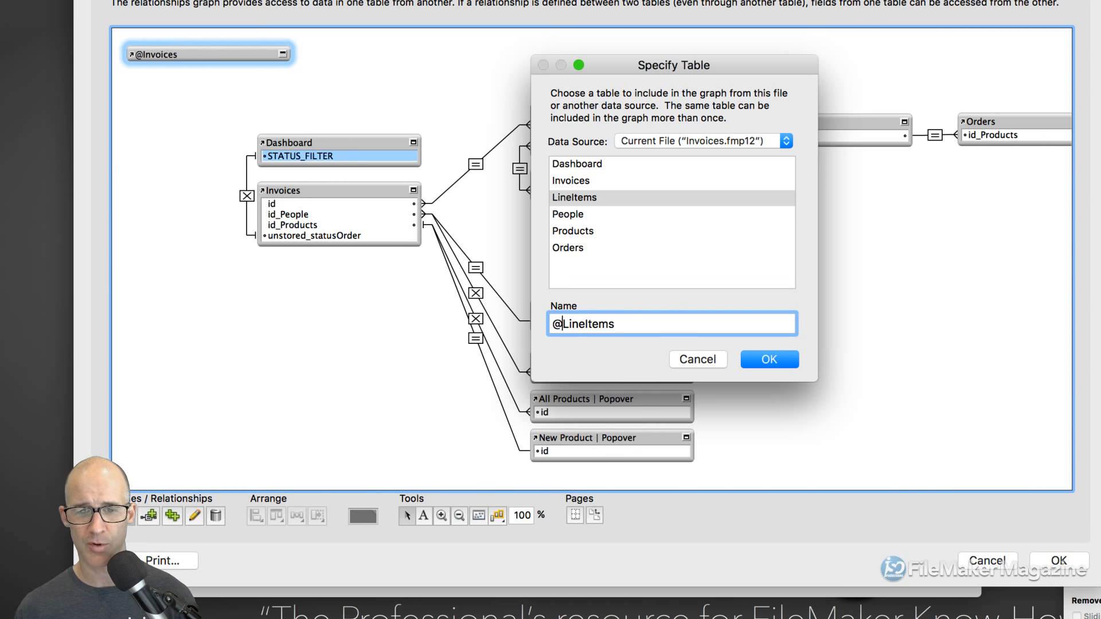
{"action": "left_click", "coordinate": [773, 360]}
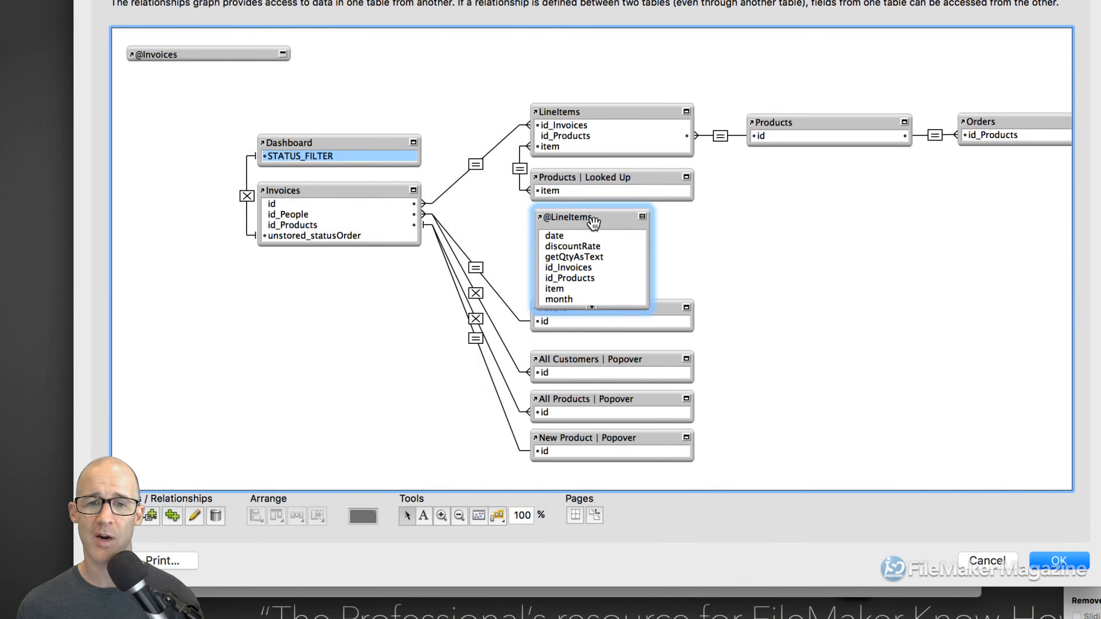
{"action": "left_click_drag", "start_coordinate": [587, 217], "coordinate": [287, 81]}
{"action": "left_click", "coordinate": [240, 82]}
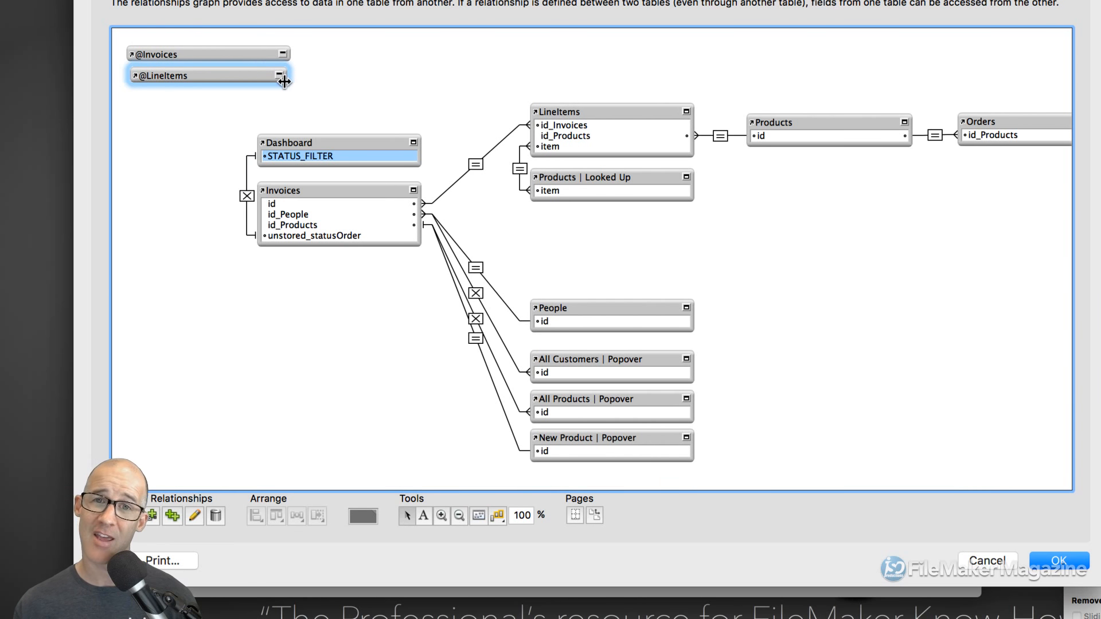
{"action": "left_click", "coordinate": [270, 93]}
{"action": "left_click", "coordinate": [227, 71]}
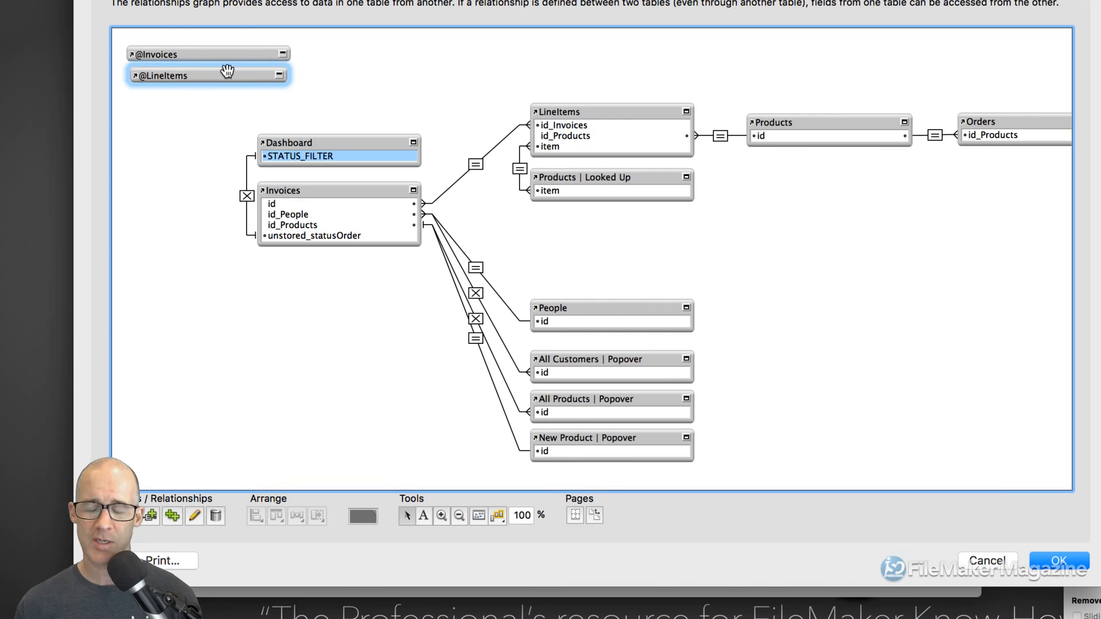
{"action": "key", "text": "Delete"}
{"action": "left_click", "coordinate": [222, 54]}
{"action": "key", "text": "super+d"}
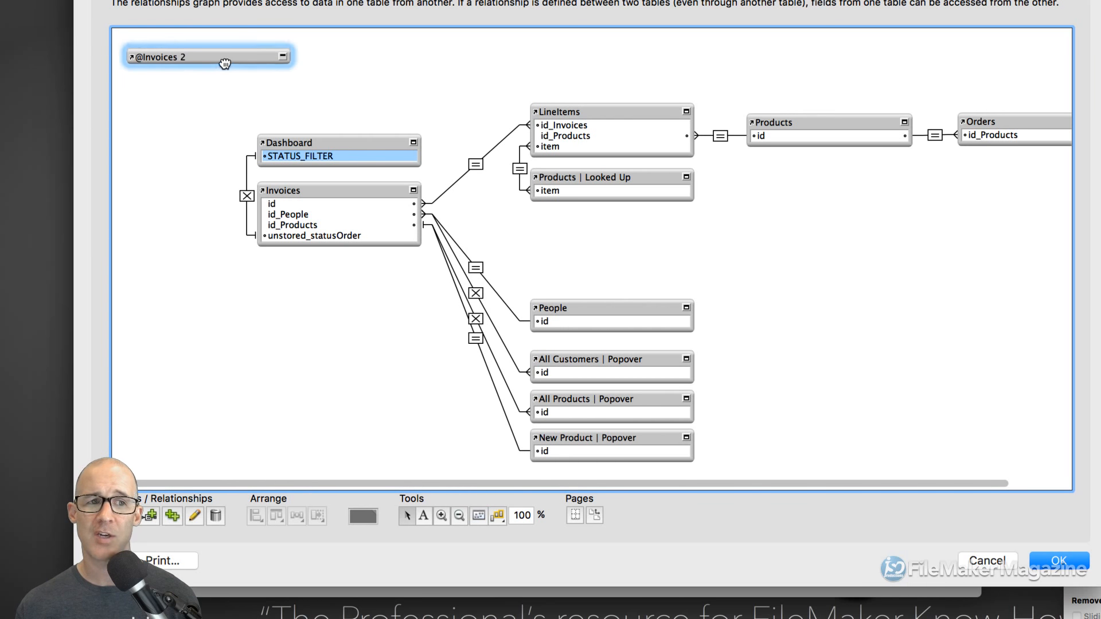
{"action": "left_click_drag", "start_coordinate": [222, 55], "coordinate": [225, 75]}
Change the duplicate's source table to LineItems and add the @ prefix to its name.
{"action": "double_click", "coordinate": [224, 74]}
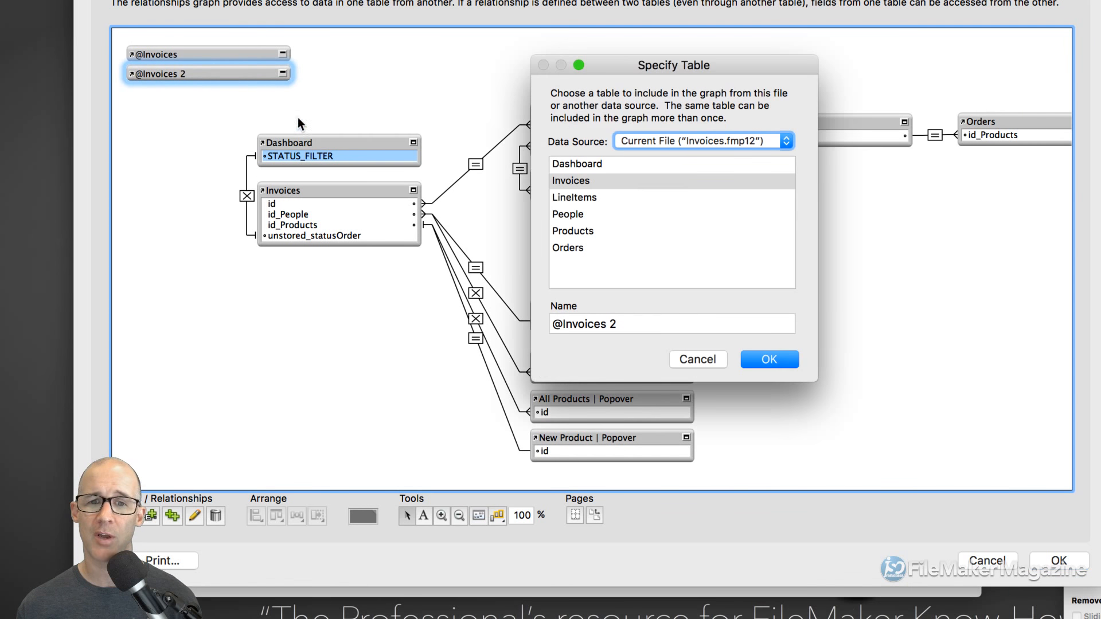
{"action": "left_click", "coordinate": [579, 198]}
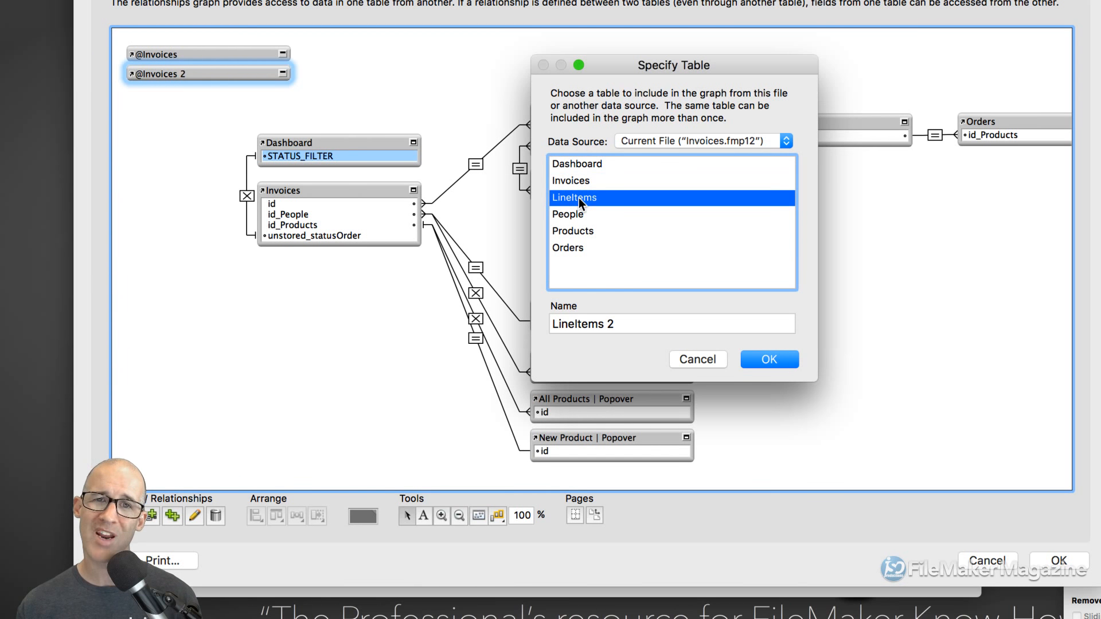
{"action": "left_click", "coordinate": [618, 325]}
{"action": "key", "text": "BackSpace"}
{"action": "key", "text": "BackSpace"}
{"action": "key", "text": "super+Left"}
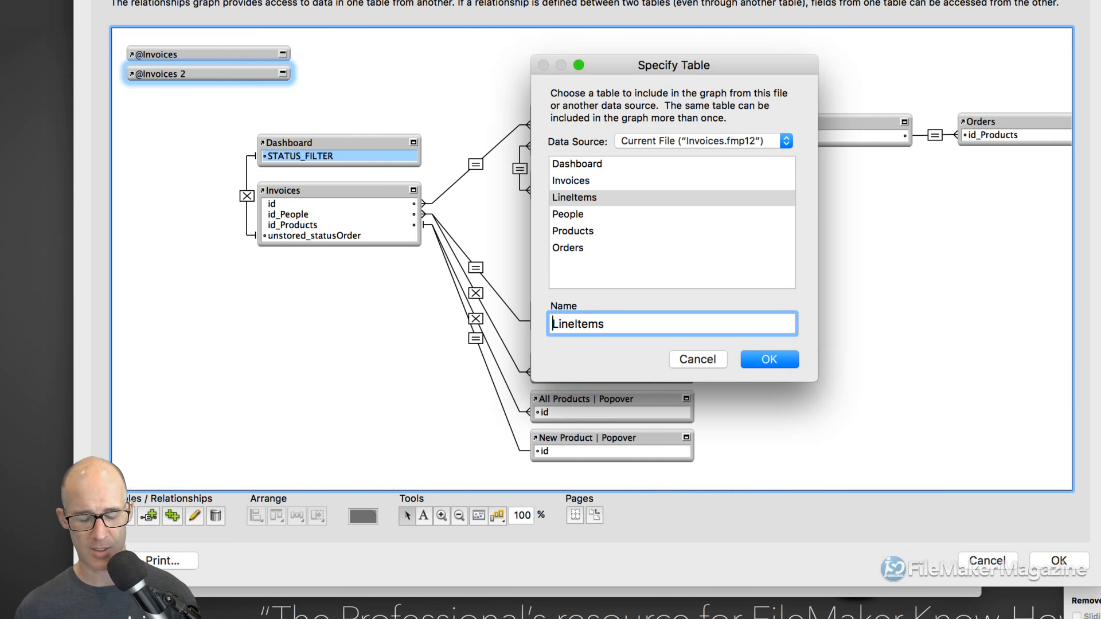
{"action": "type", "text": "@"}
{"action": "left_click", "coordinate": [763, 360]}
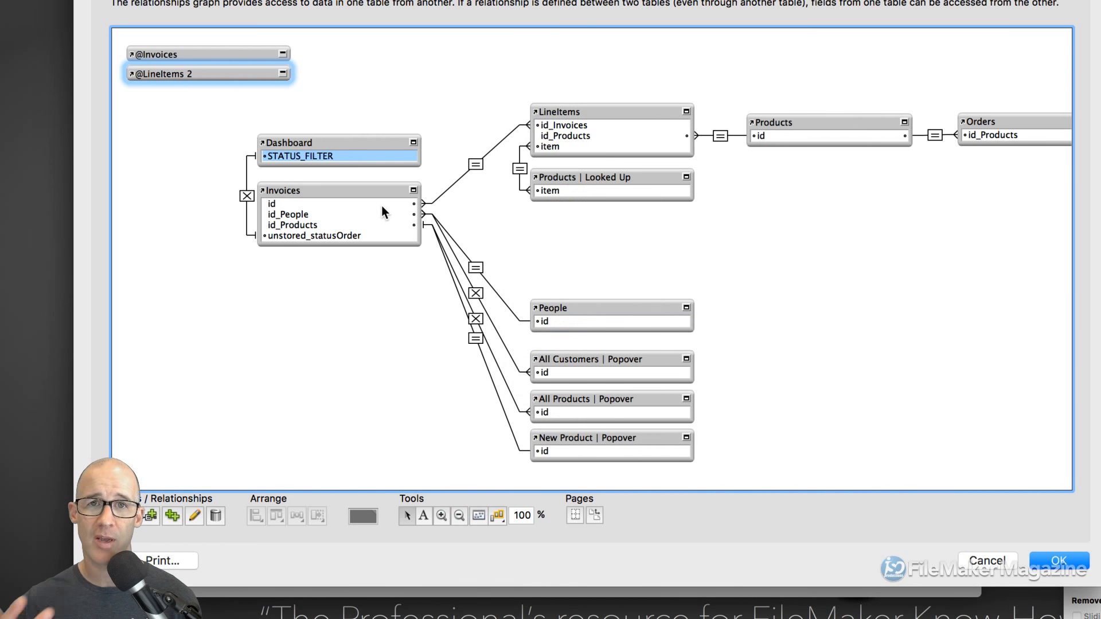
{"action": "double_click", "coordinate": [238, 73]}
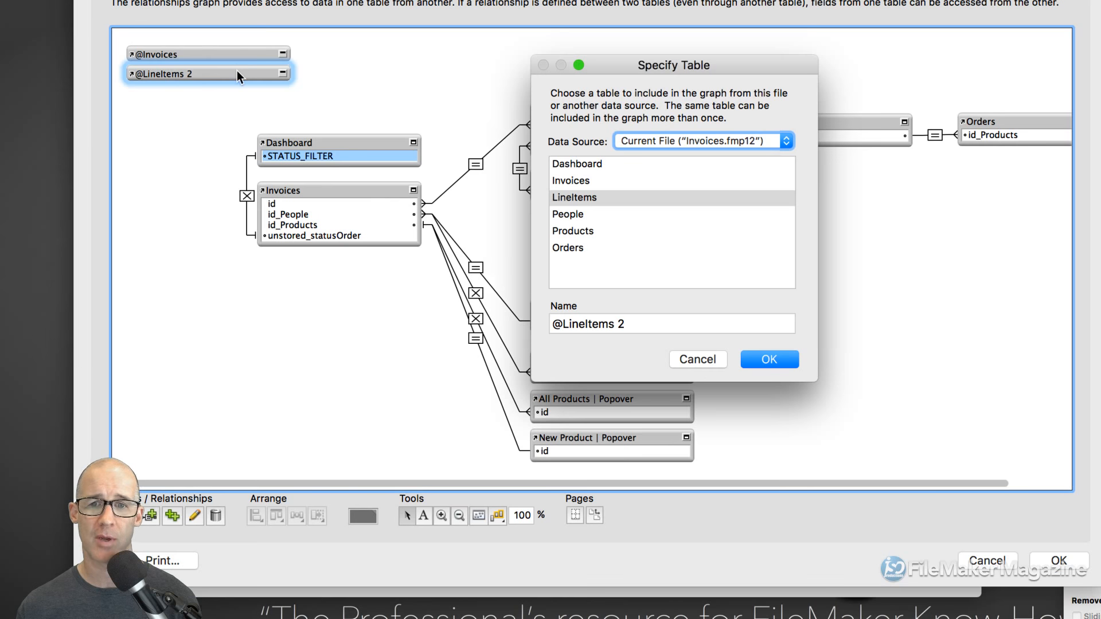
{"action": "left_click", "coordinate": [710, 323]}
{"action": "key", "text": "BackSpace"}
{"action": "key", "text": "BackSpace"}
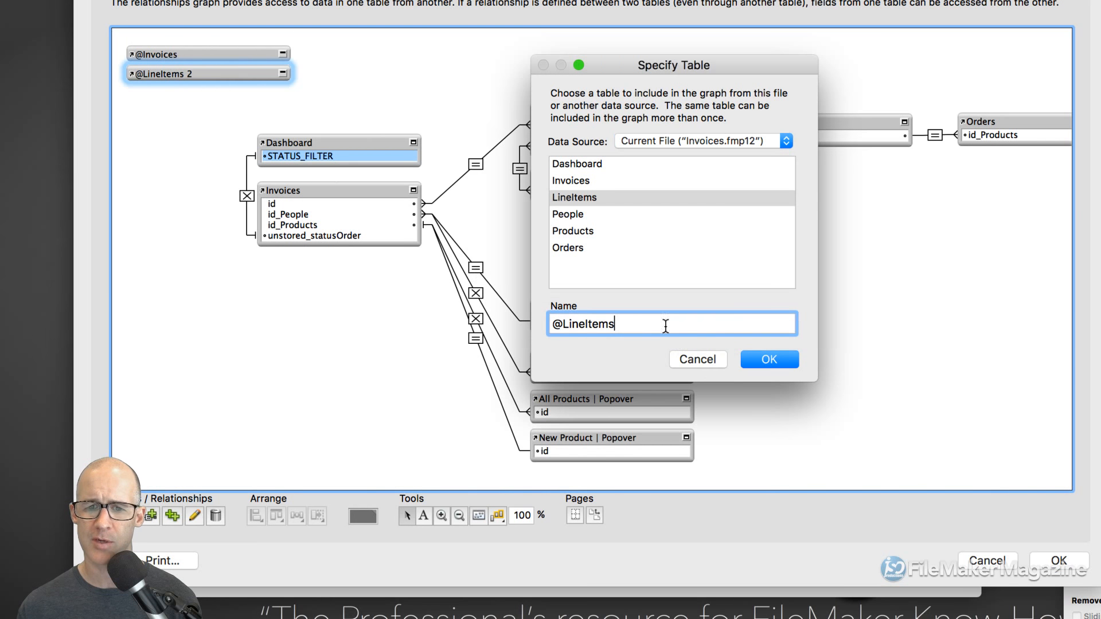
{"action": "left_click", "coordinate": [751, 362]}
{"action": "key", "text": "super+d"}
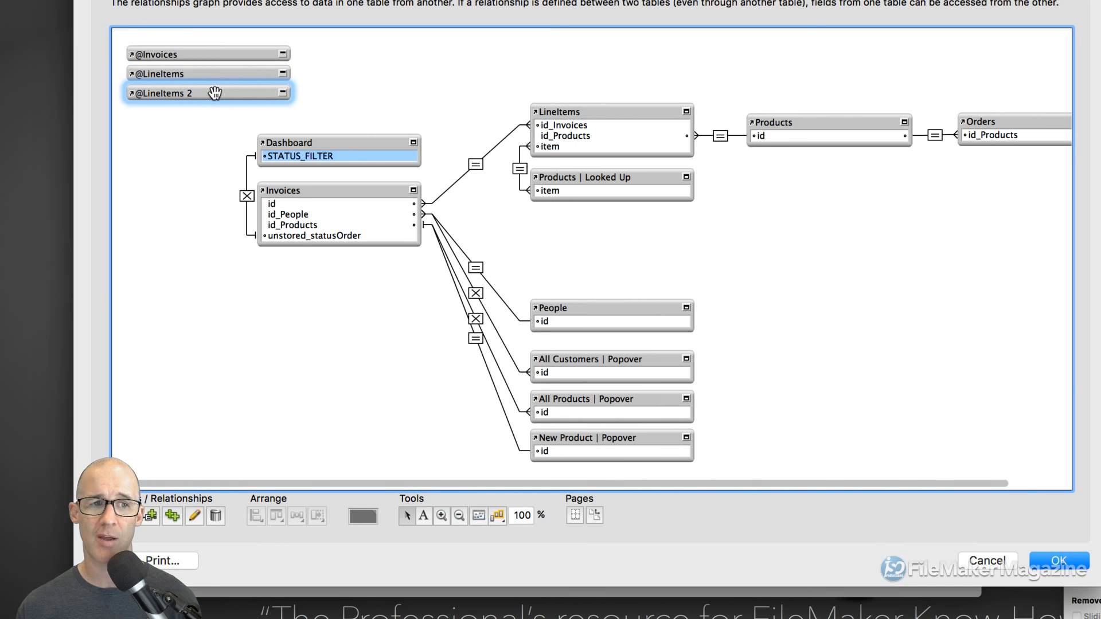
{"action": "double_click", "coordinate": [214, 93]}
{"action": "left_click", "coordinate": [567, 220]}
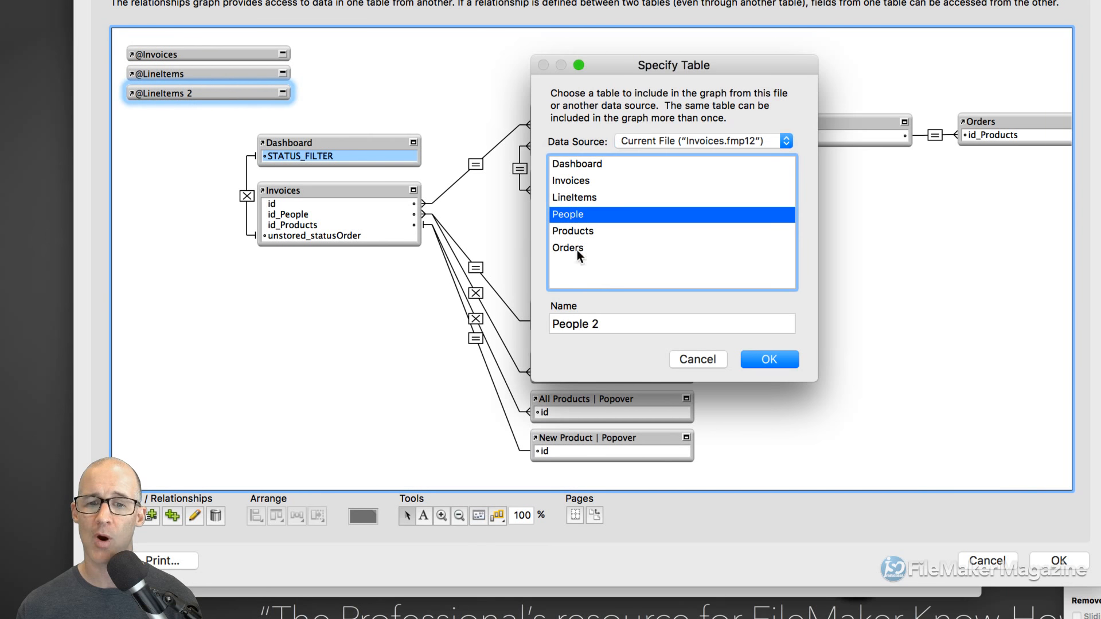
{"action": "left_click", "coordinate": [593, 323]}
{"action": "key", "text": "BackSpace"}
{"action": "key", "text": "Delete"}
{"action": "key", "text": "super+Left"}
{"action": "type", "text": "@"}
{"action": "left_click", "coordinate": [757, 359]}
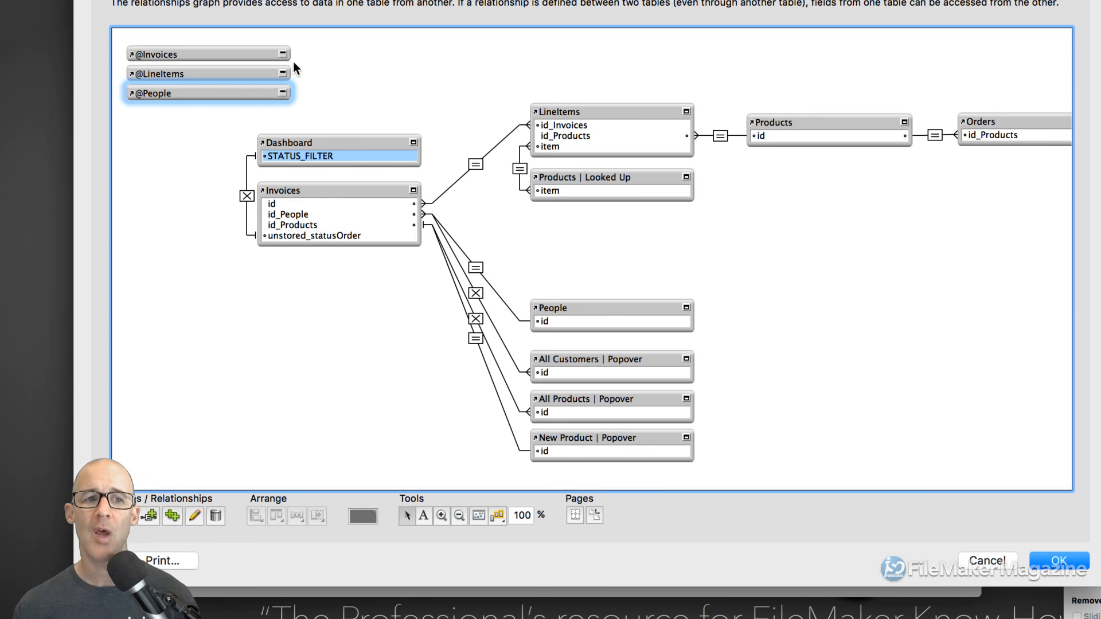
Select the three @-prefixed table occurrences together and save the relationships graph changes.
{"action": "left_click_drag", "start_coordinate": [303, 40], "coordinate": [243, 115]}
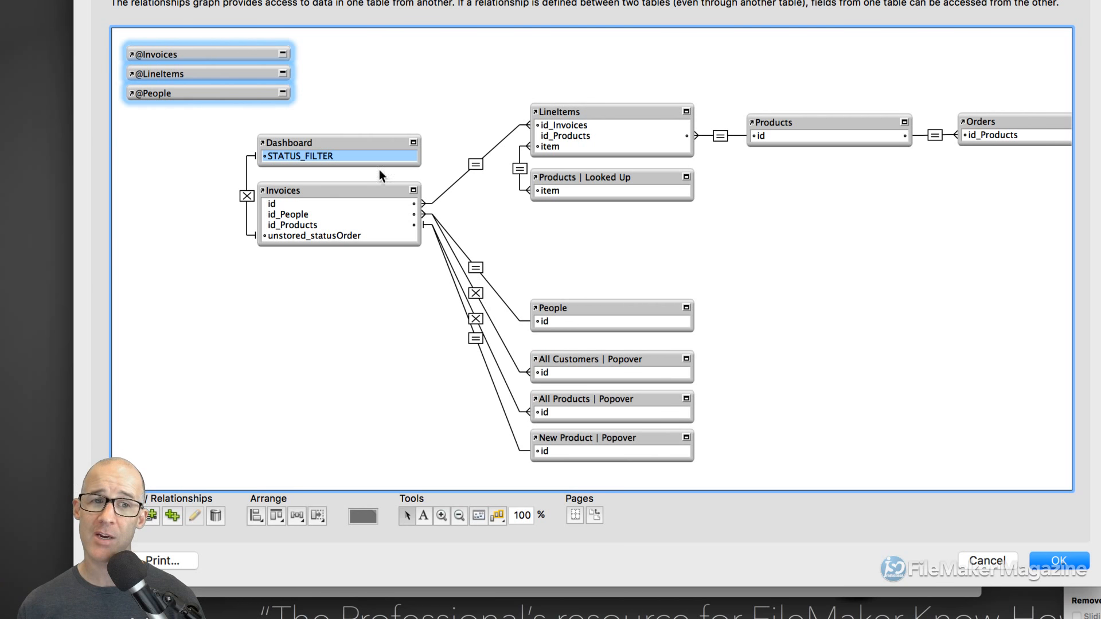
{"action": "left_click", "coordinate": [1050, 565]}
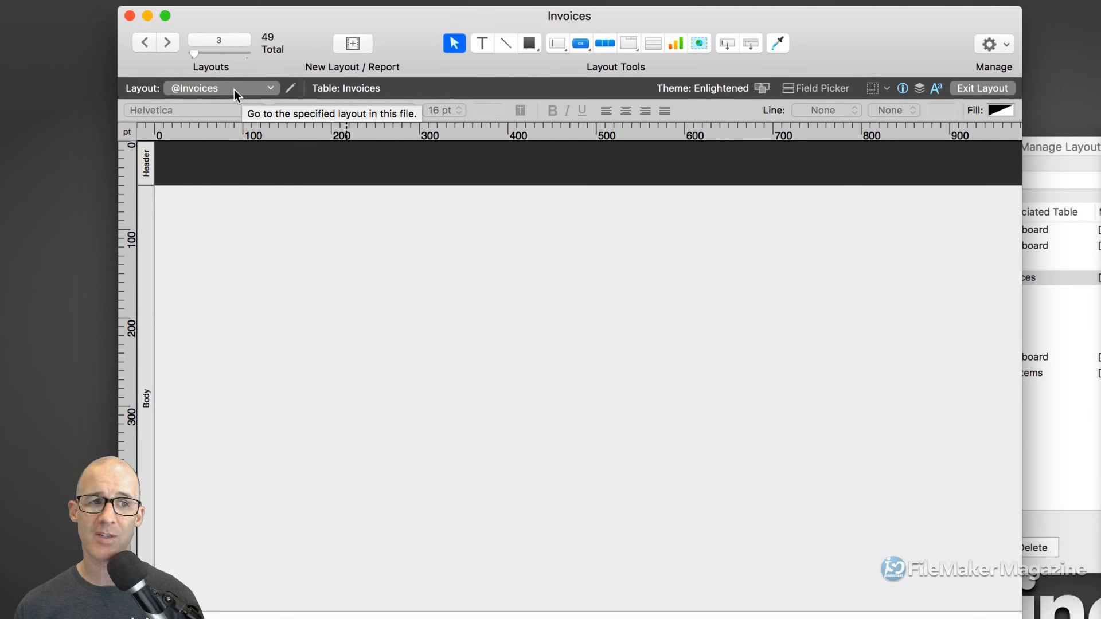
{"action": "left_click", "coordinate": [188, 87]}
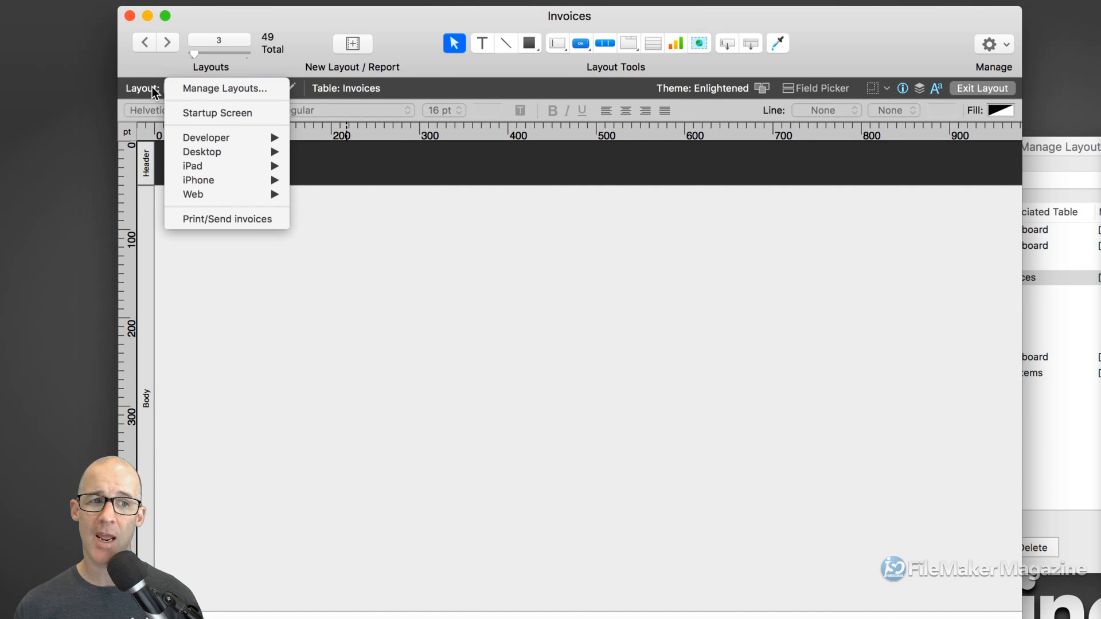
{"action": "left_click", "coordinate": [191, 92]}
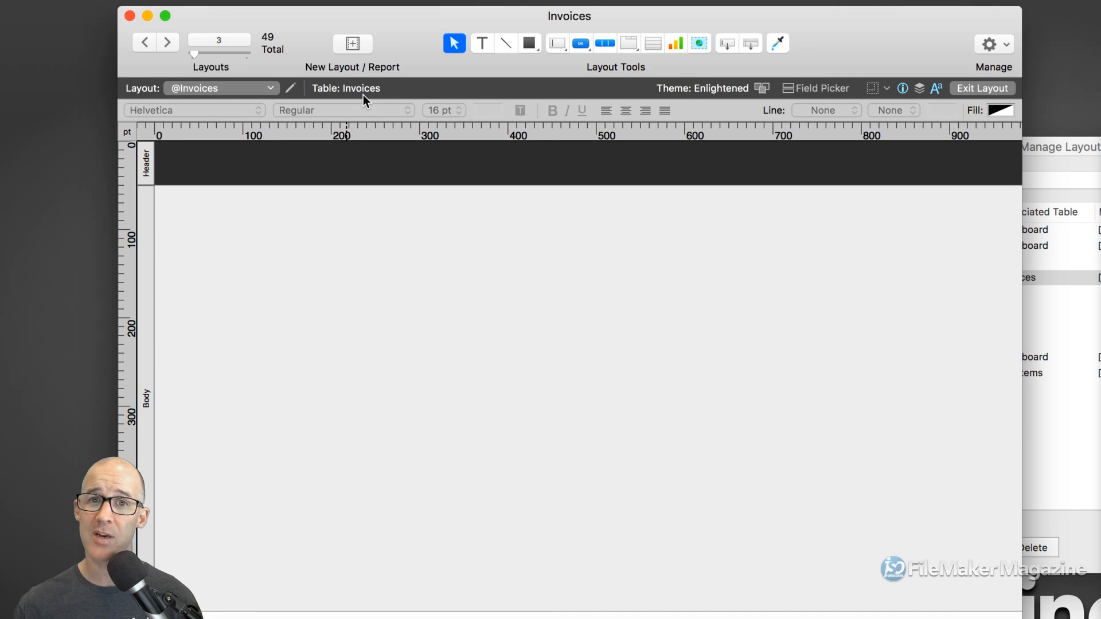
{"action": "key", "text": "super+shift+d"}
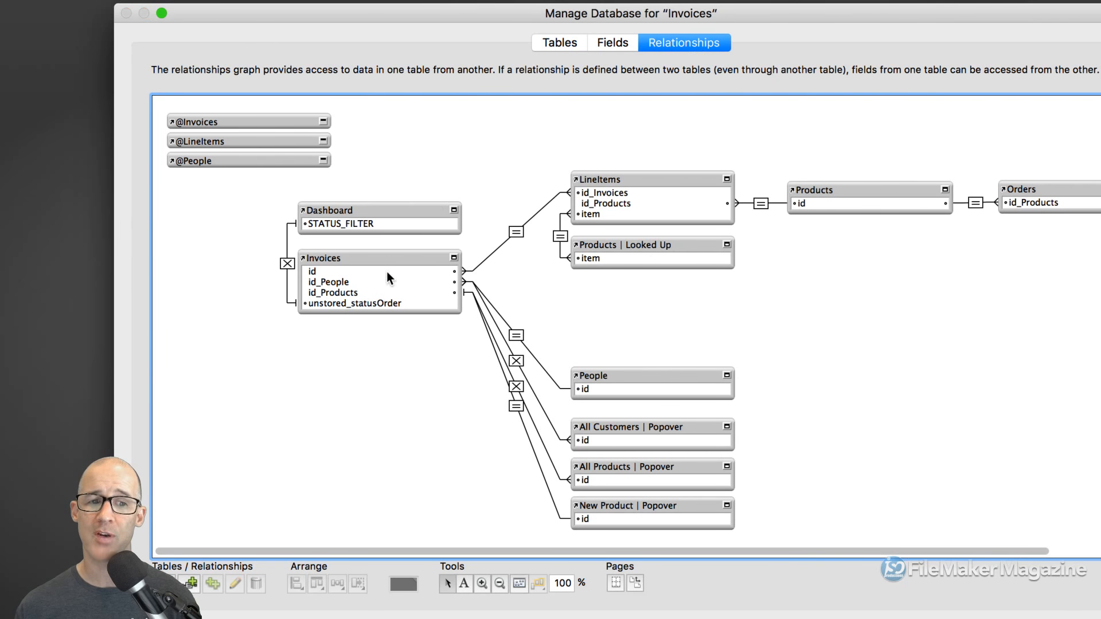
{"action": "left_click", "coordinate": [383, 259]}
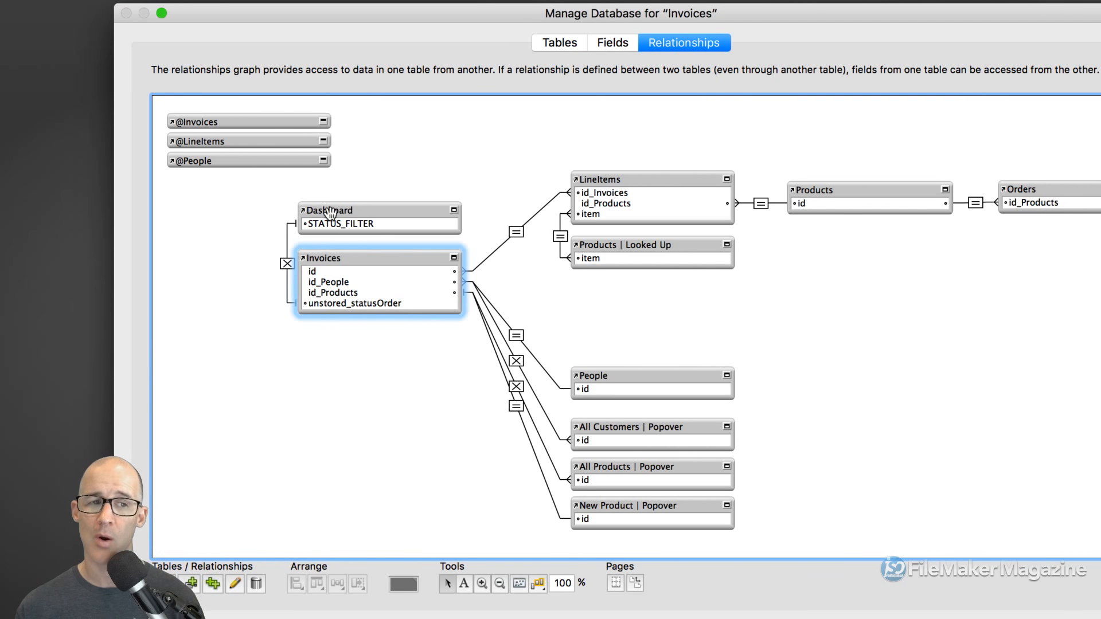
{"action": "left_click", "coordinate": [254, 121]}
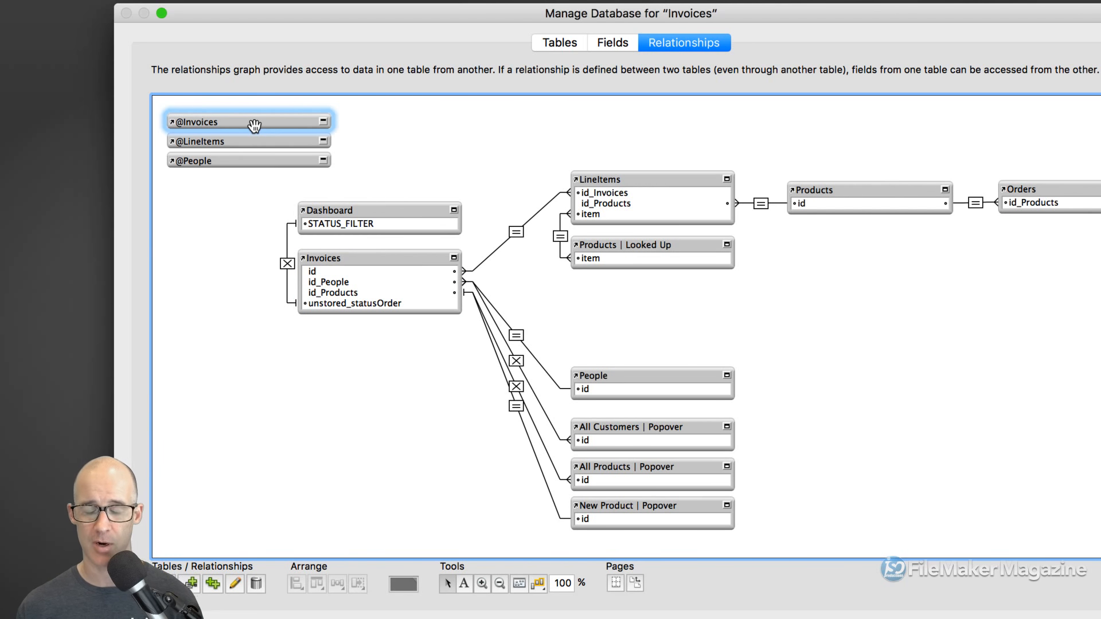
{"action": "key", "text": "Escape"}
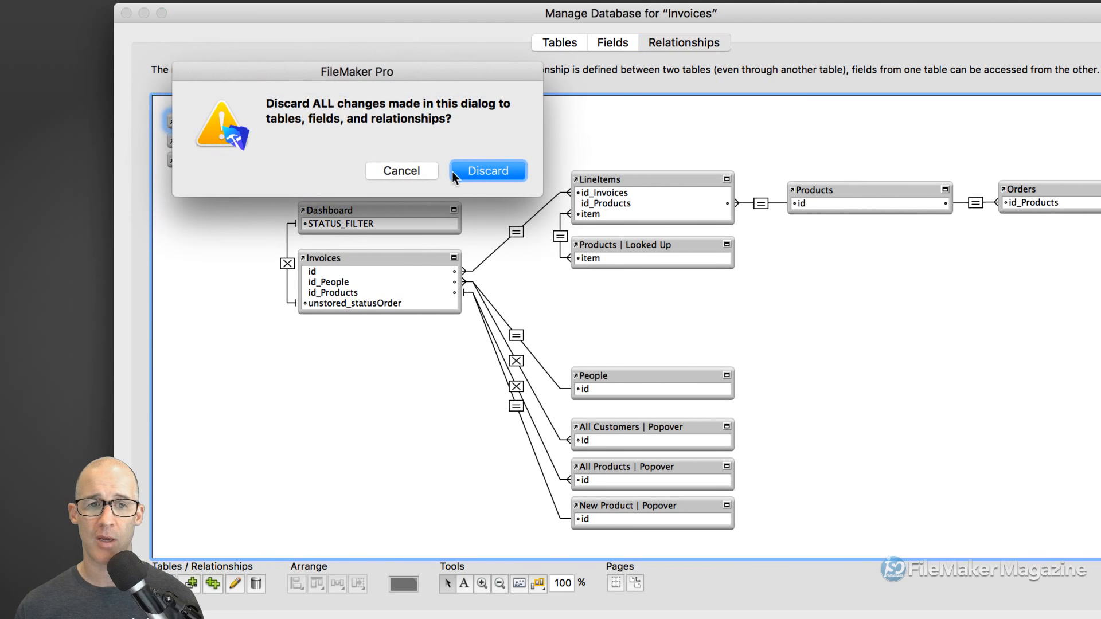
{"action": "left_click", "coordinate": [418, 171]}
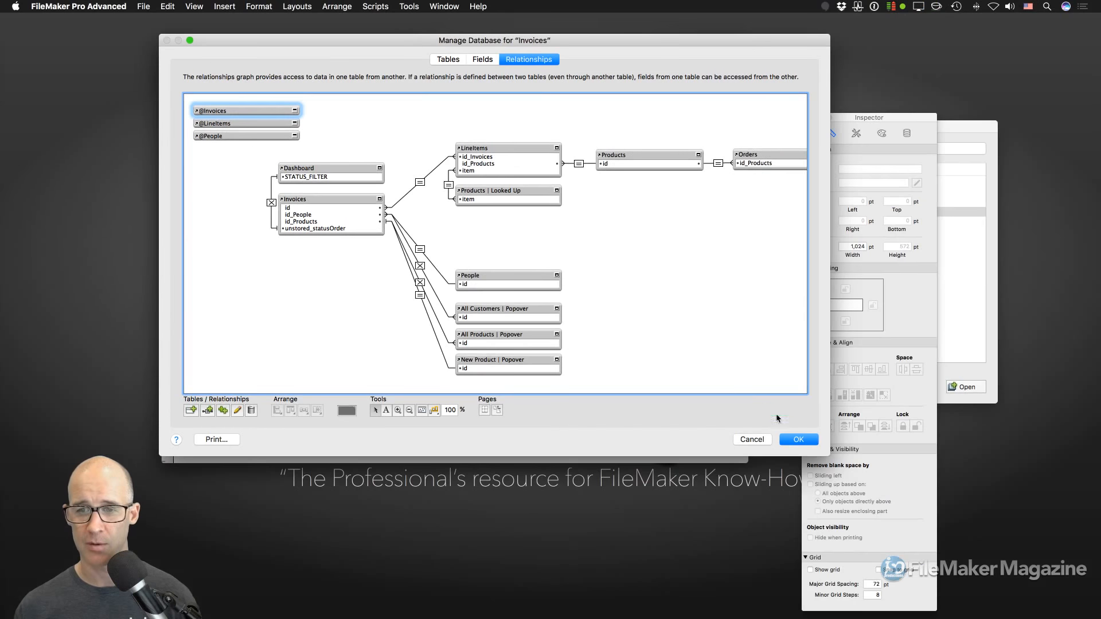
{"action": "left_click", "coordinate": [800, 440]}
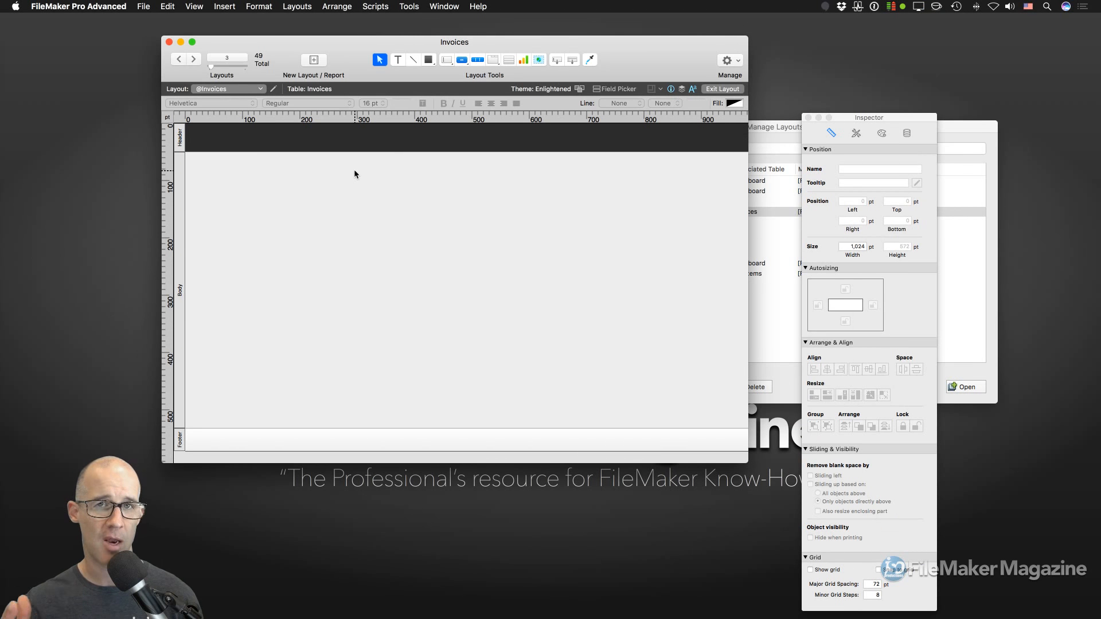
{"action": "left_click", "coordinate": [293, 5]}
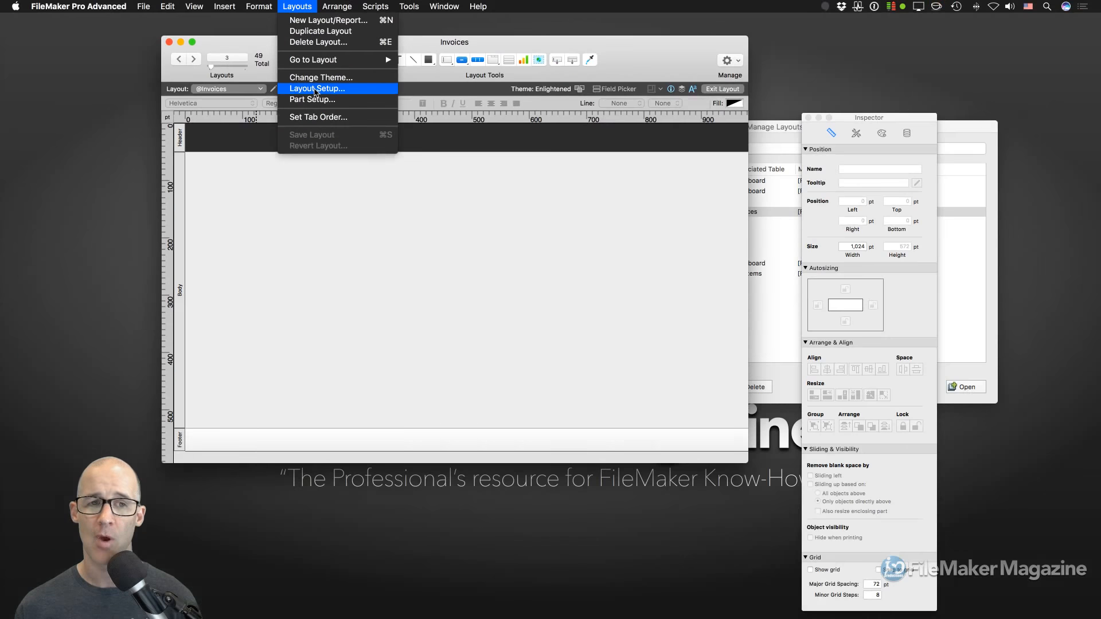
{"action": "left_click", "coordinate": [316, 90]}
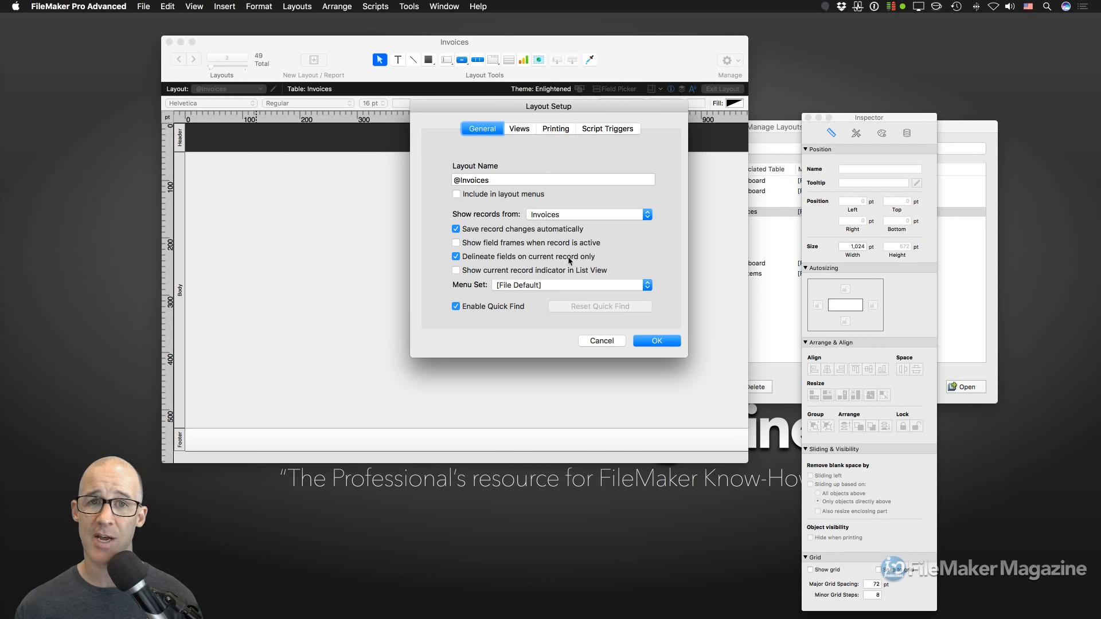
{"action": "left_click", "coordinate": [601, 341]}
{"action": "left_click", "coordinate": [777, 211]}
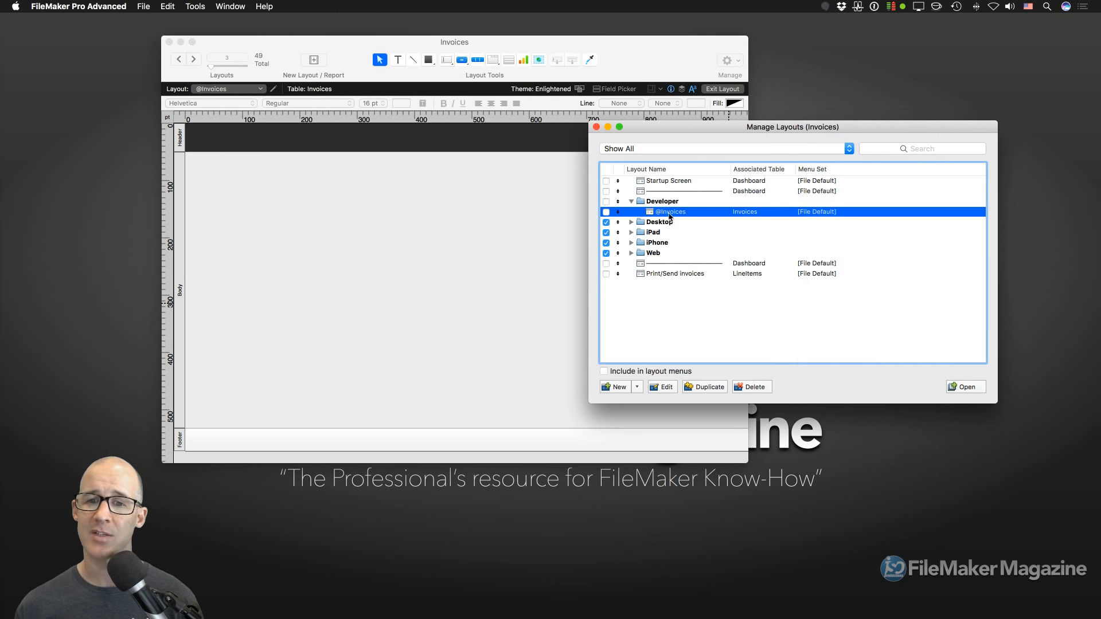
{"action": "double_click", "coordinate": [670, 212]}
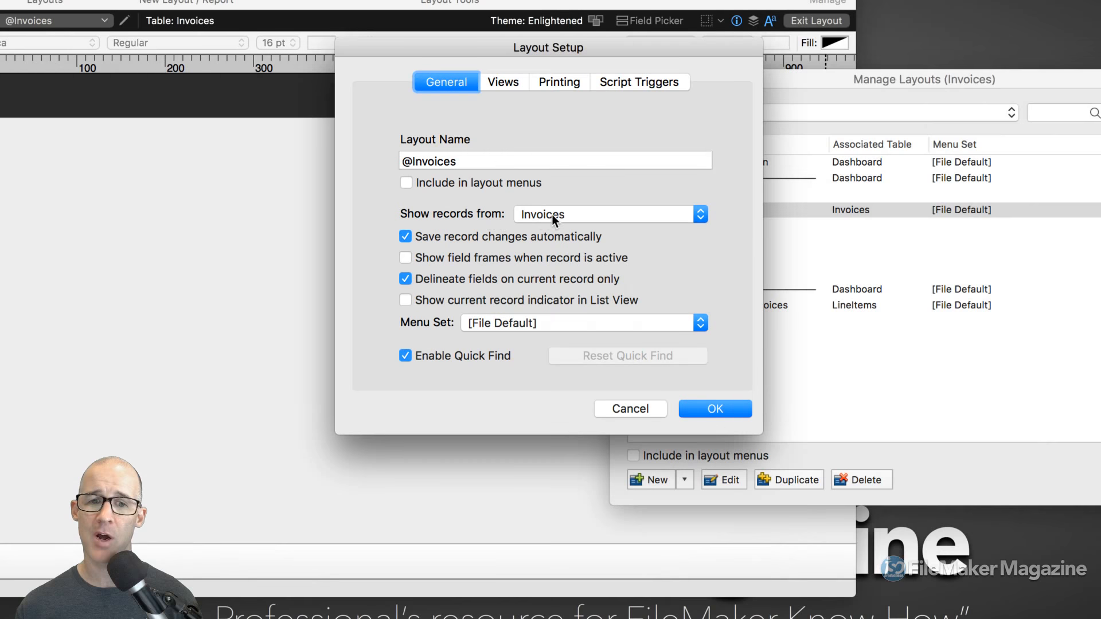
{"action": "left_click", "coordinate": [552, 215]}
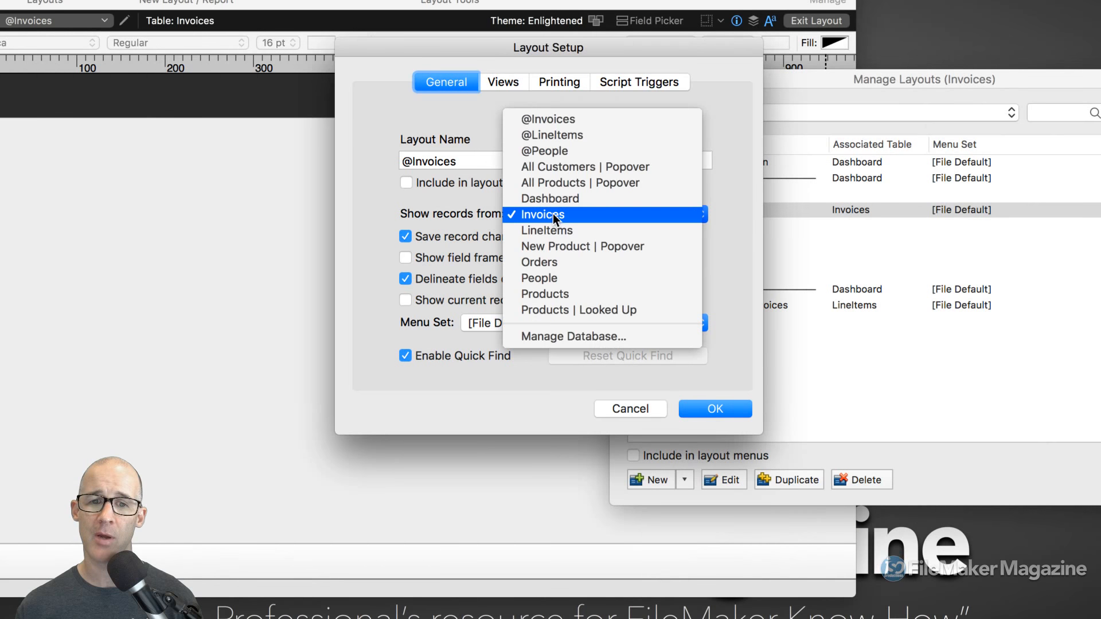
{"action": "left_click", "coordinate": [573, 120]}
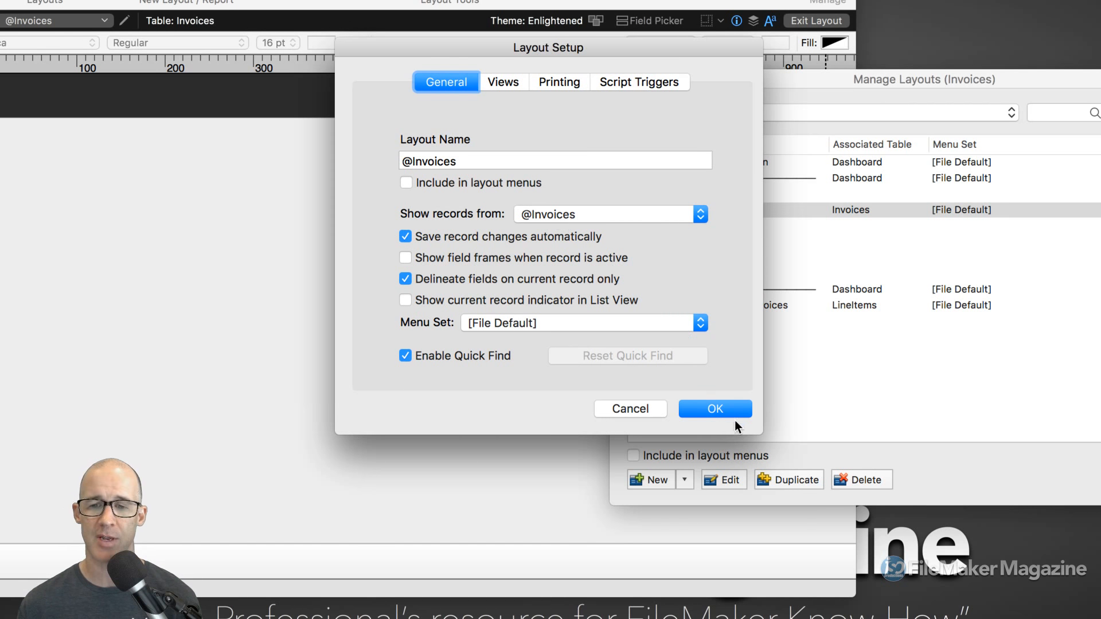
{"action": "left_click", "coordinate": [715, 409]}
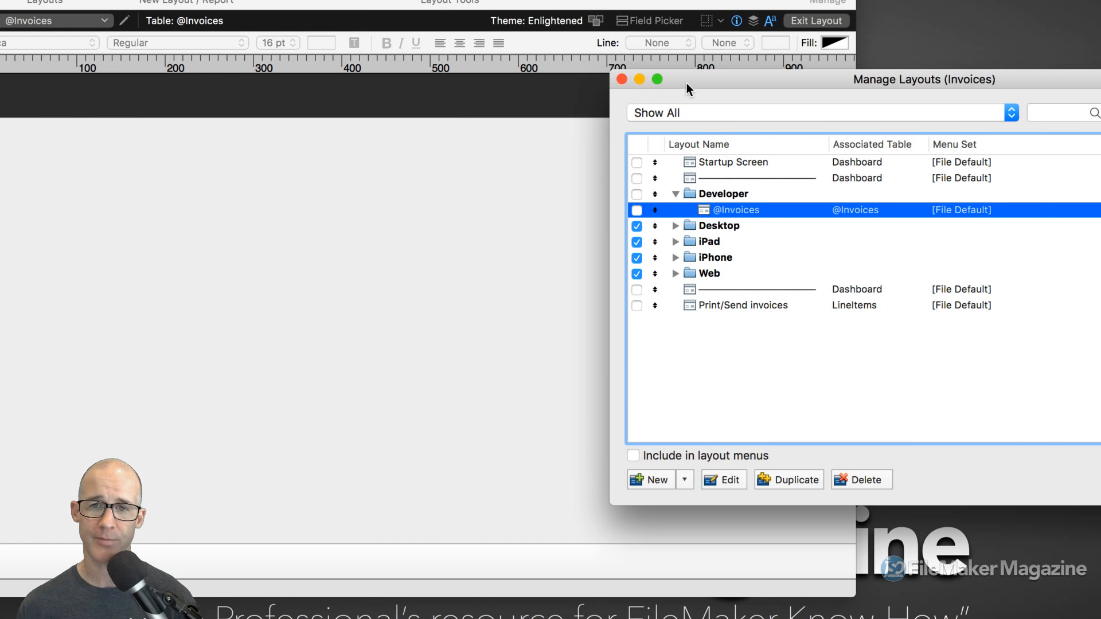
{"action": "left_click_drag", "start_coordinate": [687, 84], "coordinate": [699, 74]}
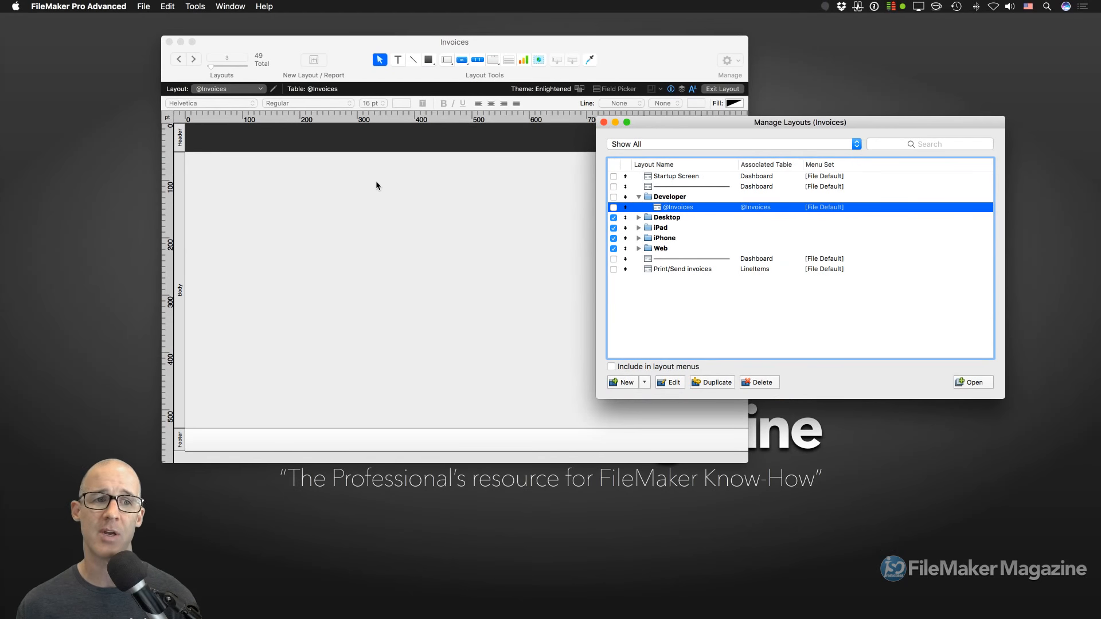
{"action": "left_click", "coordinate": [604, 122]}
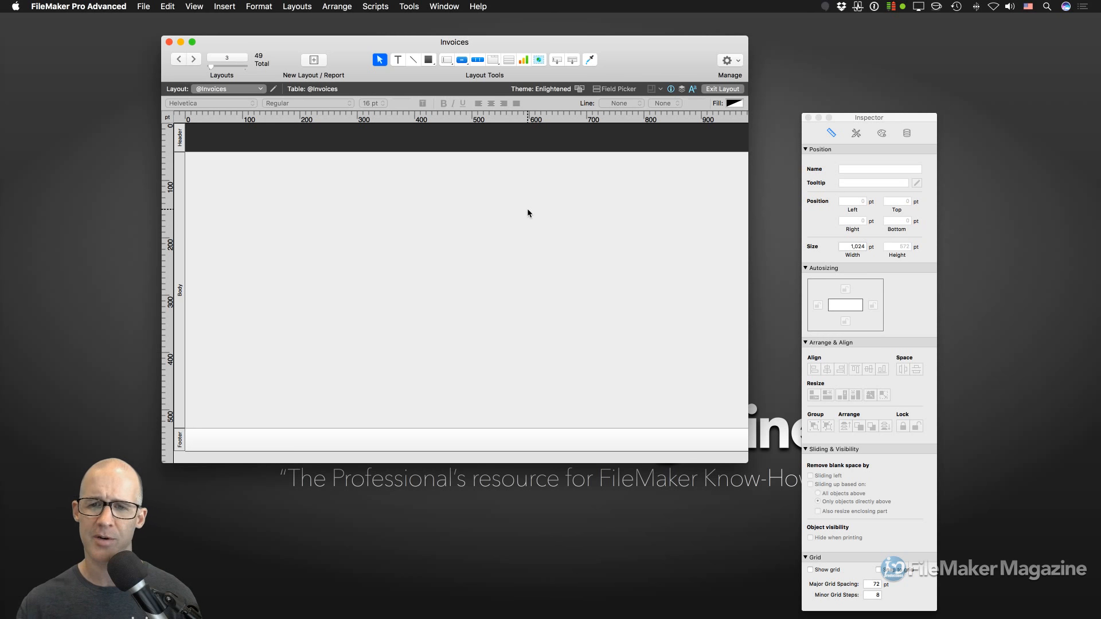
{"action": "left_click", "coordinate": [297, 6]}
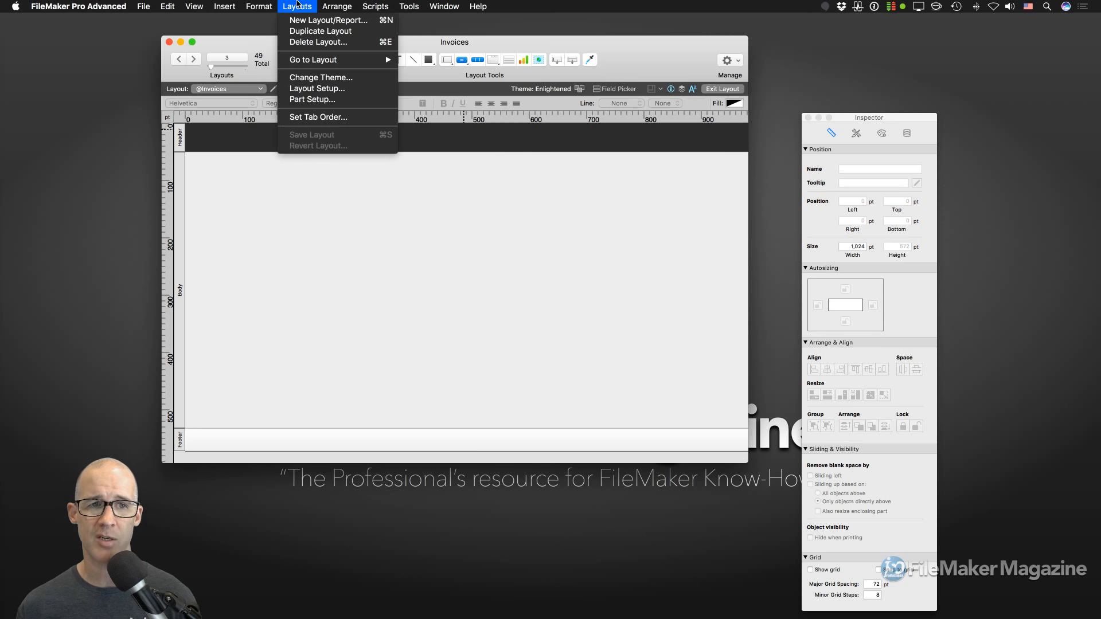
{"action": "left_click", "coordinate": [303, 89]}
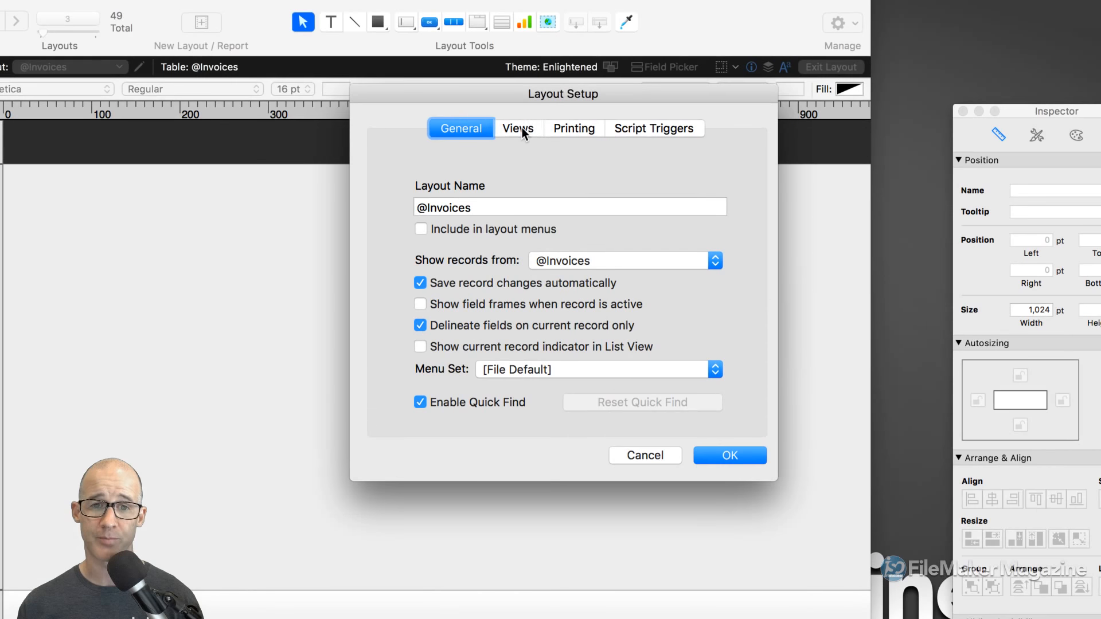
{"action": "left_click", "coordinate": [521, 129]}
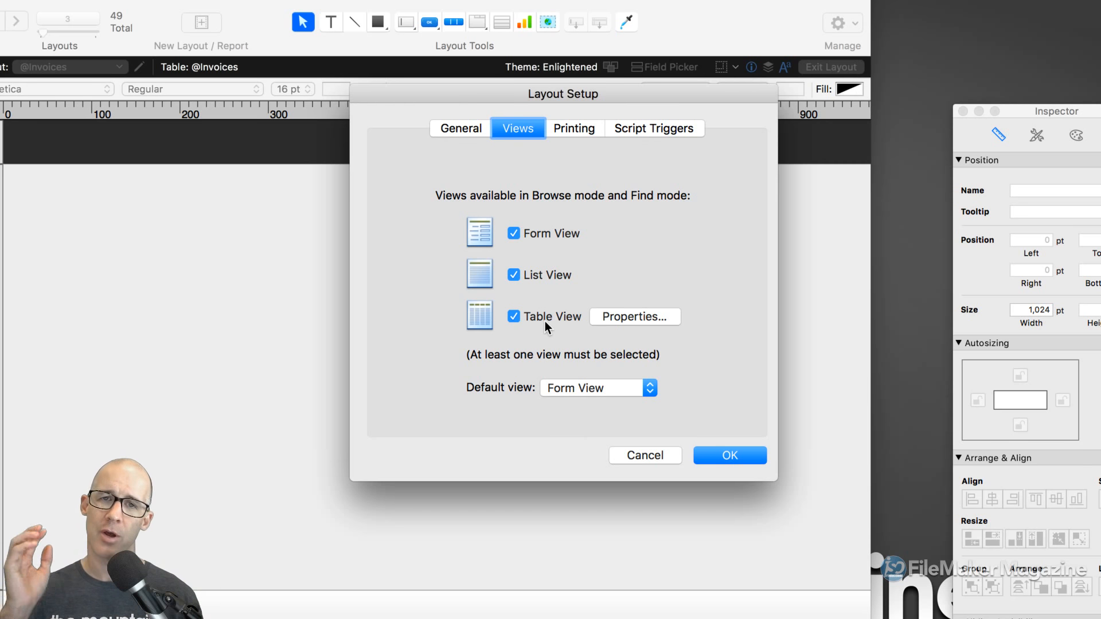
{"action": "left_click", "coordinate": [578, 388]}
{"action": "left_click", "coordinate": [579, 421]}
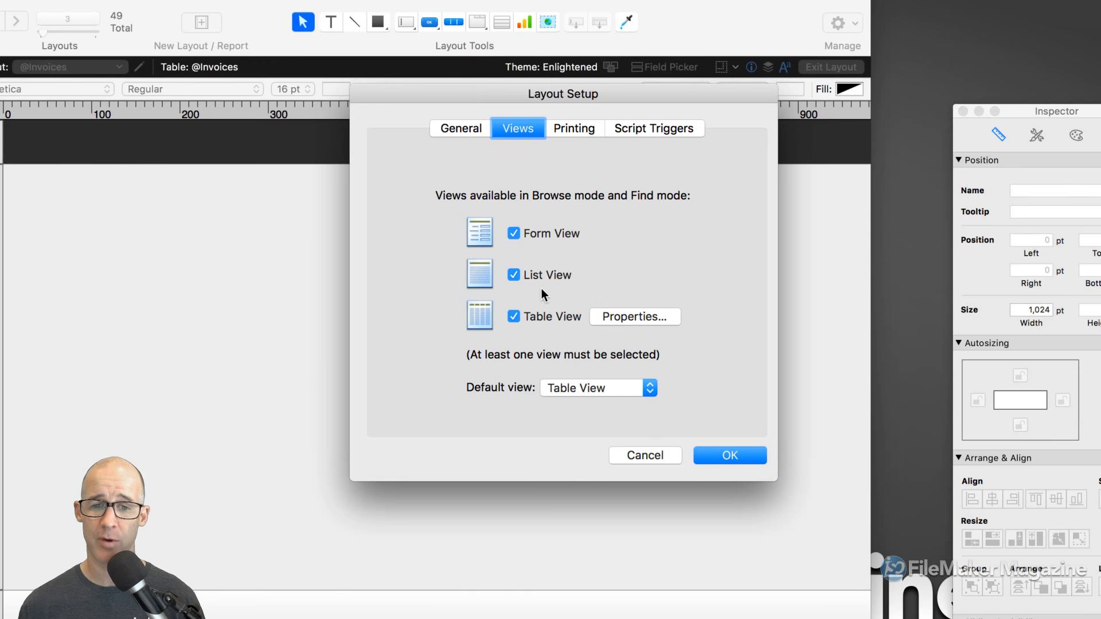
{"action": "left_click", "coordinate": [535, 271]}
{"action": "left_click", "coordinate": [539, 233]}
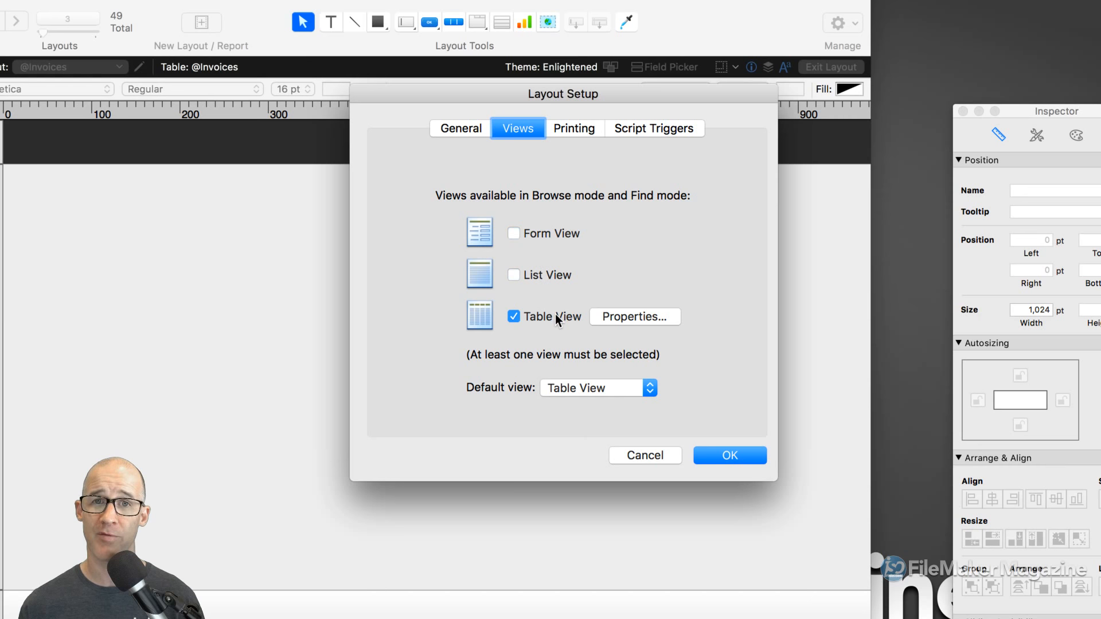
Include the Top Navigation, Header, Footer and Bottom Navigation parts in the table view and give its grid a light grey colour.
{"action": "left_click", "coordinate": [624, 319]}
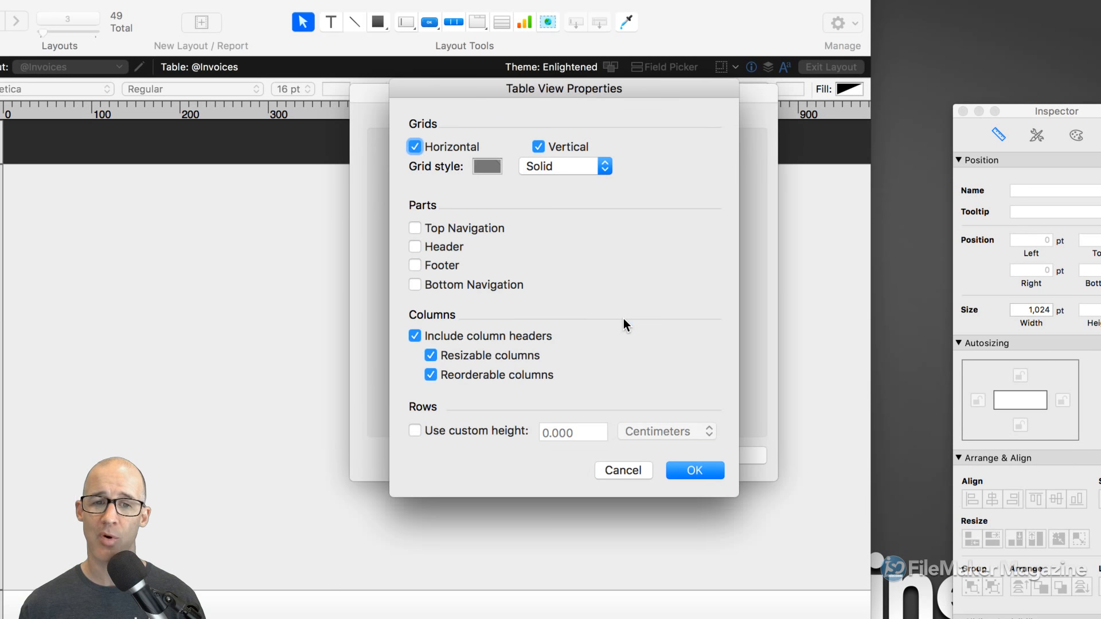
{"action": "left_click", "coordinate": [414, 248]}
{"action": "left_click", "coordinate": [415, 286]}
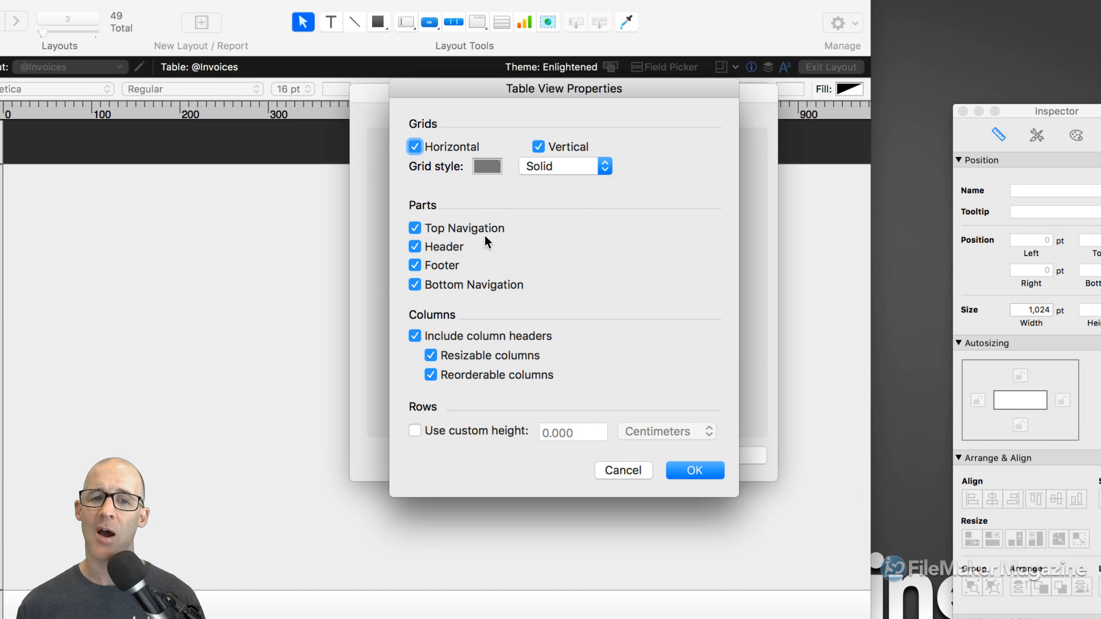
{"action": "left_click", "coordinate": [487, 165]}
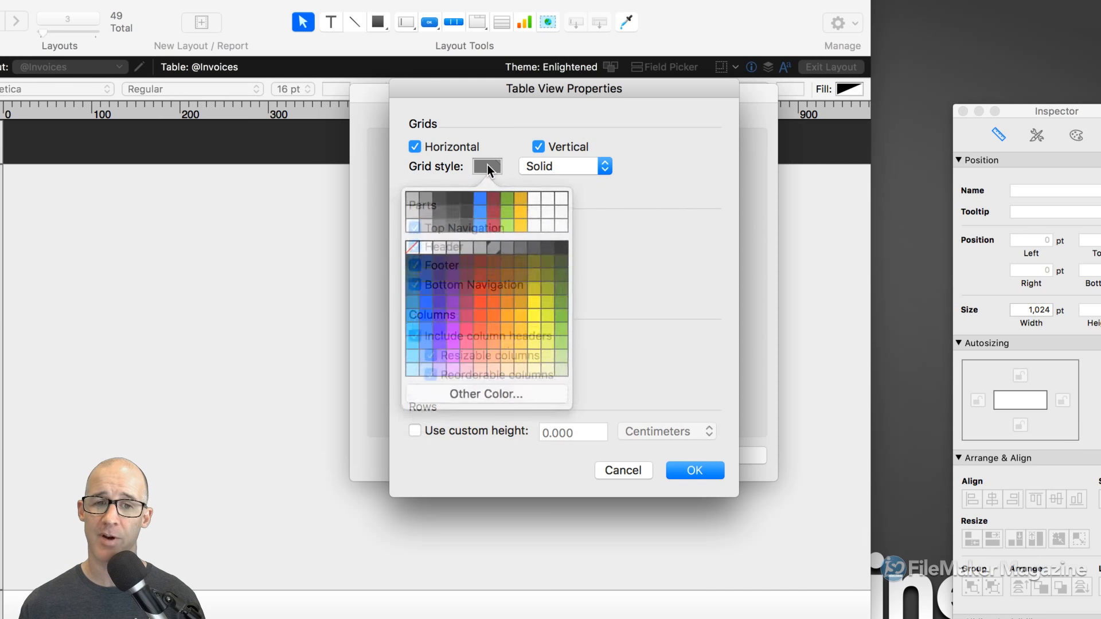
{"action": "left_click", "coordinate": [419, 209]}
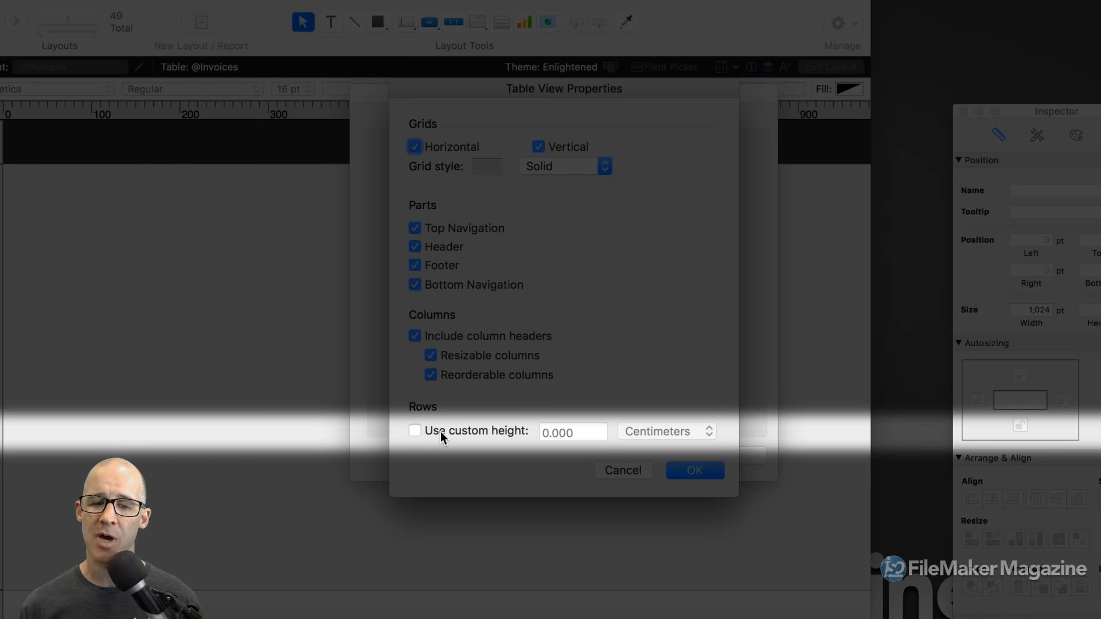
Try custom row heights of 50 and 16 points for the table view, and turn the custom height off again.
{"action": "left_click", "coordinate": [441, 431]}
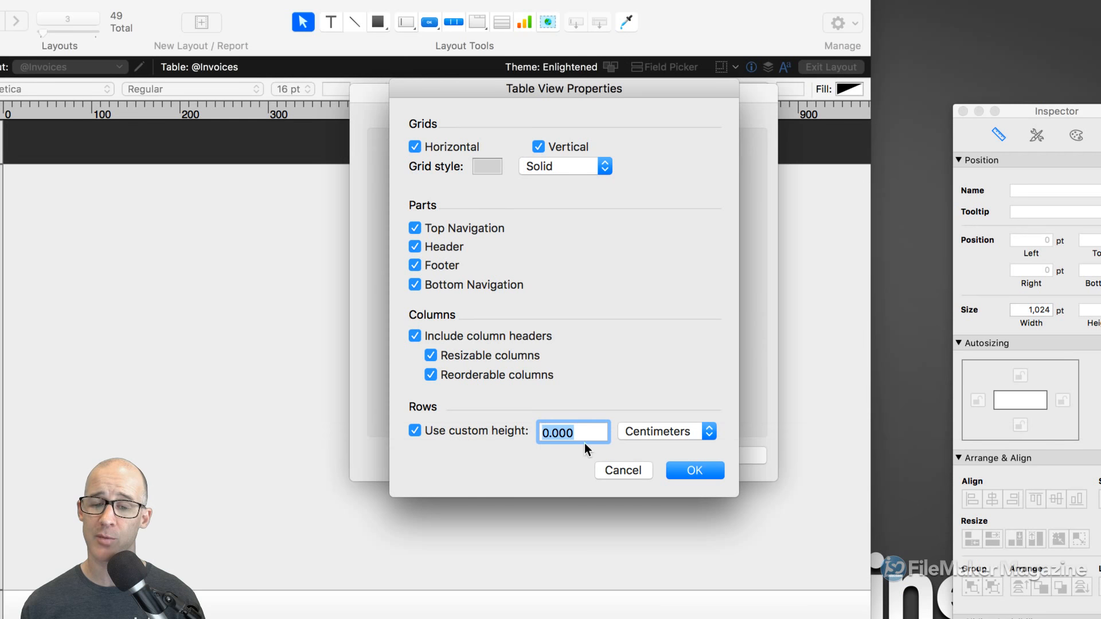
{"action": "left_click", "coordinate": [638, 431]}
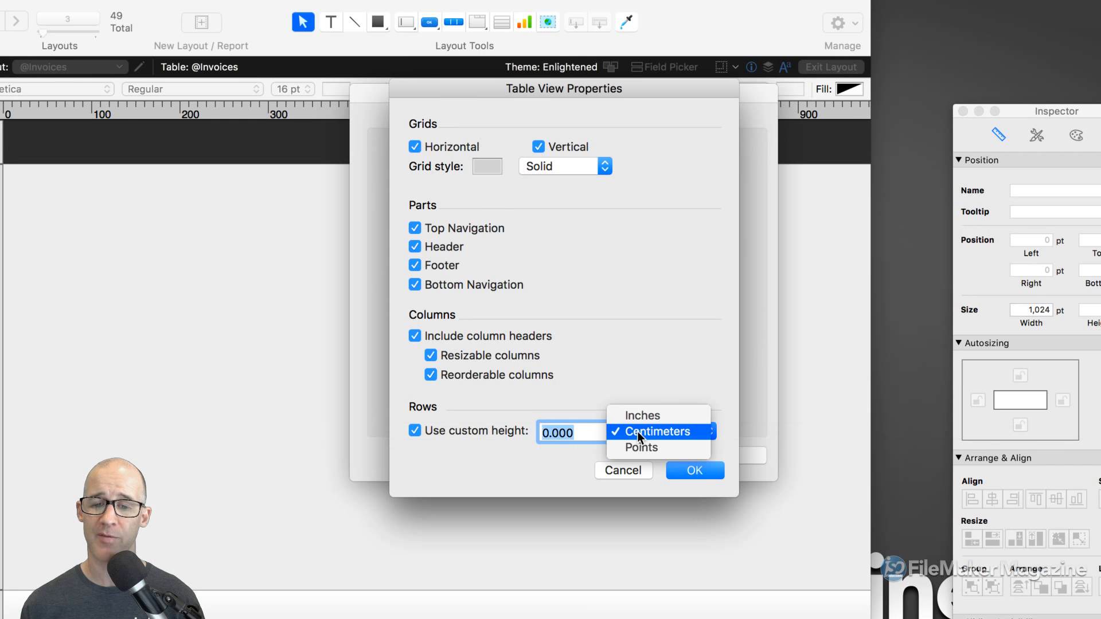
{"action": "left_click", "coordinate": [646, 447]}
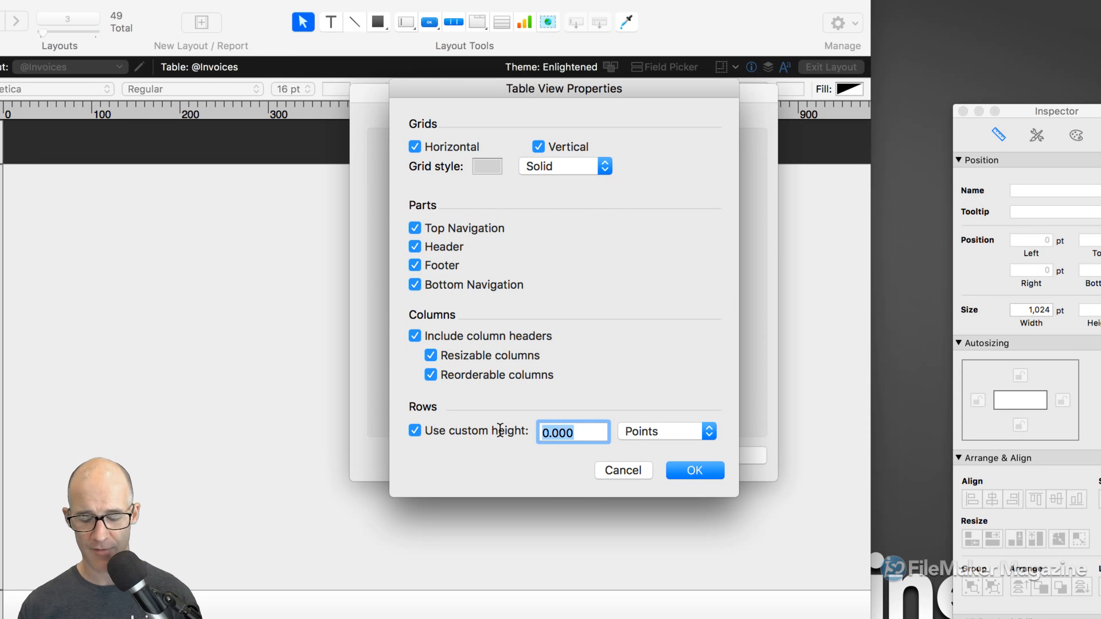
{"action": "type", "text": "50"}
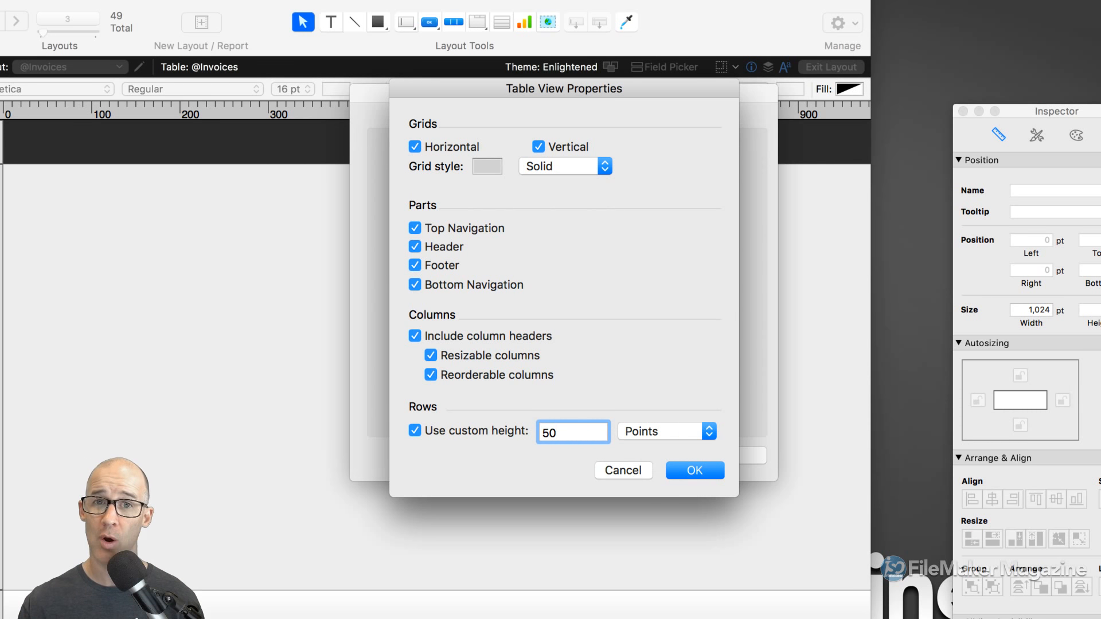
{"action": "left_click_drag", "start_coordinate": [555, 435], "coordinate": [523, 432]}
{"action": "type", "text": "16"}
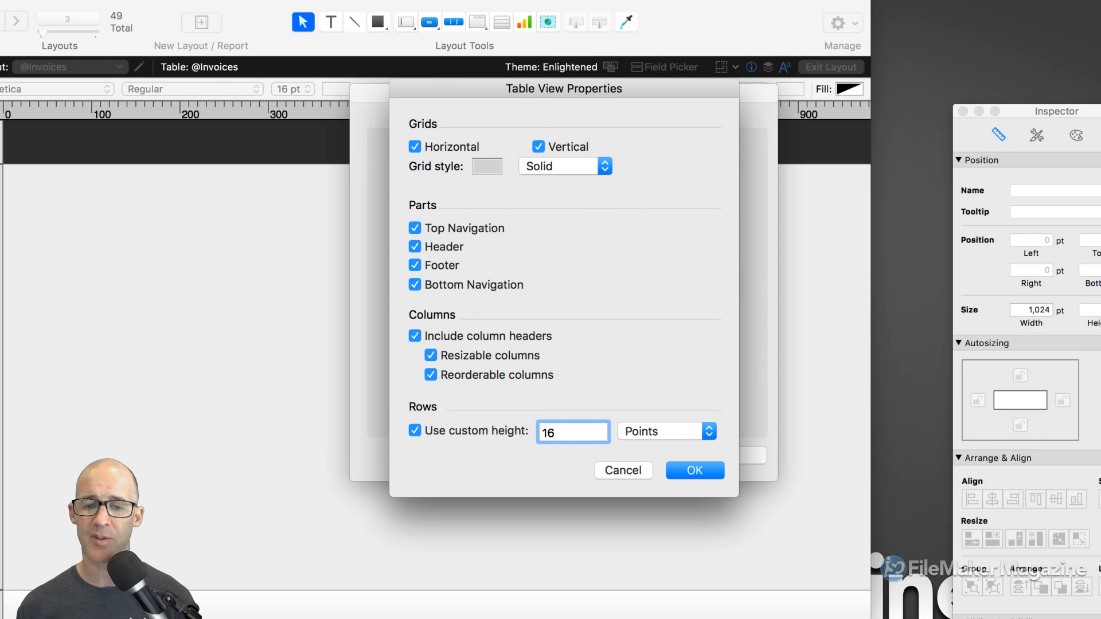
{"action": "left_click", "coordinate": [417, 431]}
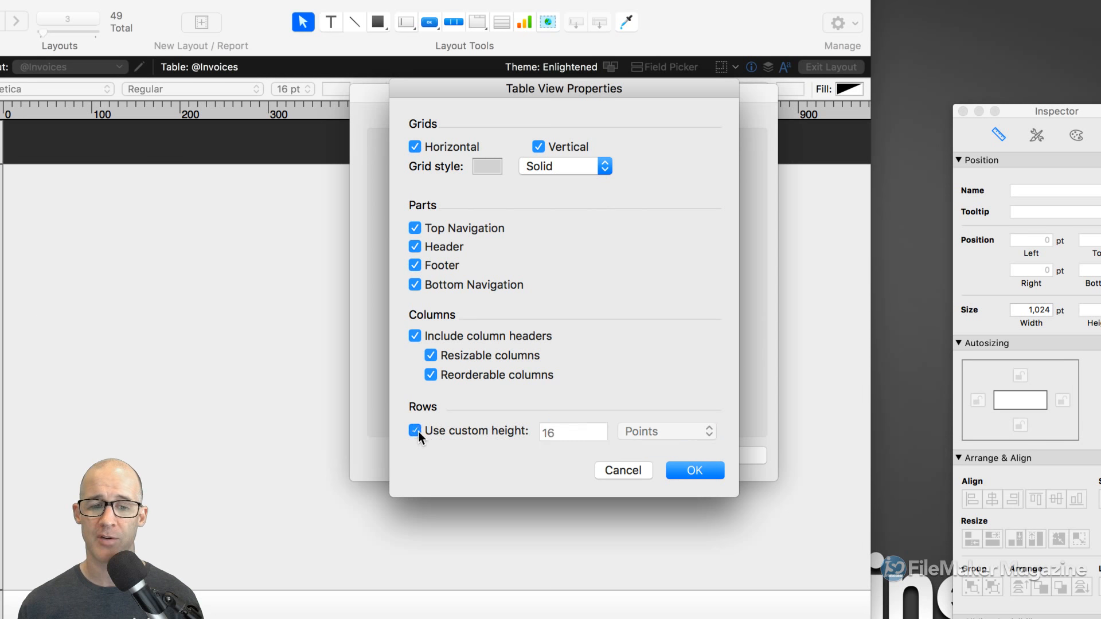
Save the table view properties and the layout setup.
{"action": "left_click", "coordinate": [700, 477]}
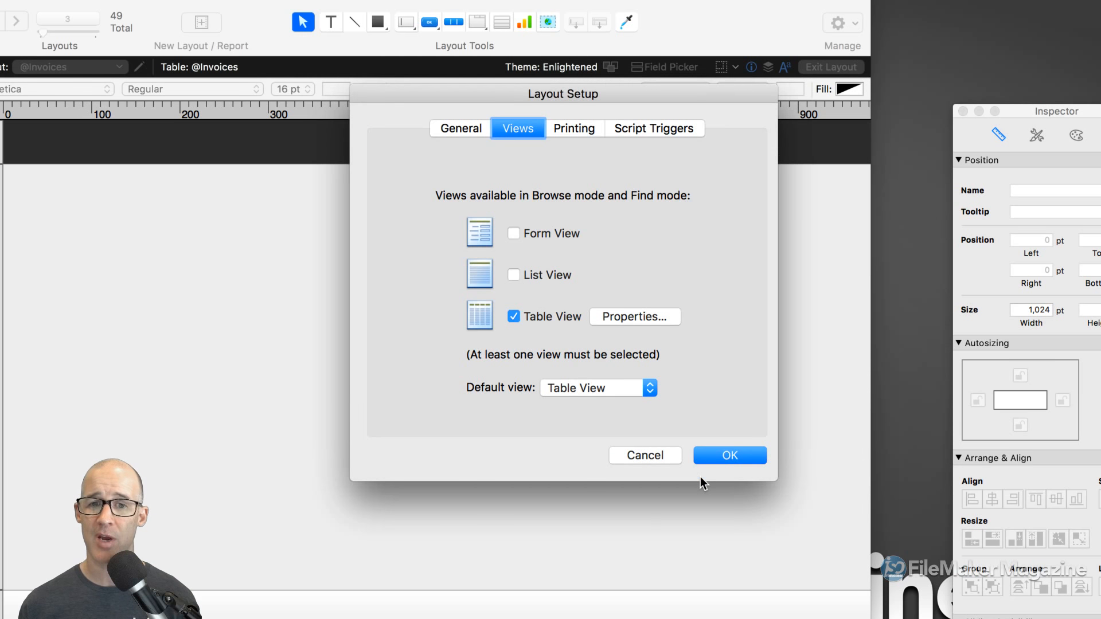
{"action": "left_click", "coordinate": [728, 456]}
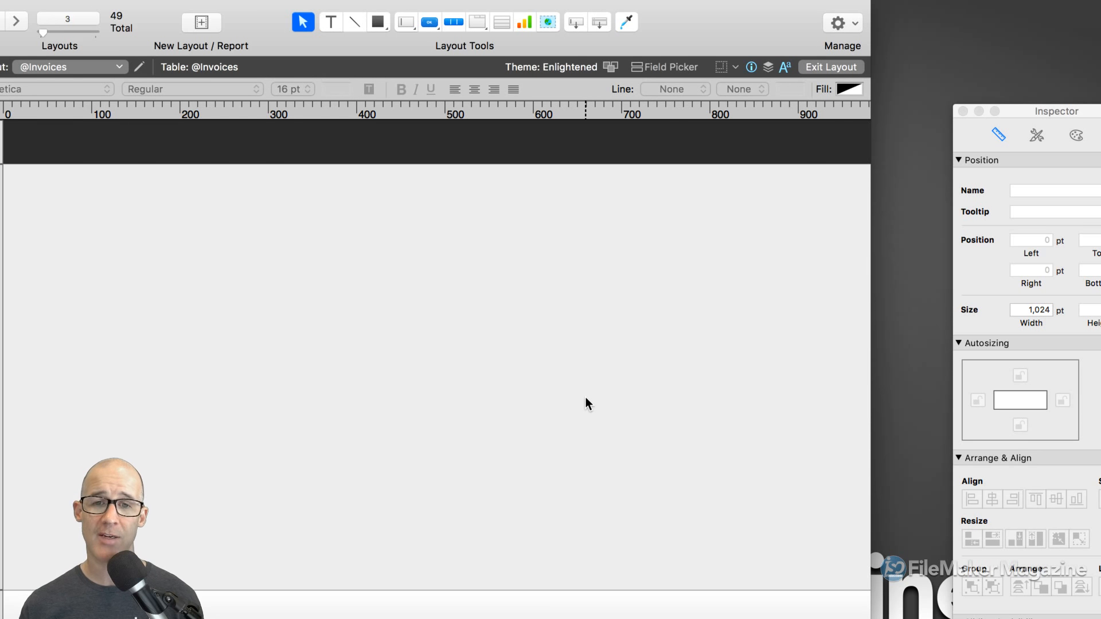
{"action": "key", "text": "super+k"}
{"action": "left_click_drag", "start_coordinate": [476, 118], "coordinate": [845, 42]}
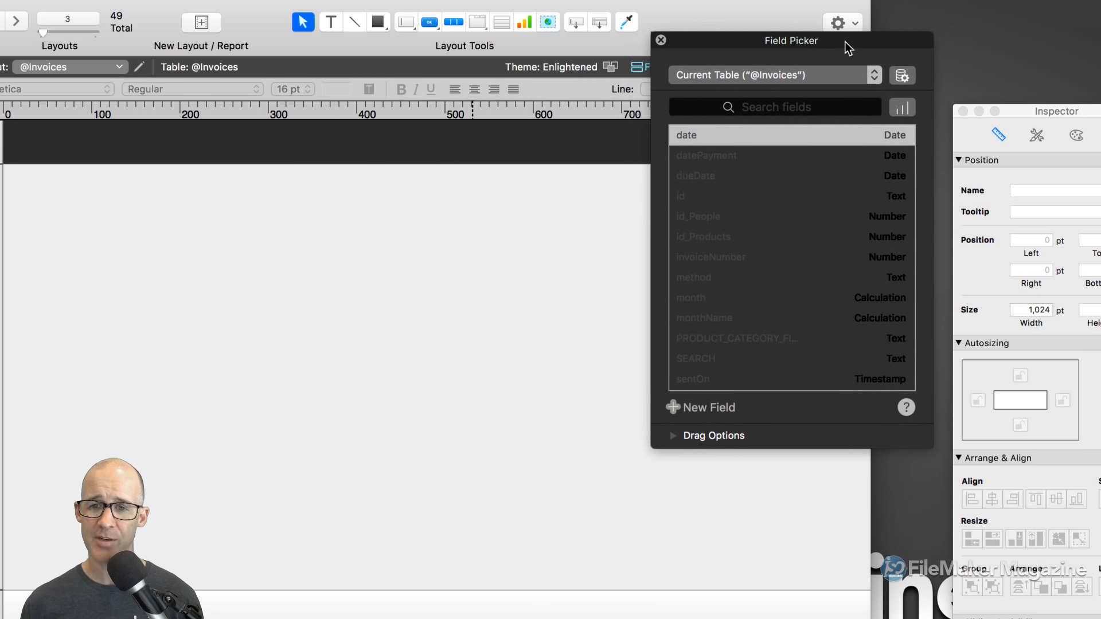
{"action": "left_click", "coordinate": [767, 197]}
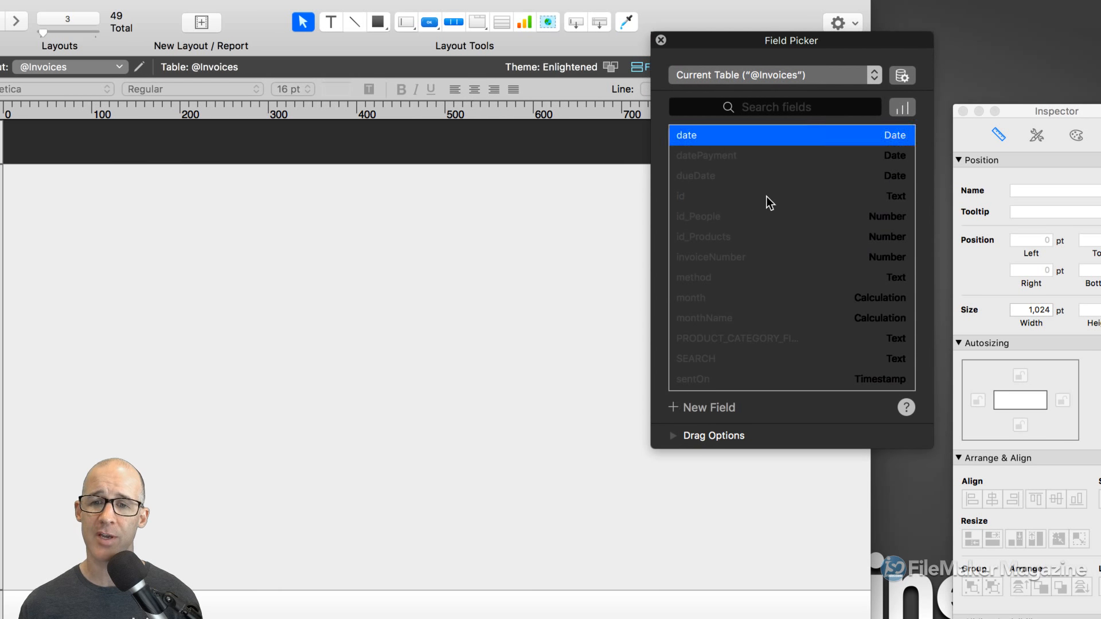
{"action": "left_click", "coordinate": [766, 197]}
{"action": "key", "text": "super+a"}
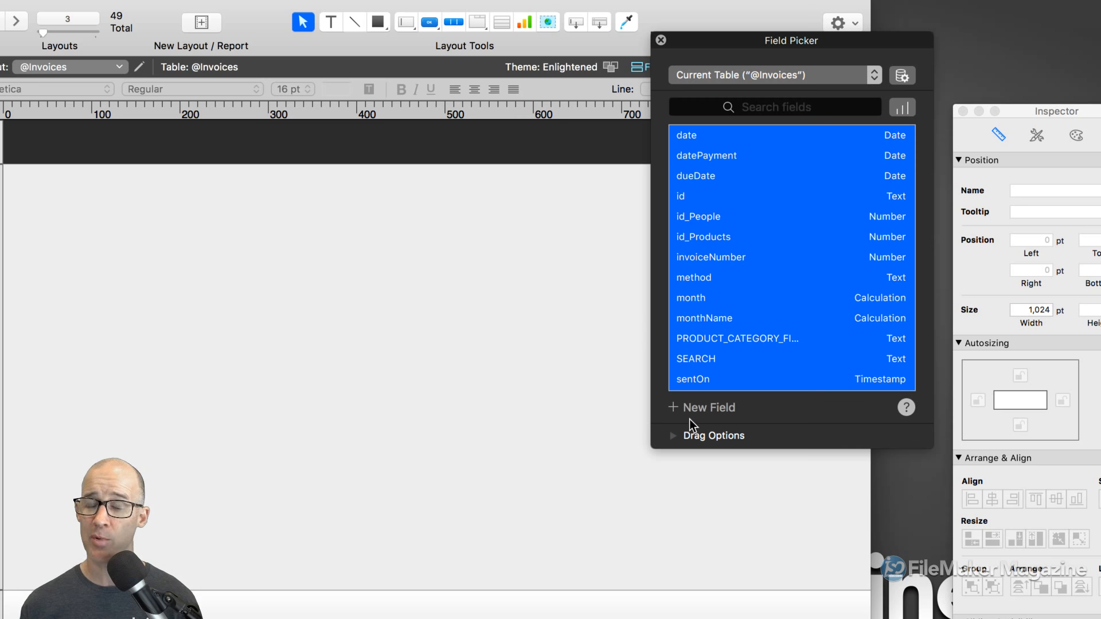
{"action": "left_click", "coordinate": [673, 437]}
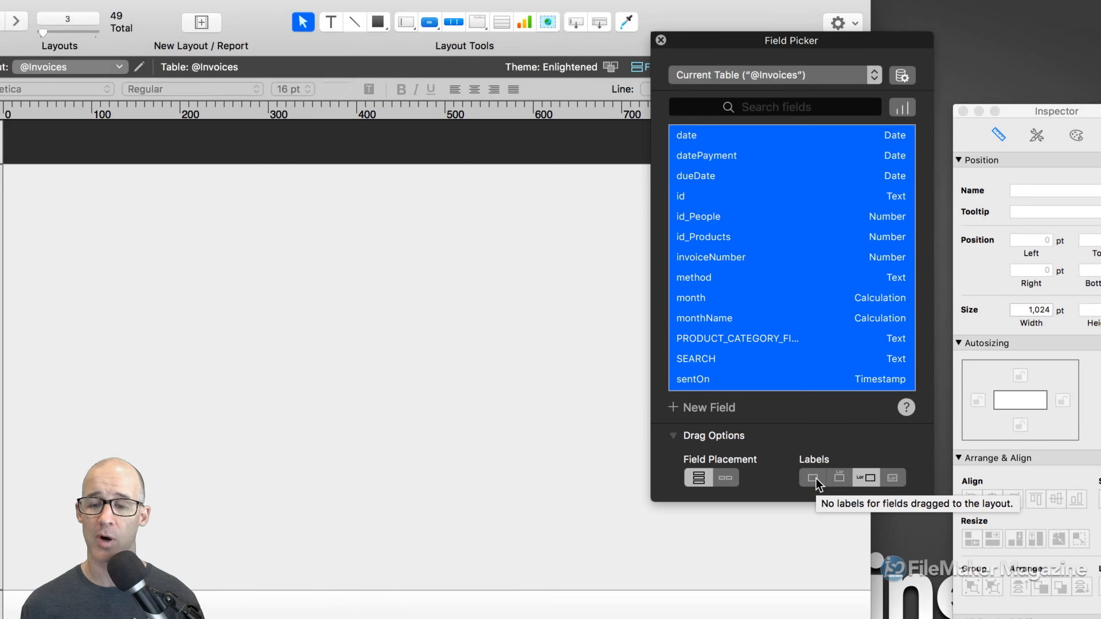
{"action": "left_click", "coordinate": [815, 479]}
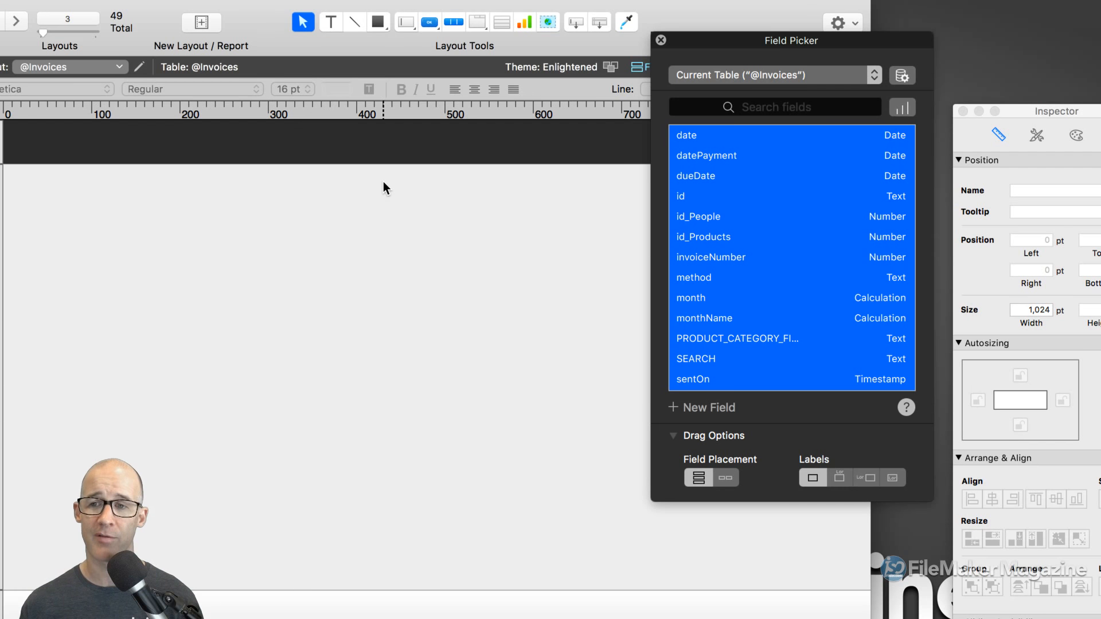
{"action": "left_click_drag", "start_coordinate": [691, 137], "coordinate": [255, 552]}
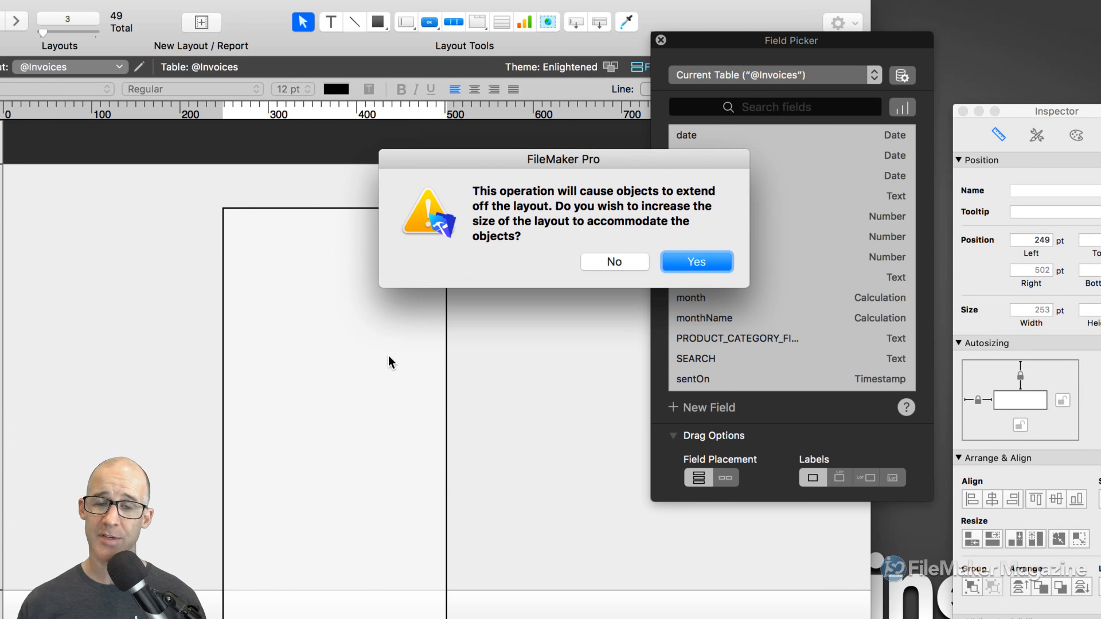
{"action": "left_click", "coordinate": [670, 265]}
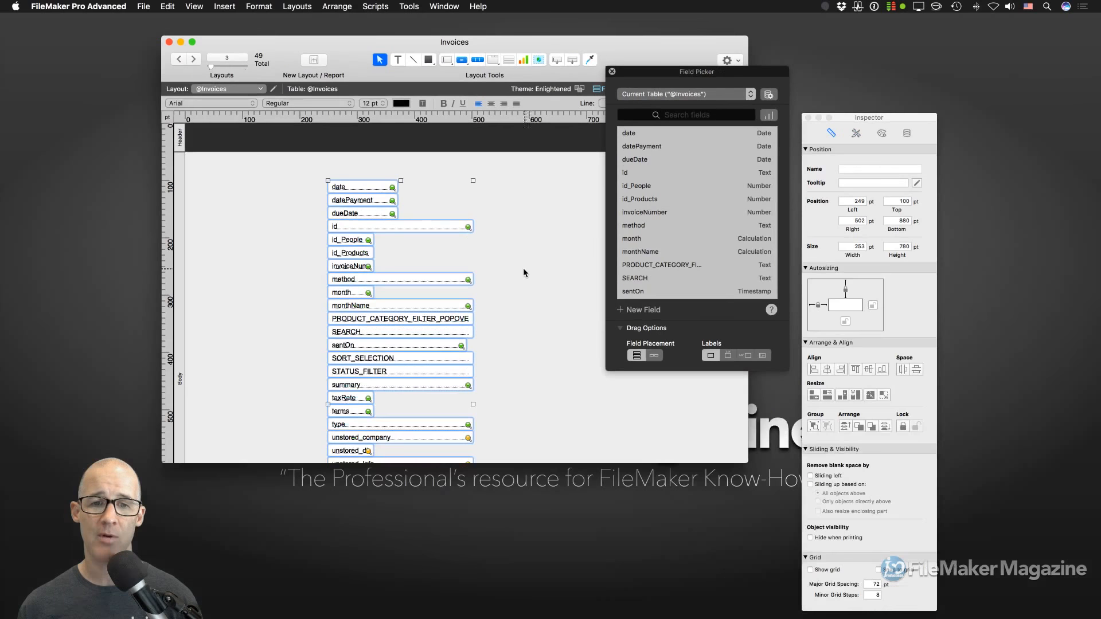
Make the Invoices window taller to show more of the placed fields, and close the Field Picker.
{"action": "left_click_drag", "start_coordinate": [753, 470], "coordinate": [758, 557]}
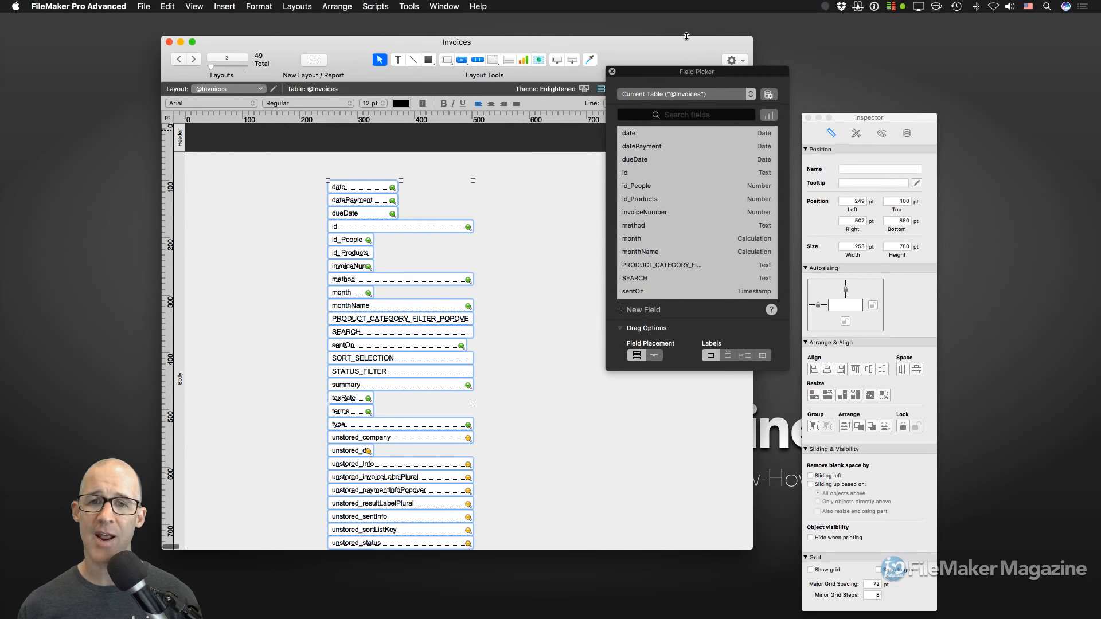
{"action": "left_click_drag", "start_coordinate": [662, 74], "coordinate": [822, 54]}
{"action": "left_click", "coordinate": [771, 51]}
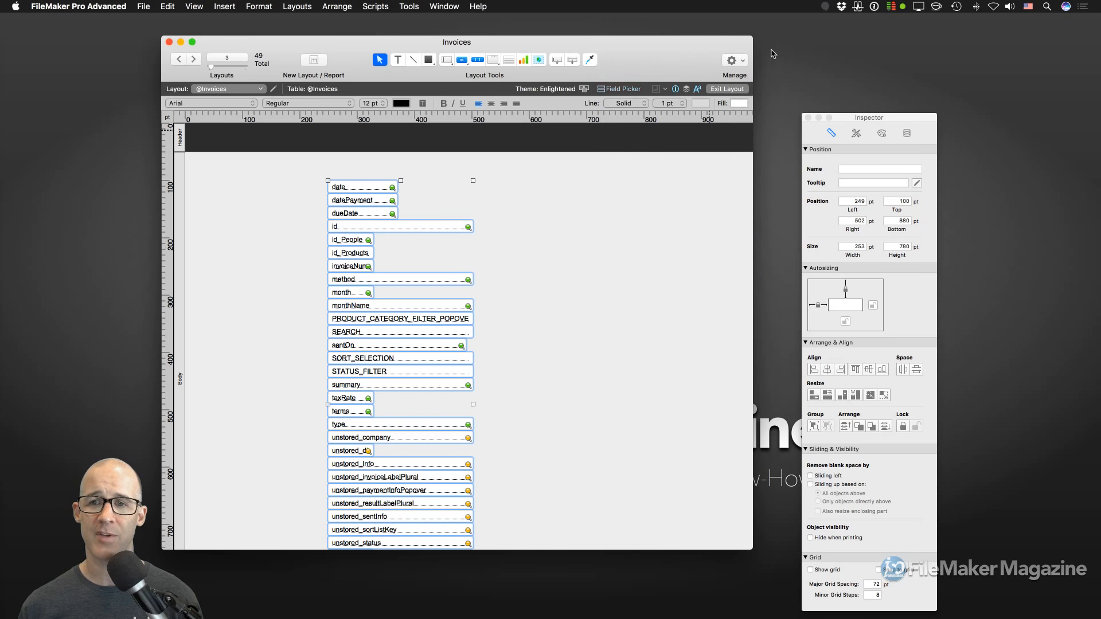
Extend the layout body downward, move the year field from the footer into the body, and switch to Browse mode.
{"action": "scroll", "coordinate": [503, 304], "scroll_direction": "down", "scroll_amount": 10}
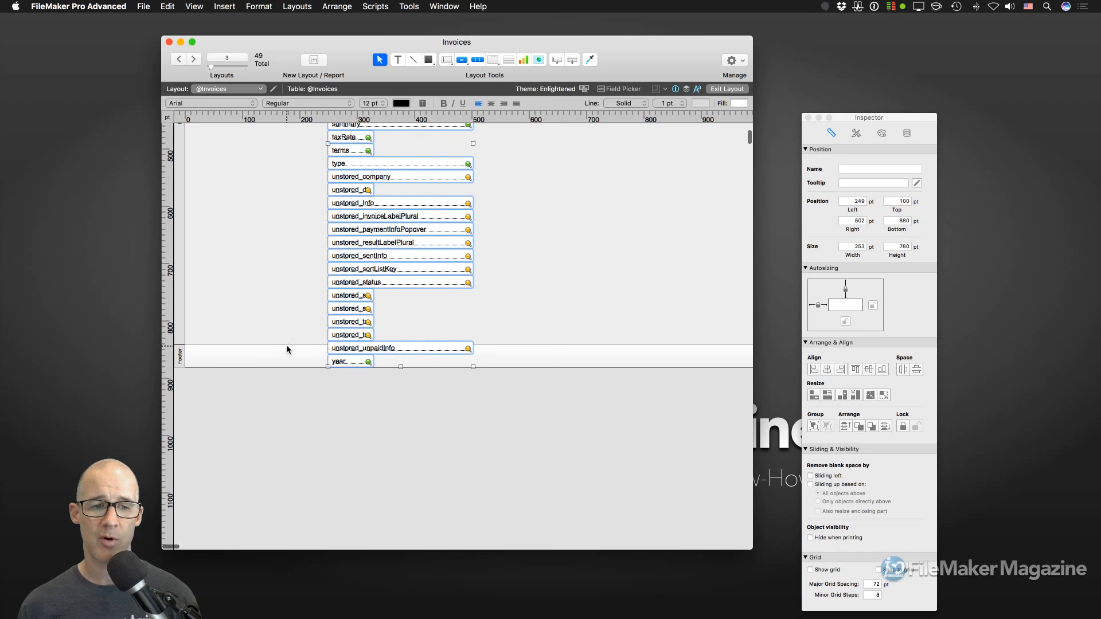
{"action": "left_click_drag", "start_coordinate": [279, 368], "coordinate": [277, 401]}
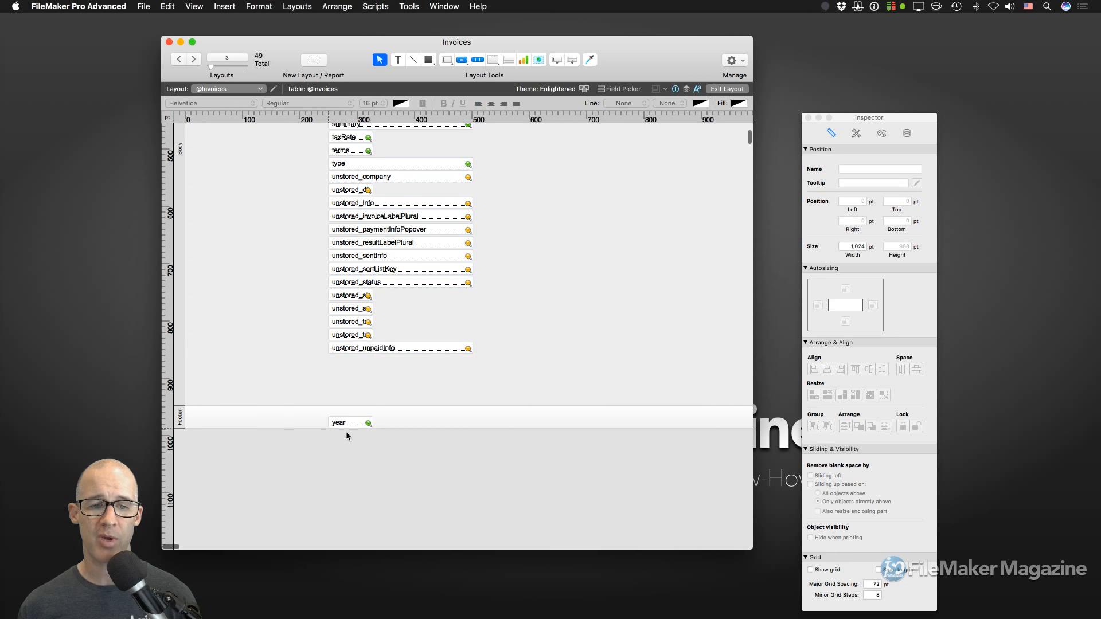
{"action": "left_click_drag", "start_coordinate": [351, 427], "coordinate": [355, 368]}
{"action": "key", "text": "super+b"}
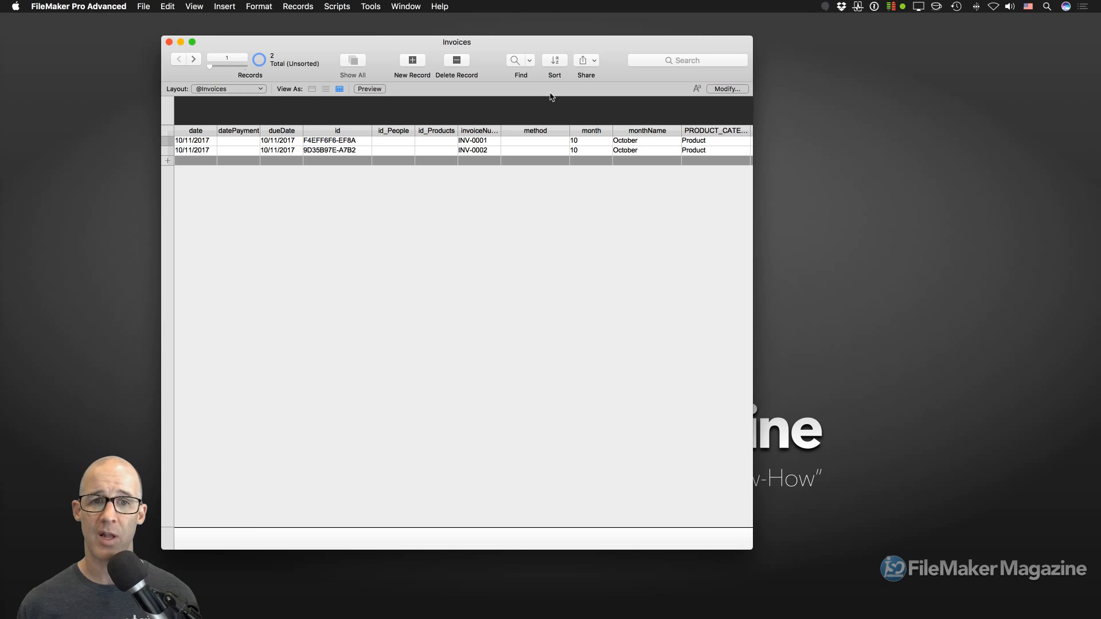
Go to the desktop Invoice Details layout, shrink its window to a shorter height and reposition it on the screen.
{"action": "left_click_drag", "start_coordinate": [505, 43], "coordinate": [543, 42]}
{"action": "left_click", "coordinate": [284, 88]}
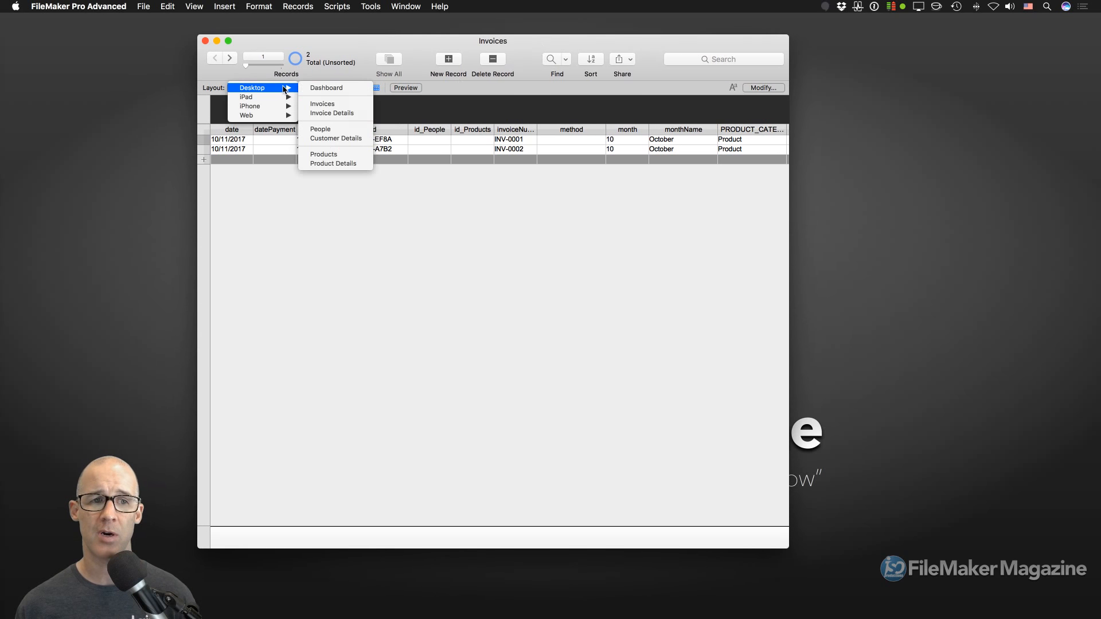
{"action": "left_click", "coordinate": [336, 113]}
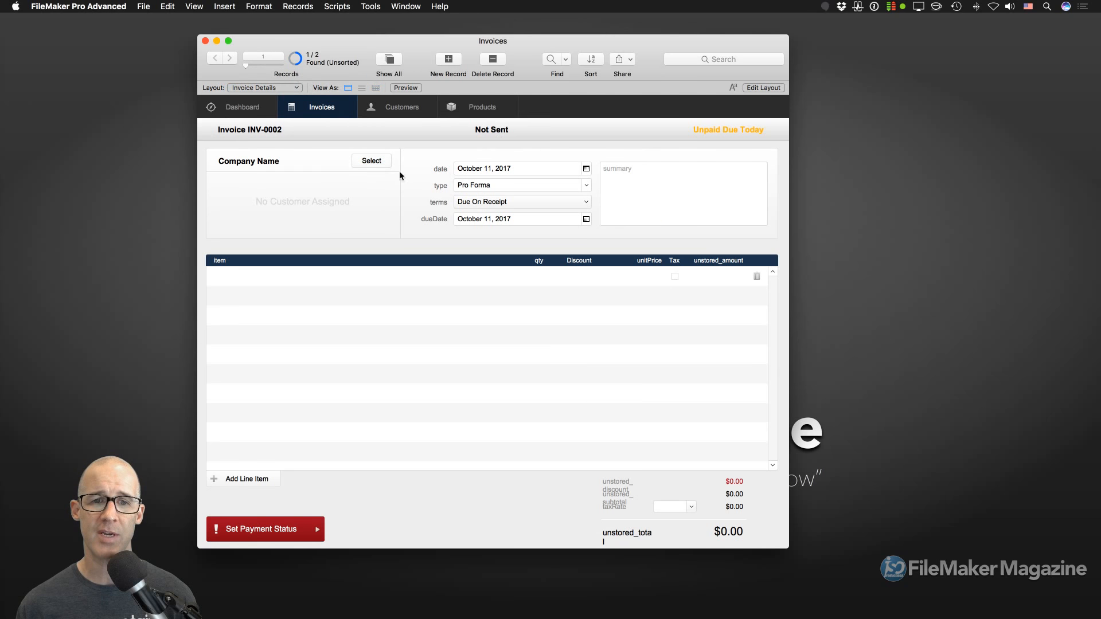
{"action": "left_click_drag", "start_coordinate": [555, 47], "coordinate": [528, 43]}
{"action": "double_click", "coordinate": [528, 44]}
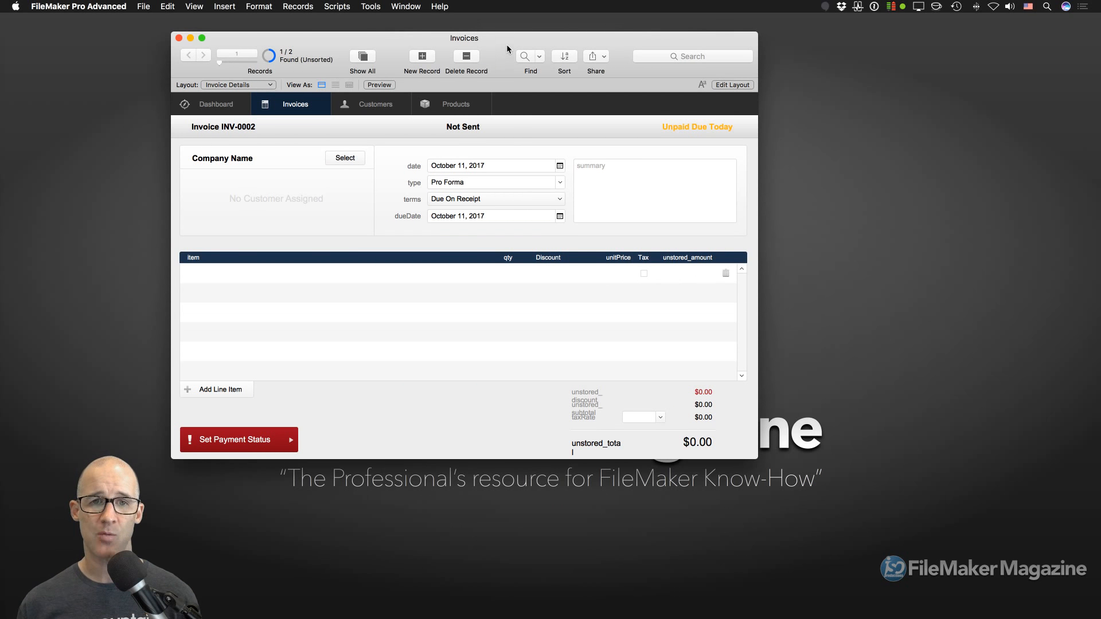
{"action": "left_click_drag", "start_coordinate": [507, 44], "coordinate": [424, 34]}
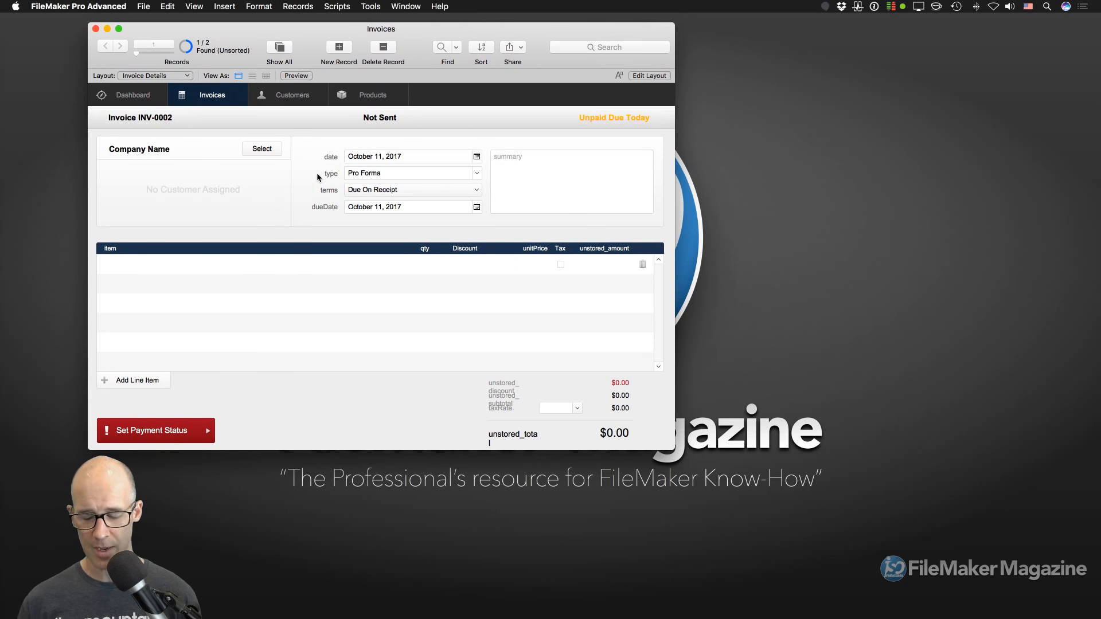
Inspect the Hide object when setting in the Inspector's data options for Invoice Details in Layout mode, and return to Browse mode.
{"action": "key", "text": "super+l"}
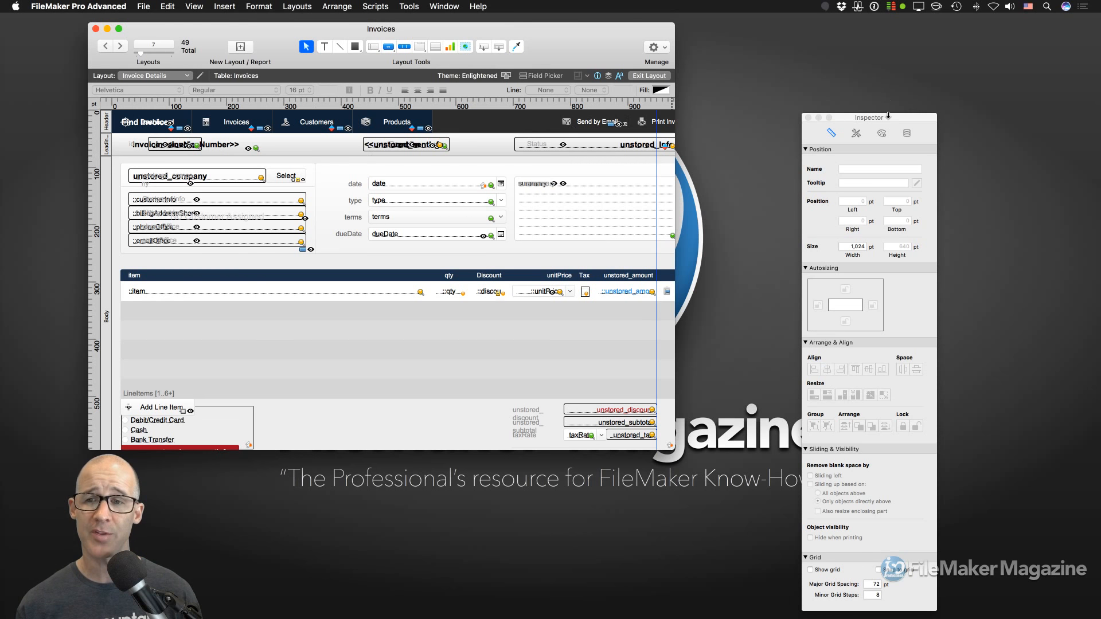
{"action": "left_click_drag", "start_coordinate": [888, 119], "coordinate": [630, 28]}
{"action": "left_click", "coordinate": [648, 44]}
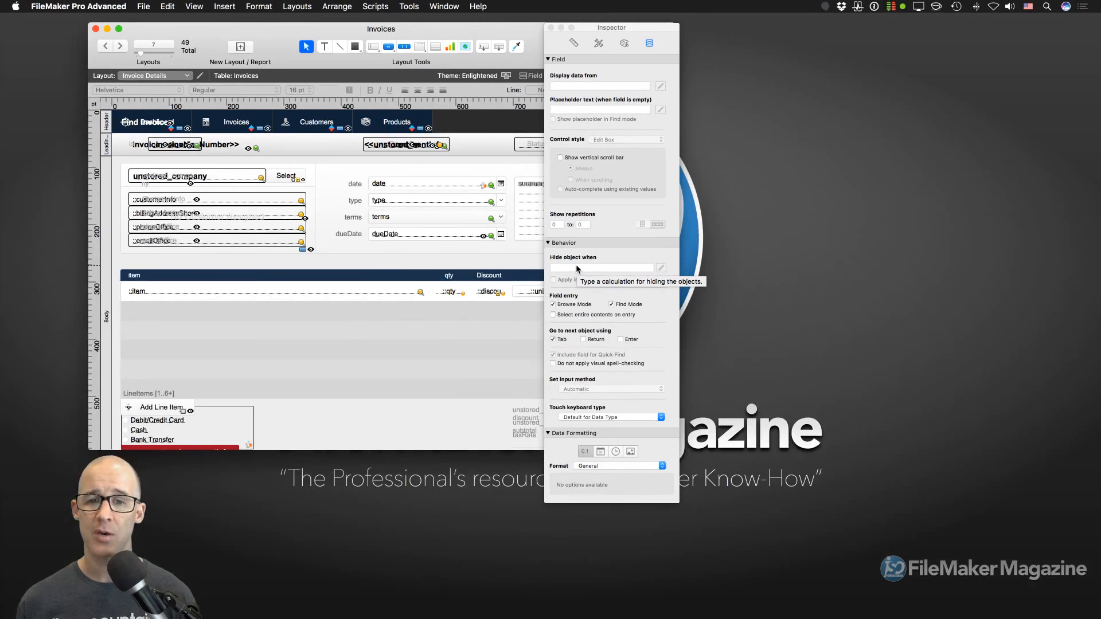
{"action": "left_click_drag", "start_coordinate": [611, 28], "coordinate": [865, 36]}
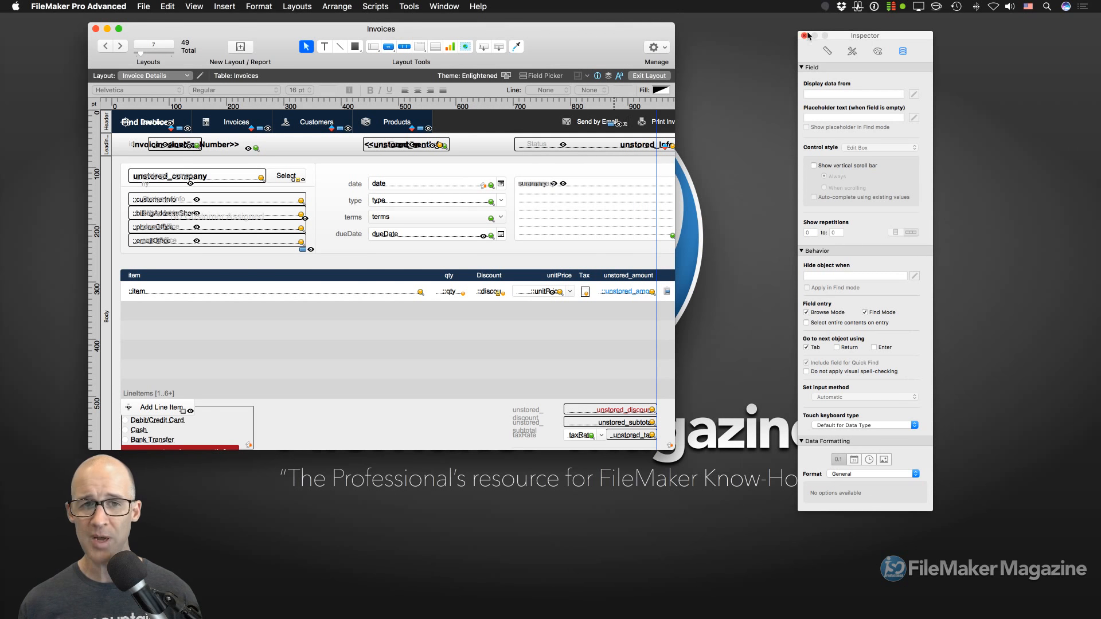
{"action": "key", "text": "super+b"}
{"action": "left_click_drag", "start_coordinate": [564, 32], "coordinate": [549, 32]}
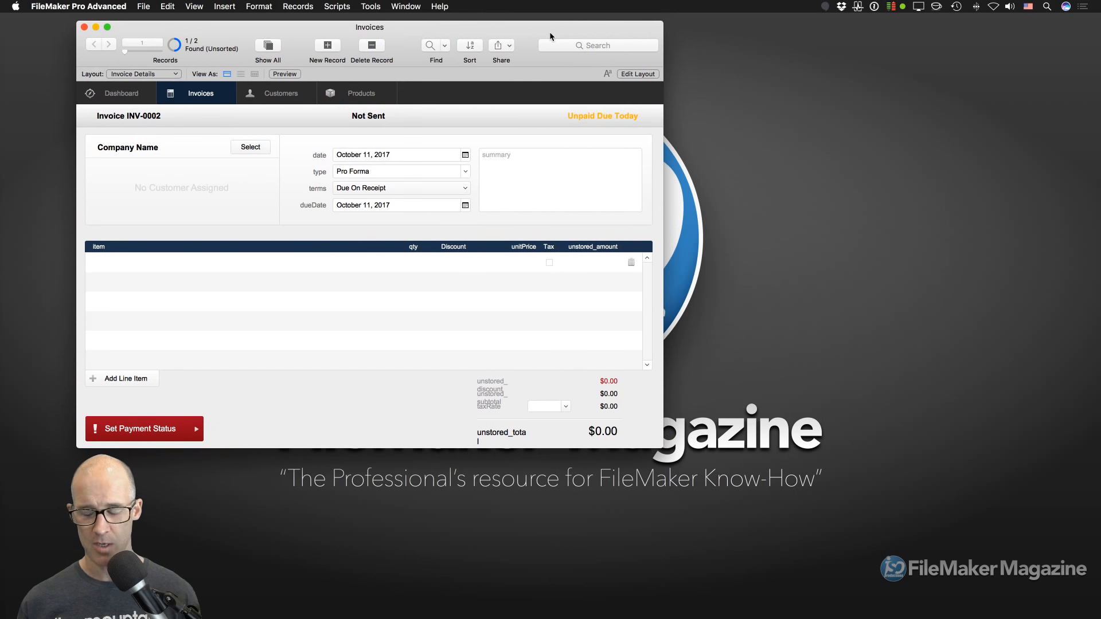
{"action": "key", "text": "shift+super+l"}
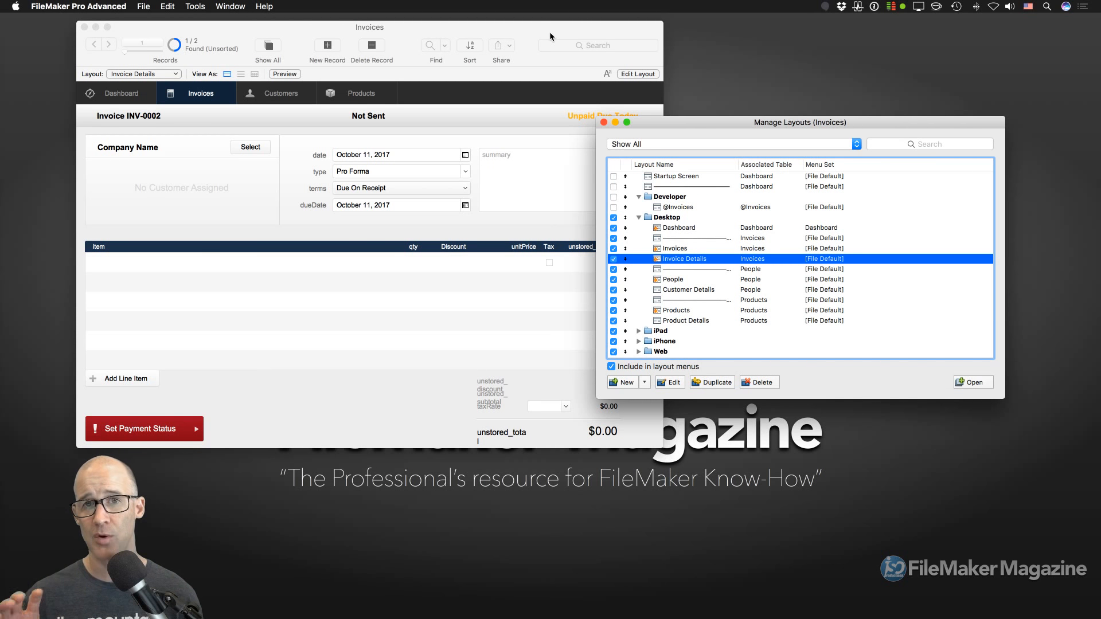
{"action": "left_click", "coordinate": [696, 208]}
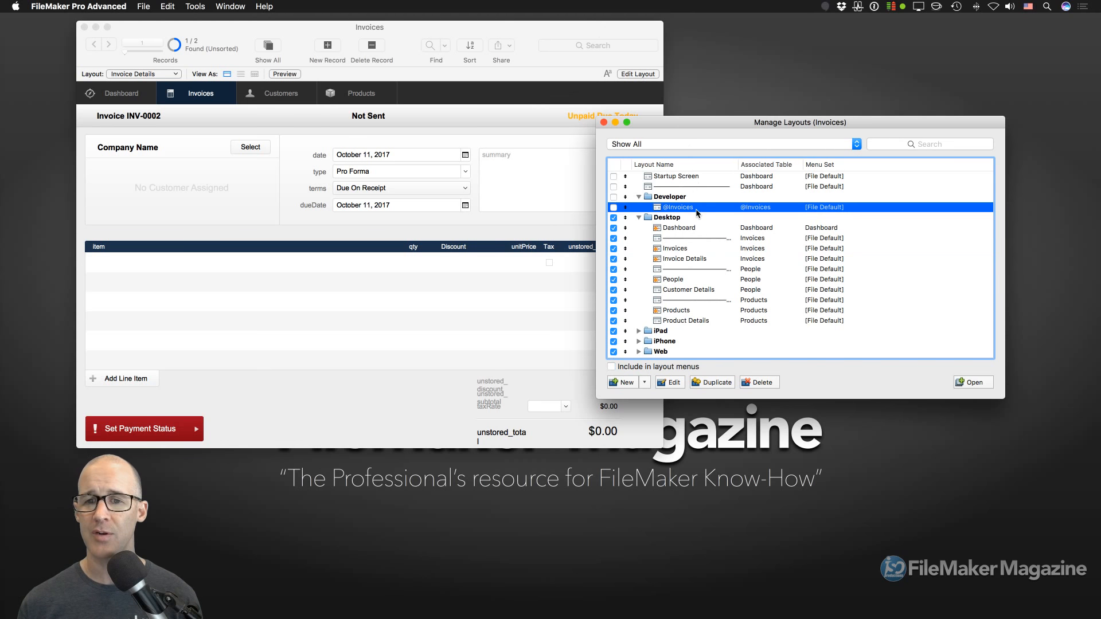
{"action": "left_click_drag", "start_coordinate": [744, 122], "coordinate": [749, 95]}
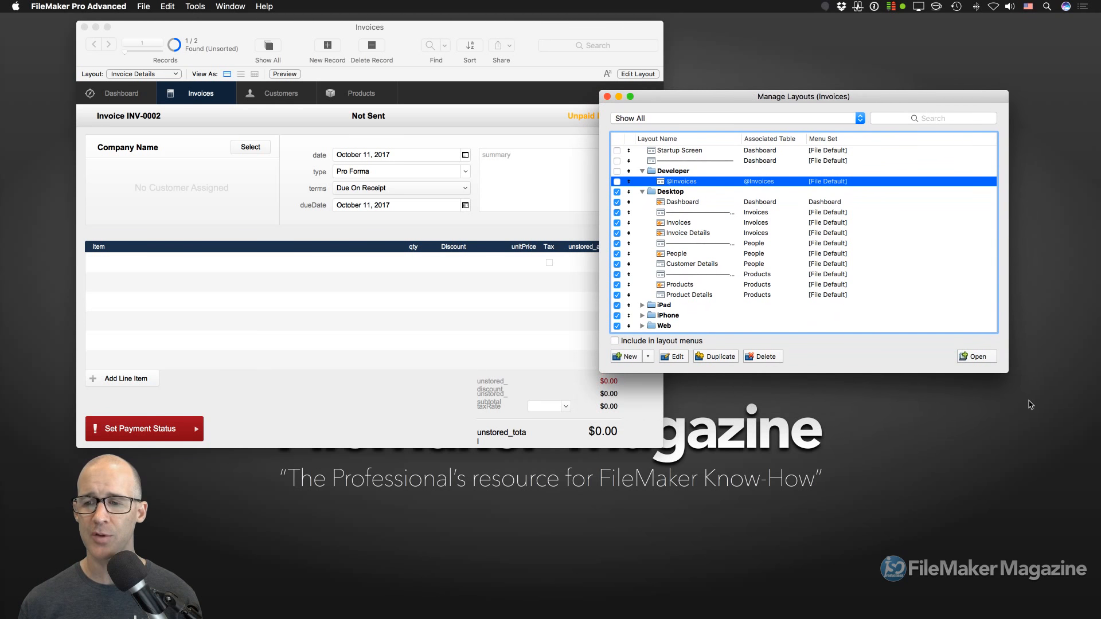
{"action": "left_click_drag", "start_coordinate": [1008, 372], "coordinate": [1021, 434]}
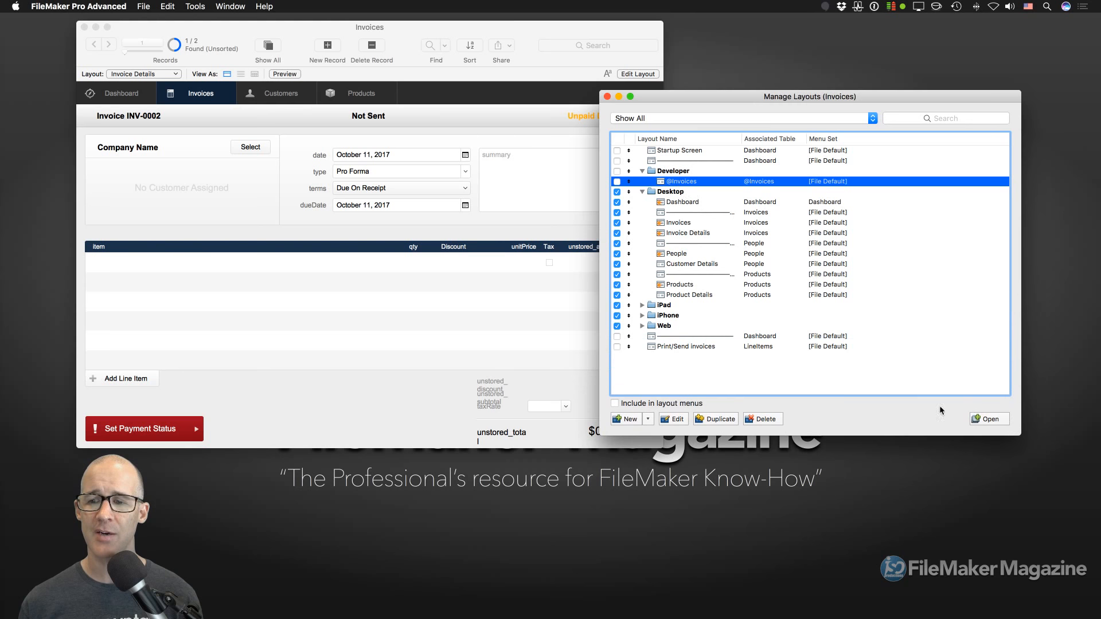
{"action": "left_click", "coordinate": [984, 421]}
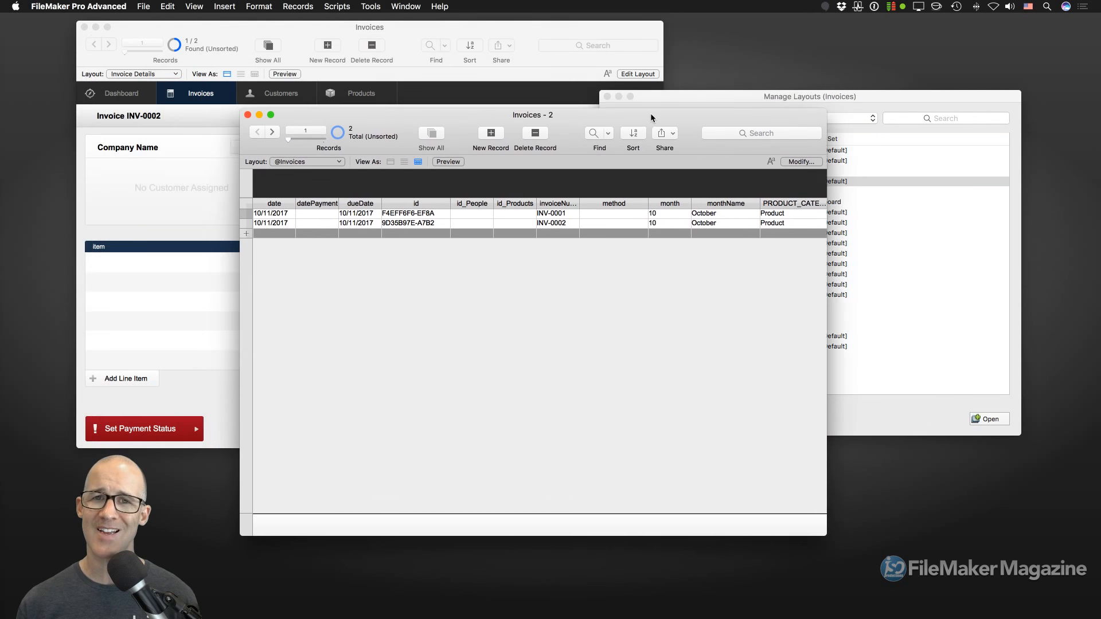
{"action": "left_click_drag", "start_coordinate": [500, 39], "coordinate": [652, 112]}
{"action": "left_click_drag", "start_coordinate": [827, 536], "coordinate": [874, 320]}
{"action": "left_click_drag", "start_coordinate": [706, 135], "coordinate": [610, 429]}
{"action": "left_click", "coordinate": [493, 296]}
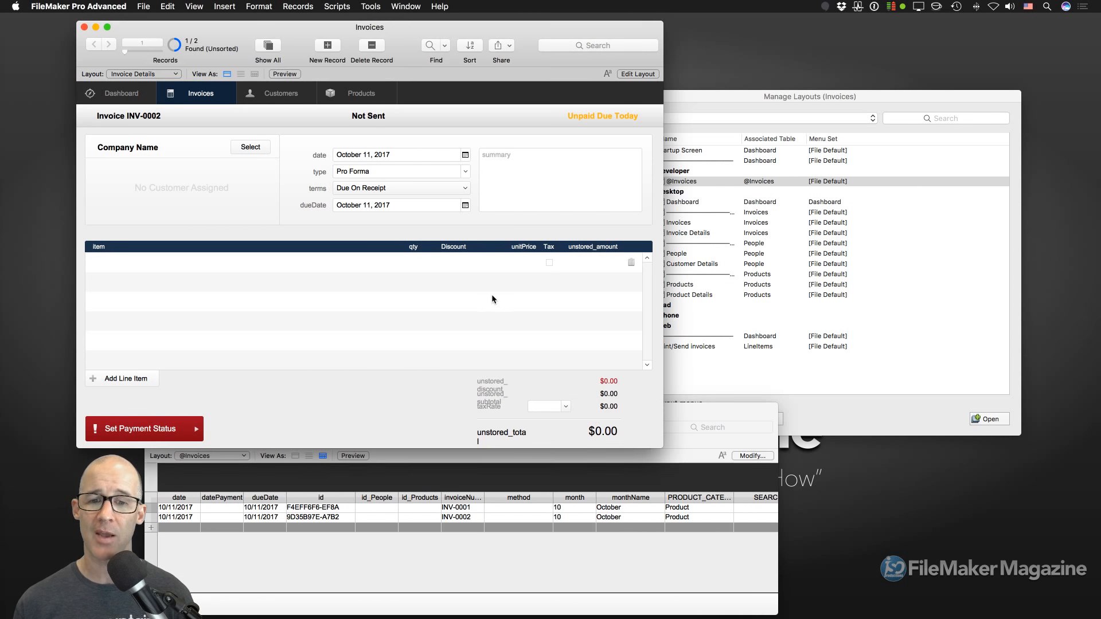
{"action": "left_click", "coordinate": [713, 414]}
{"action": "left_click", "coordinate": [562, 314]}
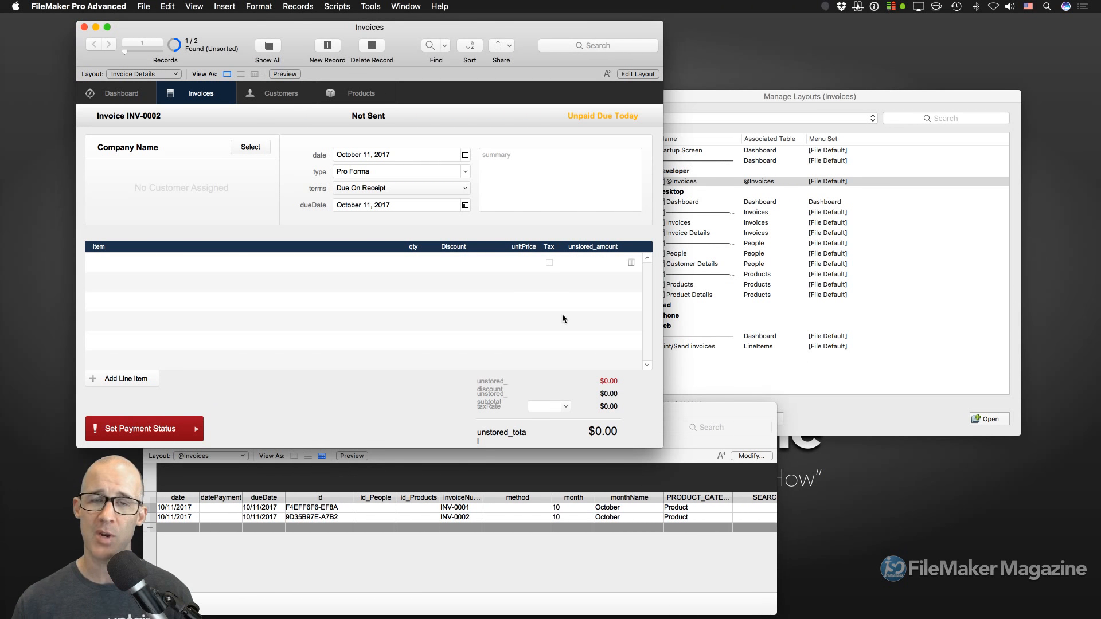
{"action": "left_click", "coordinate": [693, 421]}
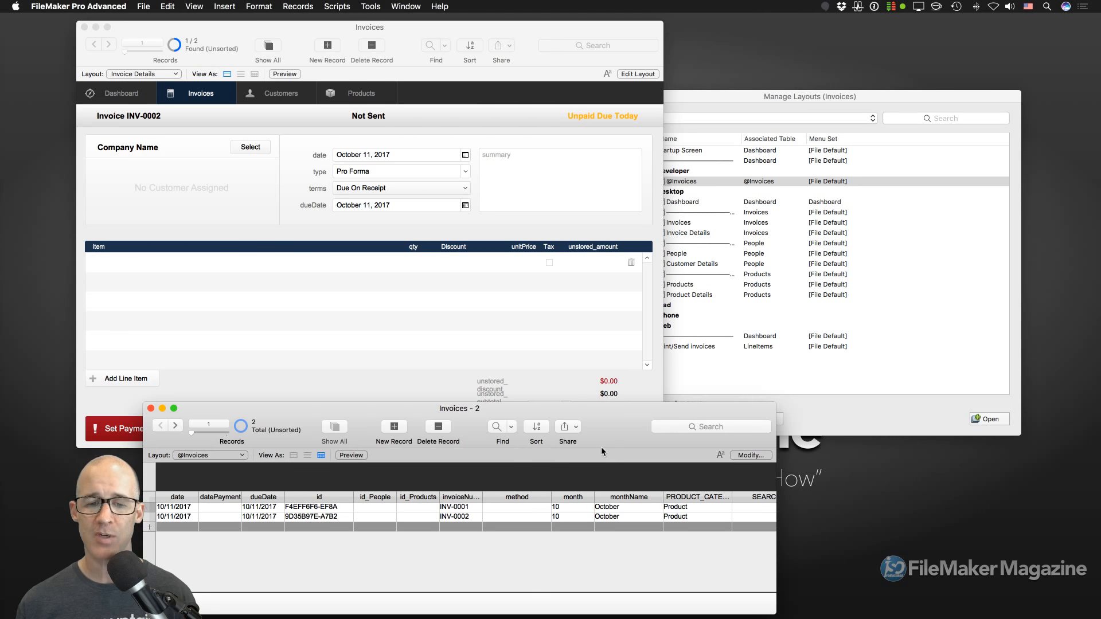
{"action": "left_click", "coordinate": [367, 284]}
{"action": "left_click_drag", "start_coordinate": [482, 26], "coordinate": [494, 18]}
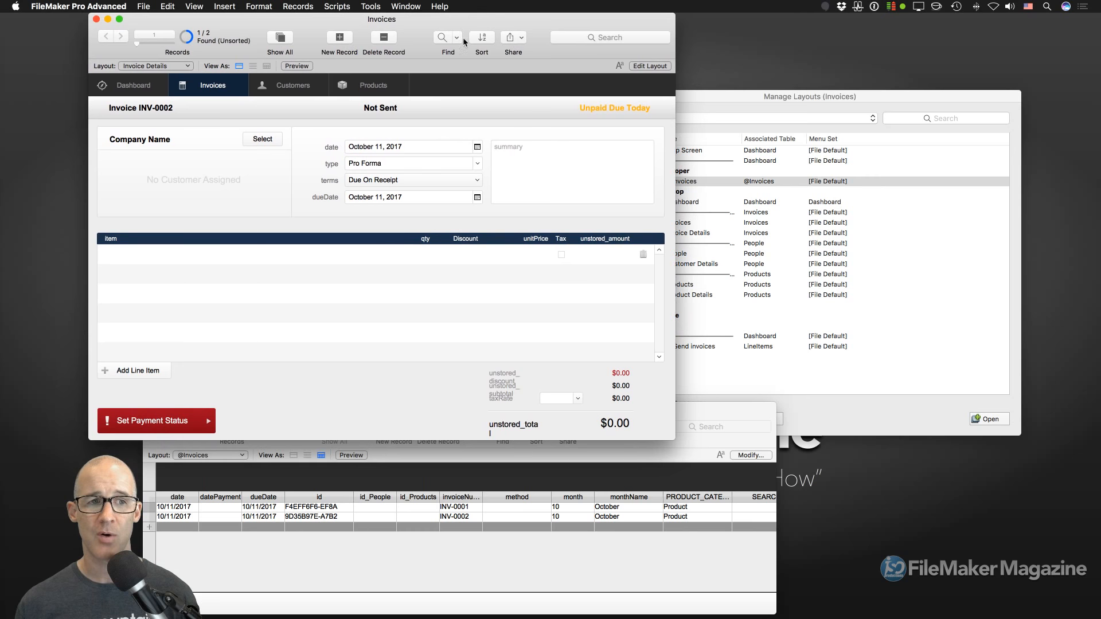
{"action": "left_click", "coordinate": [459, 520]}
{"action": "left_click", "coordinate": [466, 520]}
{"action": "key", "text": "super+a"}
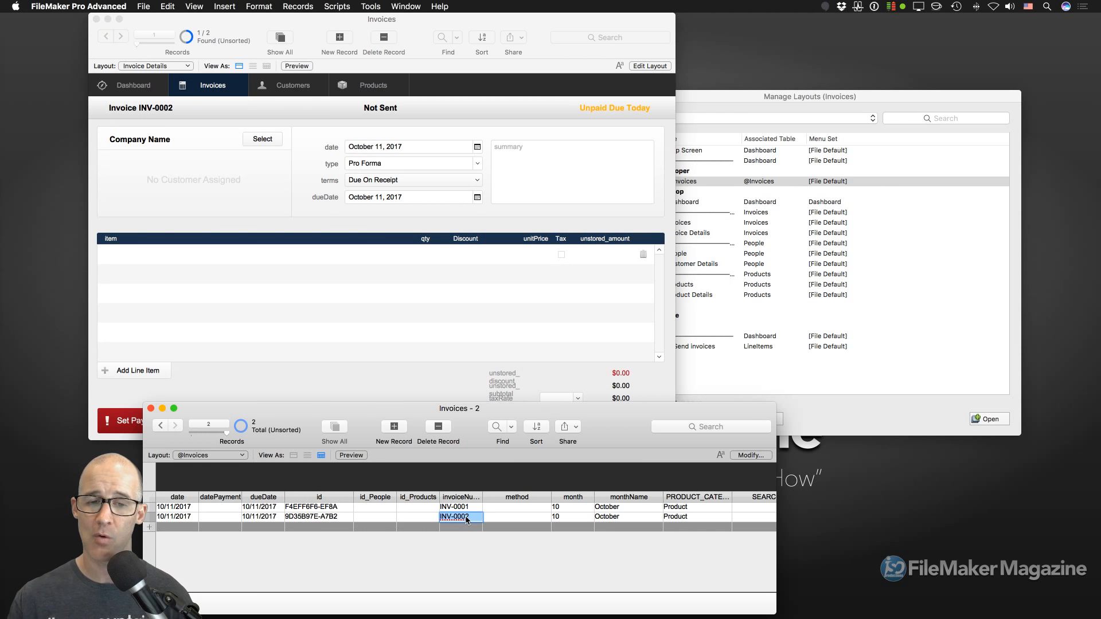
{"action": "key", "text": "super+f"}
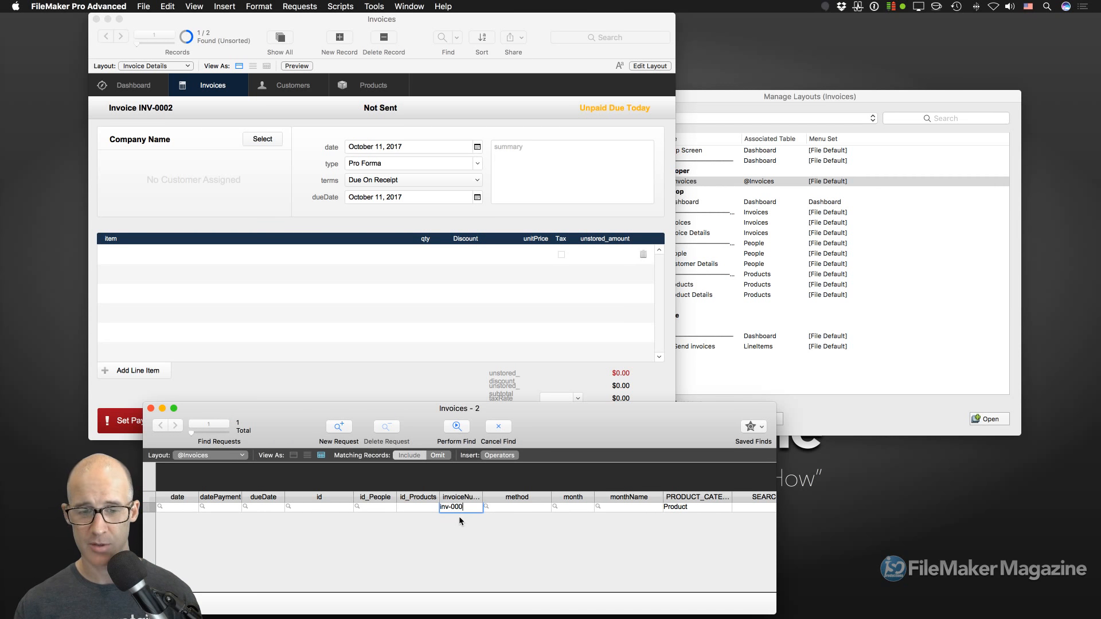
{"action": "key", "text": "Return"}
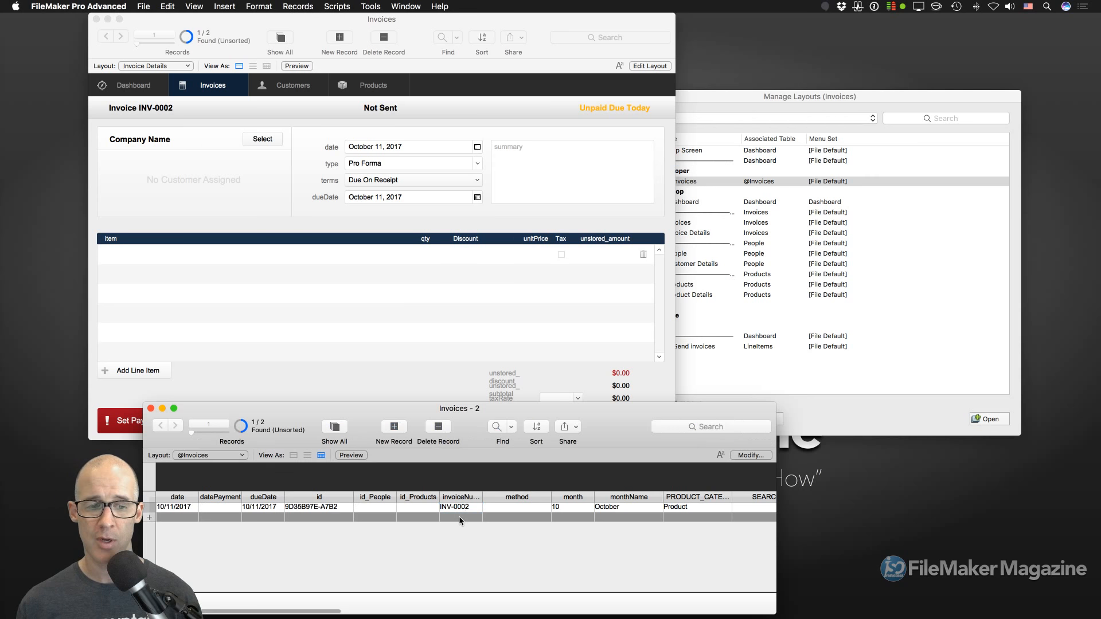
Examine the found invoice's full id value, highlighting all of it and its first four characters.
{"action": "left_click", "coordinate": [305, 509]}
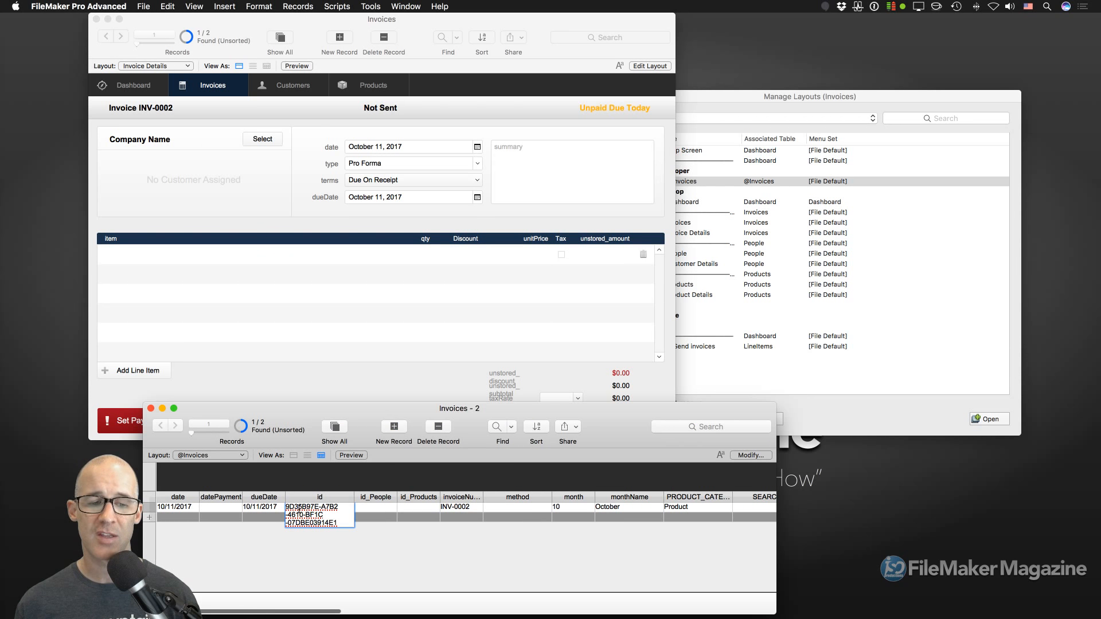
{"action": "double_click", "coordinate": [300, 509]}
{"action": "key", "text": "super+a"}
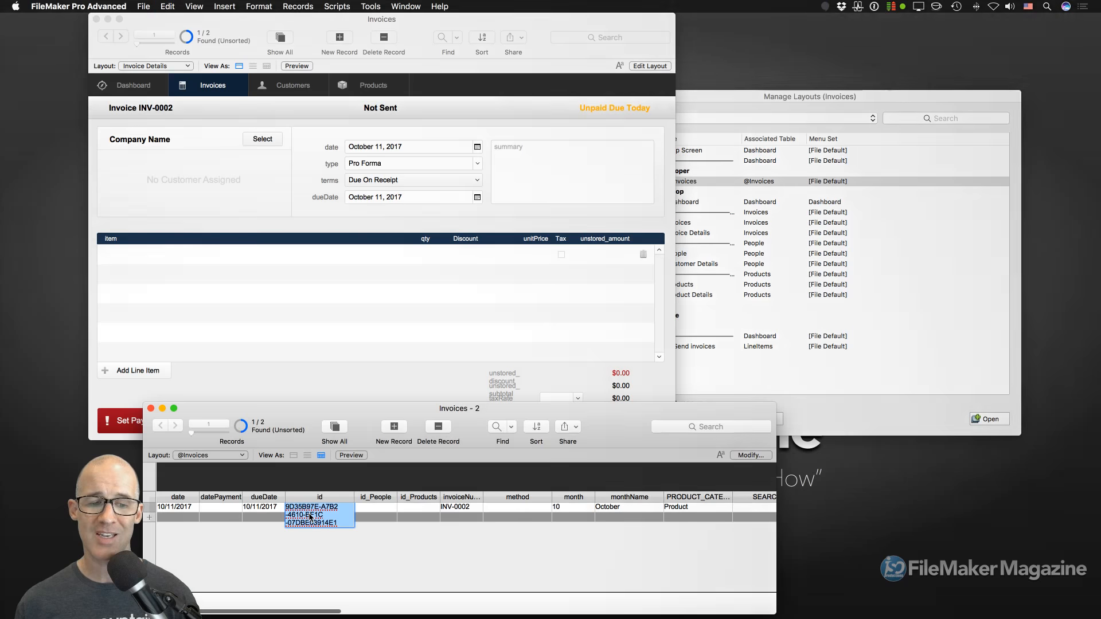
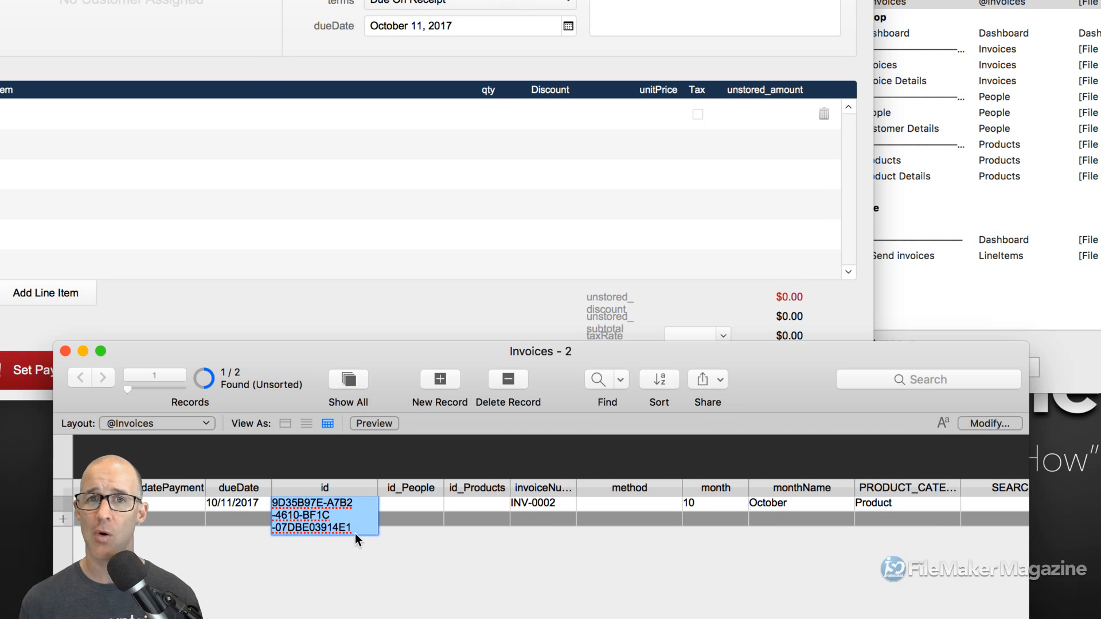
{"action": "left_click", "coordinate": [299, 503]}
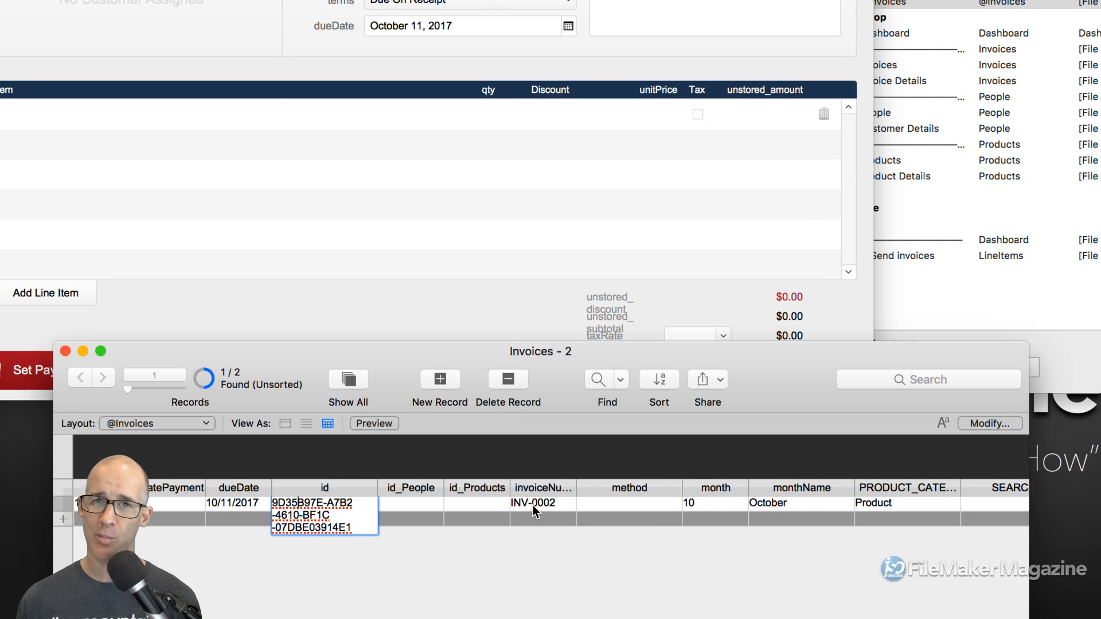
{"action": "left_click_drag", "start_coordinate": [298, 503], "coordinate": [259, 522]}
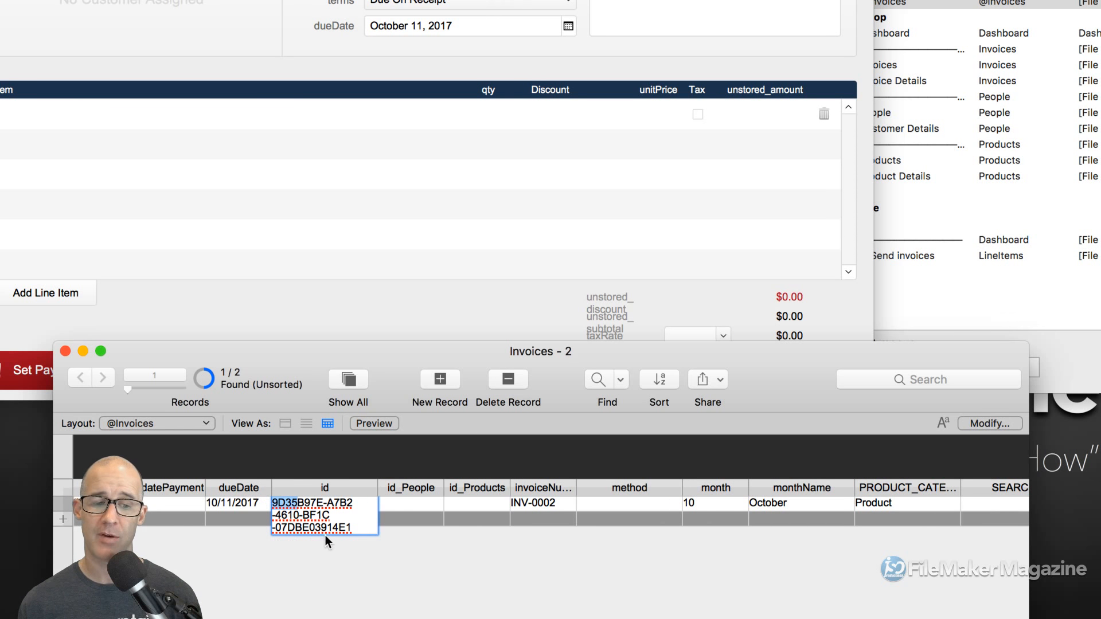
{"action": "left_click", "coordinate": [350, 546]}
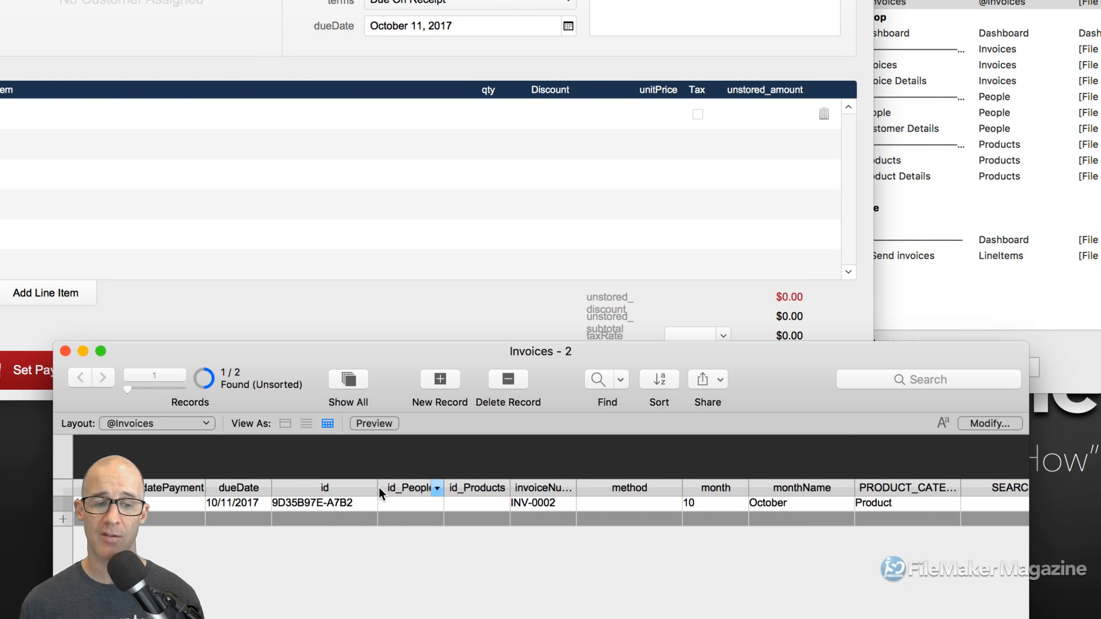
Widen the id column to fit the whole identifier on one line, and highlight the identifier's last characters.
{"action": "left_click_drag", "start_coordinate": [376, 487], "coordinate": [574, 491]}
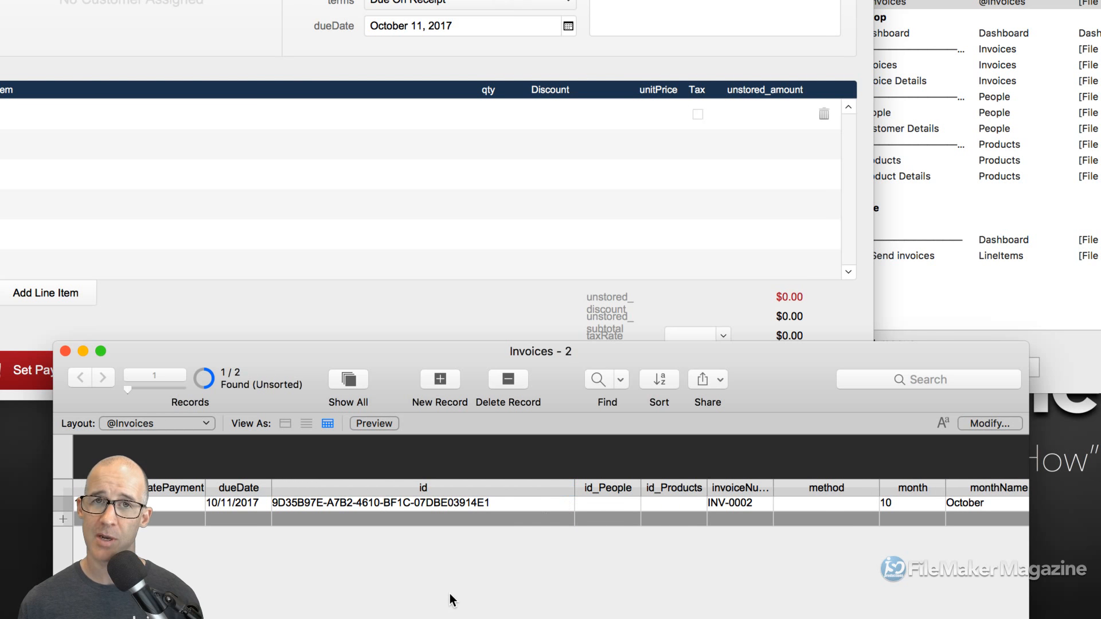
{"action": "left_click", "coordinate": [469, 506]}
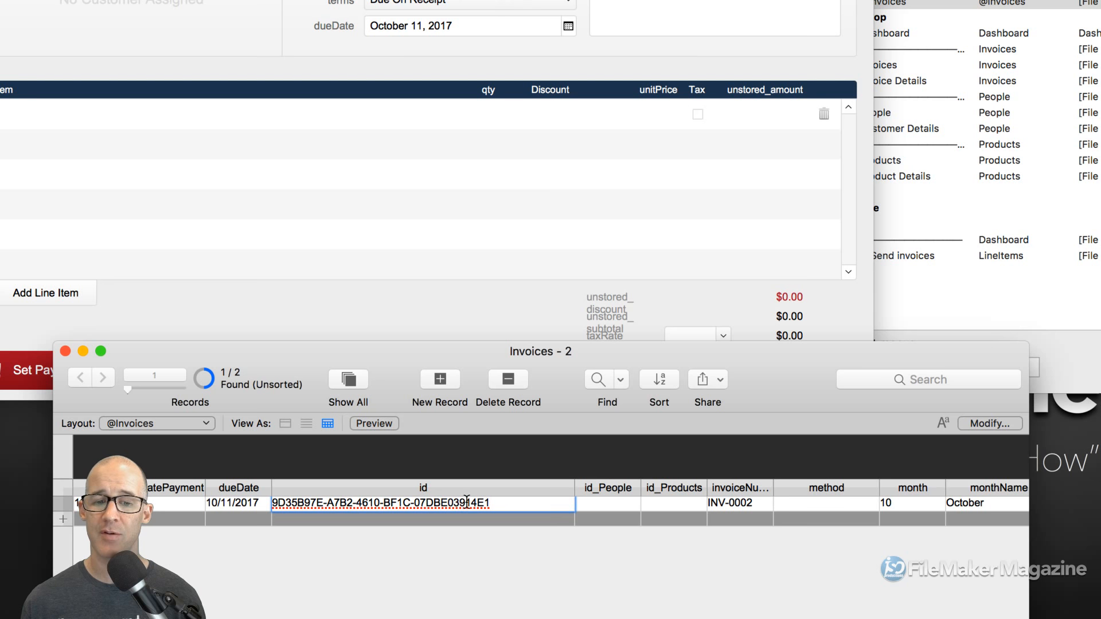
{"action": "left_click_drag", "start_coordinate": [464, 503], "coordinate": [510, 523]}
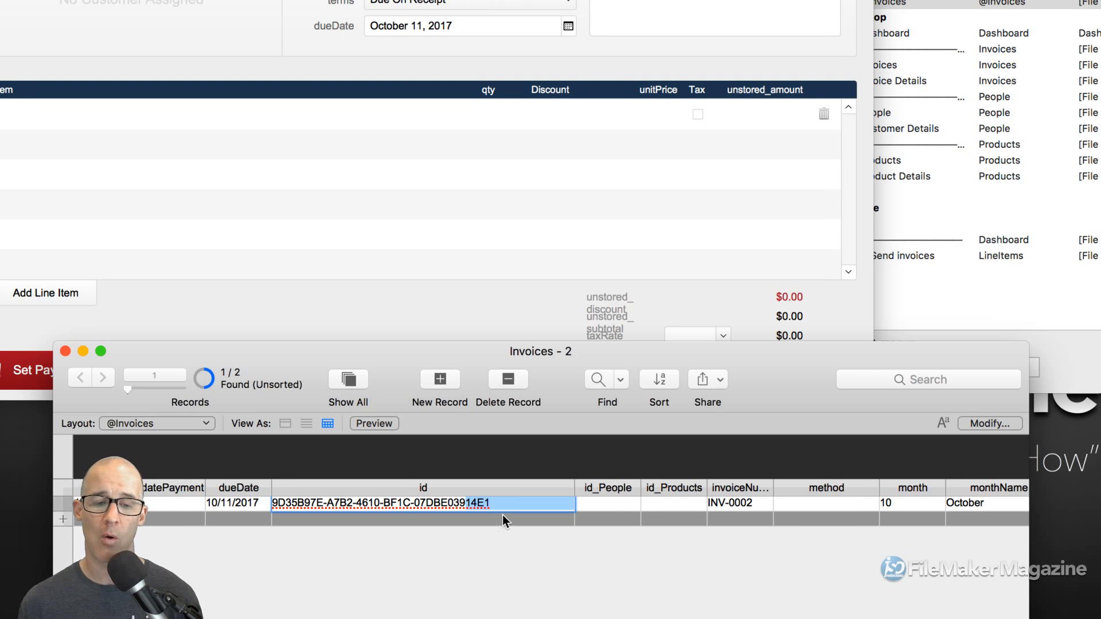
{"action": "left_click", "coordinate": [462, 502]}
{"action": "double_click", "coordinate": [501, 505]}
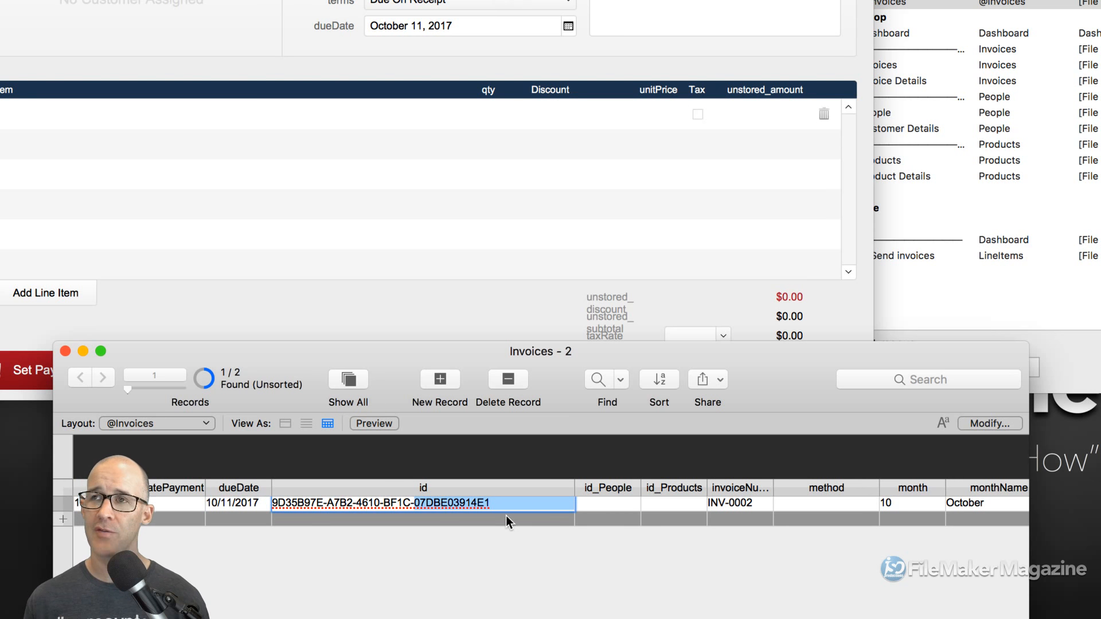
Compare the record's identifiers by highlighting the invoice number and the first four characters of the id.
{"action": "left_click", "coordinate": [721, 504]}
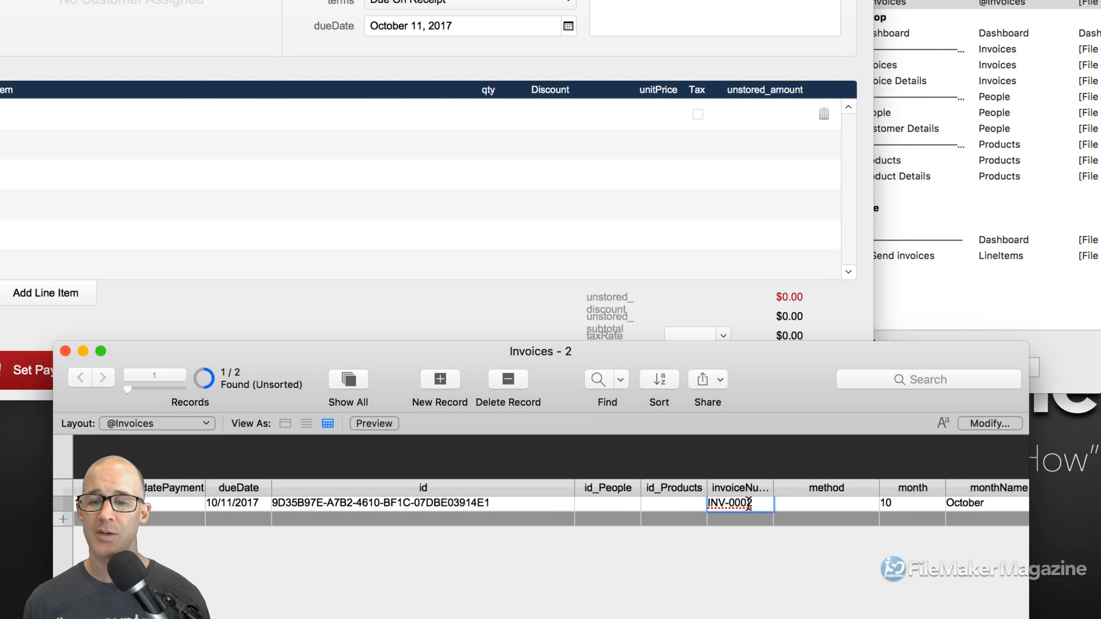
{"action": "left_click_drag", "start_coordinate": [756, 503], "coordinate": [715, 501]}
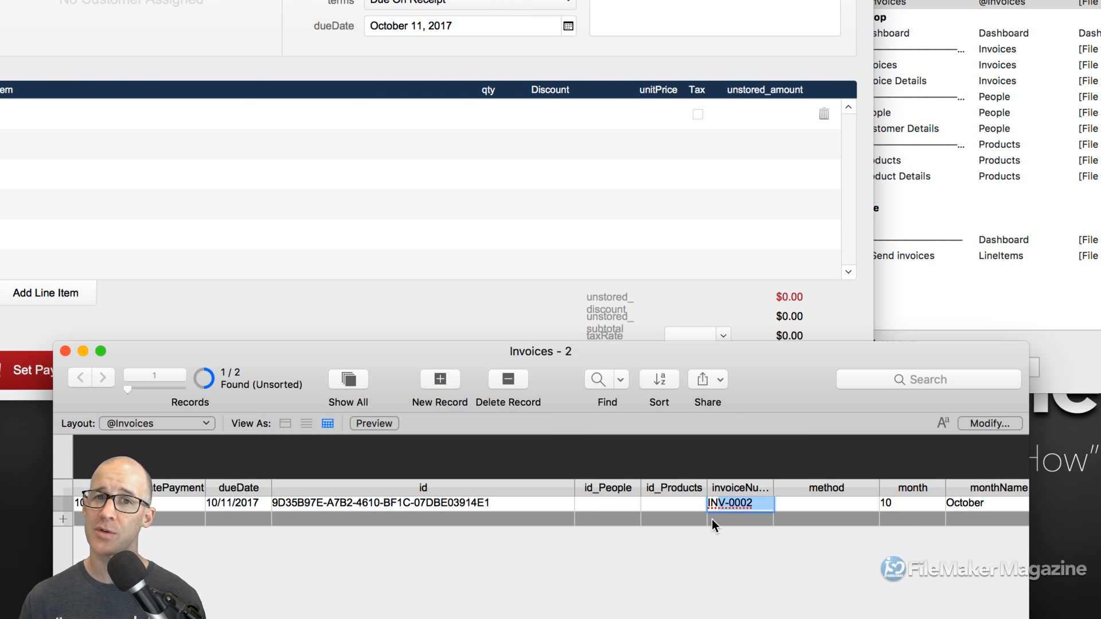
{"action": "left_click", "coordinate": [295, 507]}
{"action": "left_click_drag", "start_coordinate": [295, 508], "coordinate": [274, 505]}
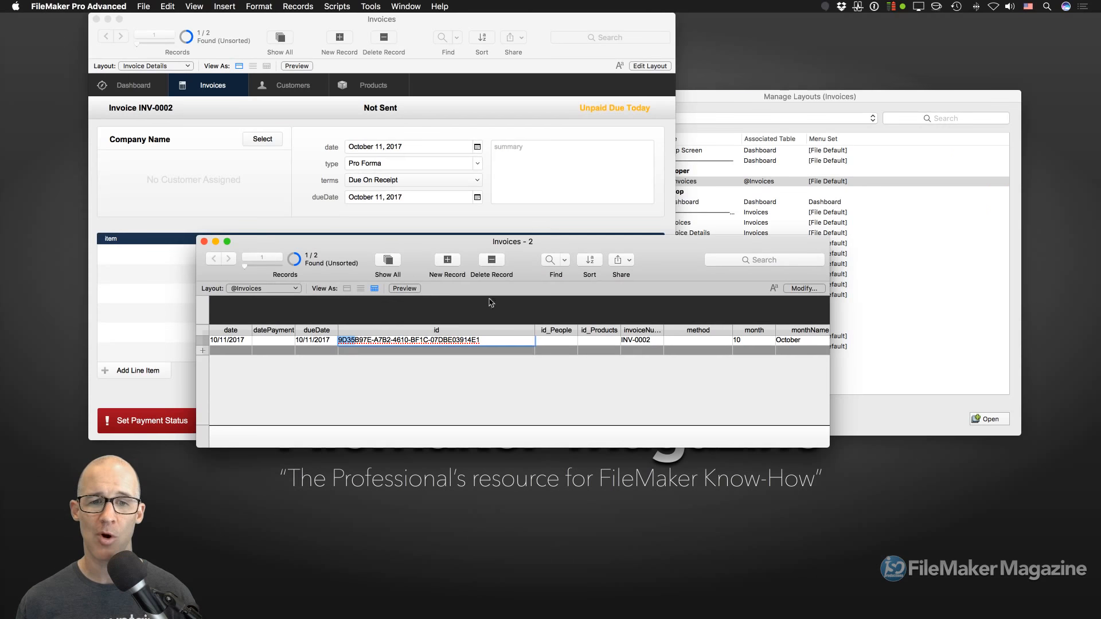
{"action": "left_click_drag", "start_coordinate": [509, 246], "coordinate": [577, 93]}
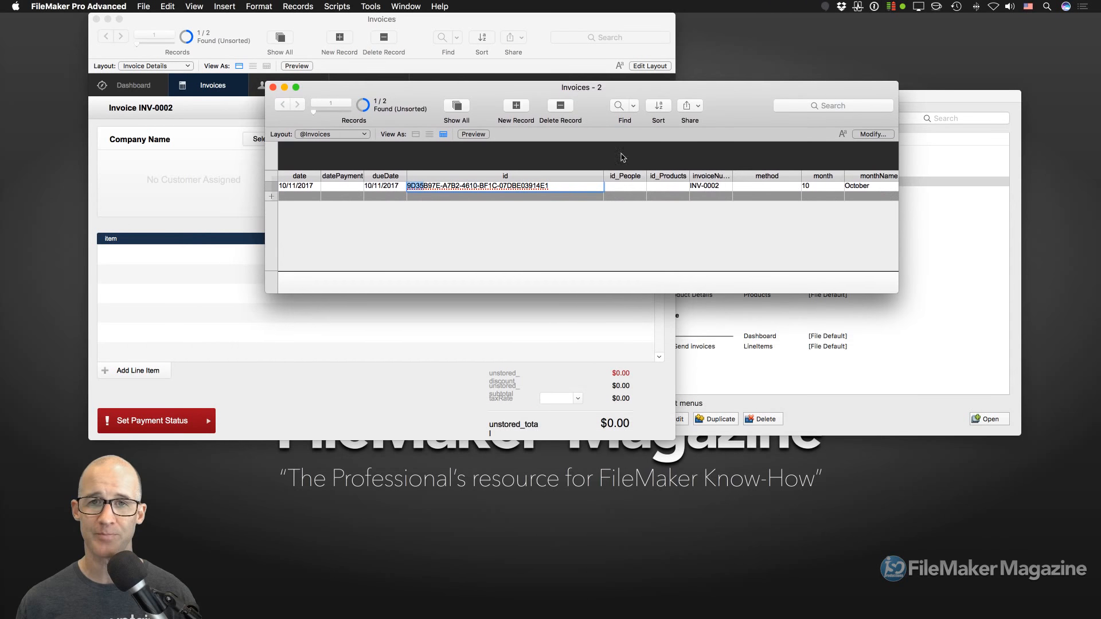
{"action": "left_click_drag", "start_coordinate": [895, 293], "coordinate": [869, 527]}
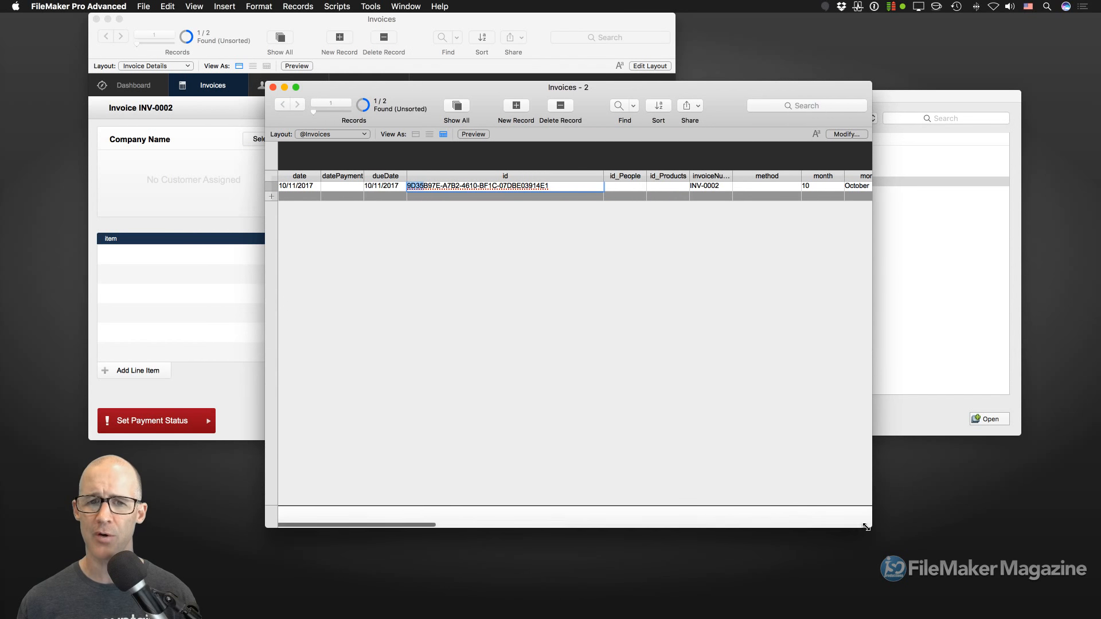
{"action": "left_click", "coordinate": [490, 263]}
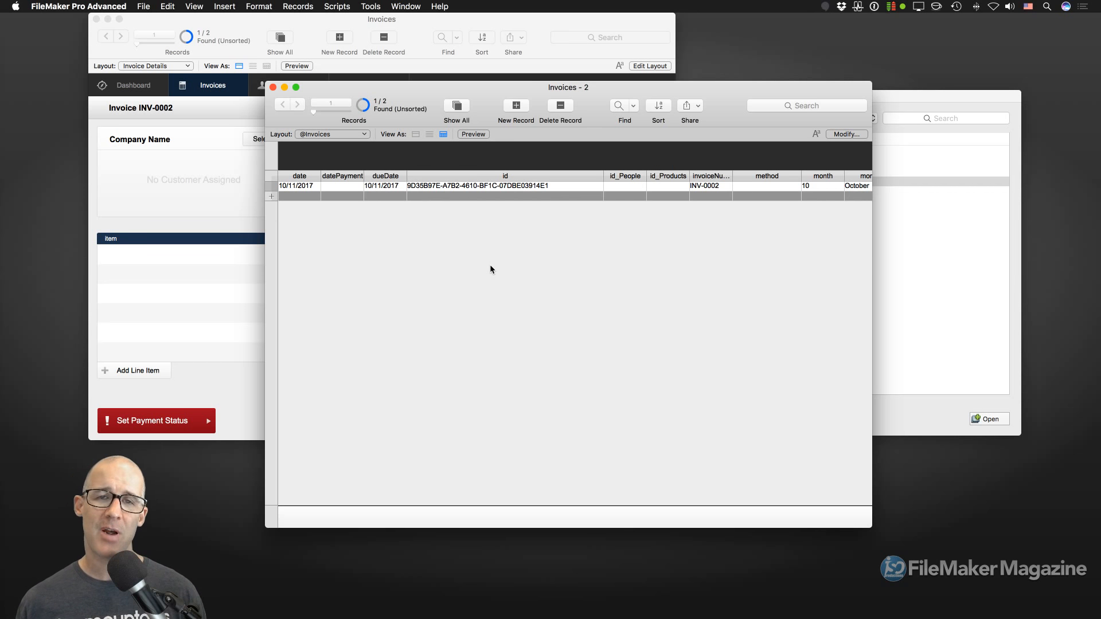
{"action": "left_click_drag", "start_coordinate": [508, 177], "coordinate": [290, 179]}
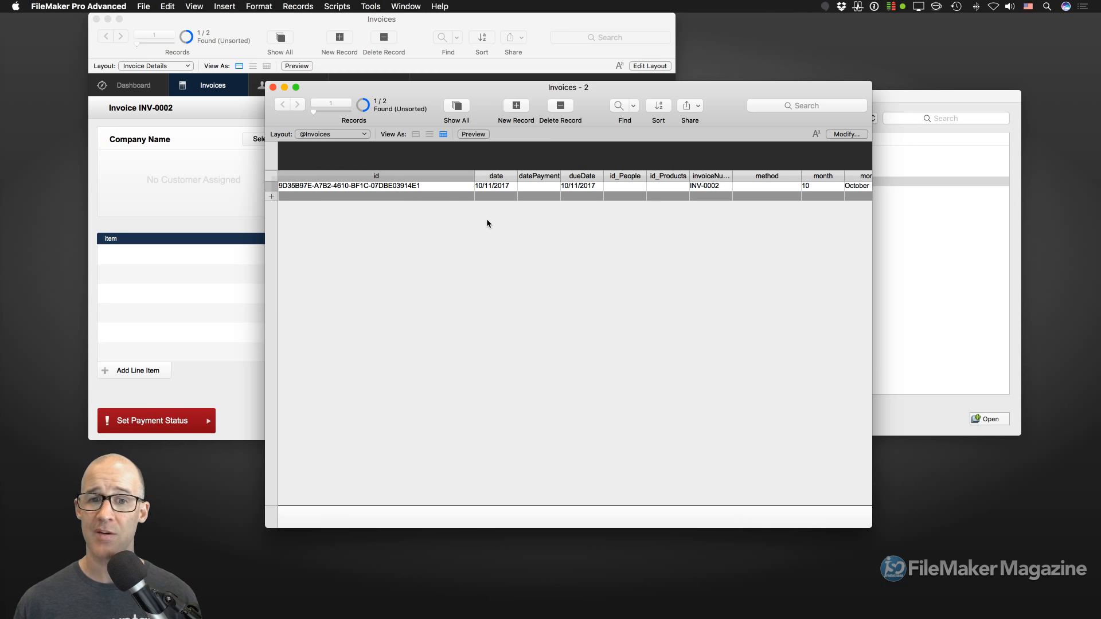
{"action": "left_click_drag", "start_coordinate": [475, 177], "coordinate": [437, 179]}
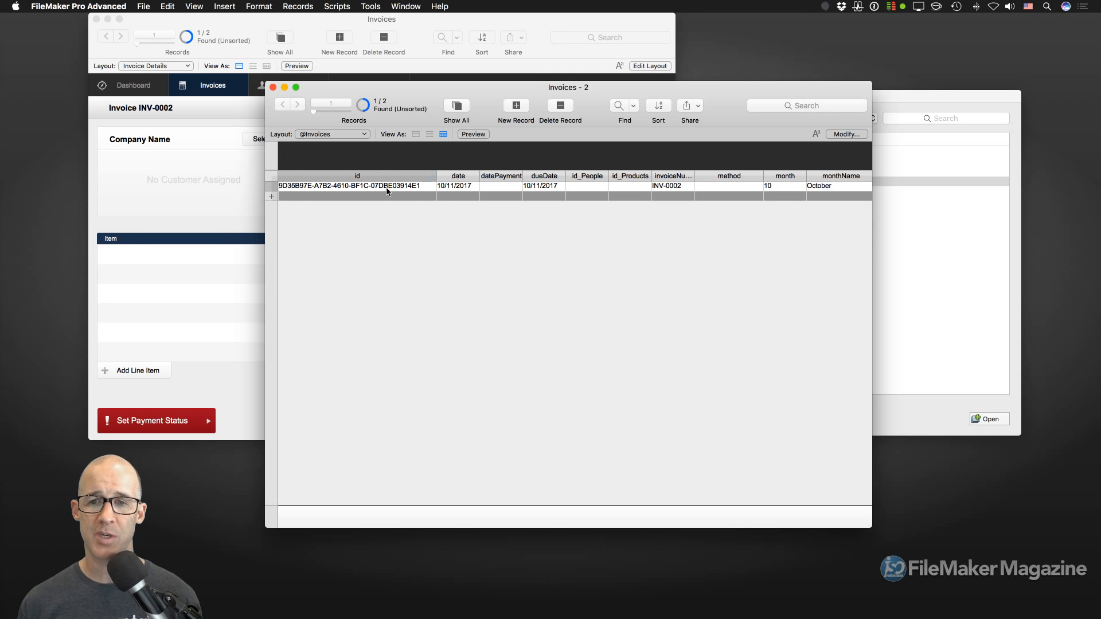
{"action": "left_click_drag", "start_coordinate": [588, 176], "coordinate": [442, 181]}
{"action": "left_click_drag", "start_coordinate": [631, 177], "coordinate": [477, 179]}
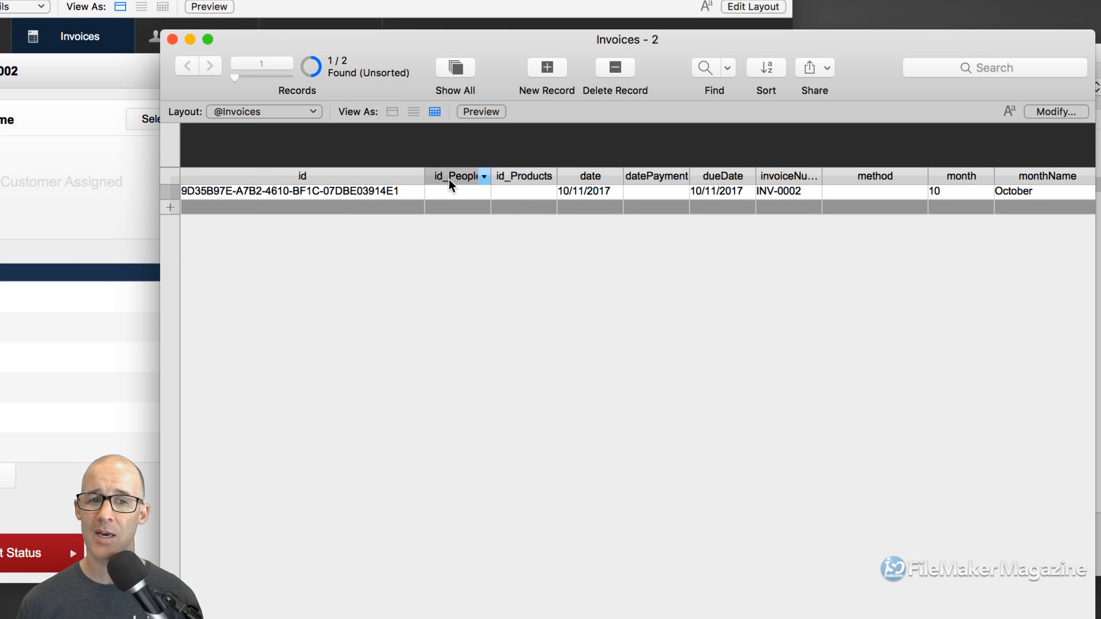
Shuffle the table columns so dueDate comes first, followed by id, id_People, method and date.
{"action": "left_click_drag", "start_coordinate": [513, 178], "coordinate": [524, 178]}
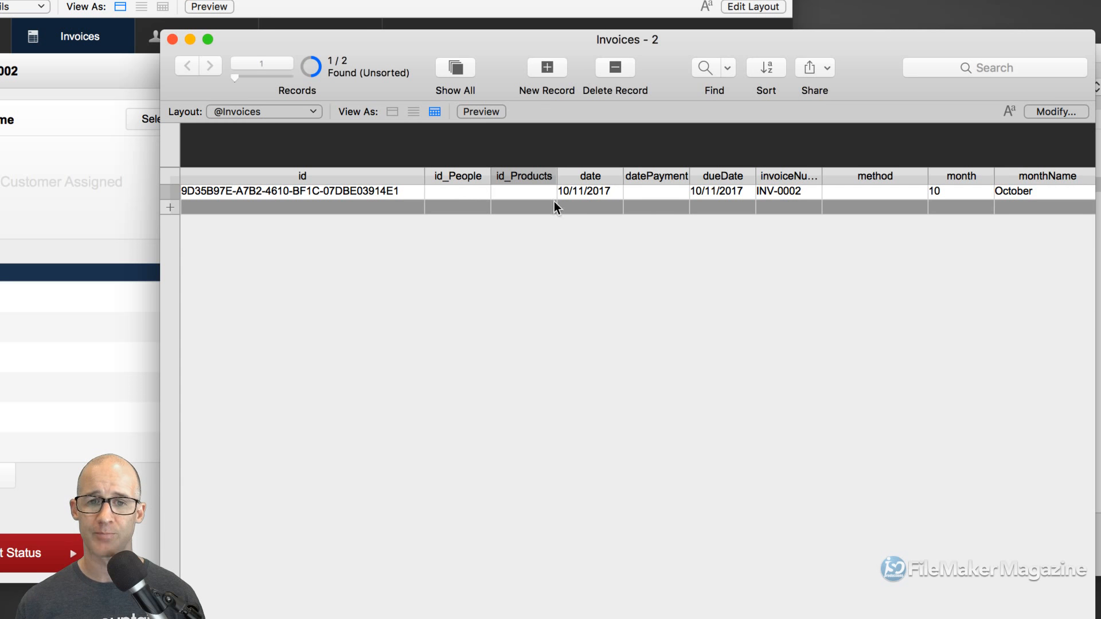
{"action": "left_click_drag", "start_coordinate": [585, 177], "coordinate": [393, 205]}
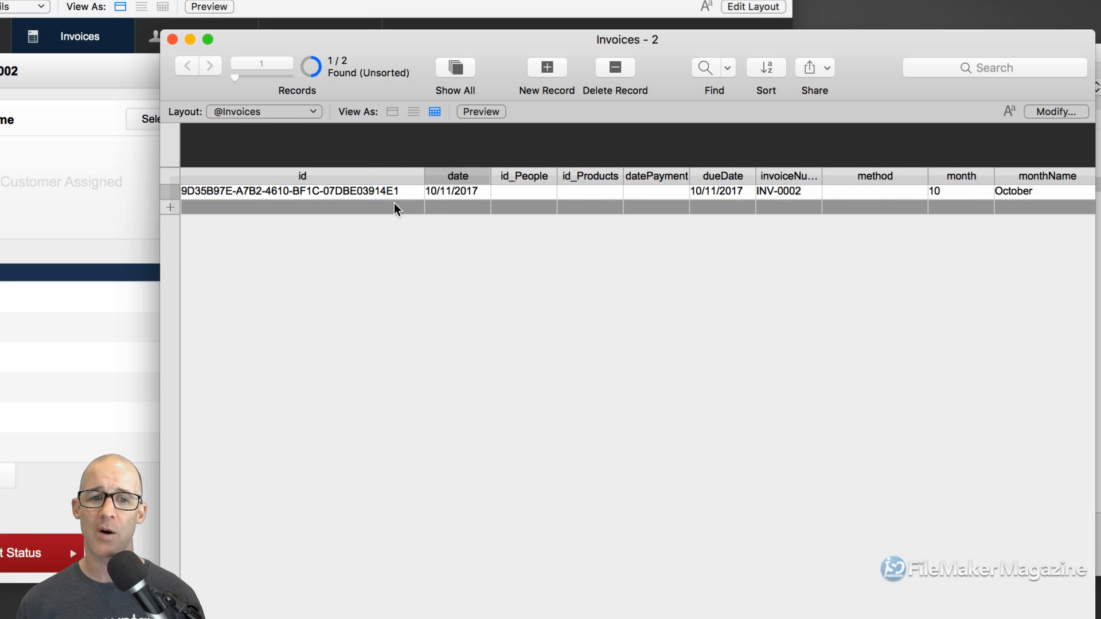
{"action": "left_click_drag", "start_coordinate": [741, 176], "coordinate": [284, 177]}
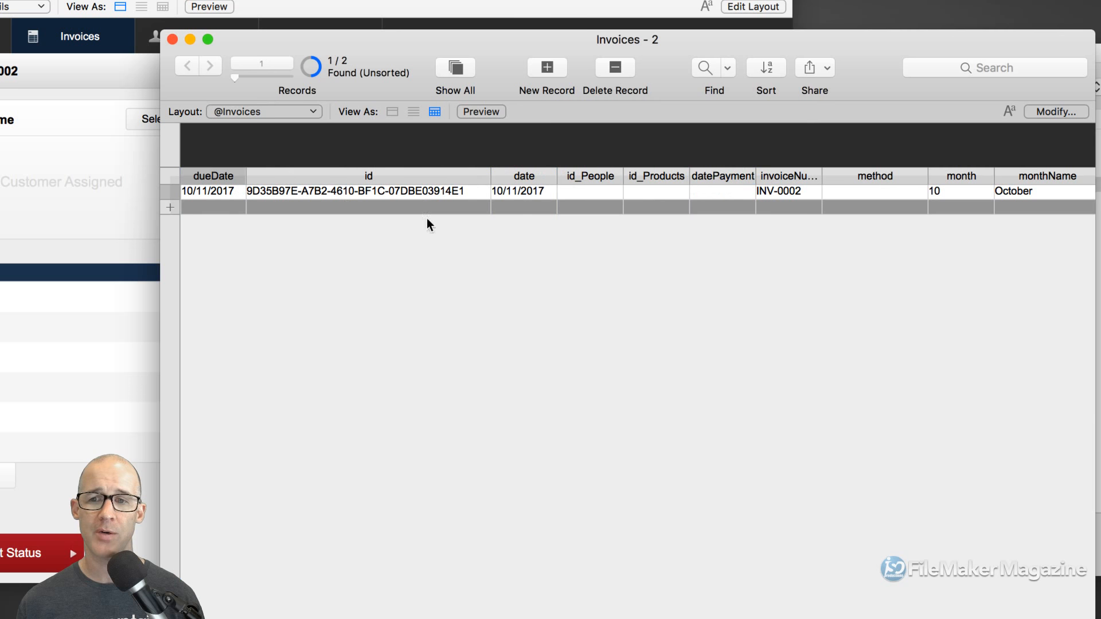
{"action": "left_click_drag", "start_coordinate": [864, 177], "coordinate": [508, 198]}
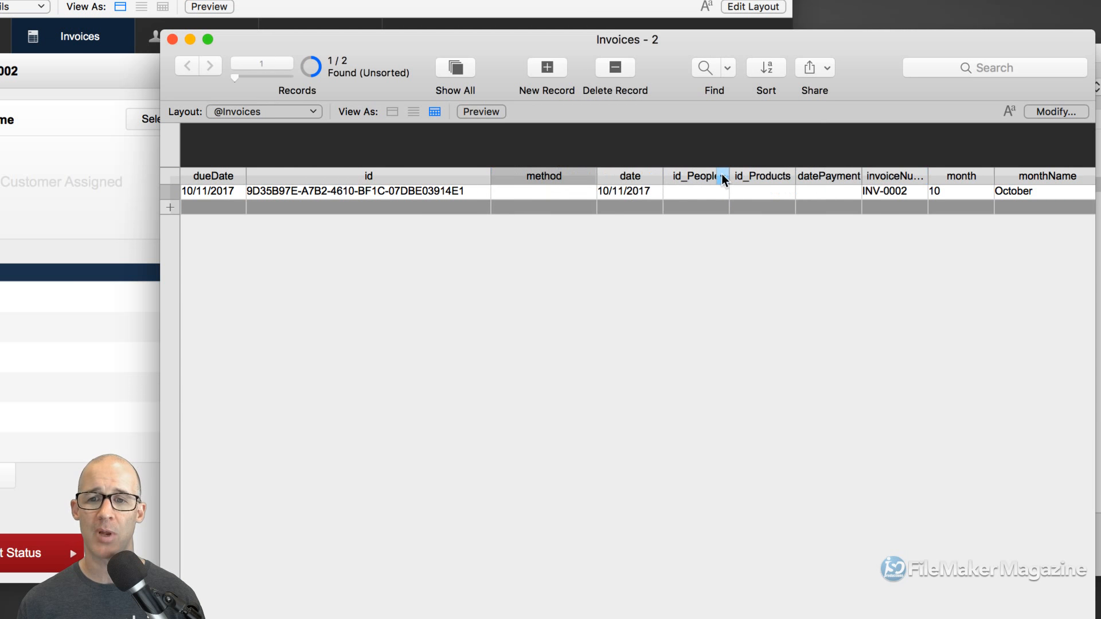
{"action": "left_click_drag", "start_coordinate": [720, 176], "coordinate": [521, 292]}
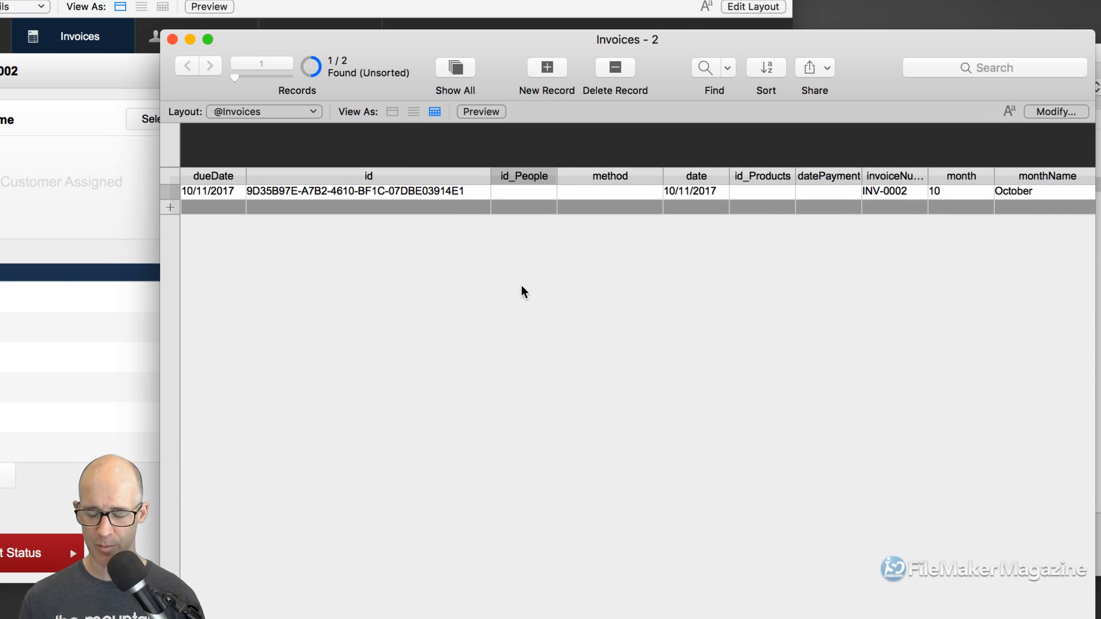
{"action": "key", "text": "super+l"}
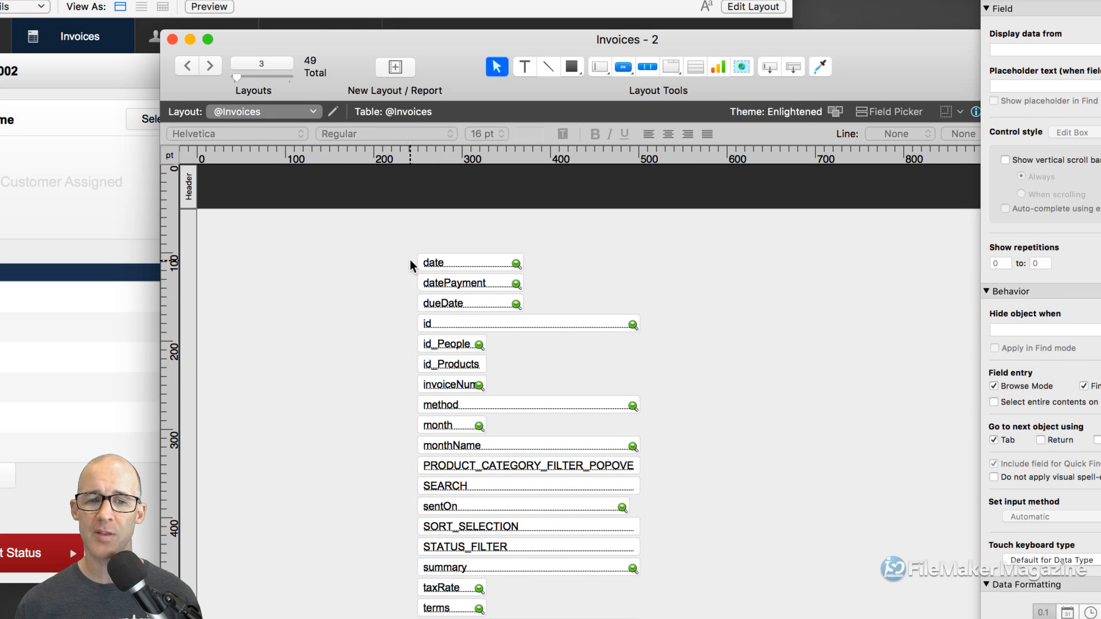
{"action": "left_click_drag", "start_coordinate": [411, 260], "coordinate": [429, 303]}
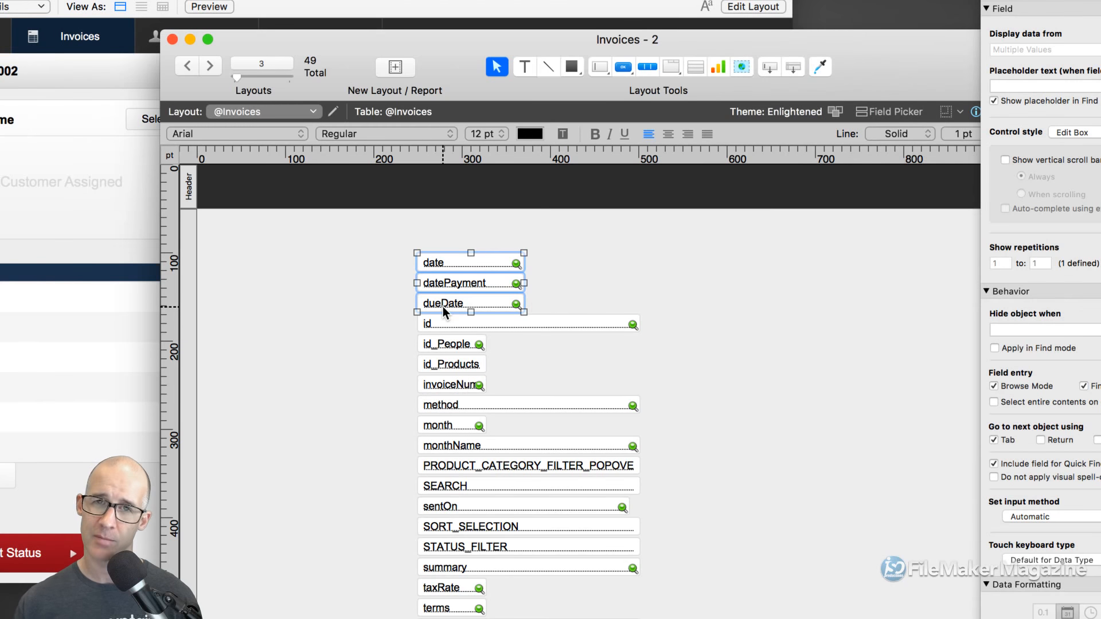
{"action": "key", "text": "super+b"}
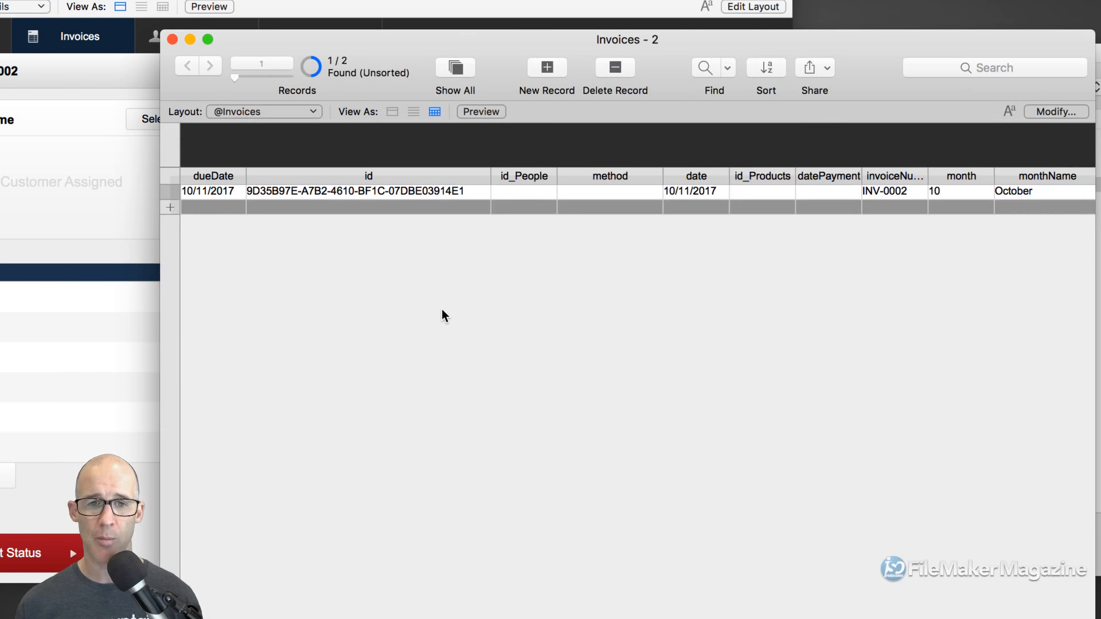
{"action": "right_click", "coordinate": [529, 181]}
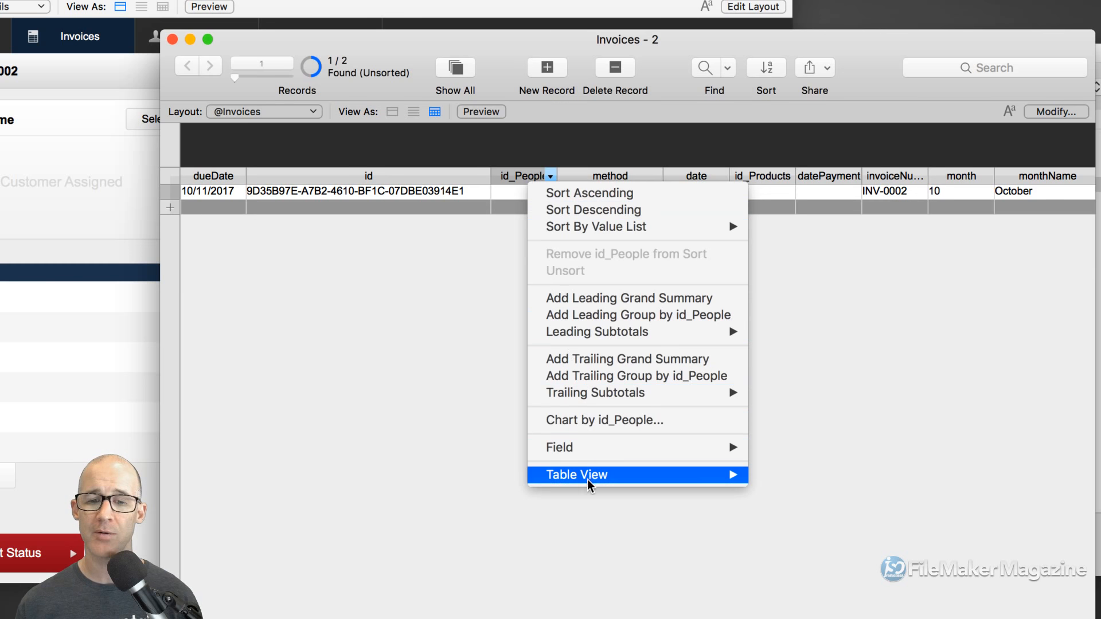
{"action": "mouse_move", "coordinate": [591, 477]}
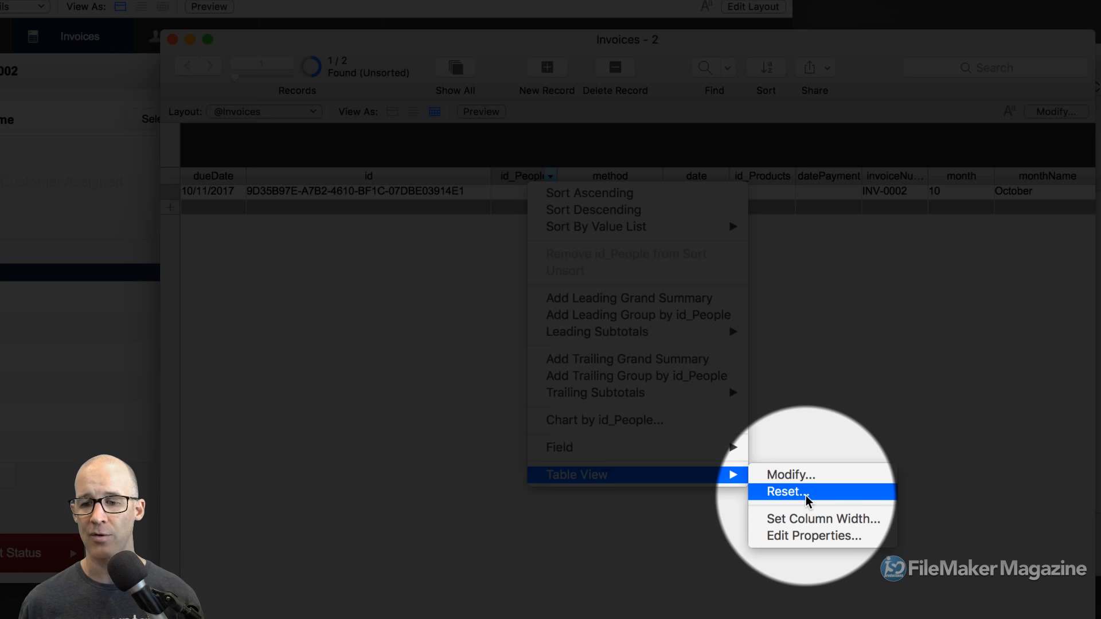
{"action": "left_click", "coordinate": [806, 494]}
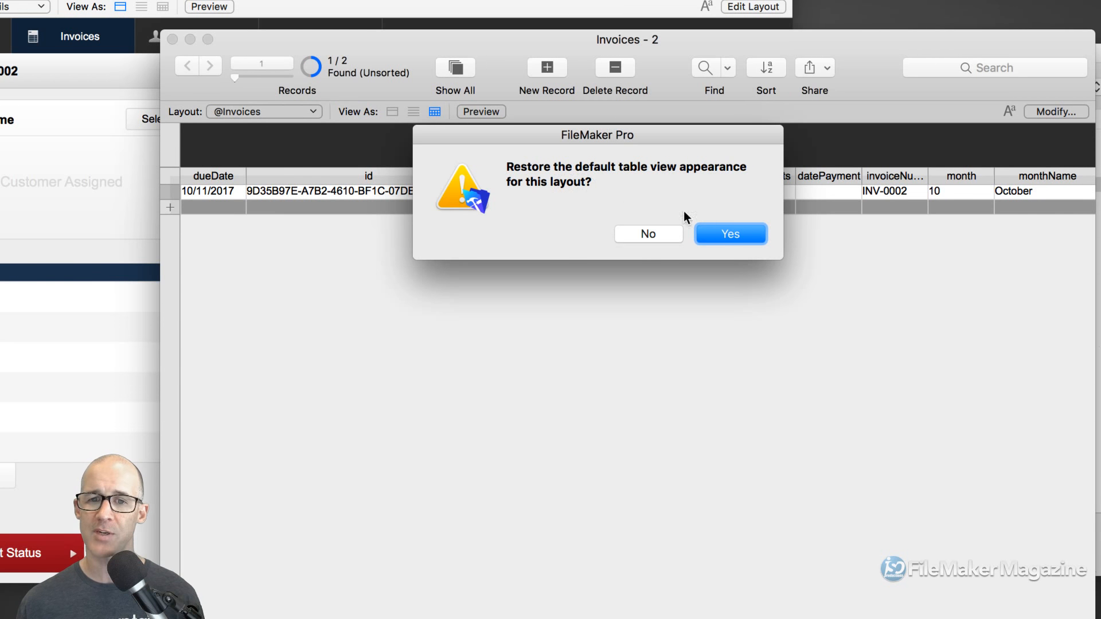
{"action": "left_click", "coordinate": [730, 235]}
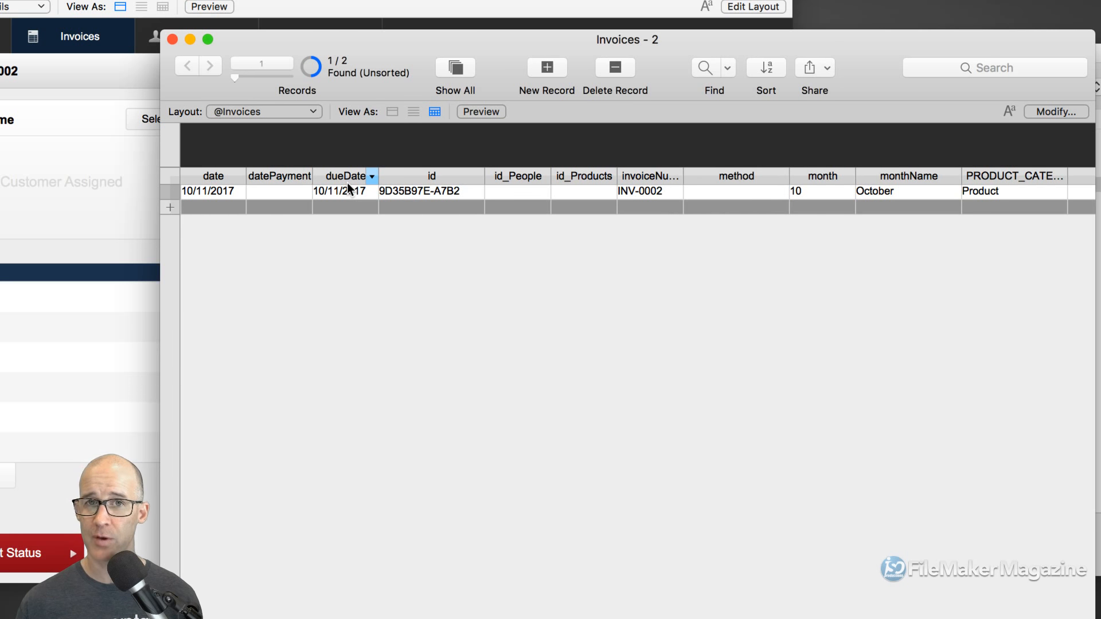
{"action": "key", "text": "super+l"}
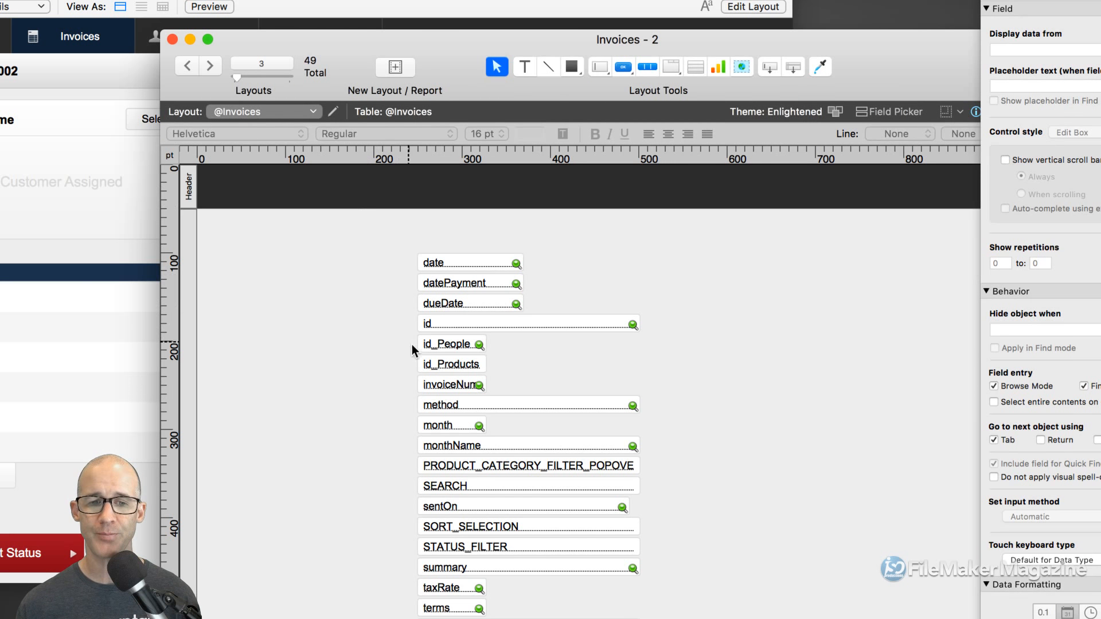
{"action": "left_click_drag", "start_coordinate": [409, 329], "coordinate": [354, 267]}
{"action": "left_click_drag", "start_coordinate": [466, 251], "coordinate": [487, 328]}
{"action": "left_click_drag", "start_coordinate": [494, 266], "coordinate": [494, 328]}
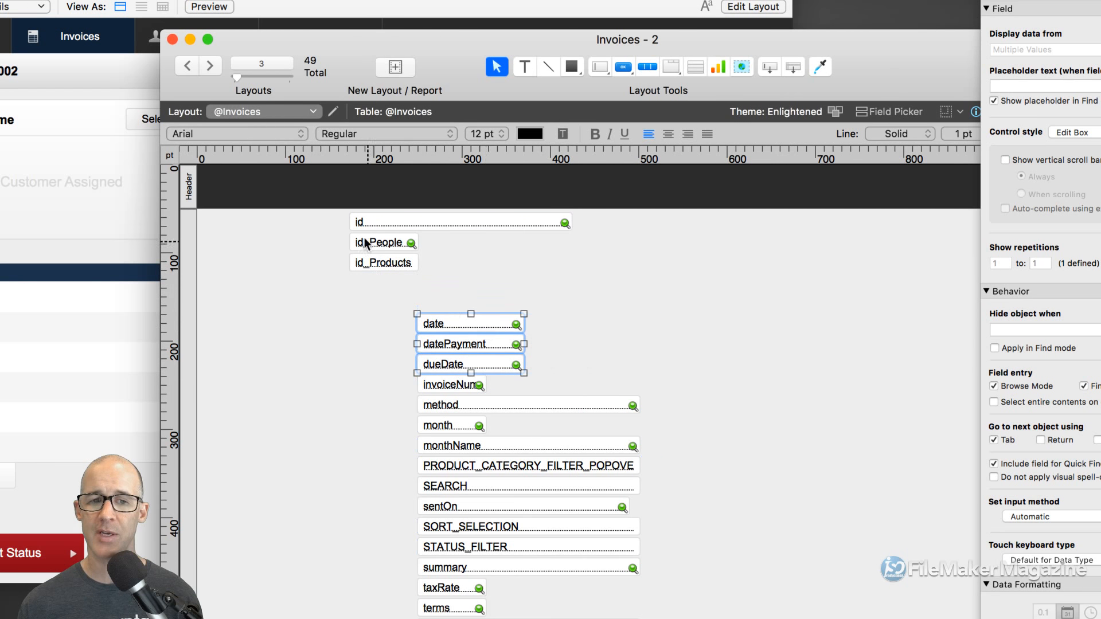
{"action": "left_click", "coordinate": [308, 224]}
{"action": "left_click_drag", "start_coordinate": [308, 224], "coordinate": [457, 283]}
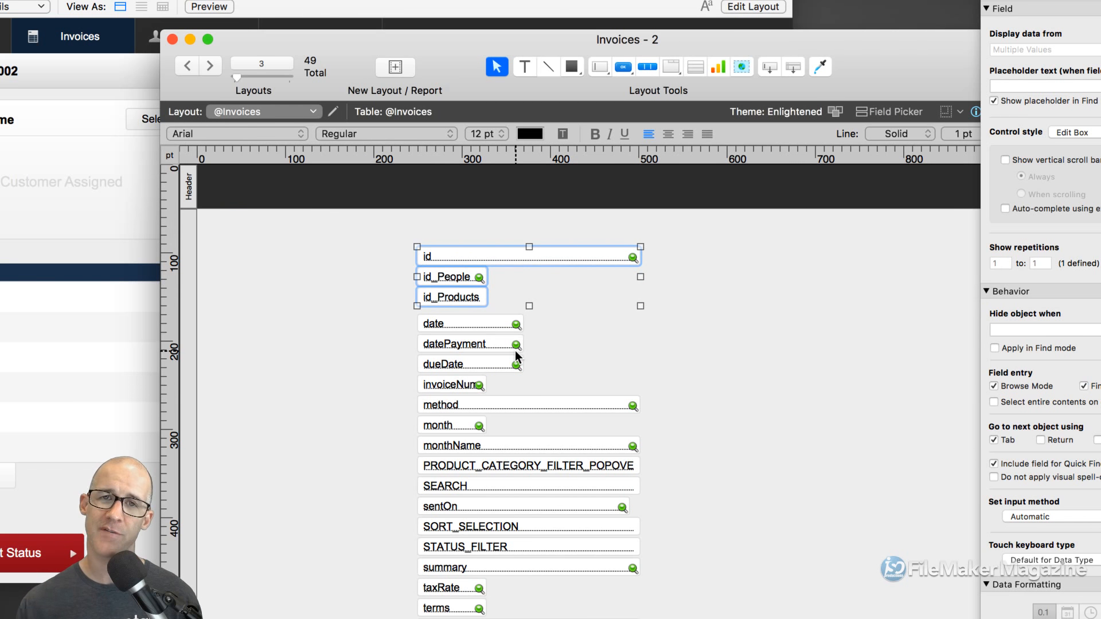
{"action": "key", "text": "super+b"}
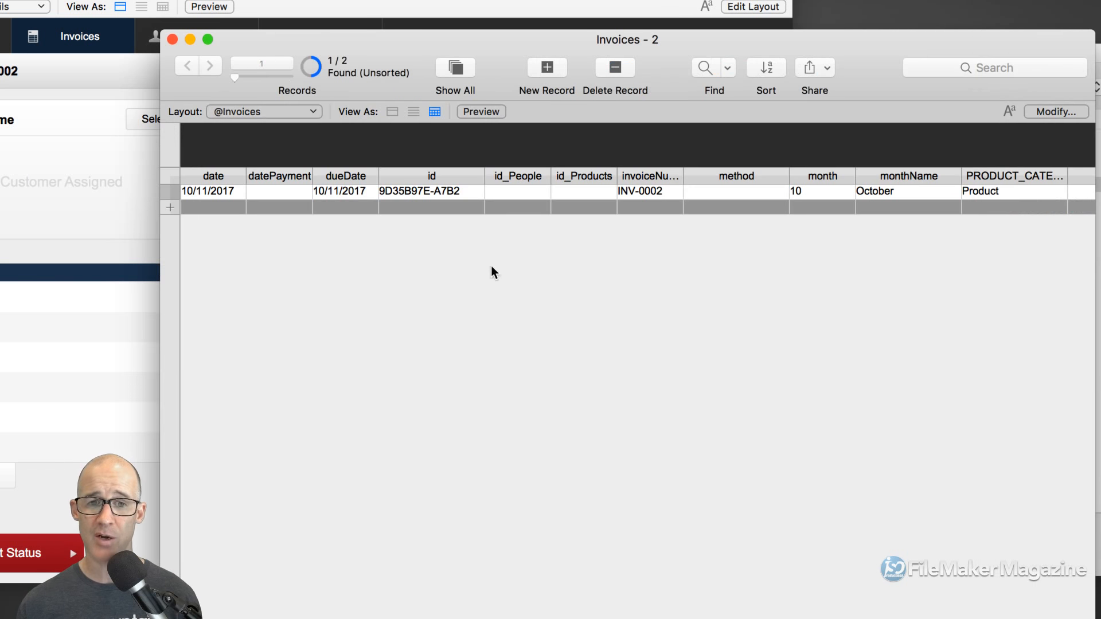
Restore the default table view once more so the columns follow the rearranged field order of the layout.
{"action": "right_click", "coordinate": [520, 181]}
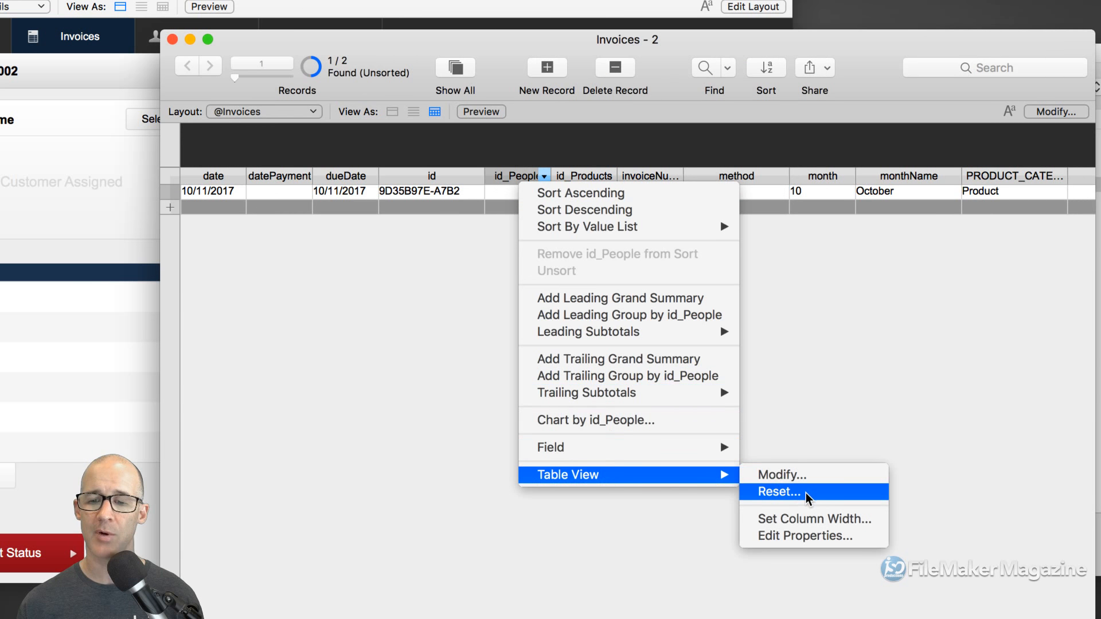
{"action": "left_click", "coordinate": [806, 493]}
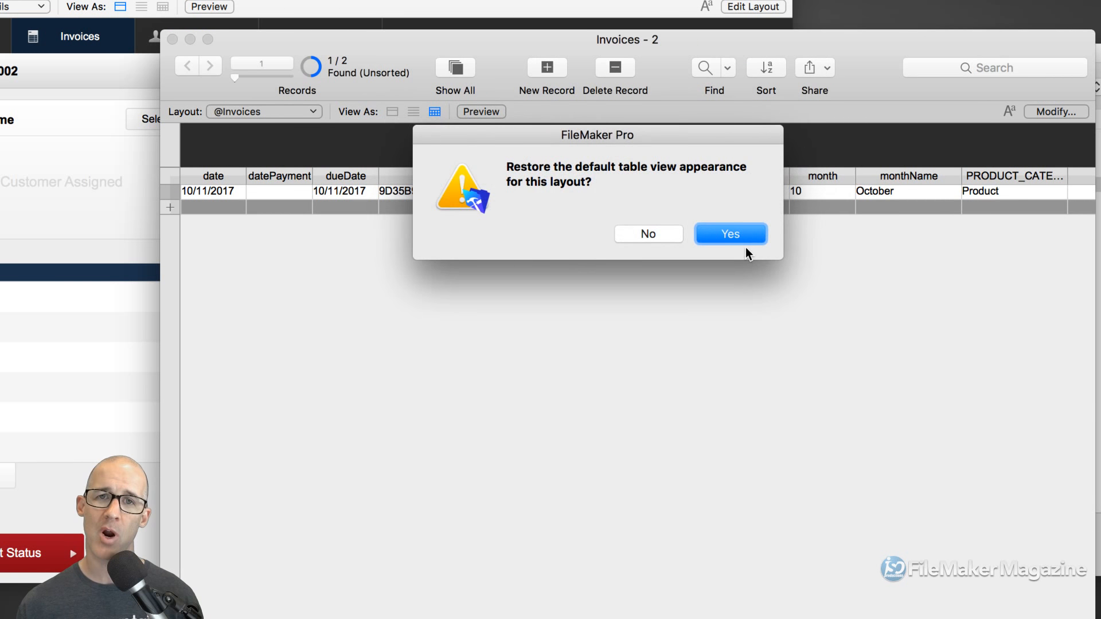
{"action": "left_click", "coordinate": [748, 244]}
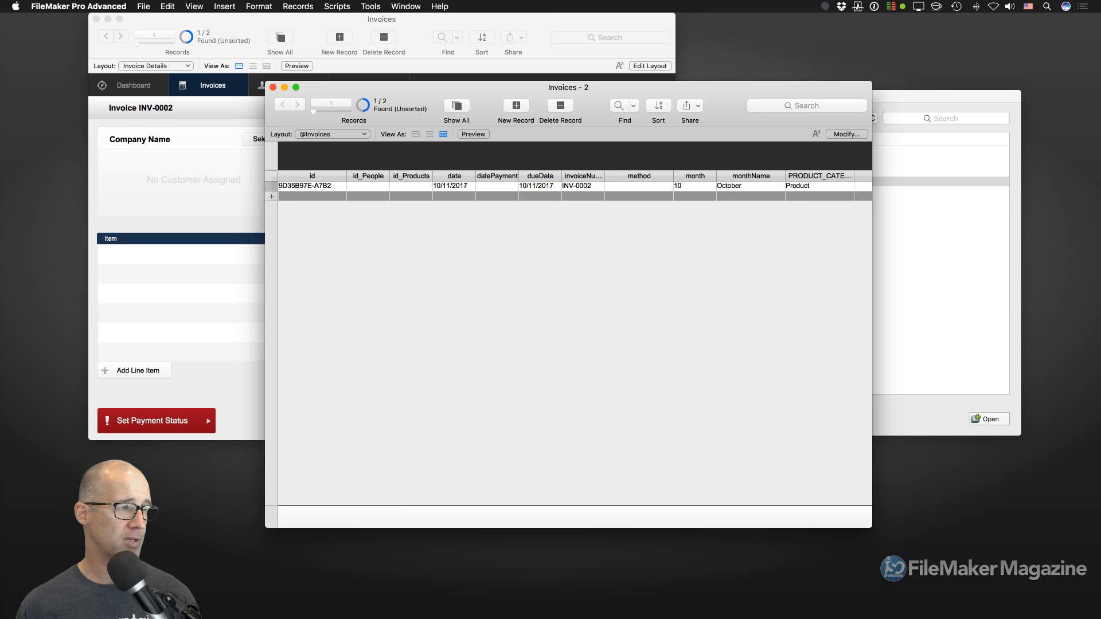
{"action": "key", "text": "super+shift+d"}
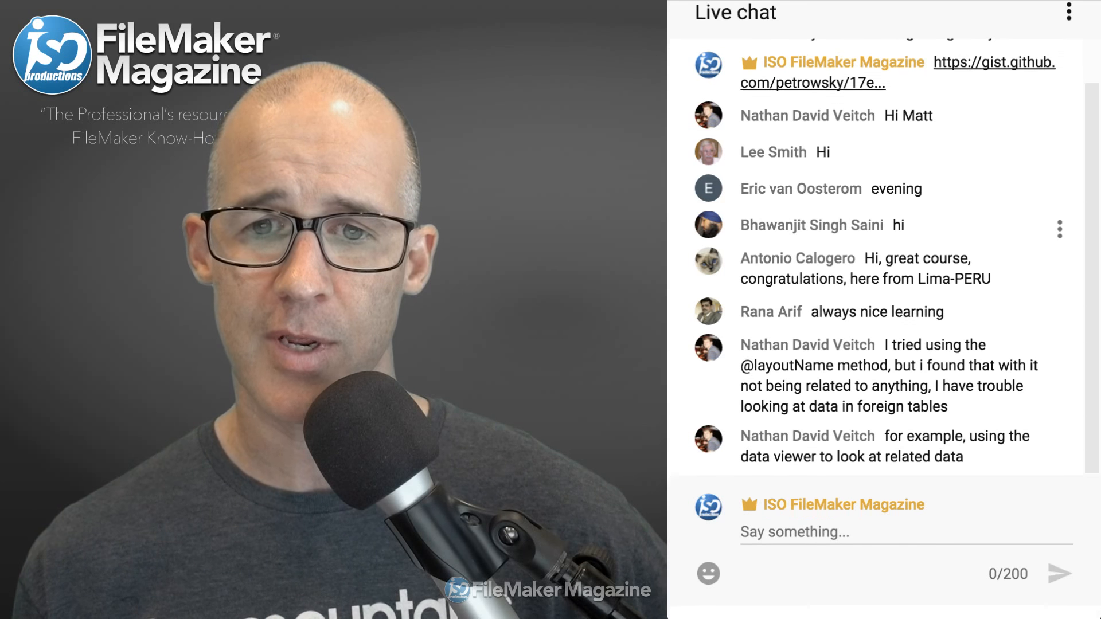
{"action": "scroll", "coordinate": [883, 367], "scroll_direction": "up", "scroll_amount": 1}
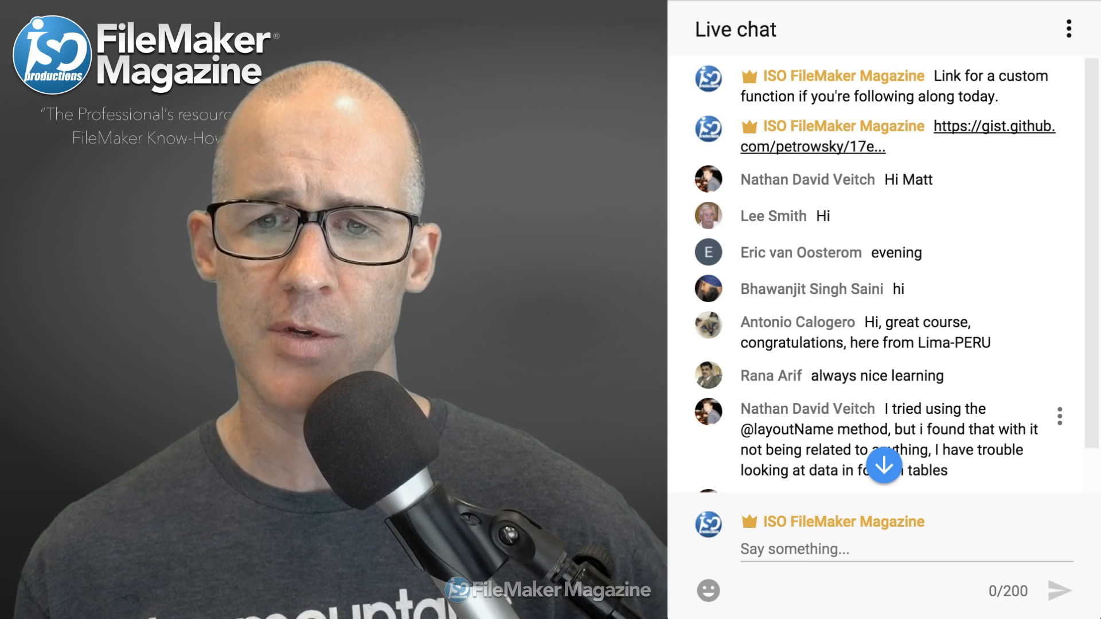
{"action": "left_click", "coordinate": [885, 466]}
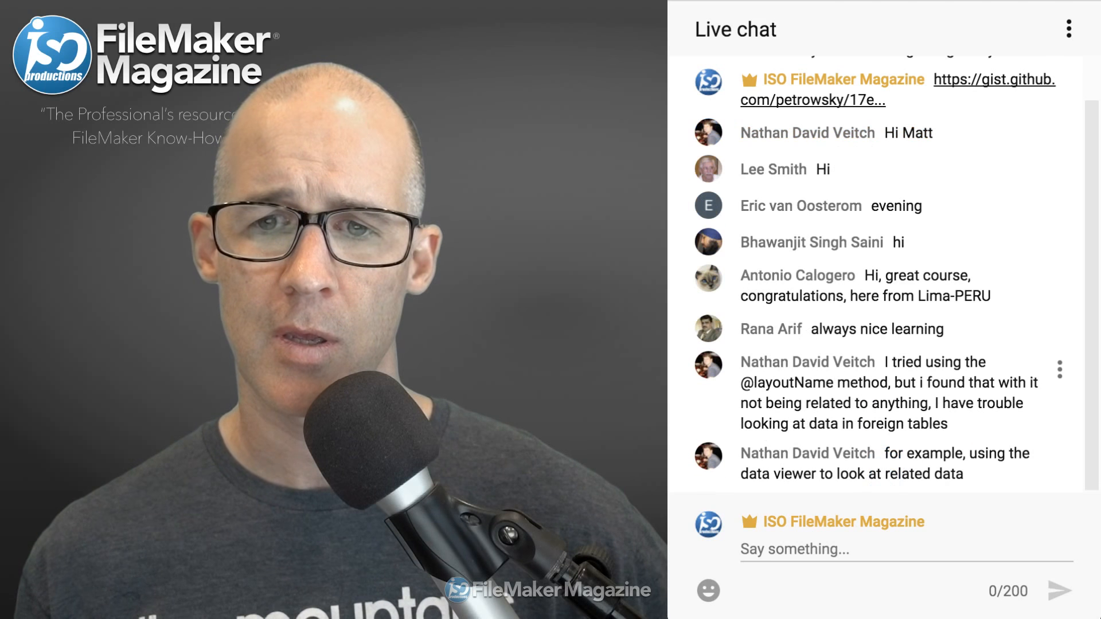
{"action": "left_click_drag", "start_coordinate": [885, 362], "coordinate": [948, 424]}
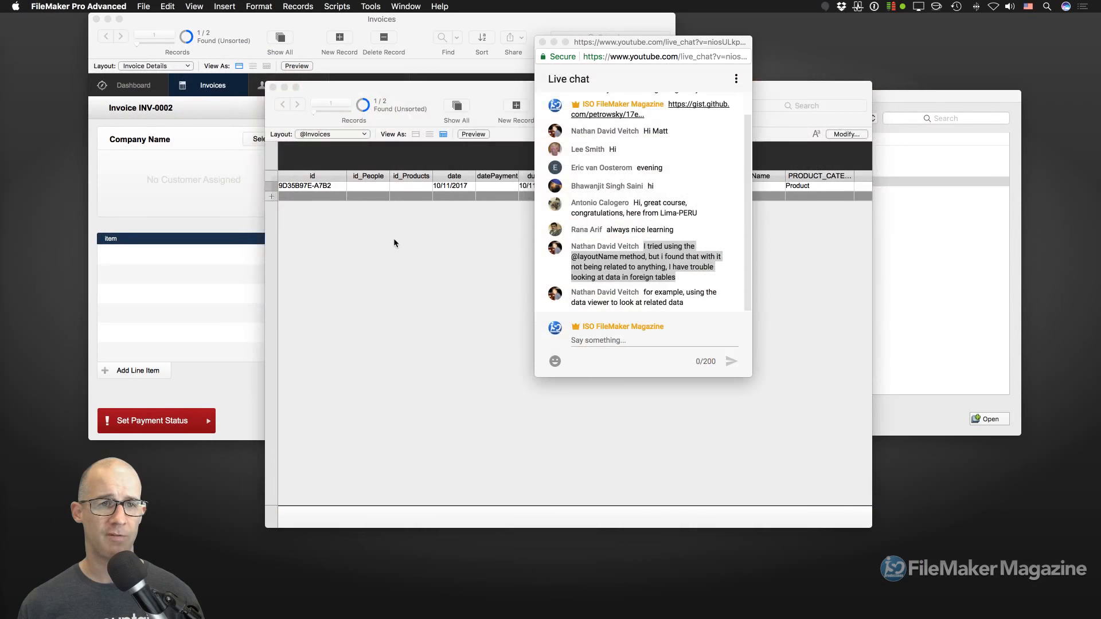
Switch back to FileMaker, open the relationships graph, and move the connected table occurrences as one group further right.
{"action": "left_click", "coordinate": [393, 238]}
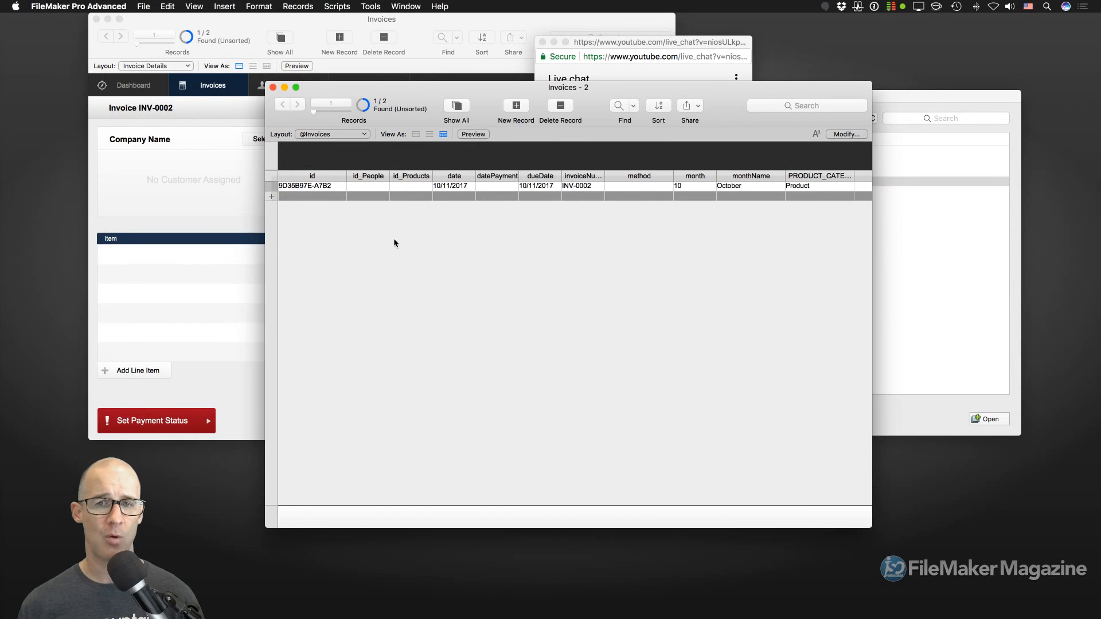
{"action": "key", "text": "super+shift+d"}
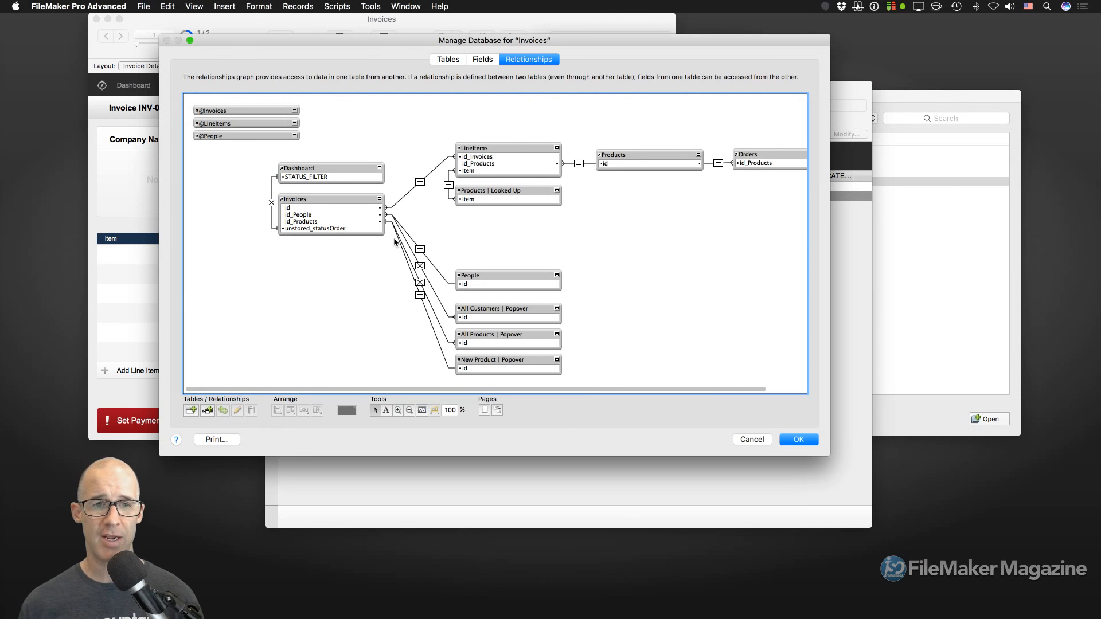
{"action": "left_click_drag", "start_coordinate": [337, 138], "coordinate": [792, 377]}
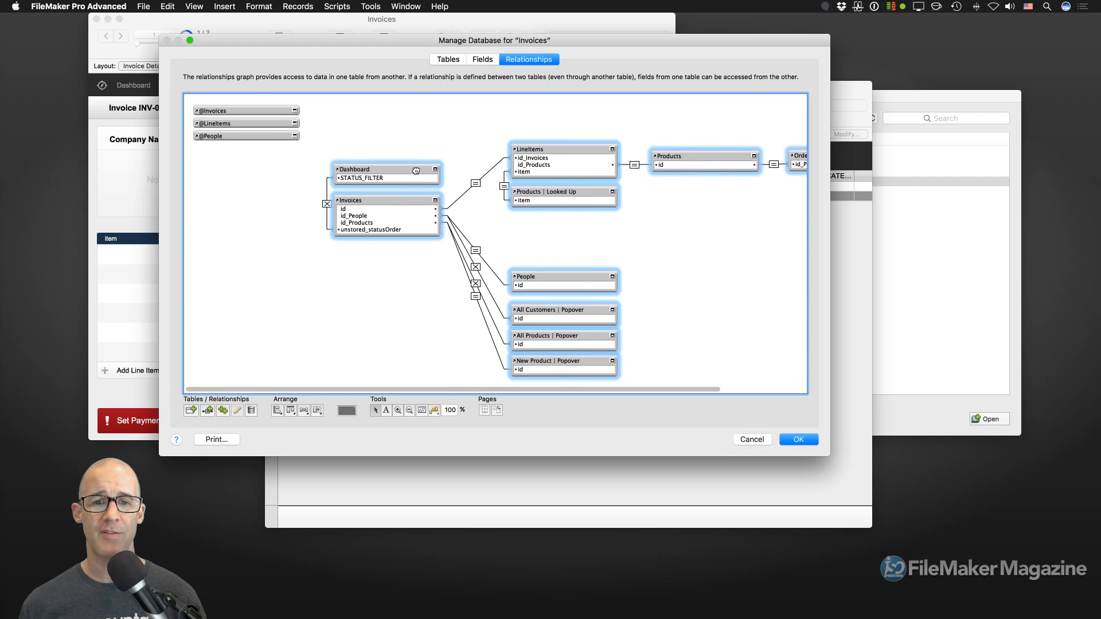
{"action": "left_click_drag", "start_coordinate": [350, 166], "coordinate": [422, 166]}
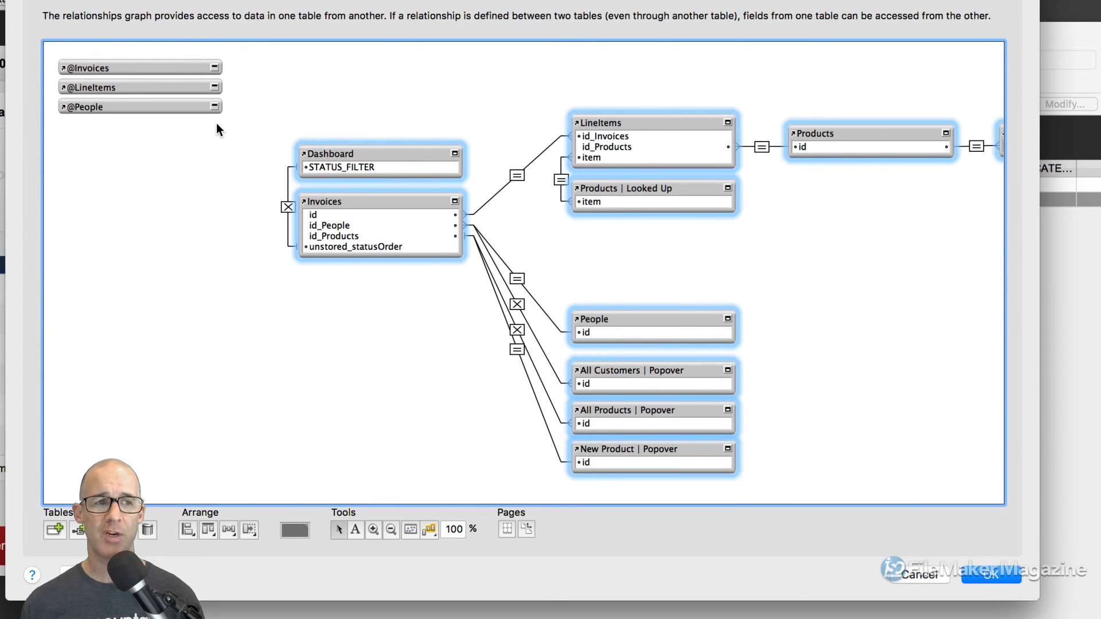
Compare the three unconnected @ table occurrences with the related Invoices and LineItems occurrences, selecting each and the relationship between those two.
{"action": "left_click_drag", "start_coordinate": [213, 145], "coordinate": [136, 66]}
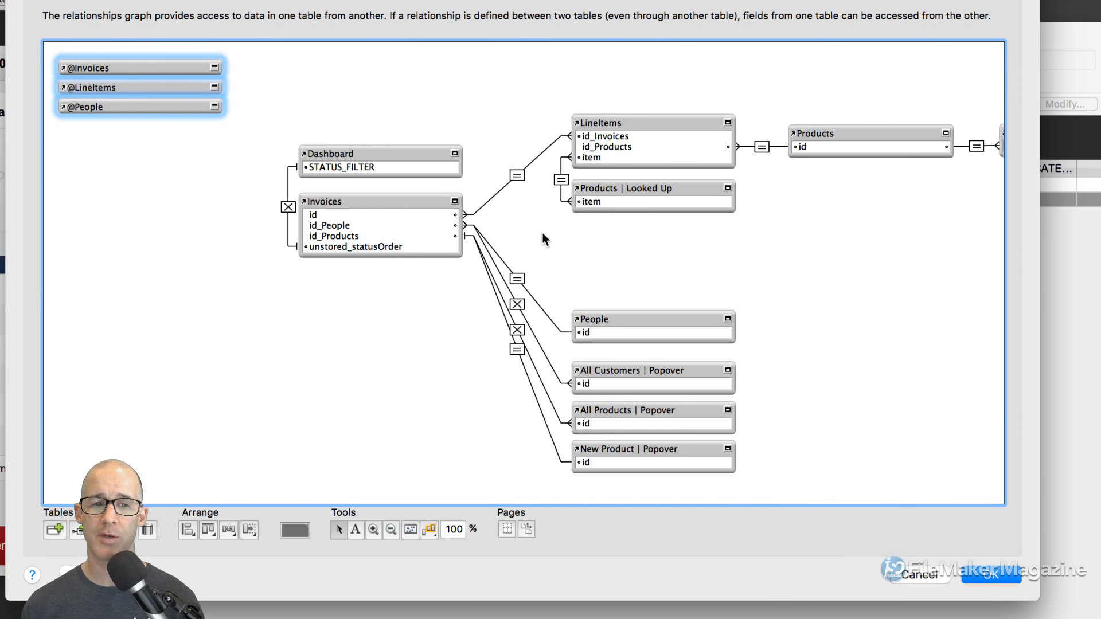
{"action": "left_click", "coordinate": [391, 205]}
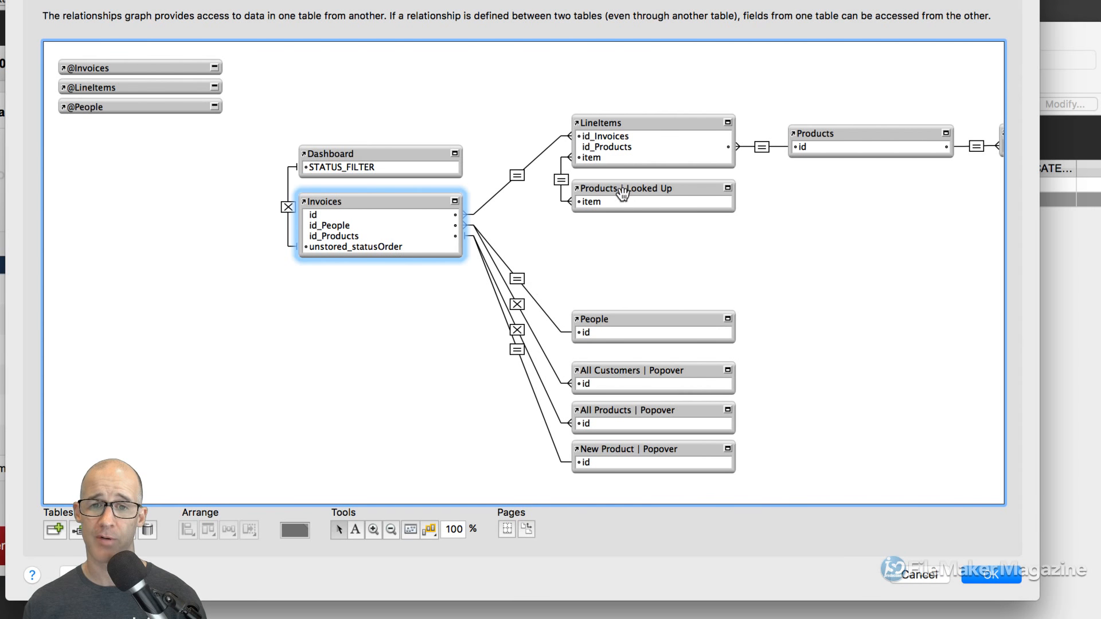
{"action": "left_click", "coordinate": [619, 123]}
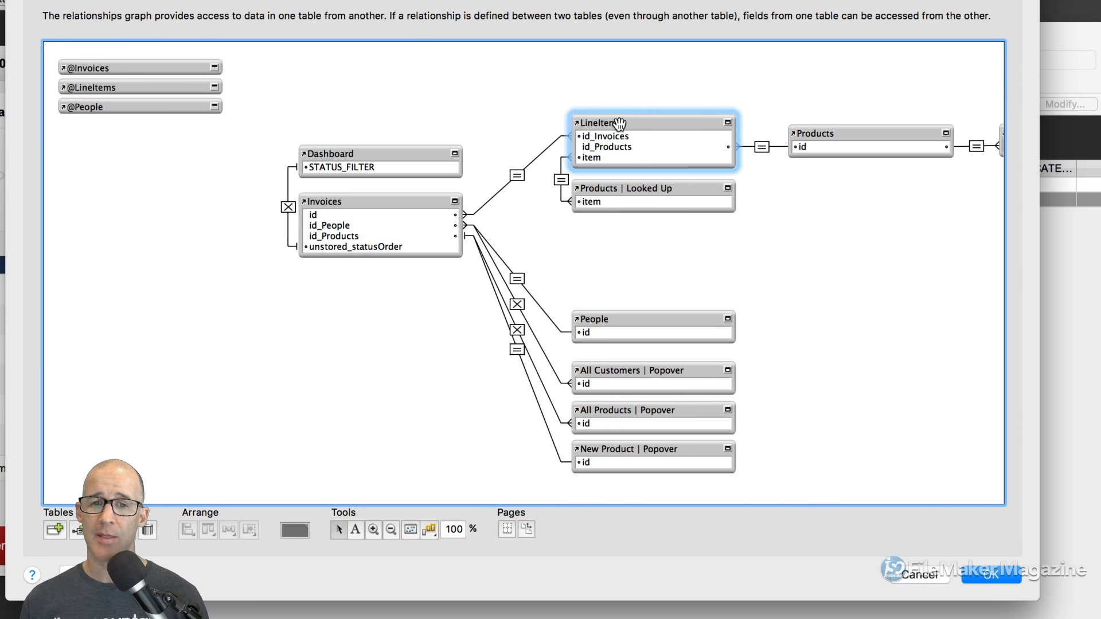
{"action": "left_click", "coordinate": [517, 176]}
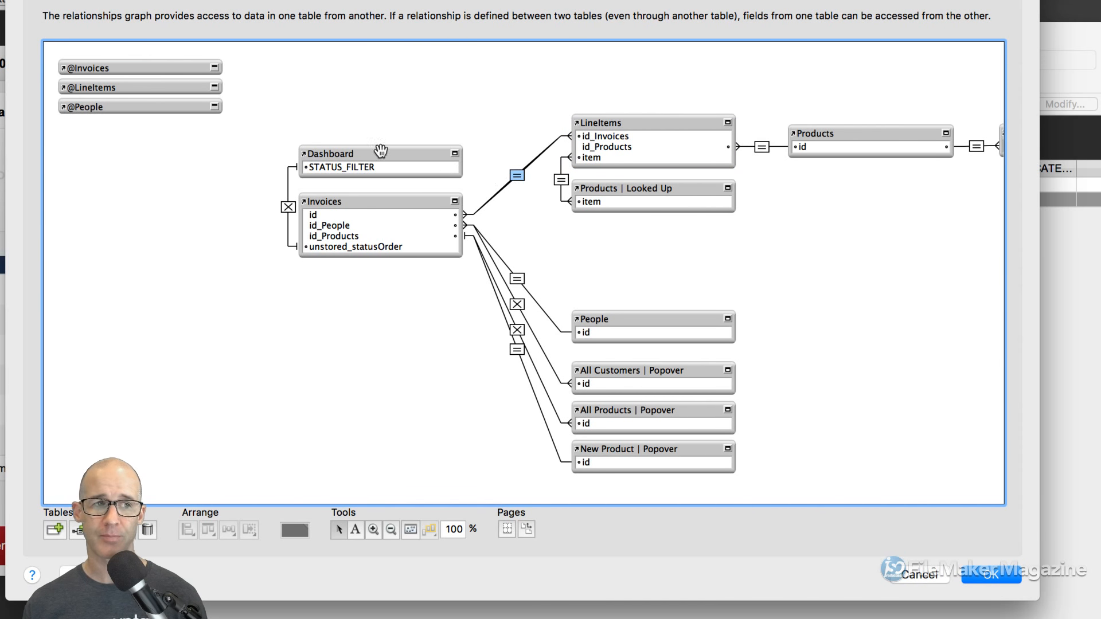
{"action": "left_click", "coordinate": [159, 68]}
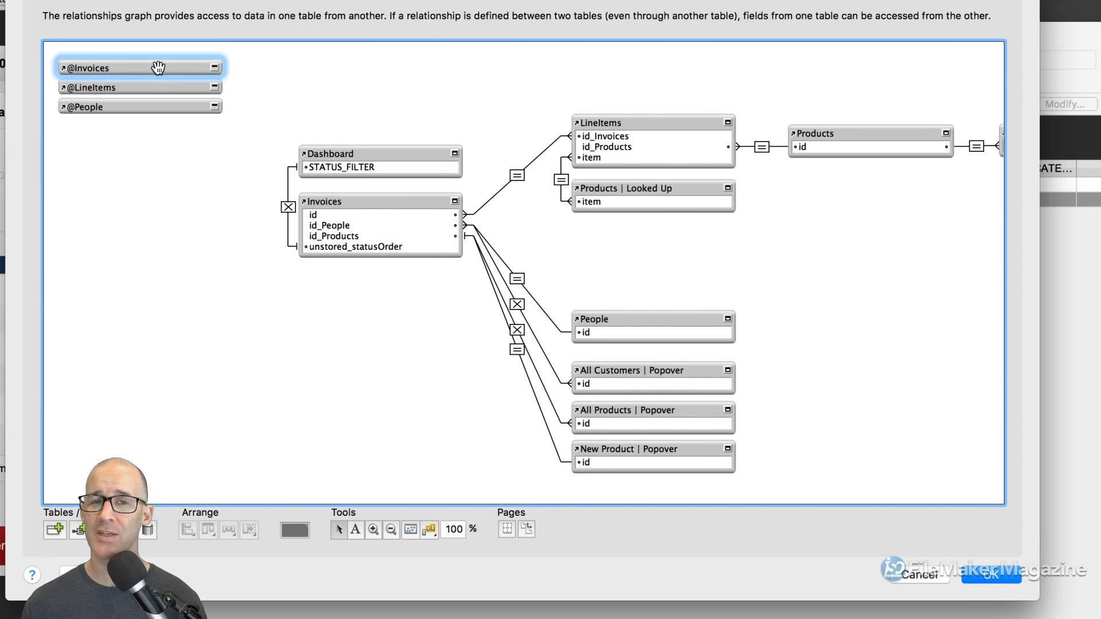
{"action": "left_click", "coordinate": [389, 200]}
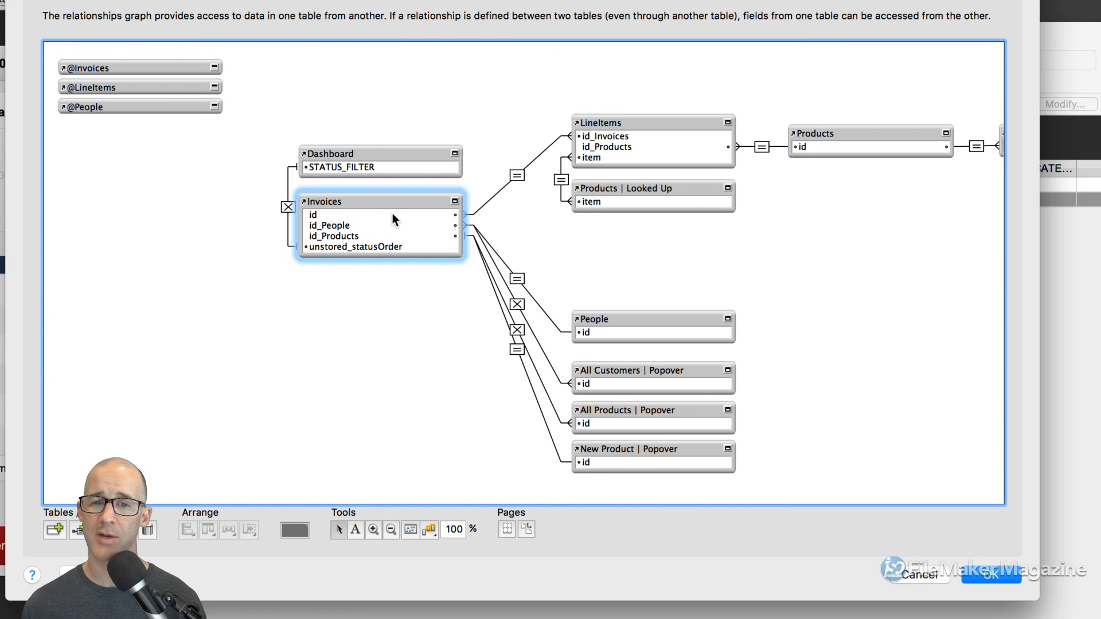
{"action": "left_click", "coordinate": [612, 126]}
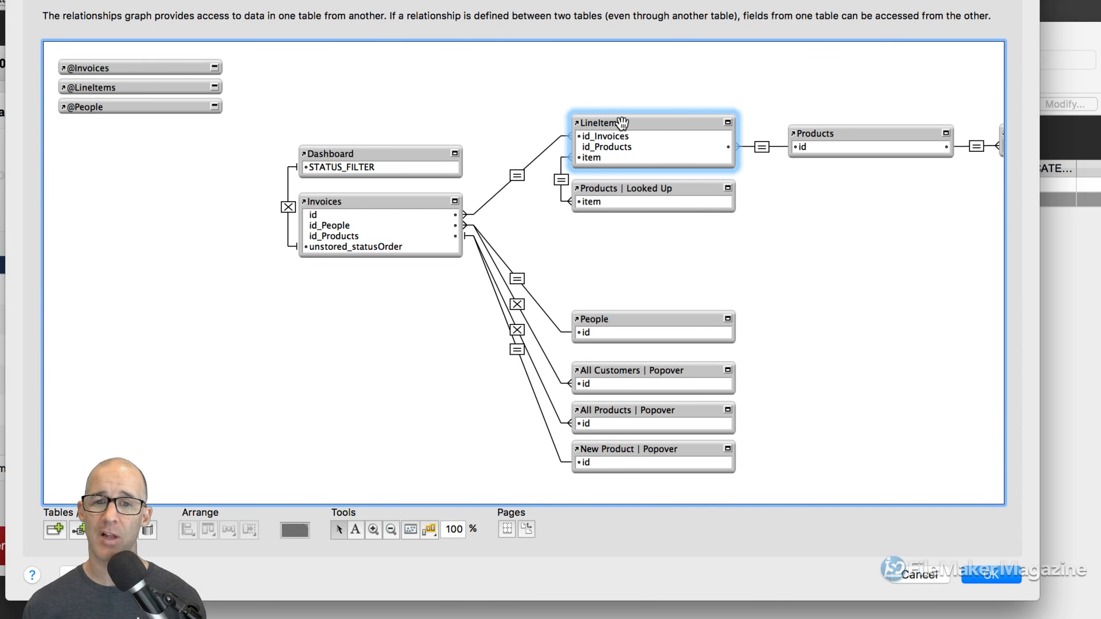
{"action": "left_click_drag", "start_coordinate": [627, 124], "coordinate": [316, 75]}
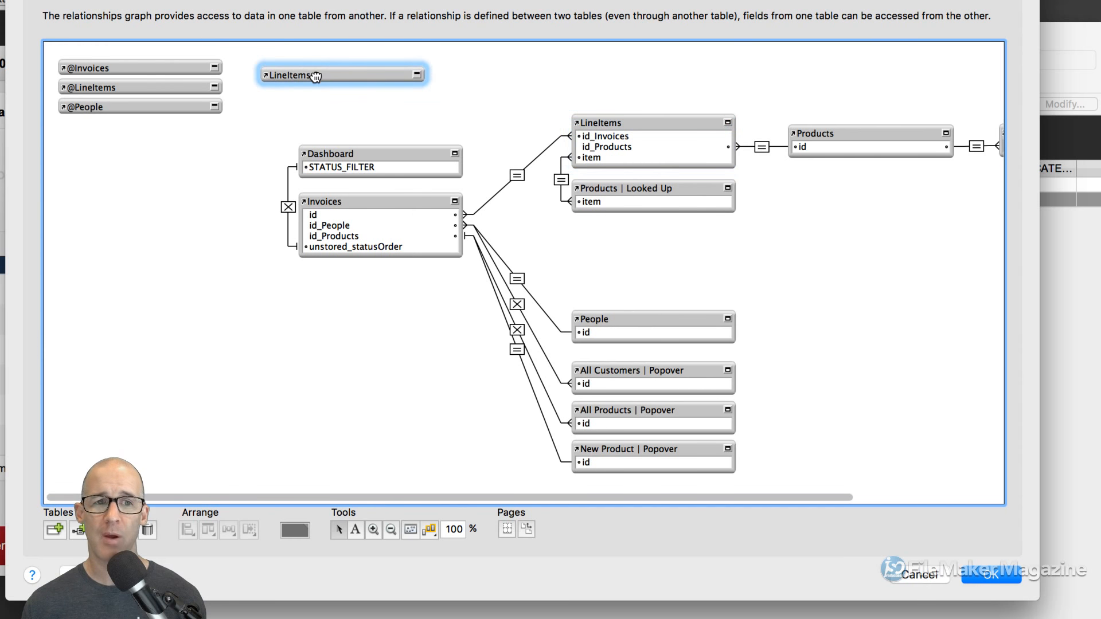
{"action": "left_click", "coordinate": [417, 74]}
{"action": "left_click", "coordinate": [214, 68]}
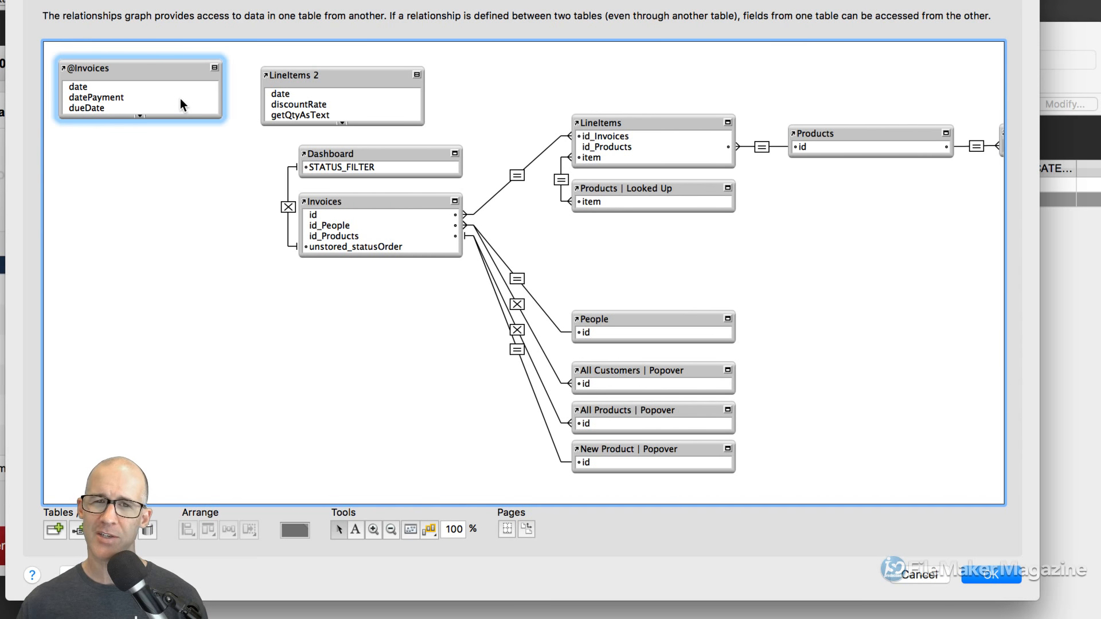
{"action": "left_click", "coordinate": [141, 118]}
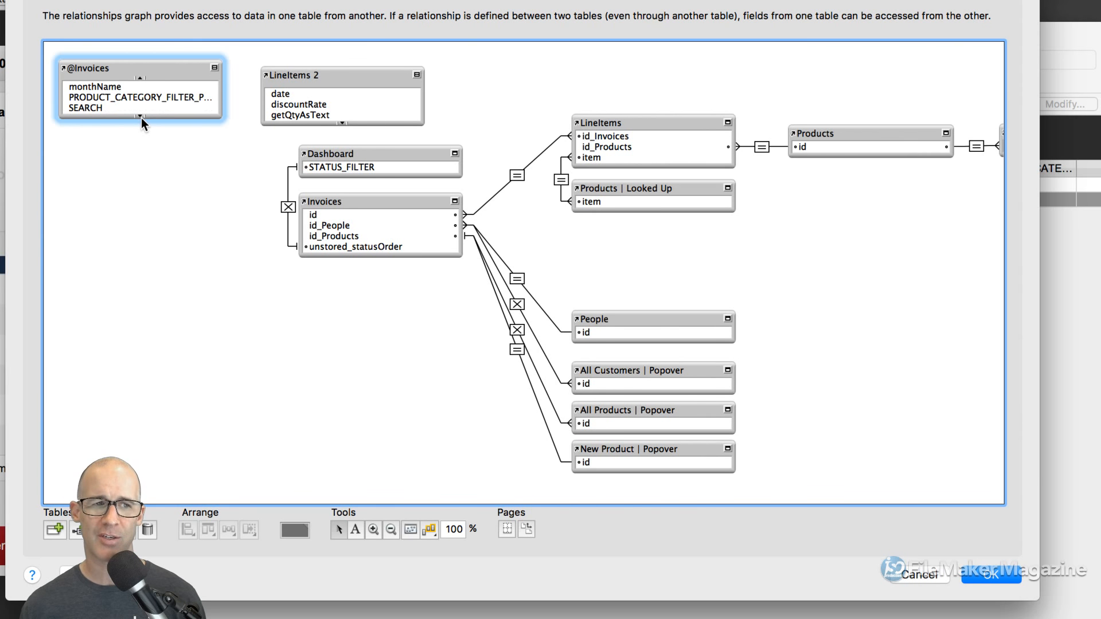
{"action": "left_click", "coordinate": [140, 78]}
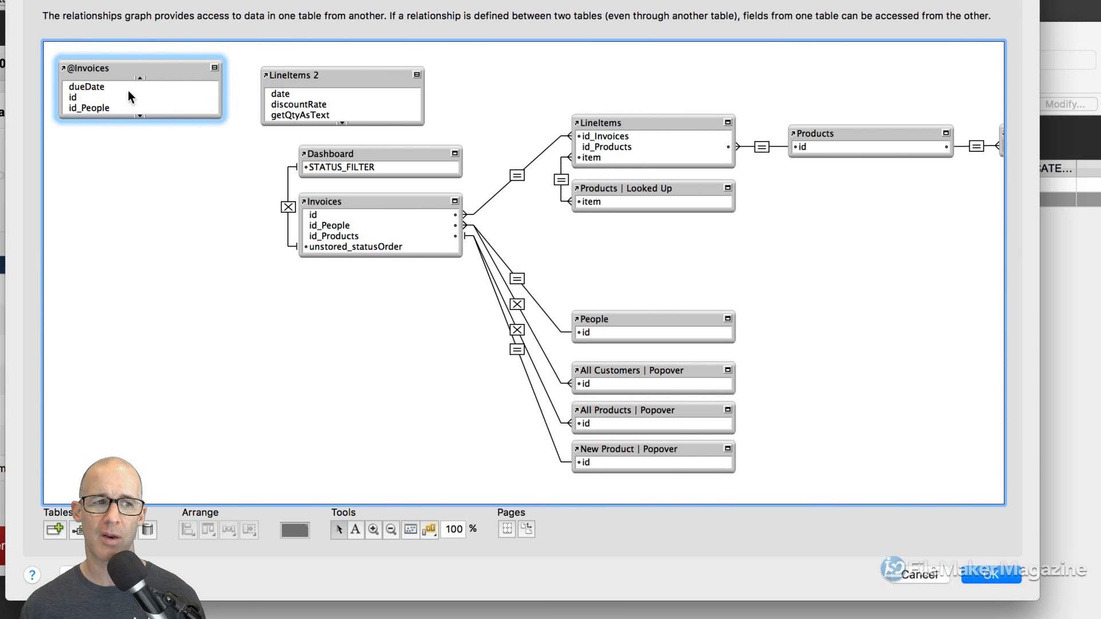
{"action": "left_click", "coordinate": [98, 98]}
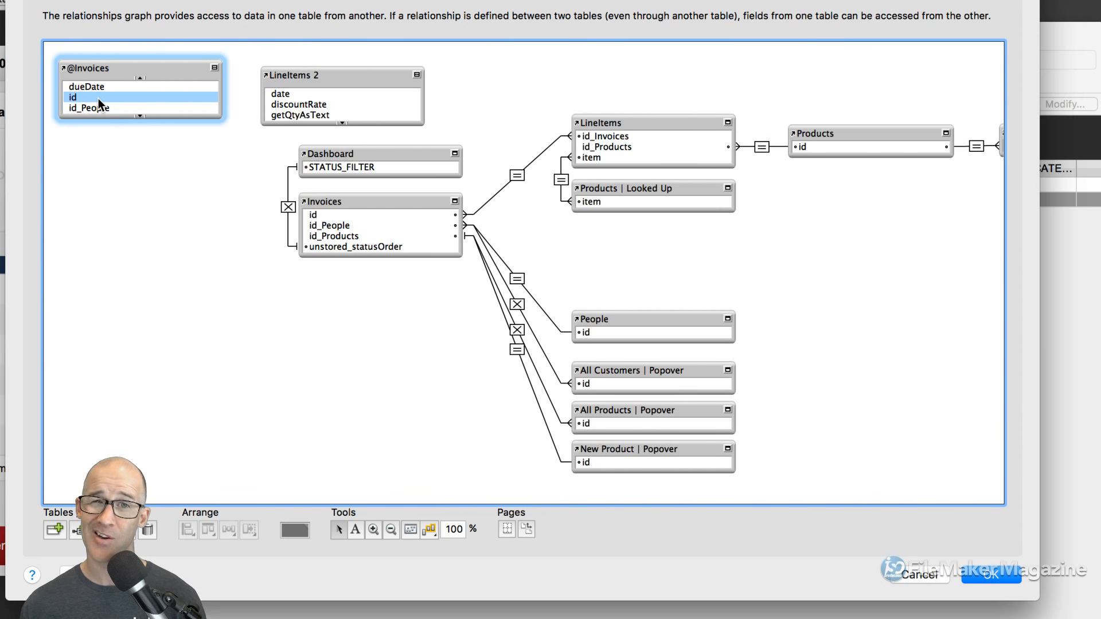
{"action": "mouse_move", "coordinate": [171, 118]}
{"action": "left_mouse_down"}
{"action": "mouse_move", "coordinate": [172, 339]}
{"action": "mouse_move", "coordinate": [168, 116]}
{"action": "left_mouse_up"}
{"action": "left_click", "coordinate": [139, 78]}
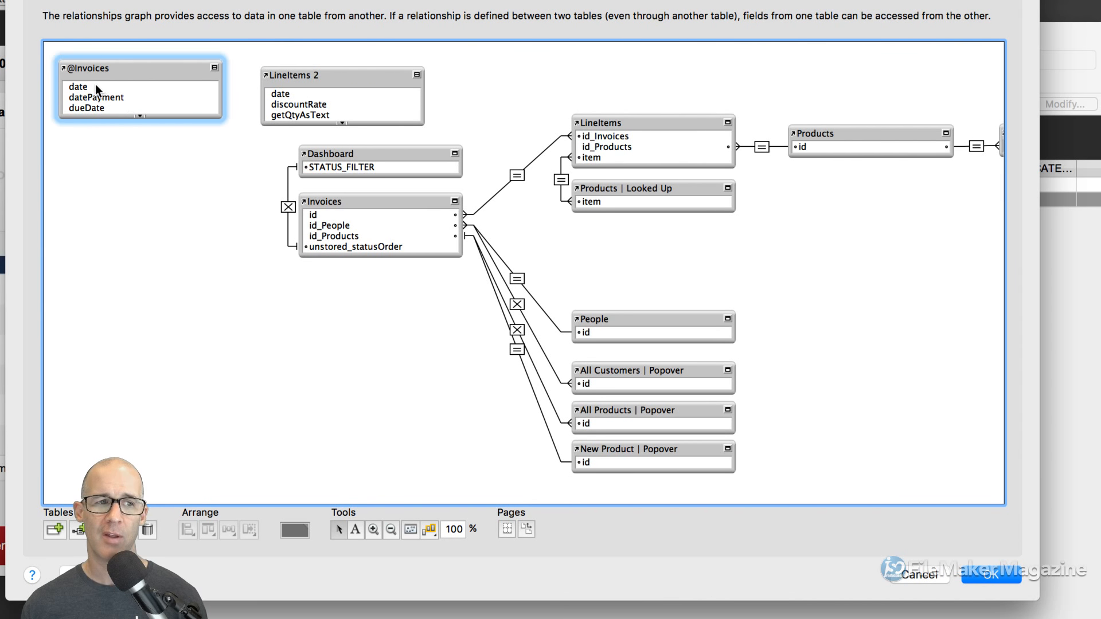
{"action": "left_click_drag", "start_coordinate": [95, 86], "coordinate": [279, 95]}
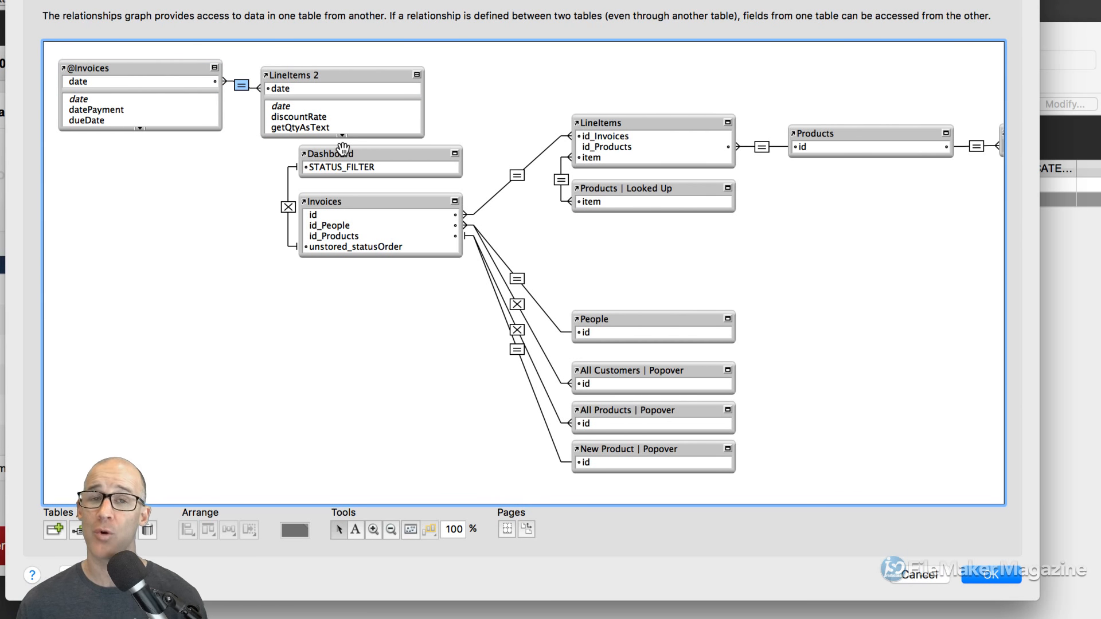
{"action": "double_click", "coordinate": [242, 85]}
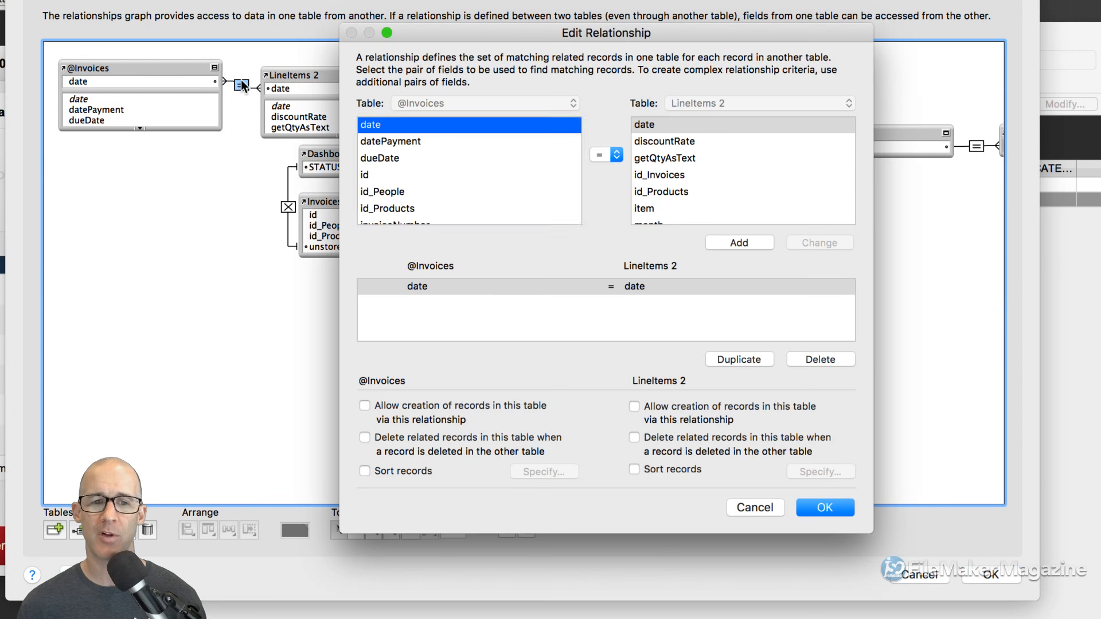
{"action": "left_click", "coordinate": [377, 176]}
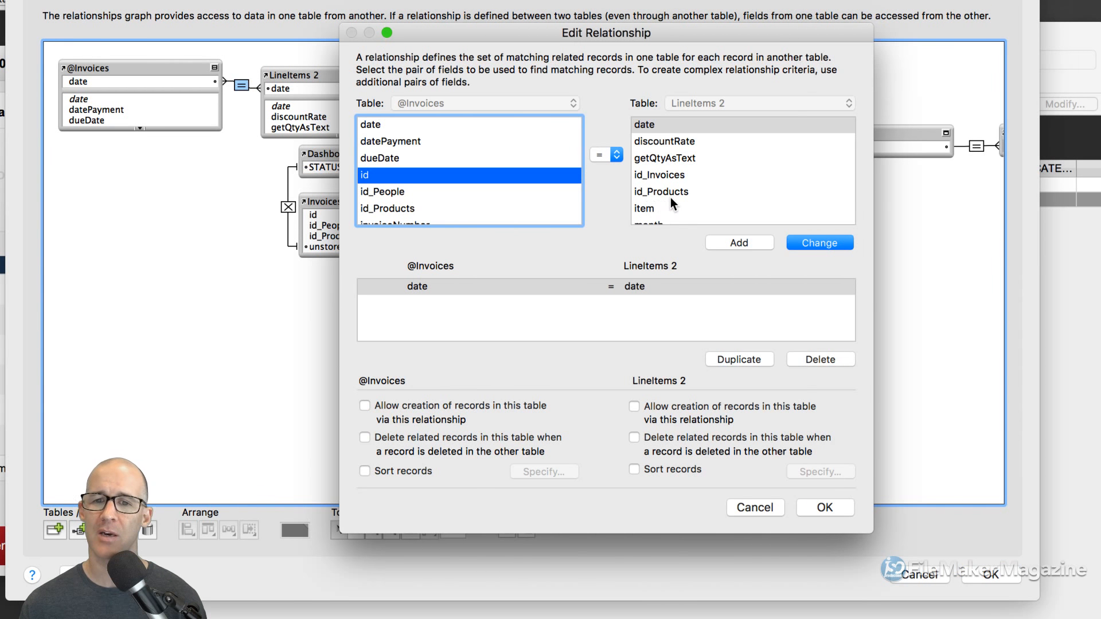
{"action": "scroll", "coordinate": [670, 197], "scroll_direction": "down", "scroll_amount": 3}
{"action": "left_click", "coordinate": [666, 128]}
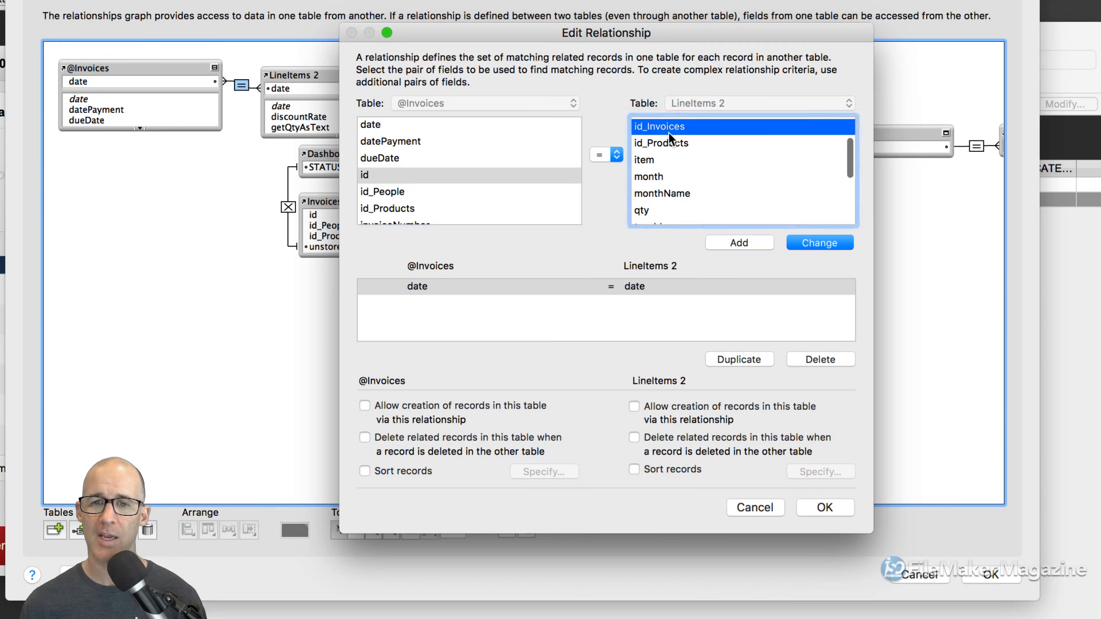
{"action": "left_click", "coordinate": [818, 242]}
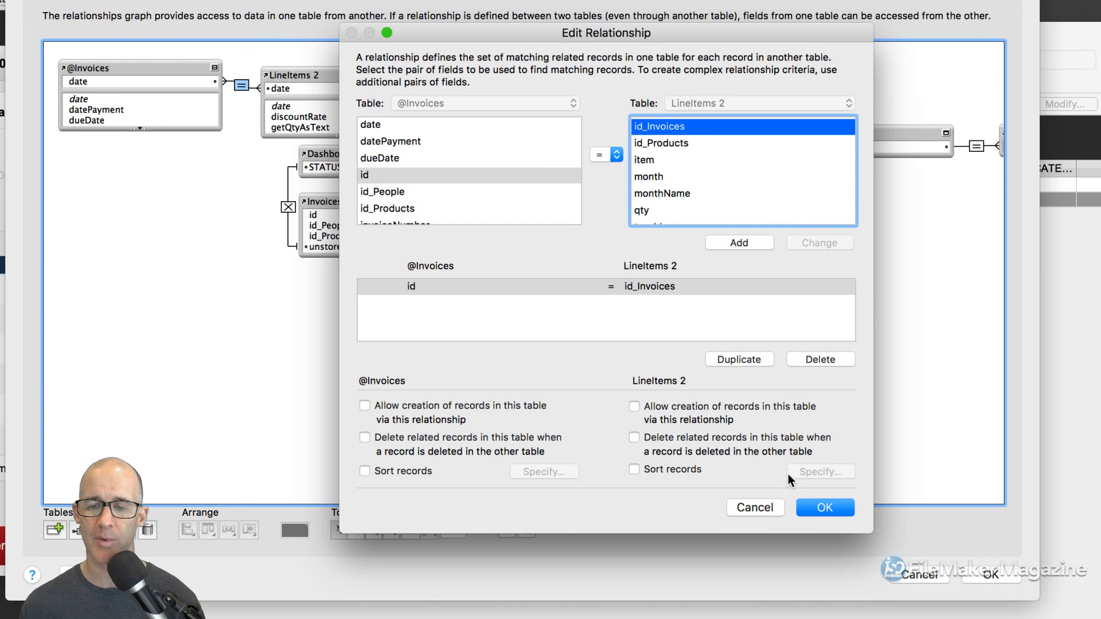
{"action": "left_click", "coordinate": [811, 507]}
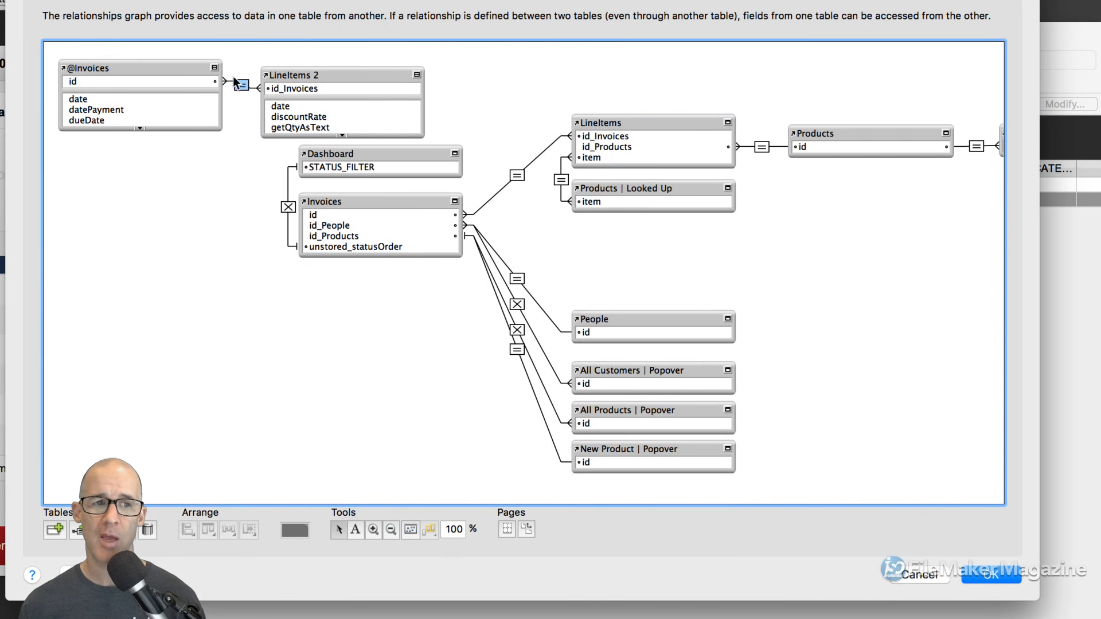
{"action": "left_click", "coordinate": [216, 68]}
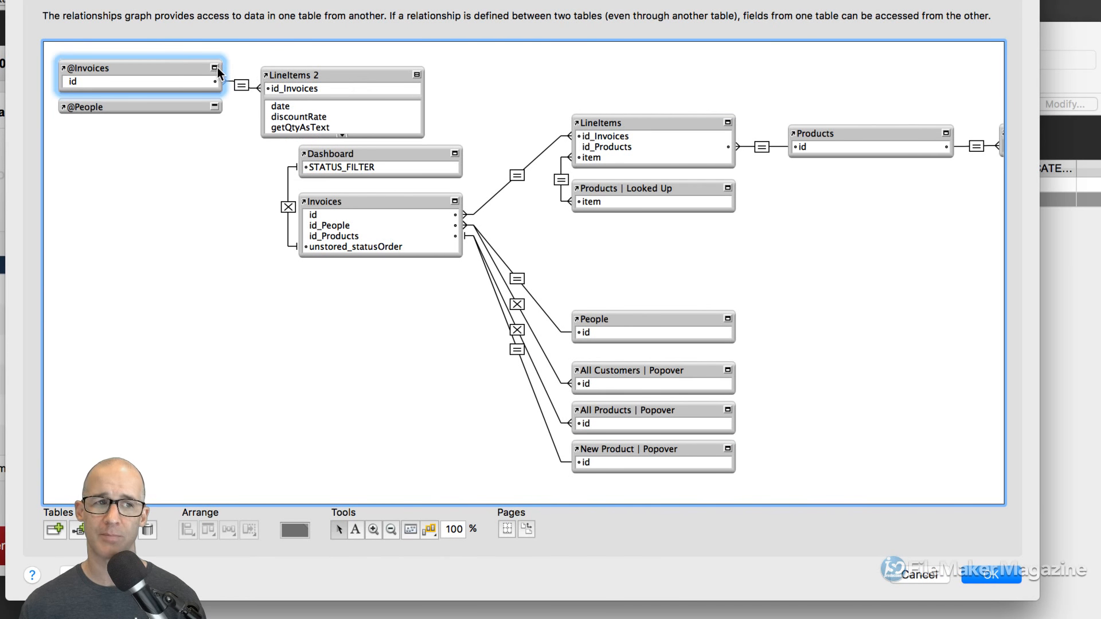
{"action": "left_click", "coordinate": [215, 68]}
{"action": "left_click", "coordinate": [332, 74]}
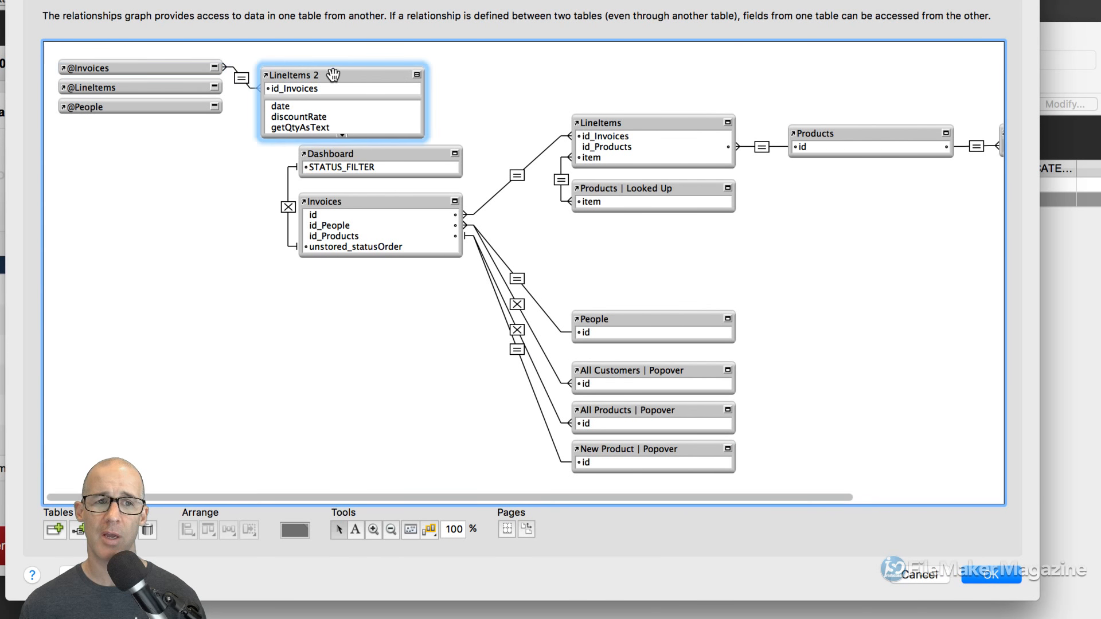
{"action": "double_click", "coordinate": [333, 75]}
{"action": "triple_click", "coordinate": [538, 337]}
{"action": "type", "text": "D"}
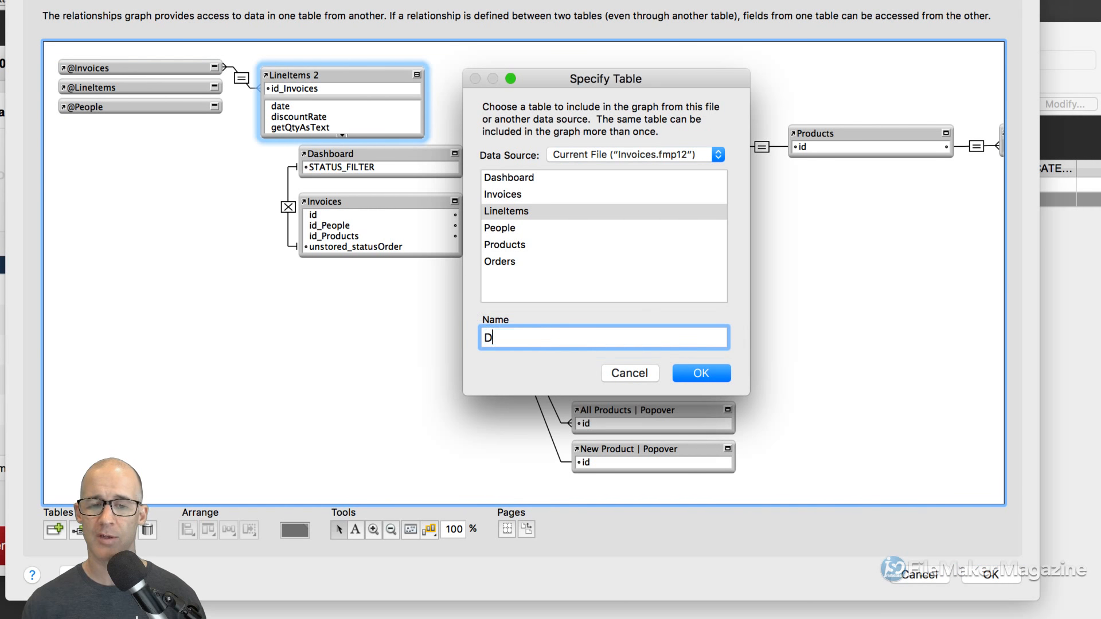
{"action": "type", "text": "ev temp"}
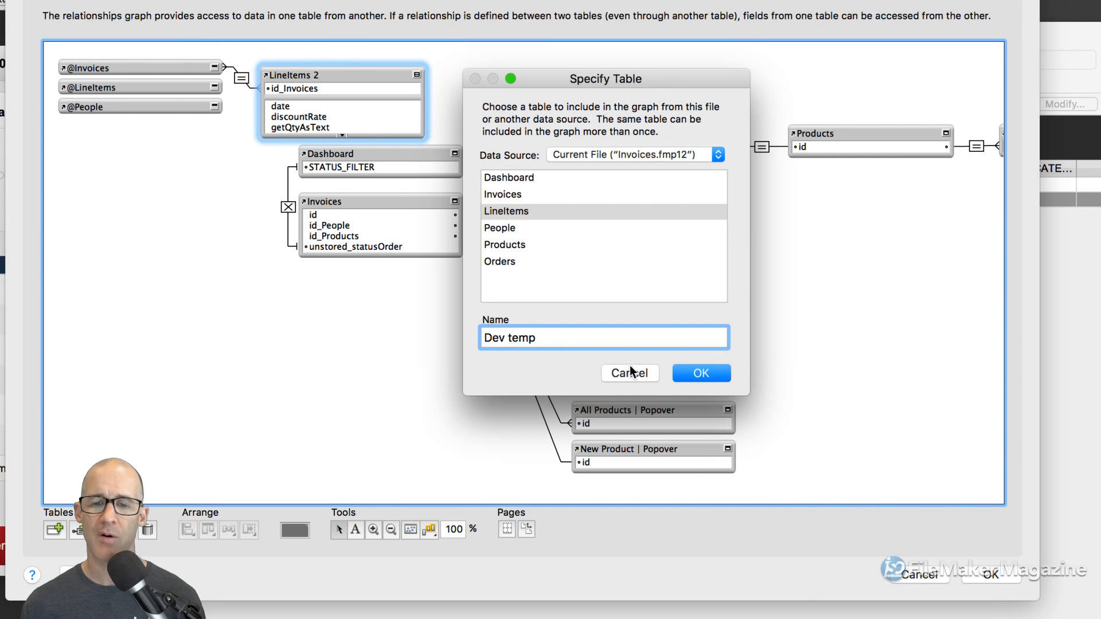
{"action": "left_click", "coordinate": [694, 373]}
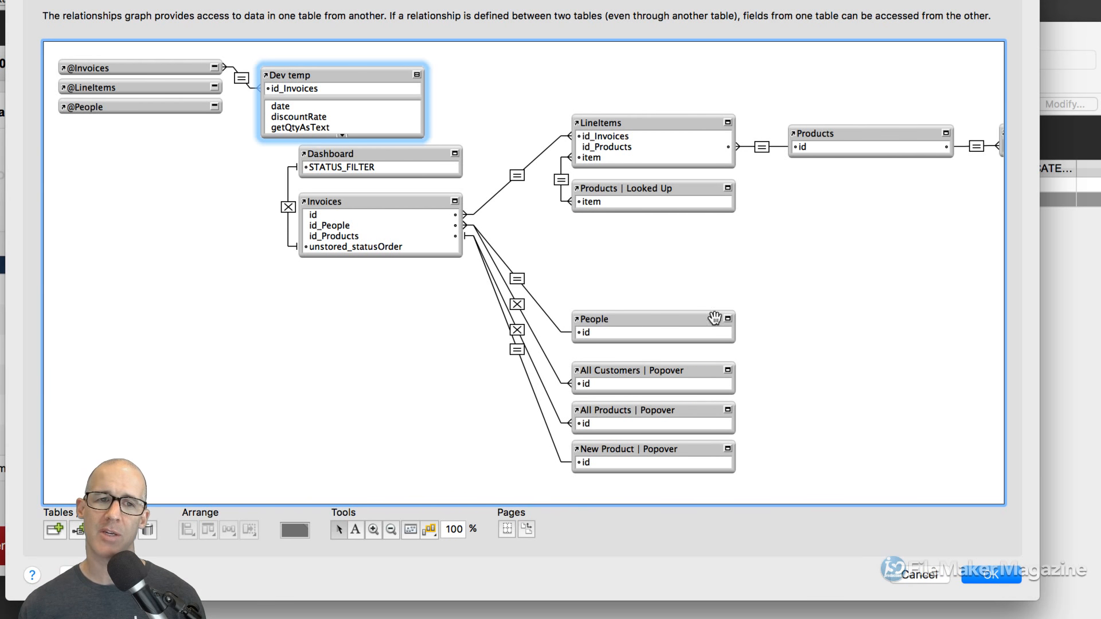
{"action": "left_click", "coordinate": [416, 73]}
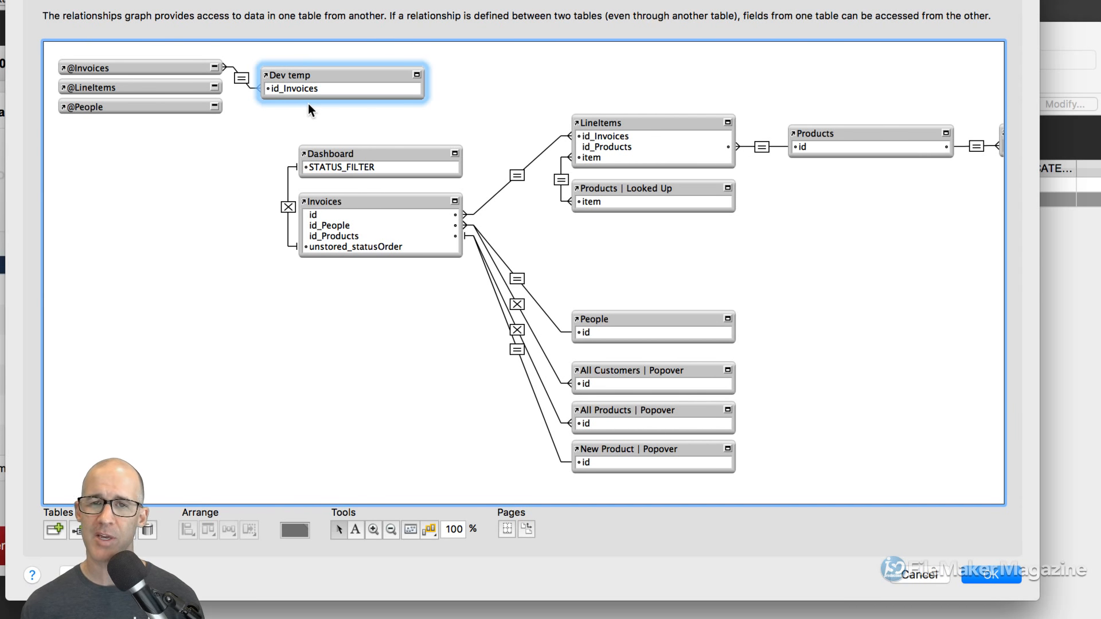
{"action": "left_click", "coordinate": [992, 572]}
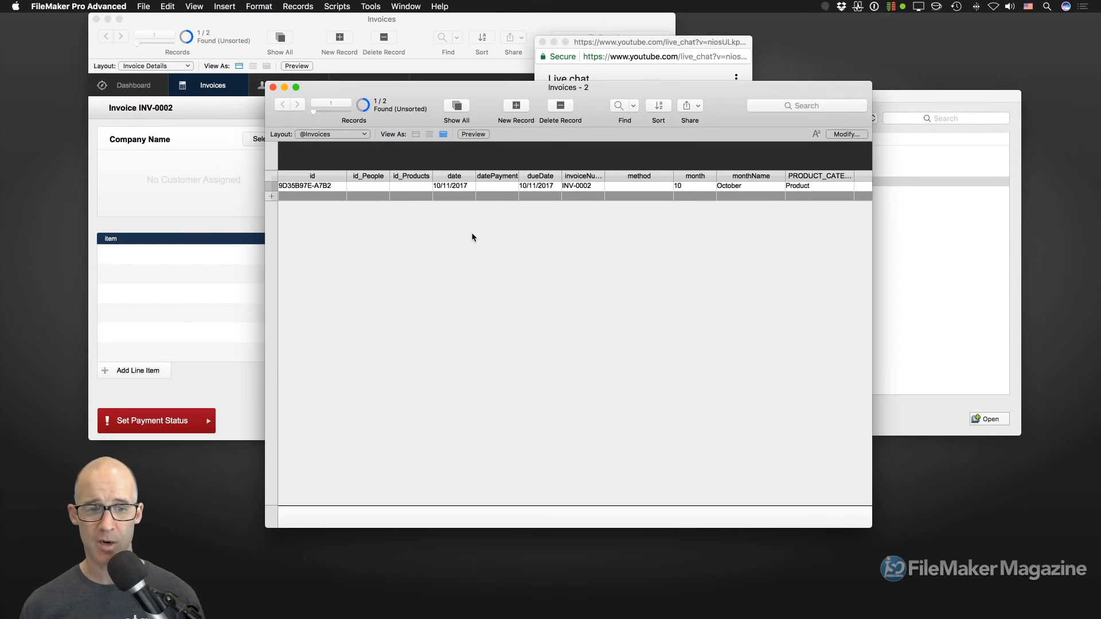
{"action": "key", "text": "super+l"}
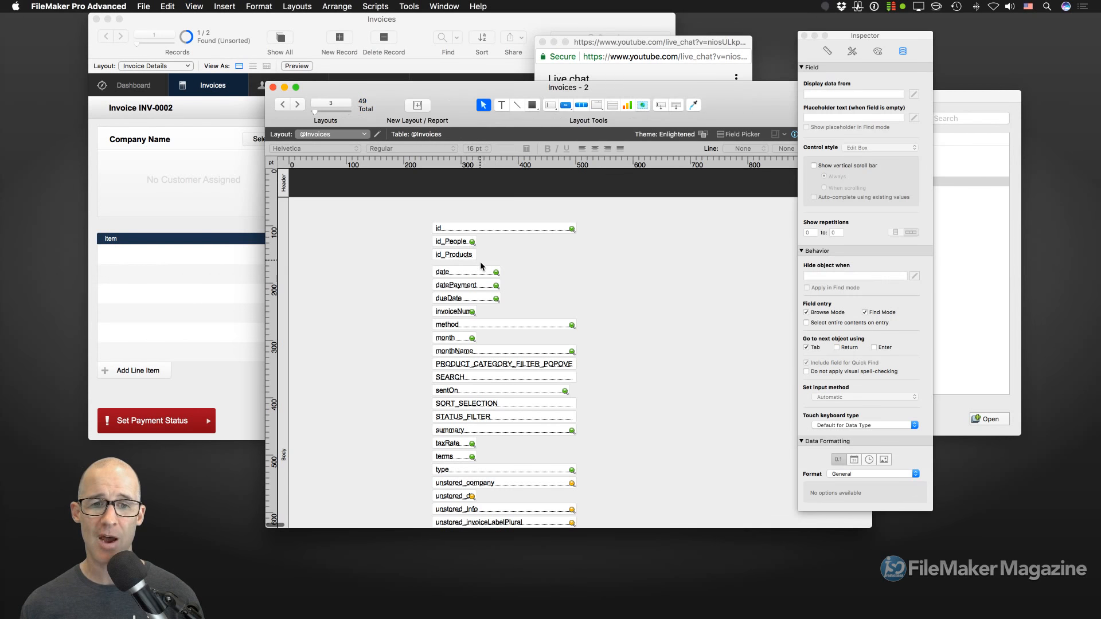
{"action": "scroll", "coordinate": [480, 265], "scroll_direction": "down", "scroll_amount": 20}
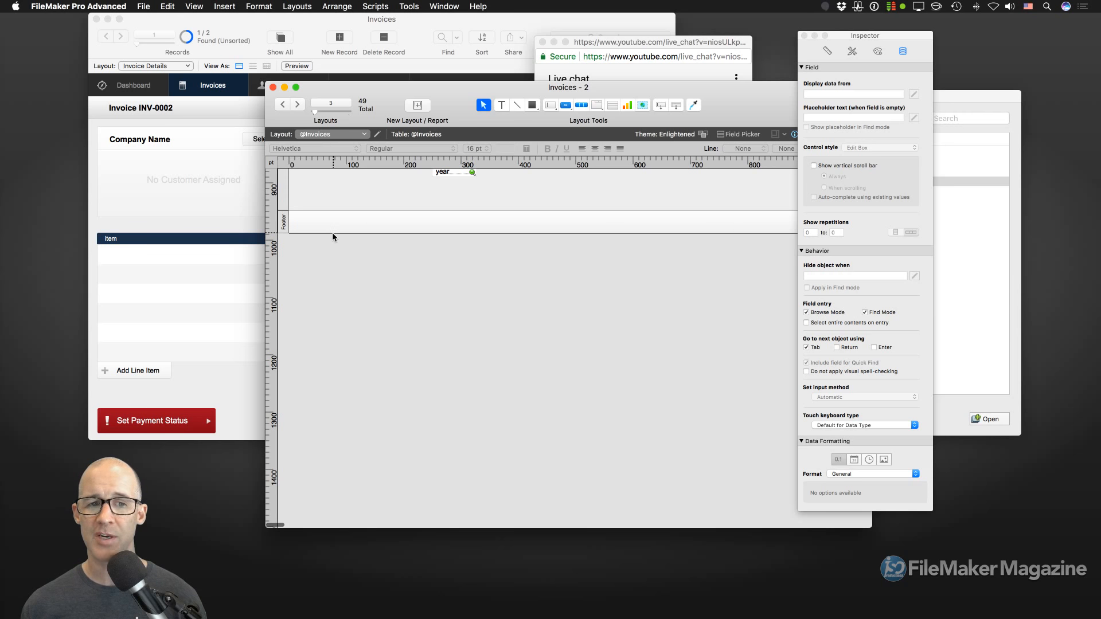
{"action": "left_click_drag", "start_coordinate": [332, 233], "coordinate": [397, 419]}
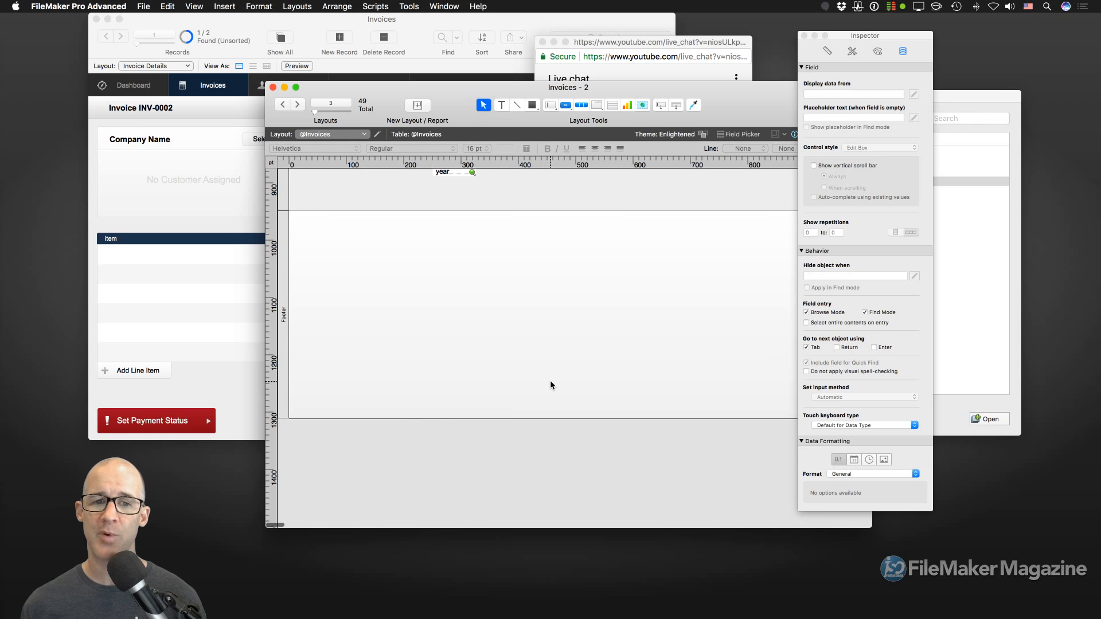
Draw a portal about 360 by 250 pt in the footer, showing Dev temp records with 10 rows and the item field.
{"action": "left_click", "coordinate": [611, 106]}
{"action": "left_click_drag", "start_coordinate": [396, 237], "coordinate": [603, 382]}
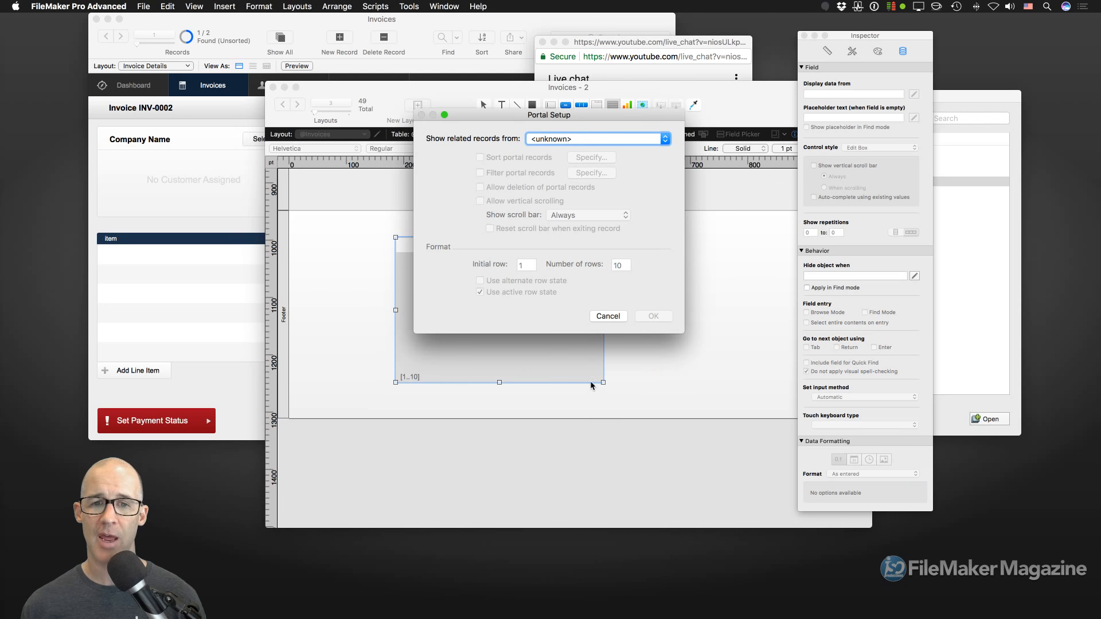
{"action": "left_click", "coordinate": [571, 139]}
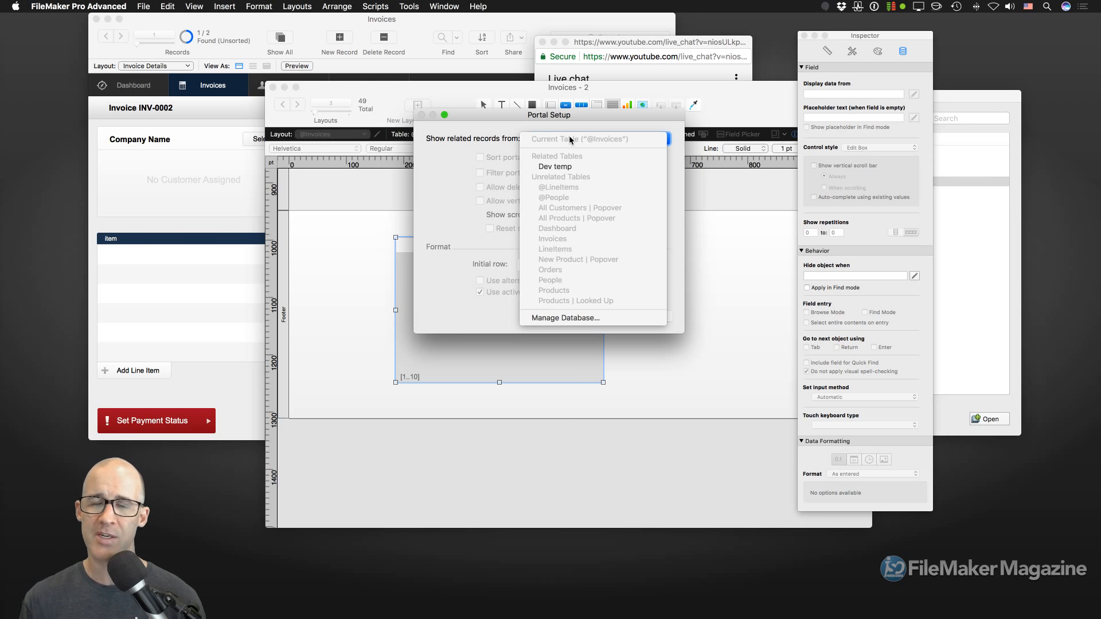
{"action": "left_click", "coordinate": [555, 167]}
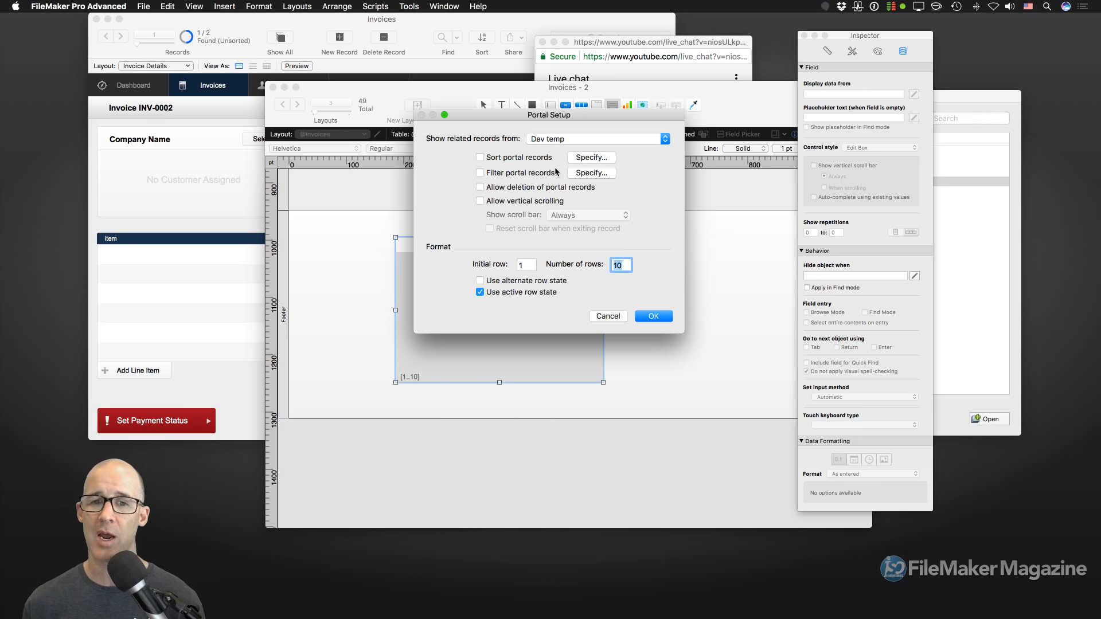
{"action": "left_click", "coordinate": [658, 317]}
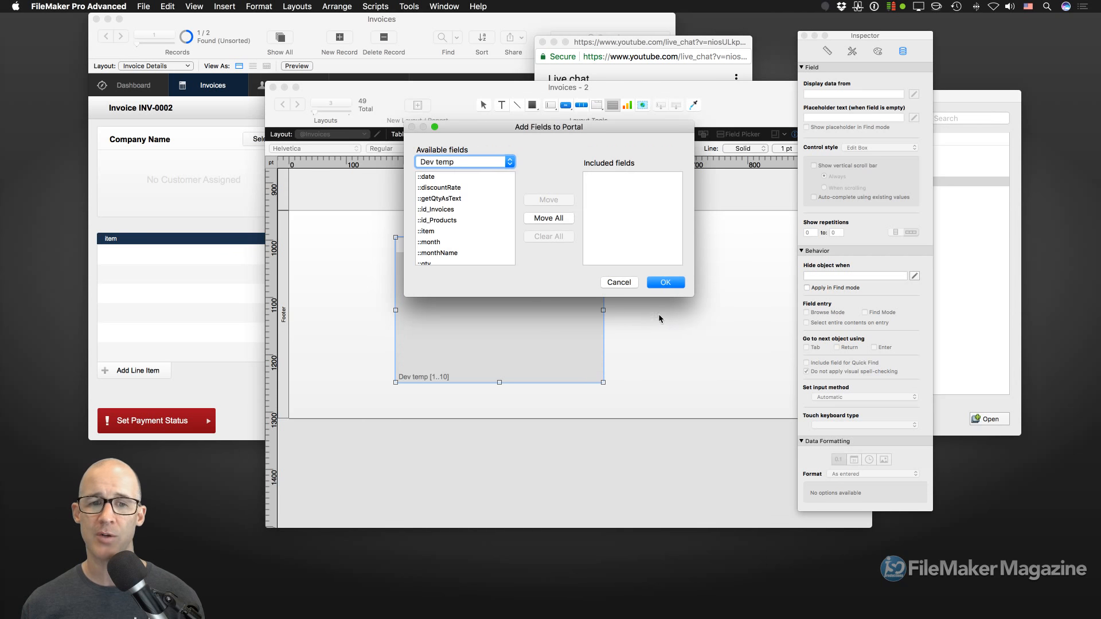
{"action": "double_click", "coordinate": [438, 233]}
{"action": "left_click", "coordinate": [665, 282]}
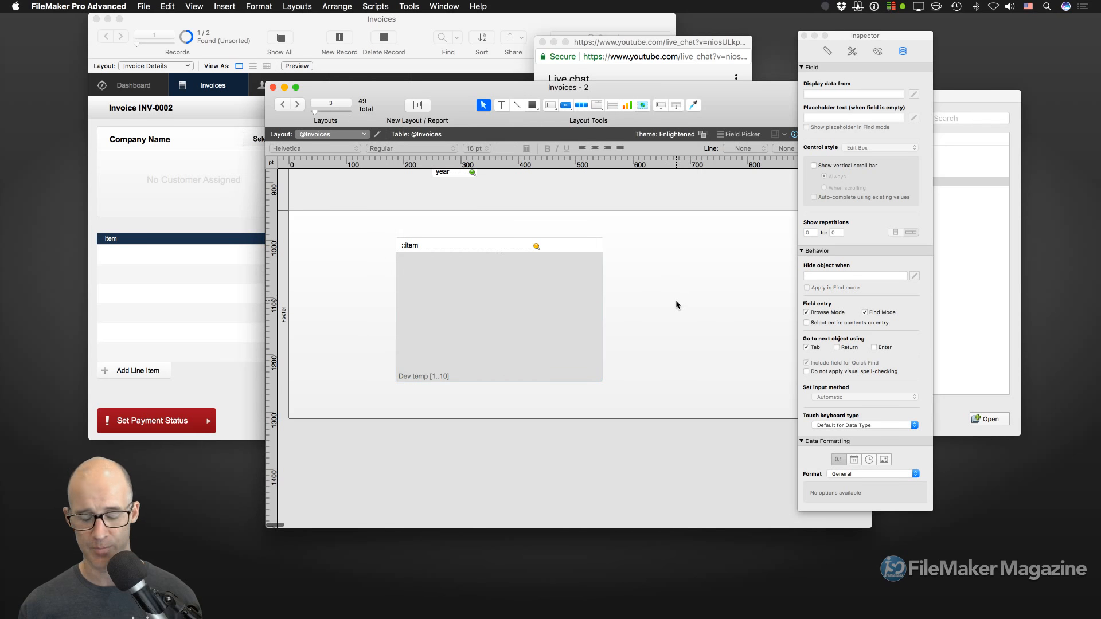
View the layout in Browse mode, show all invoices, and select the second one to check the footer portal.
{"action": "key", "text": "super+b"}
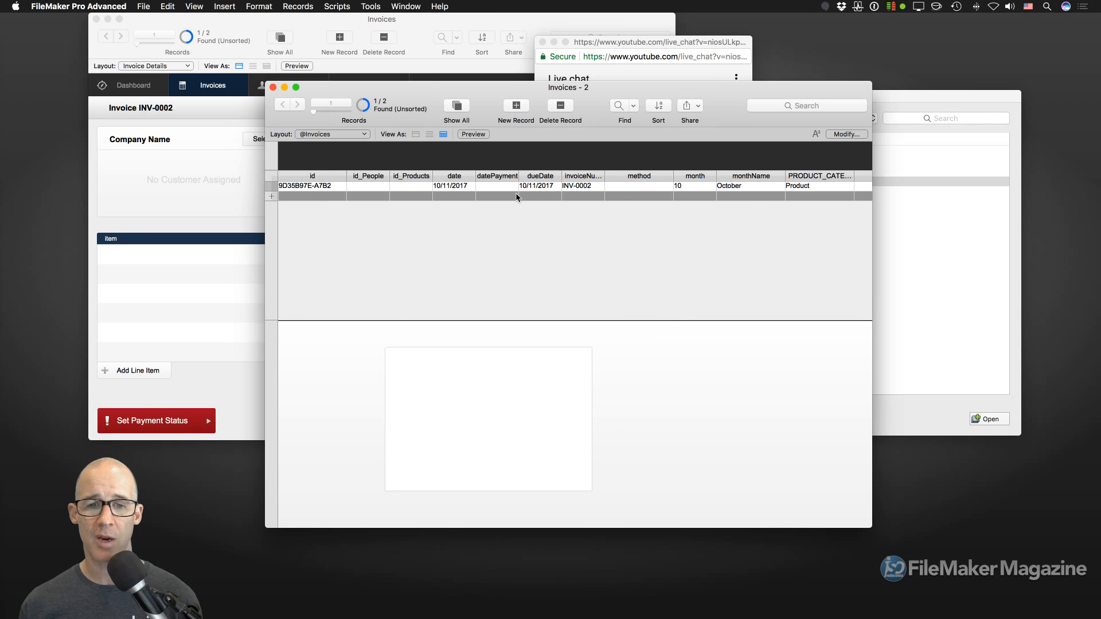
{"action": "key", "text": "super+j"}
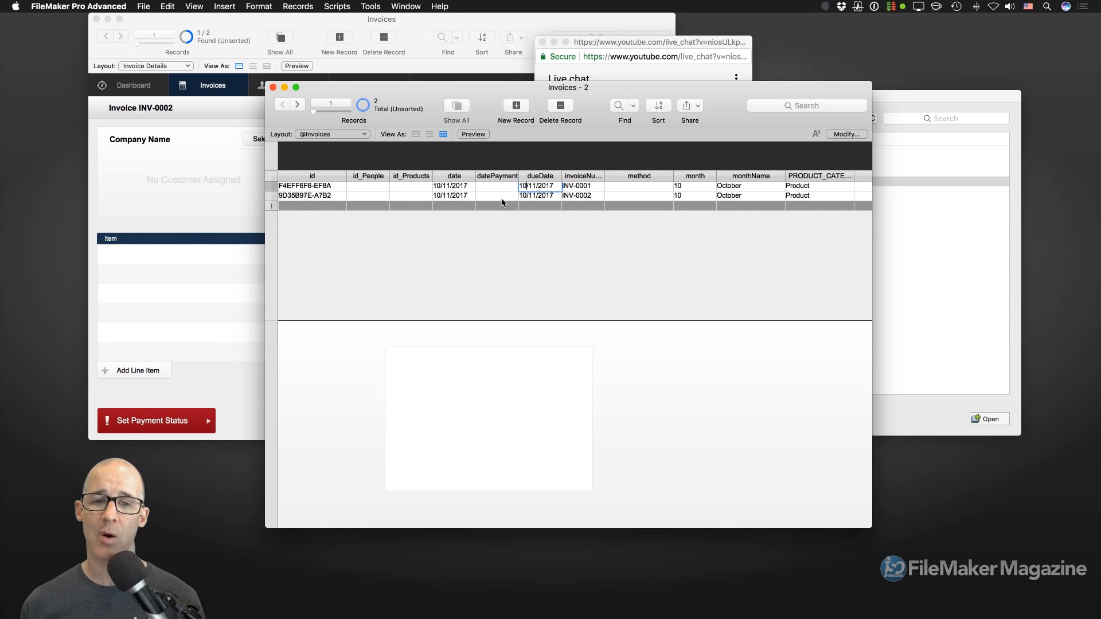
{"action": "left_click", "coordinate": [503, 195]}
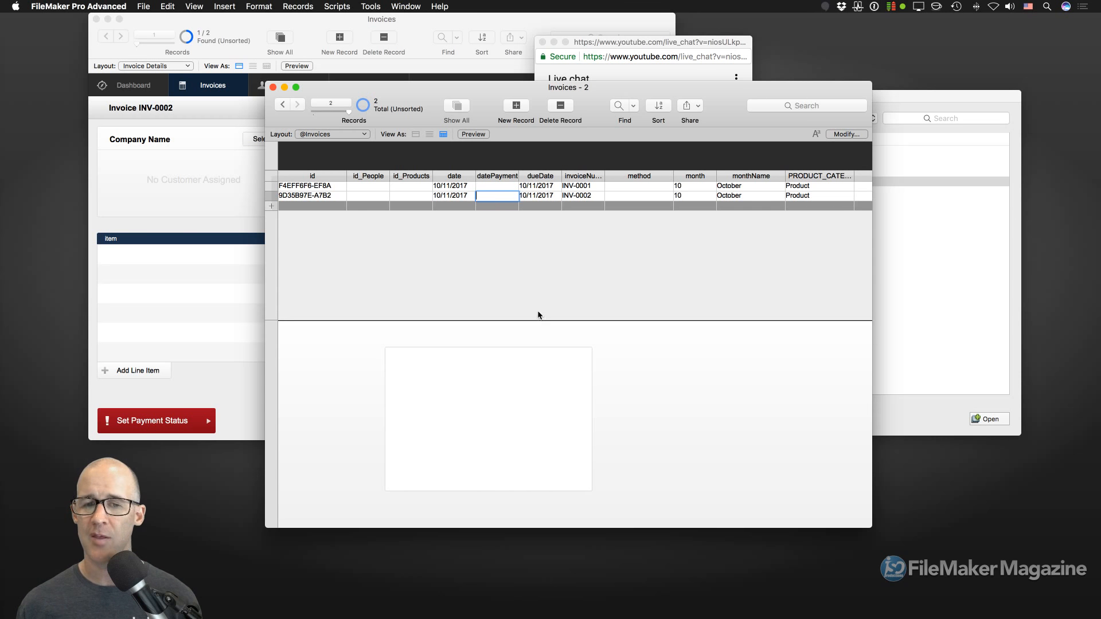
{"action": "left_click", "coordinate": [554, 313]}
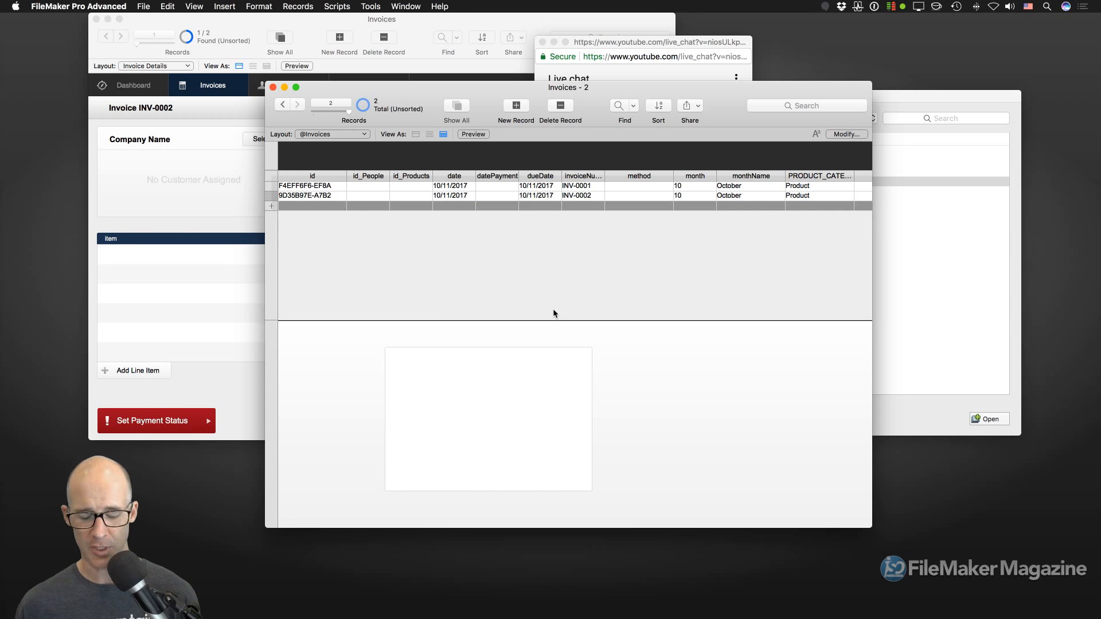
Delete the Dev temp table occurrence from the relationships graph and accept the database changes.
{"action": "key", "text": "super+shift+d"}
{"action": "left_click", "coordinate": [356, 116]}
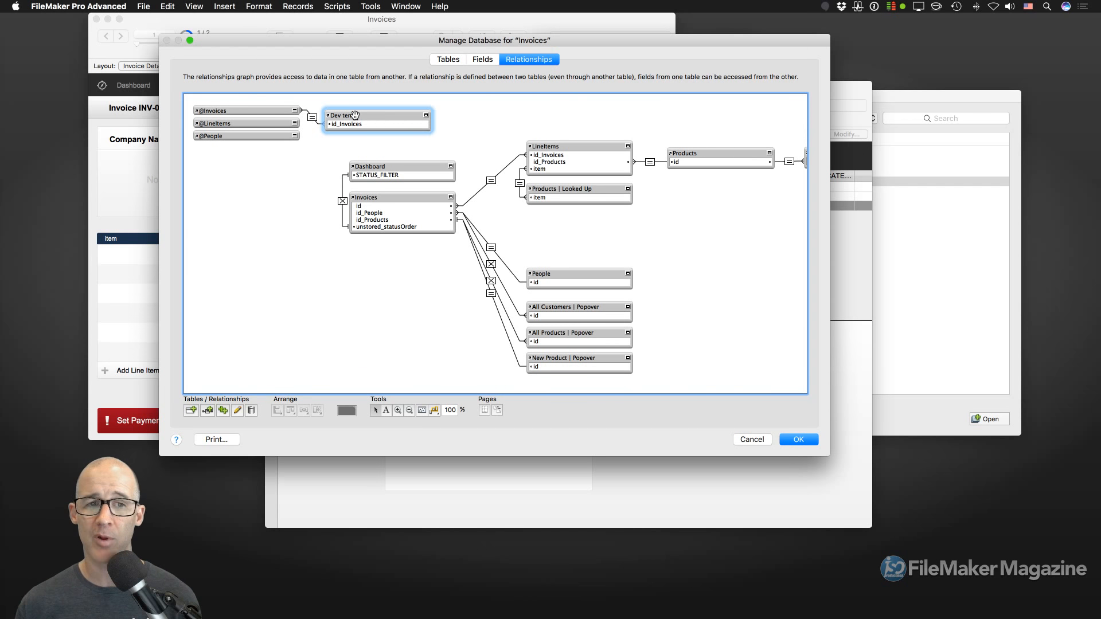
{"action": "key", "text": "Delete"}
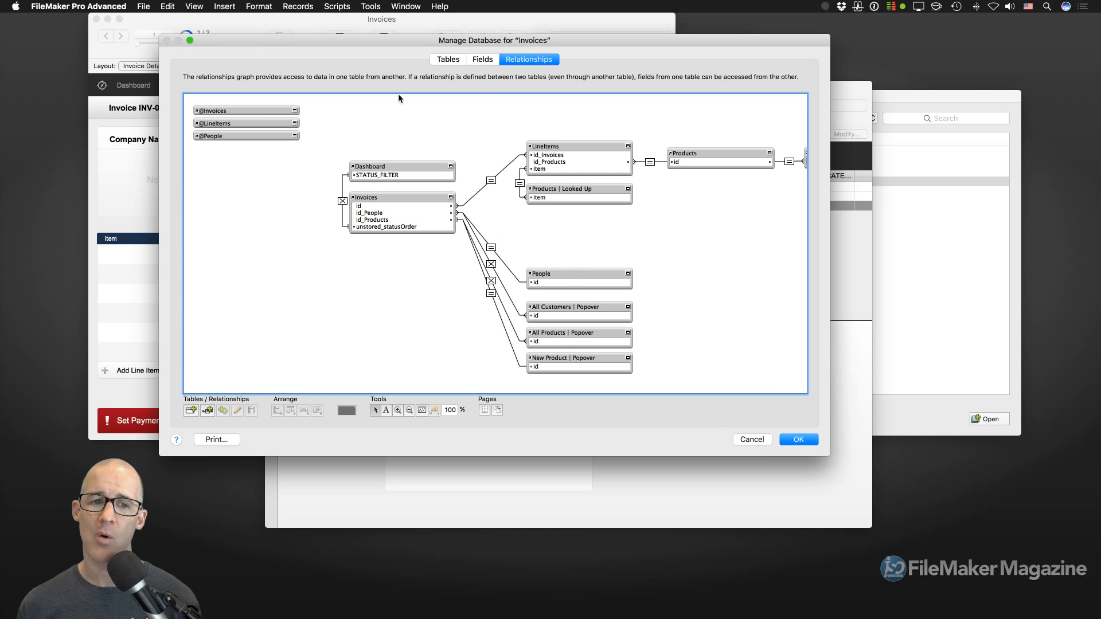
{"action": "left_click_drag", "start_coordinate": [387, 102], "coordinate": [752, 371]}
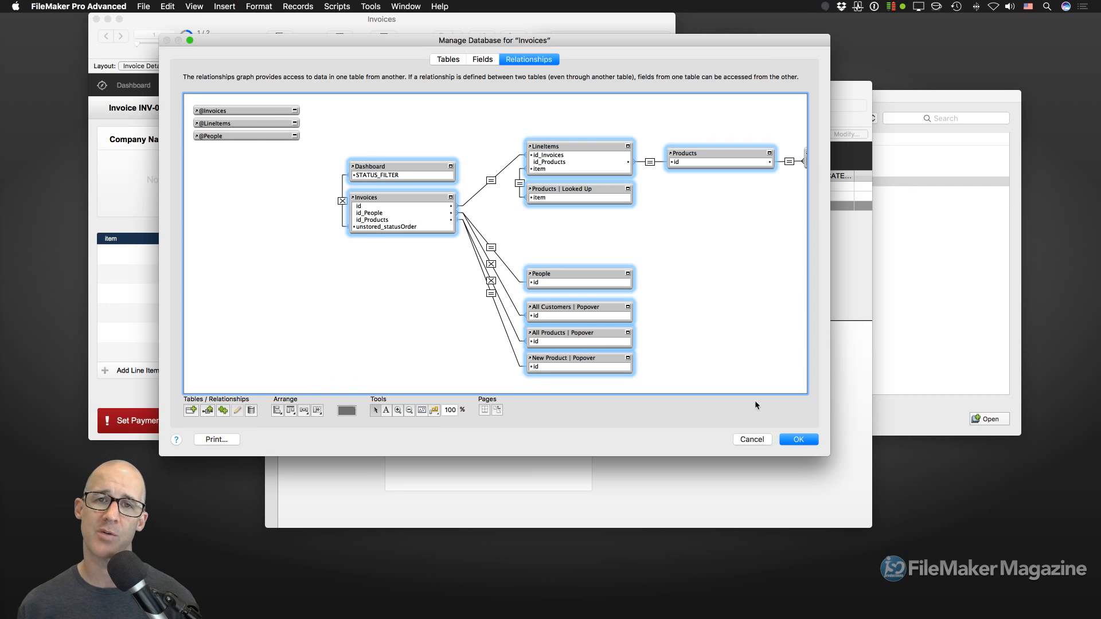
{"action": "left_click", "coordinate": [795, 442]}
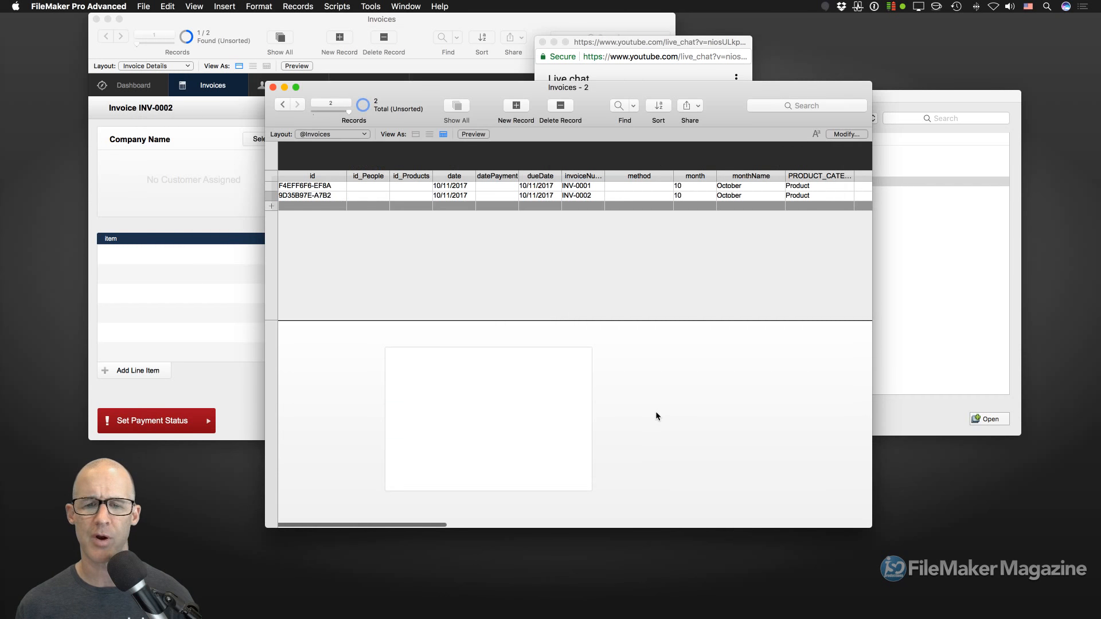
{"action": "key", "text": "super+l"}
{"action": "scroll", "coordinate": [599, 336], "scroll_direction": "down", "scroll_amount": 10}
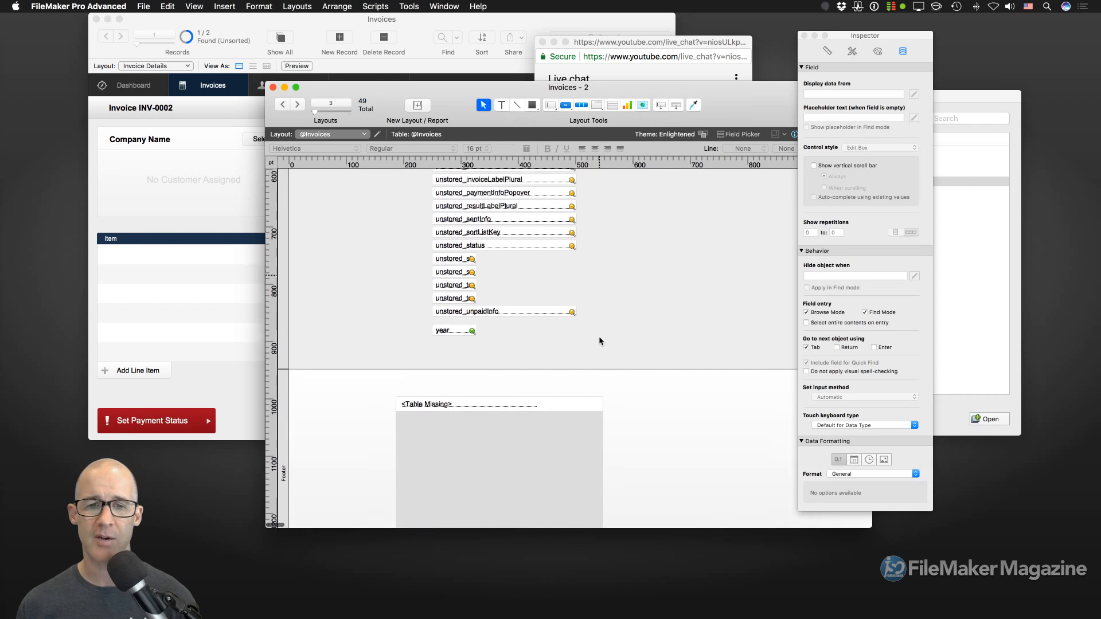
{"action": "scroll", "coordinate": [503, 414], "scroll_direction": "down", "scroll_amount": 5}
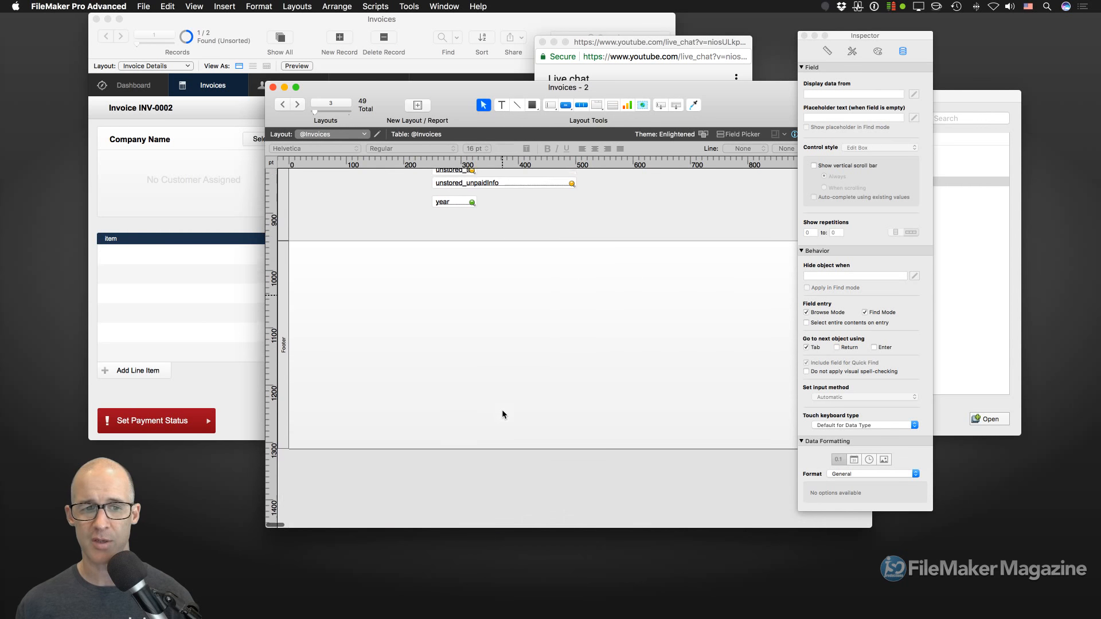
{"action": "left_click", "coordinate": [281, 297]}
{"action": "left_click", "coordinate": [828, 51]}
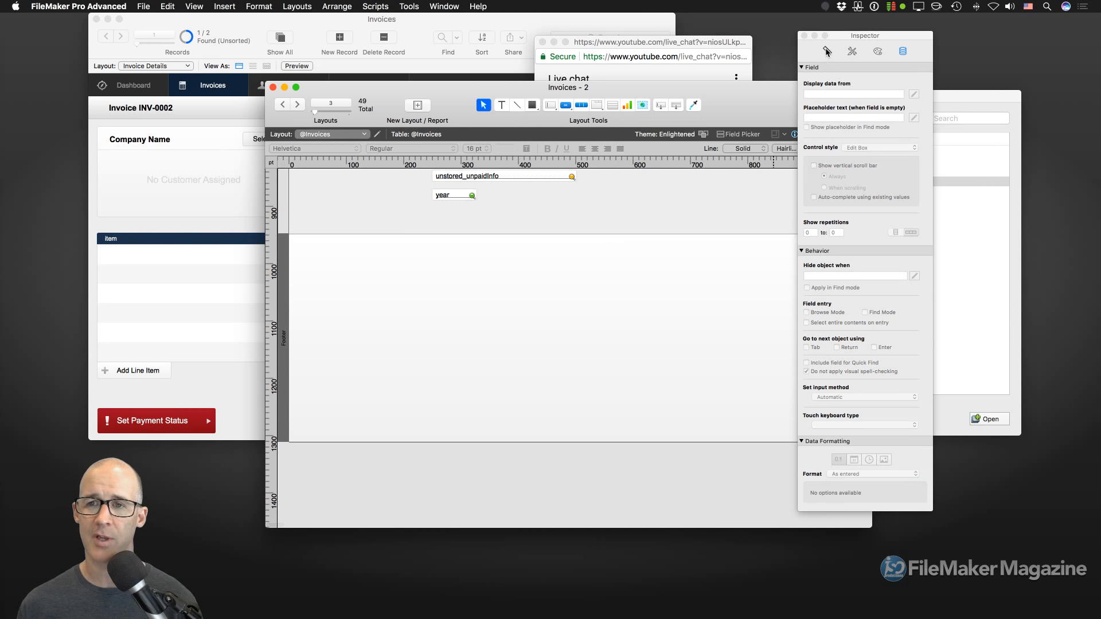
{"action": "left_click", "coordinate": [895, 165]}
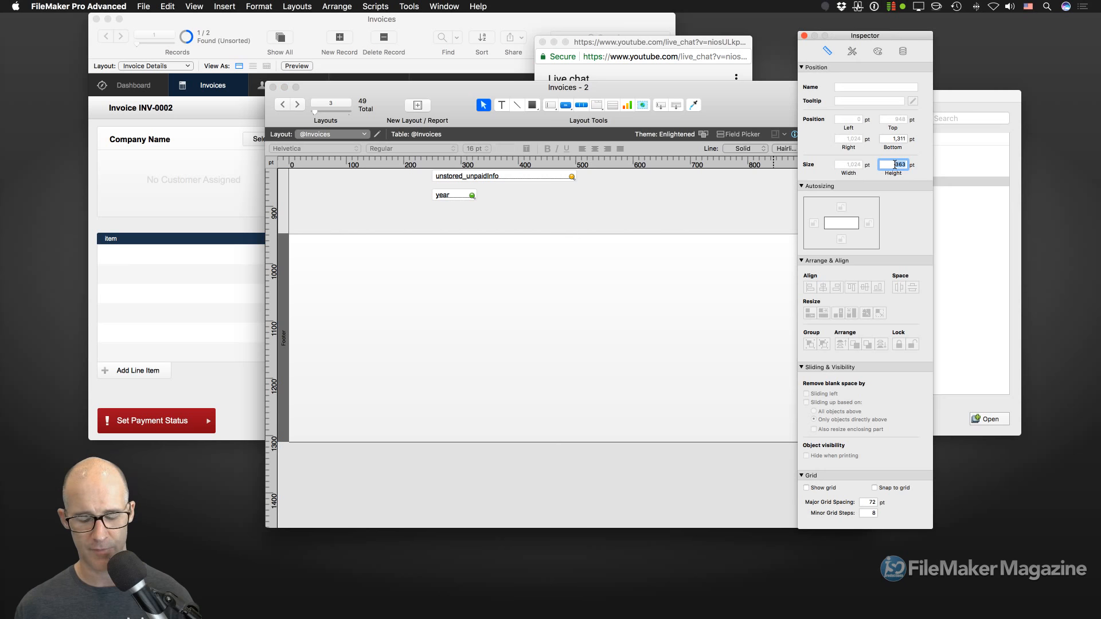
{"action": "type", "text": "44"}
{"action": "key", "text": "Tab"}
{"action": "left_click", "coordinate": [668, 212]}
{"action": "key", "text": "super+b"}
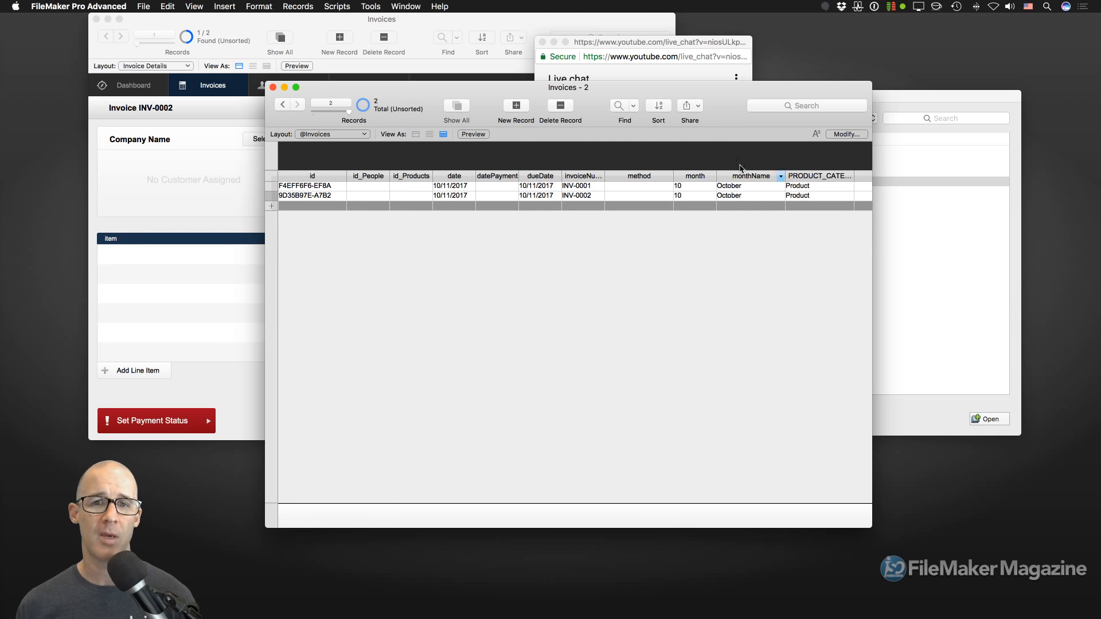
Highlight the live chat messages about viewing related data in the data viewer and the reply that follows.
{"action": "key", "text": "super+shift+d"}
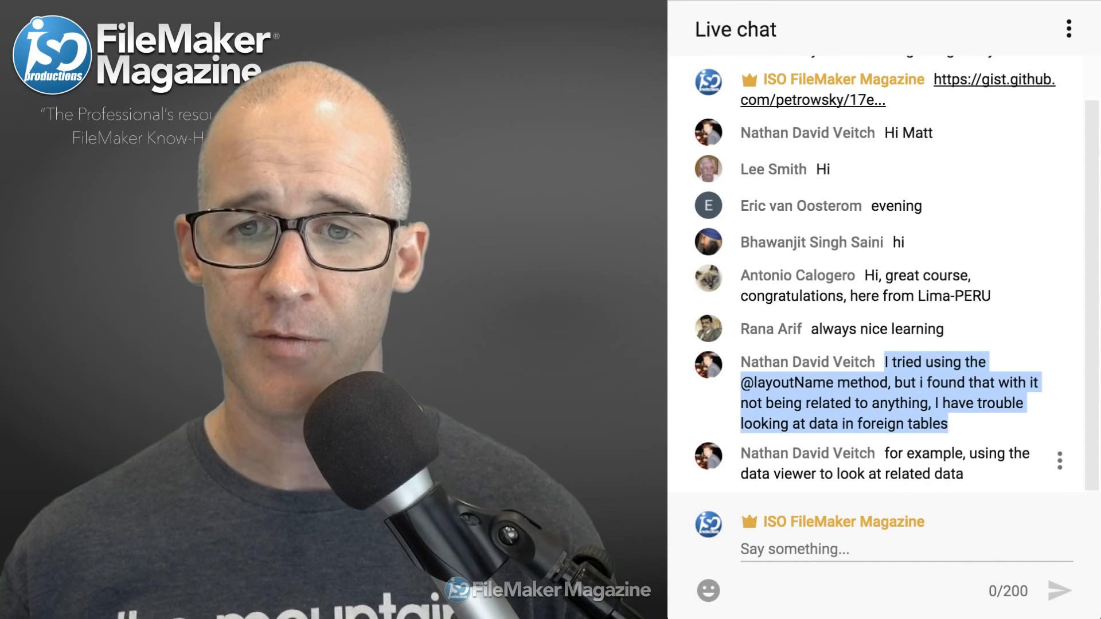
{"action": "left_click_drag", "start_coordinate": [885, 453], "coordinate": [976, 463]}
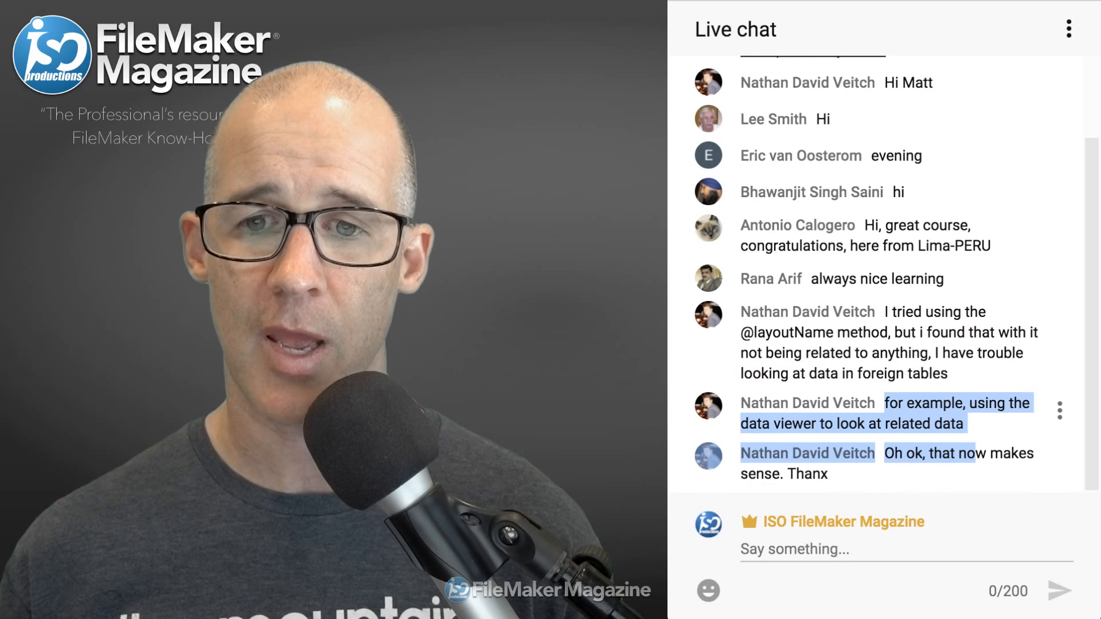
{"action": "left_click", "coordinate": [976, 424]}
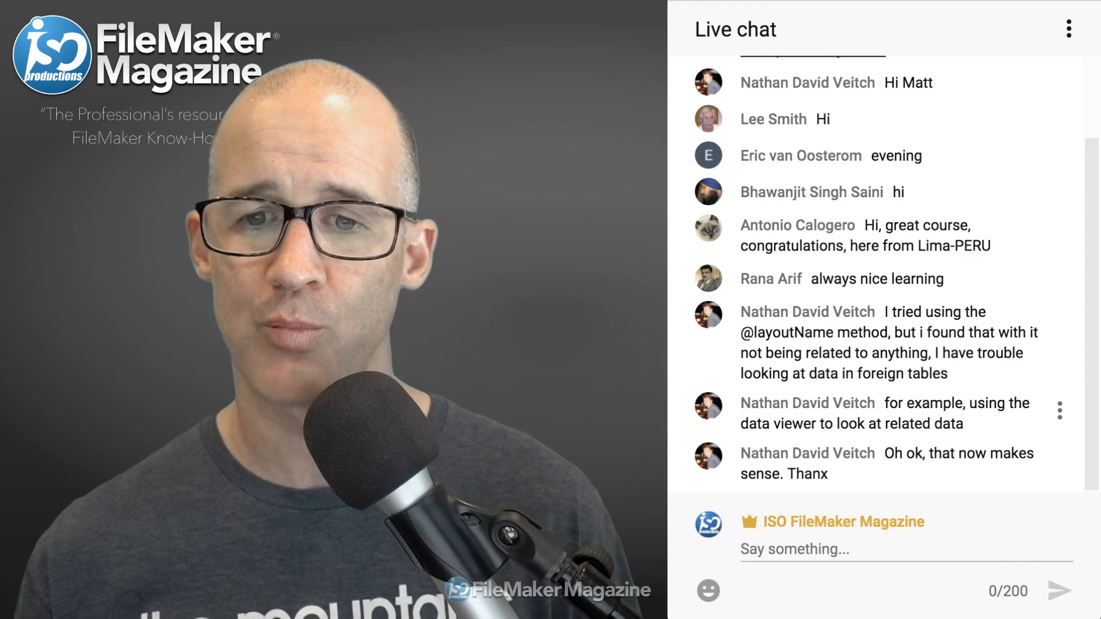
{"action": "left_click_drag", "start_coordinate": [885, 453], "coordinate": [832, 475]}
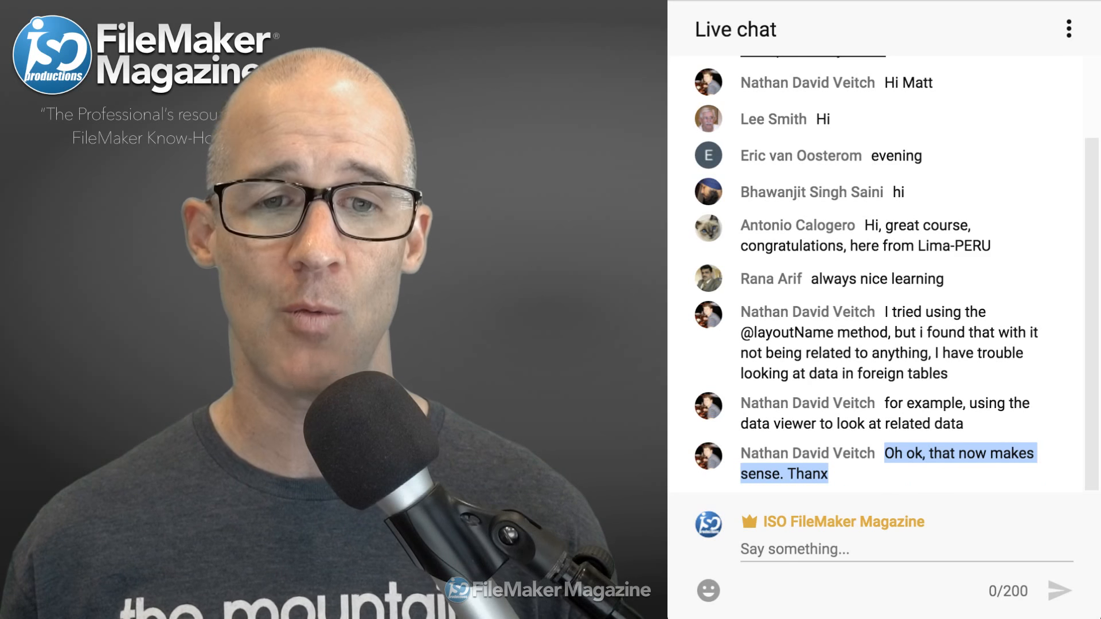
Switch to Safari and show the FileMaker Magazine home page in its existing tab.
{"action": "key", "text": "super+Tab"}
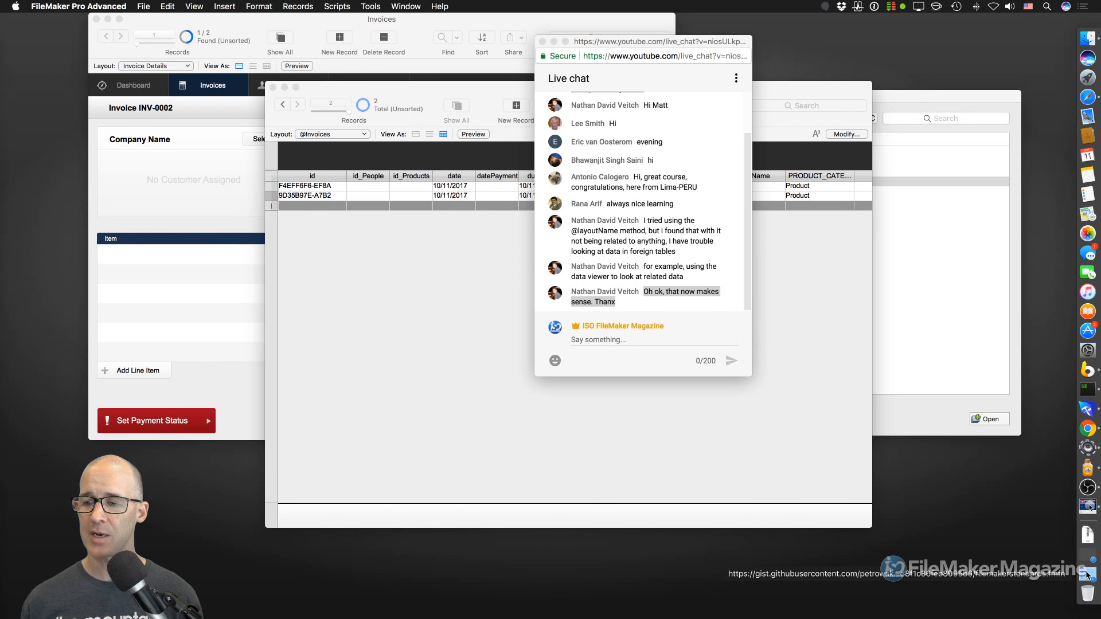
{"action": "left_click", "coordinate": [1088, 573]}
{"action": "left_click", "coordinate": [546, 58]}
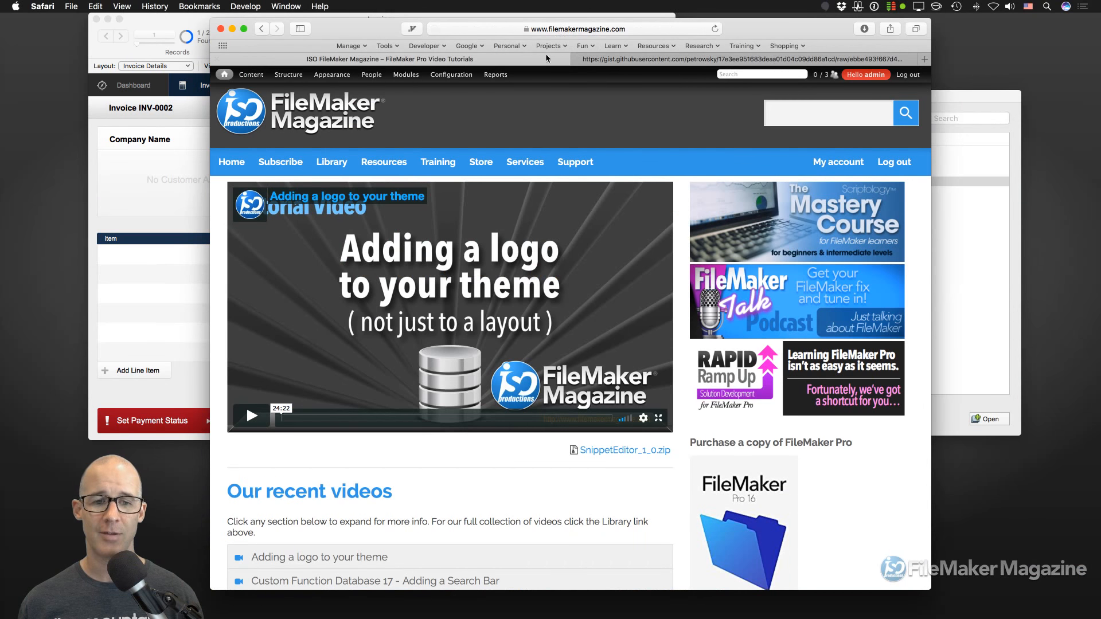